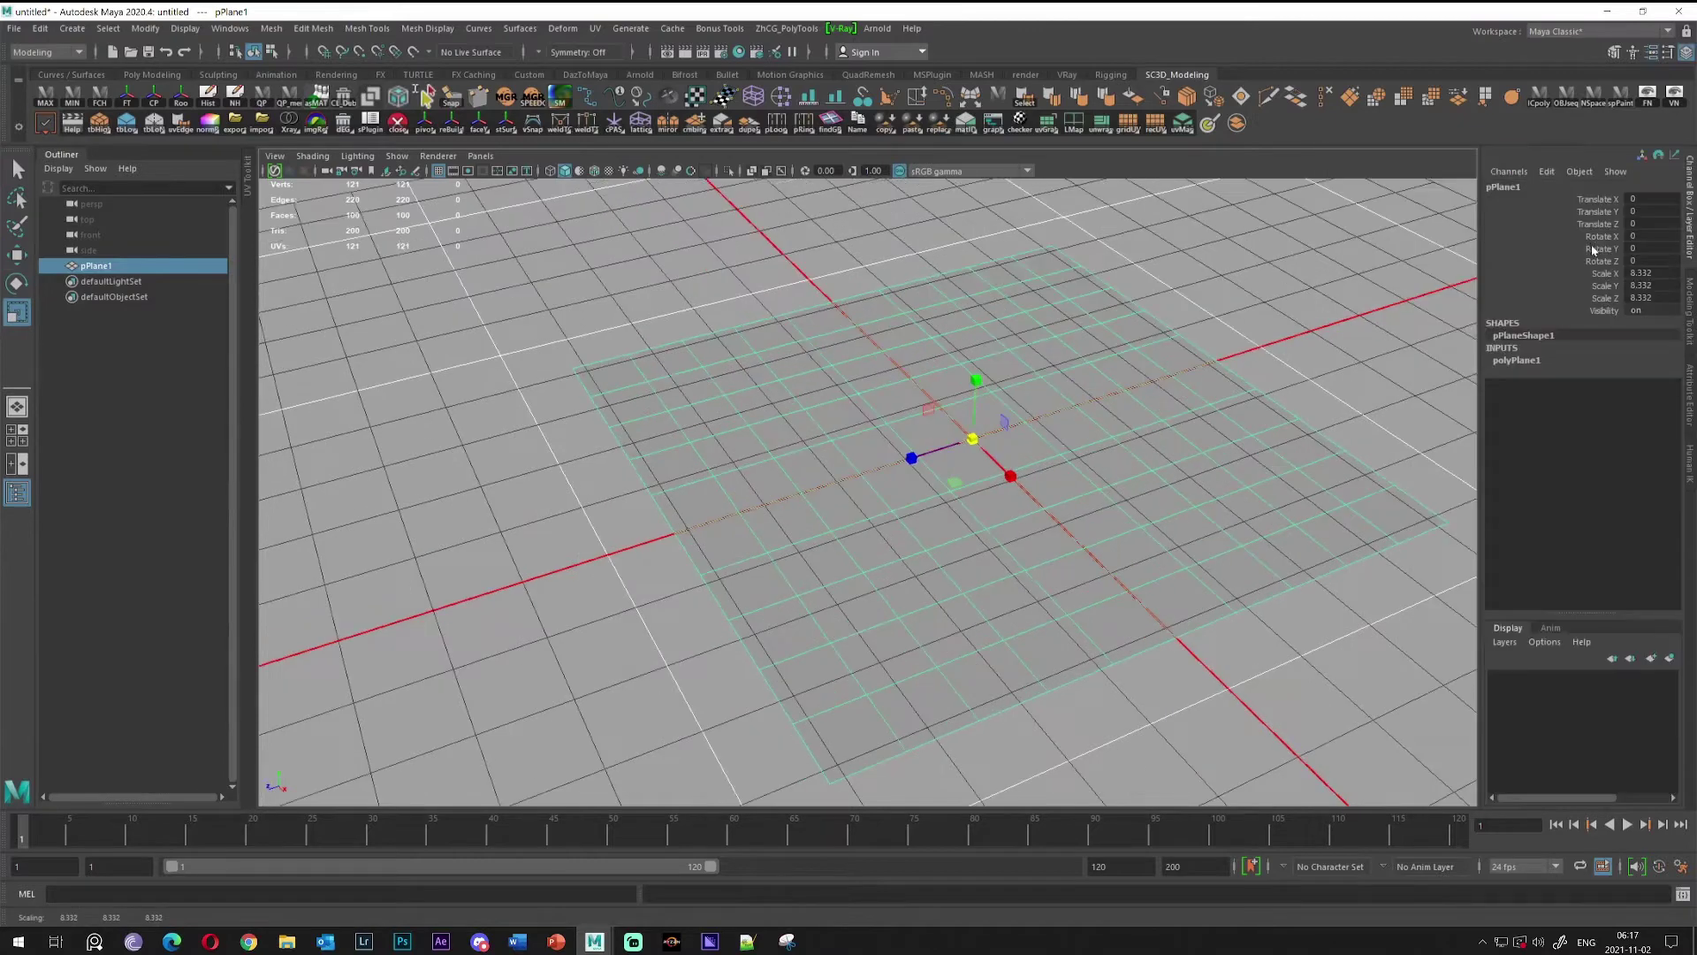
Set the plane's X, Y and Z scale to 10 and its Translate Y to 1
drag(1640, 272, 1640, 298)
text(10)
key(Return)
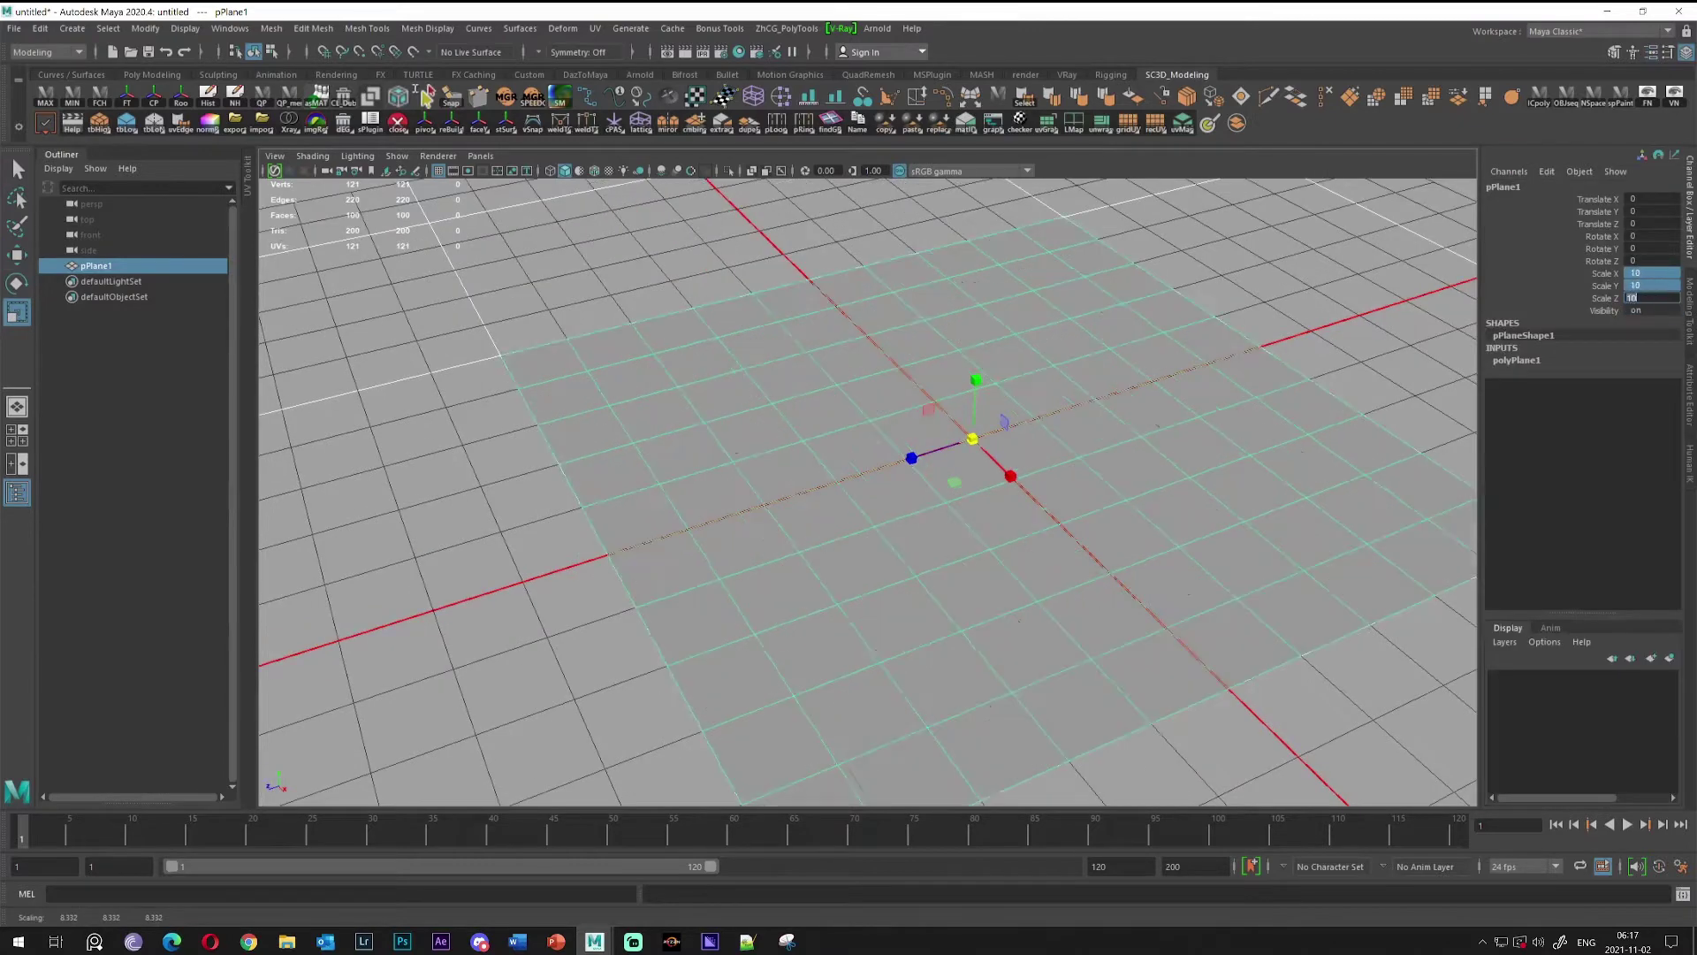
click(1638, 211)
text(1)
key(Return)
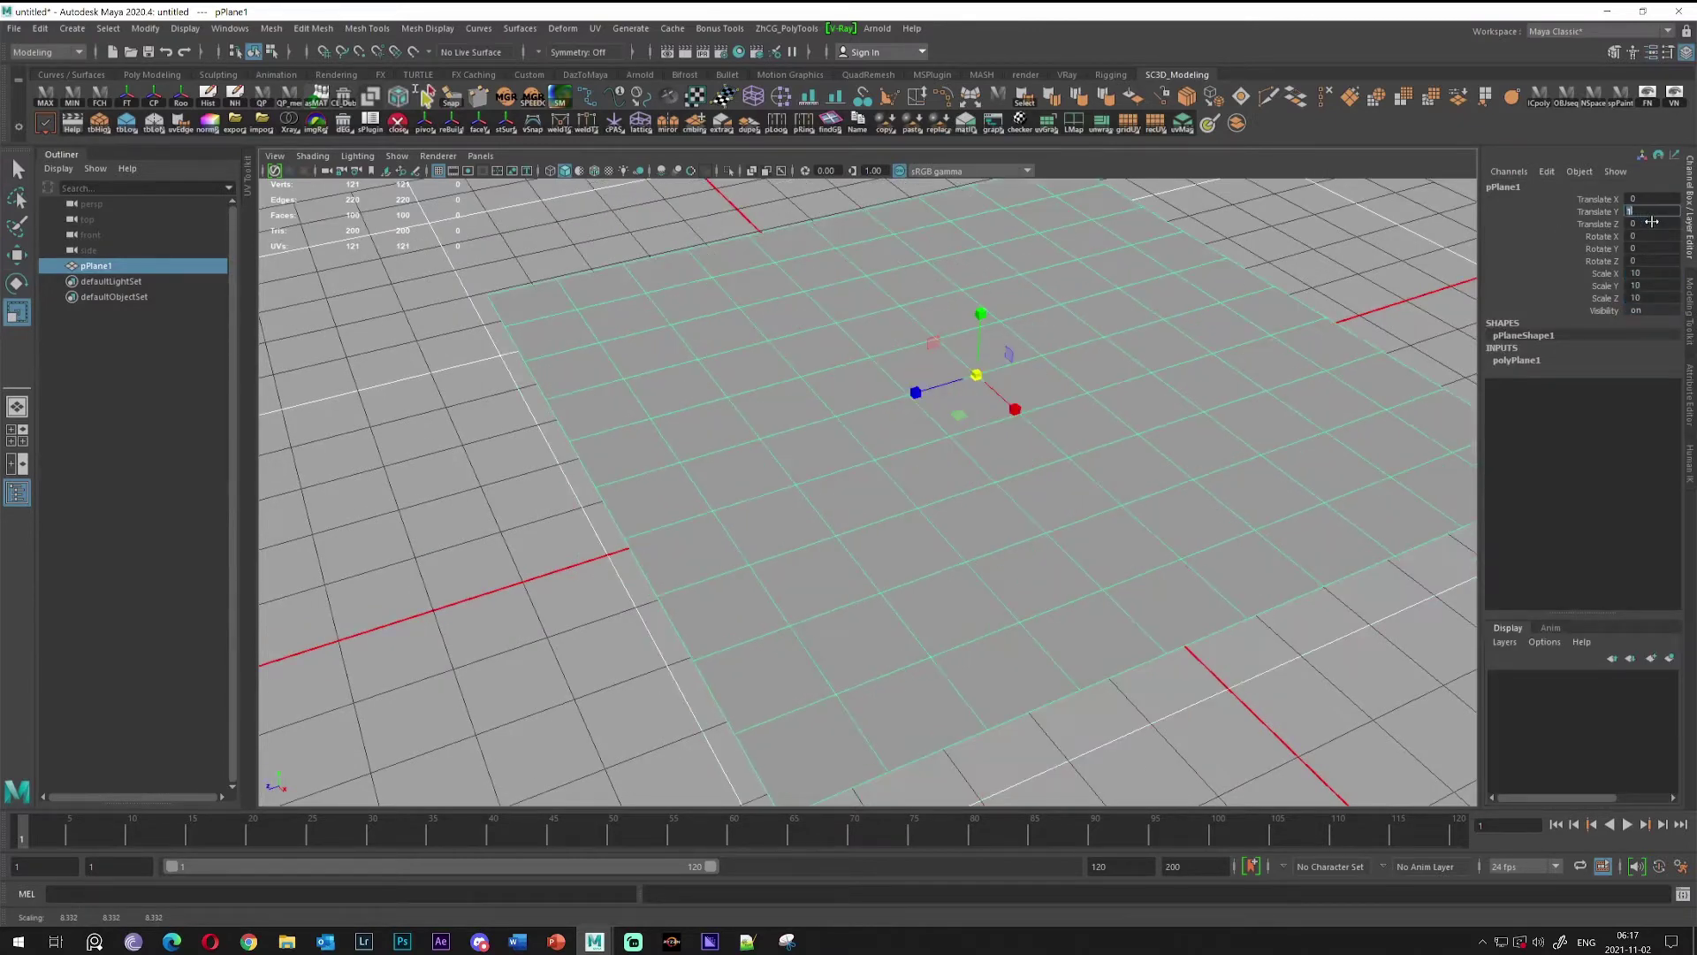
Create a Maya directional light in the scene
scroll(749, 445, down, 3)
click(71, 29)
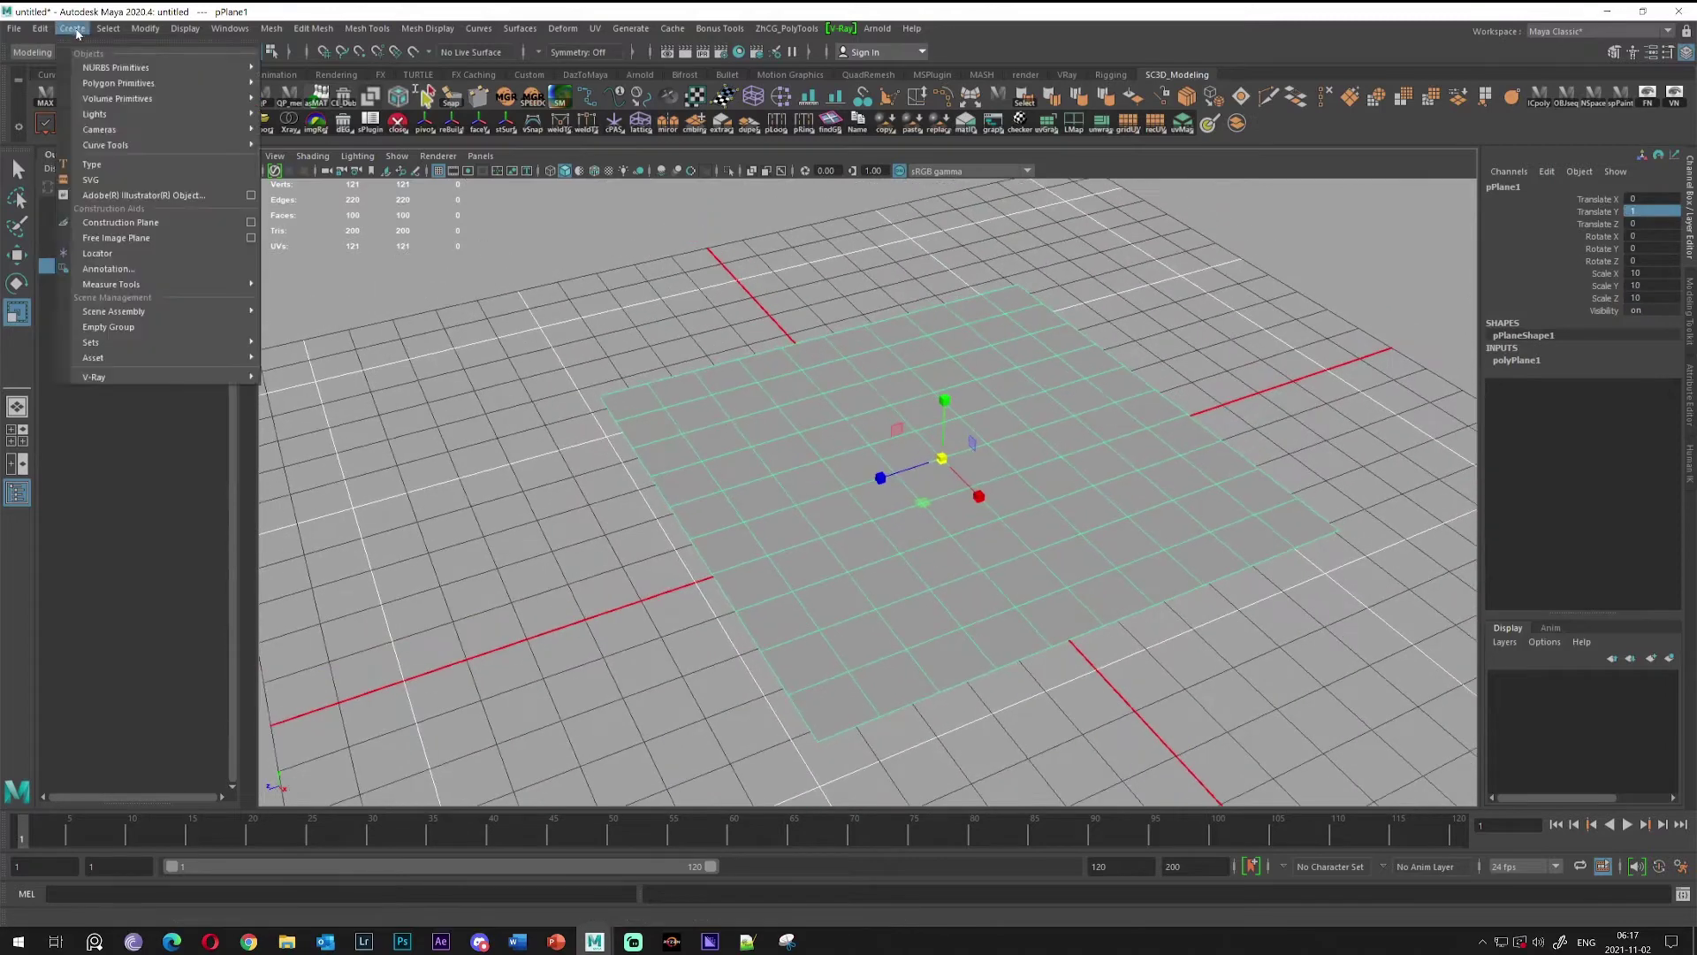
mouse_move(115, 113)
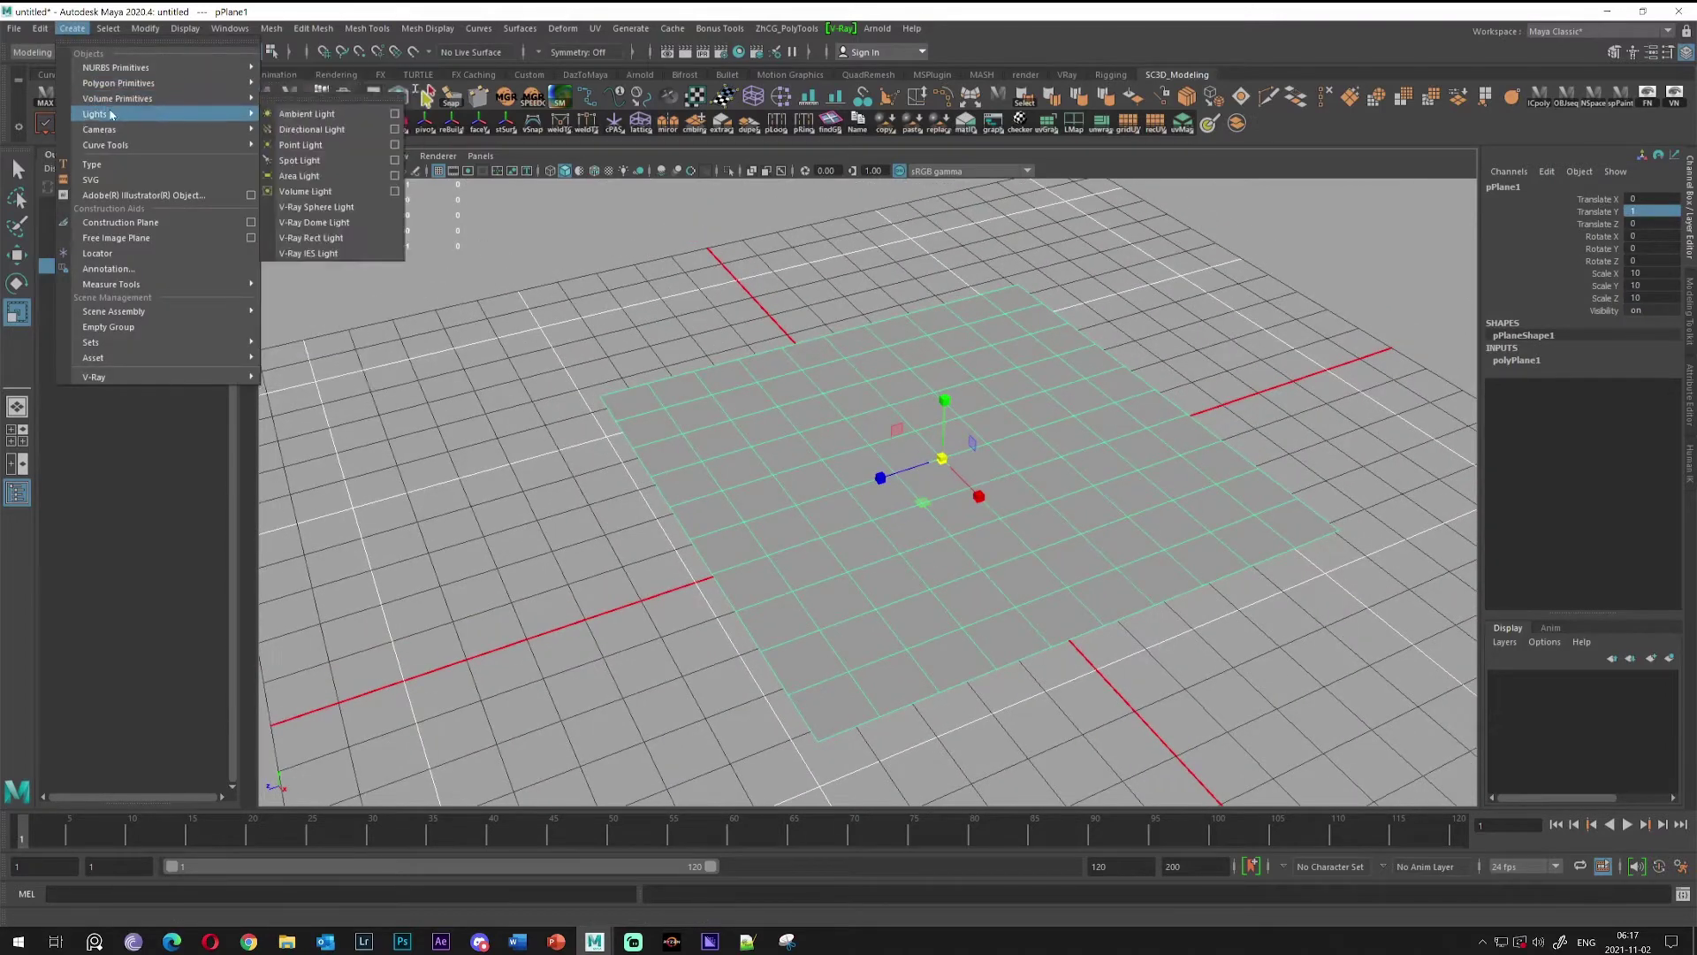
click(324, 133)
Rotate the directional light to about -53.5, -1.6, 13.2 degrees and move it to about X -6.1, Y 3.3
key(w)
alt+drag(968, 375, 934, 268)
alt+middle_drag(934, 268, 821, 403)
key(e)
drag(793, 449, 840, 415)
key(w)
drag(861, 520, 705, 360)
scroll(910, 391, up, 3)
alt+drag(912, 395, 880, 174)
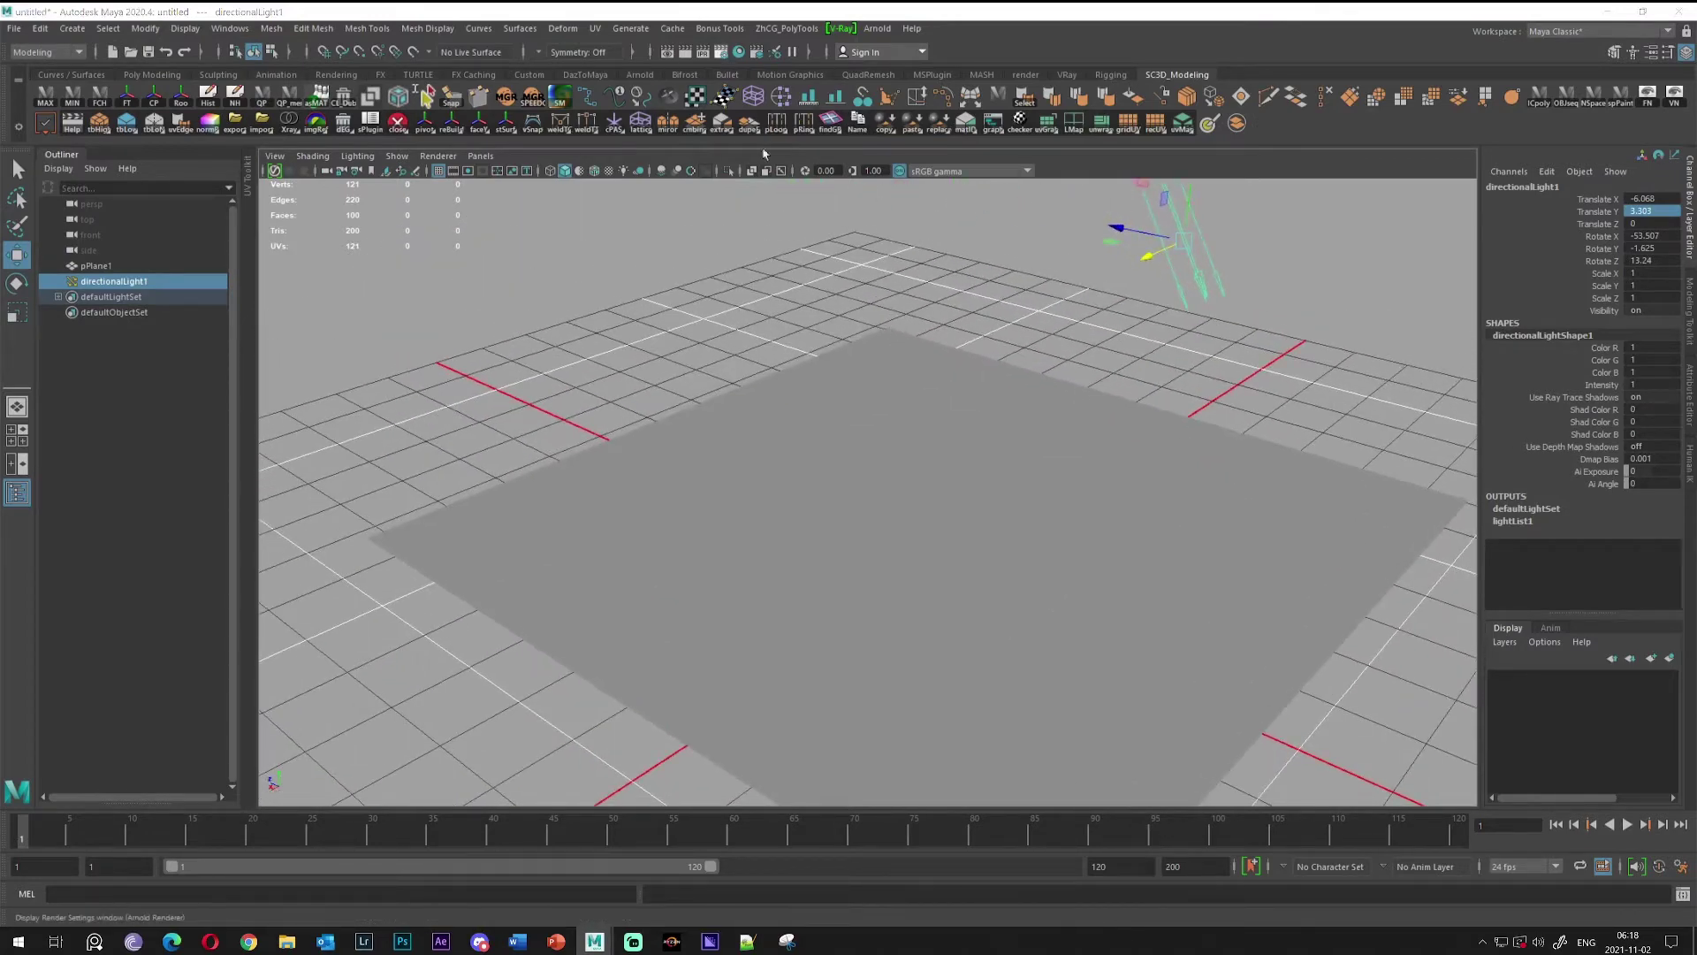
Switch the scene's renderer to V-Ray in the render settings
click(721, 52)
click(950, 153)
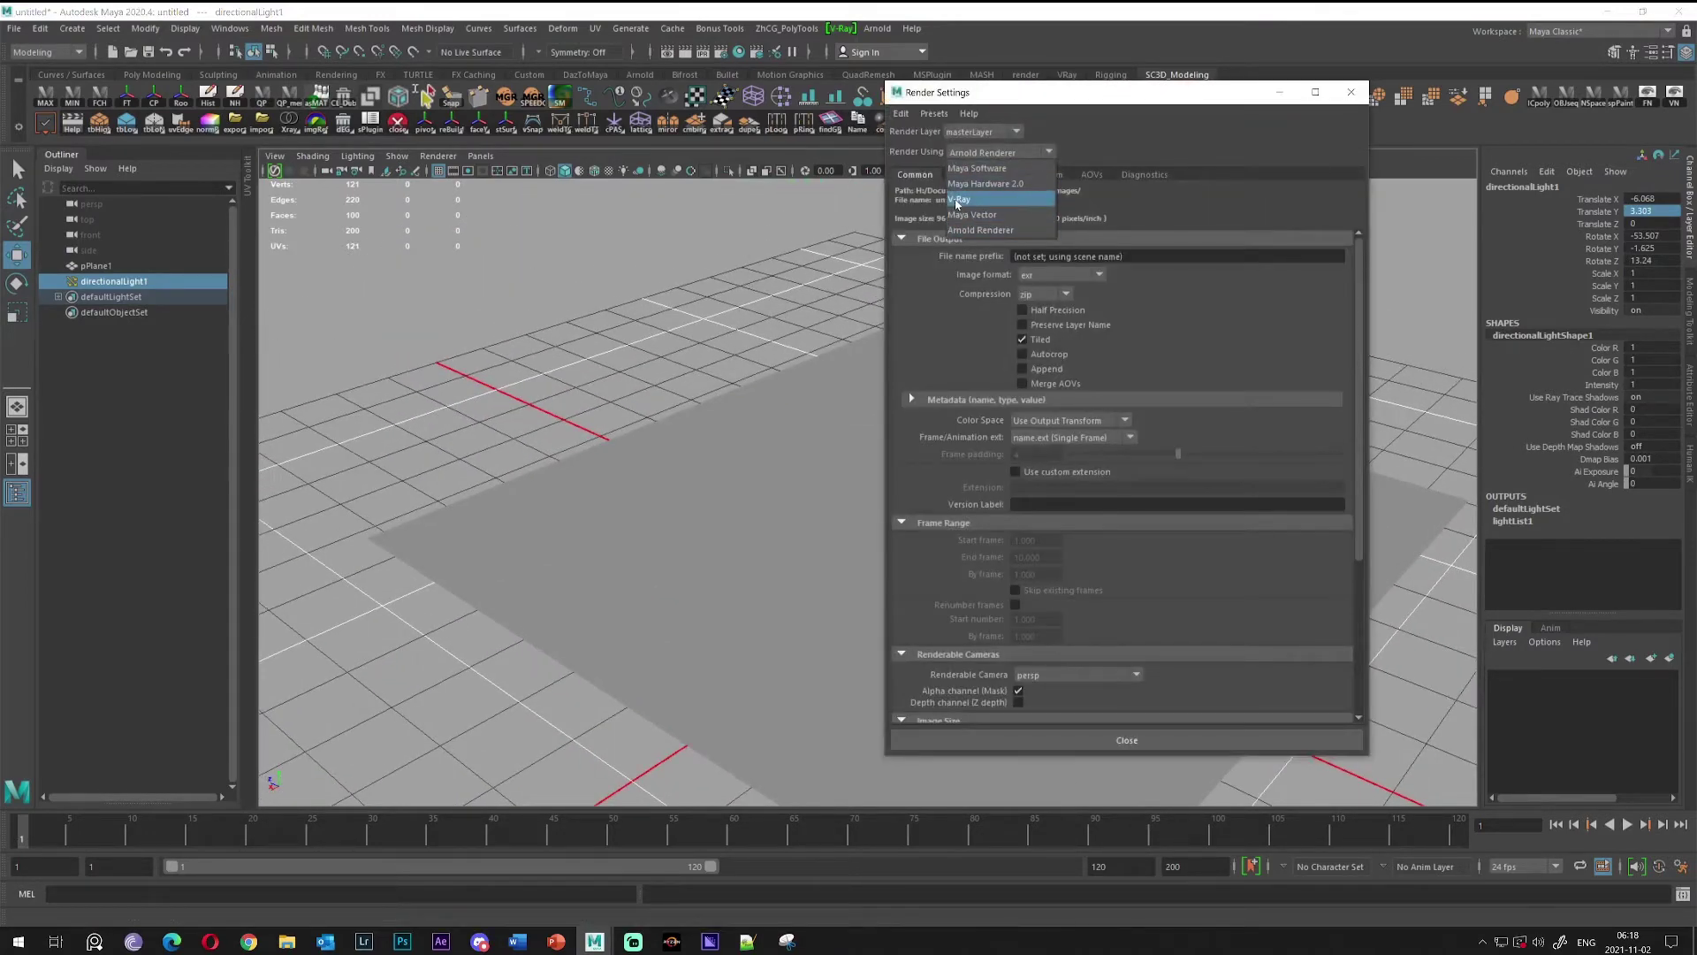
click(960, 205)
click(1094, 740)
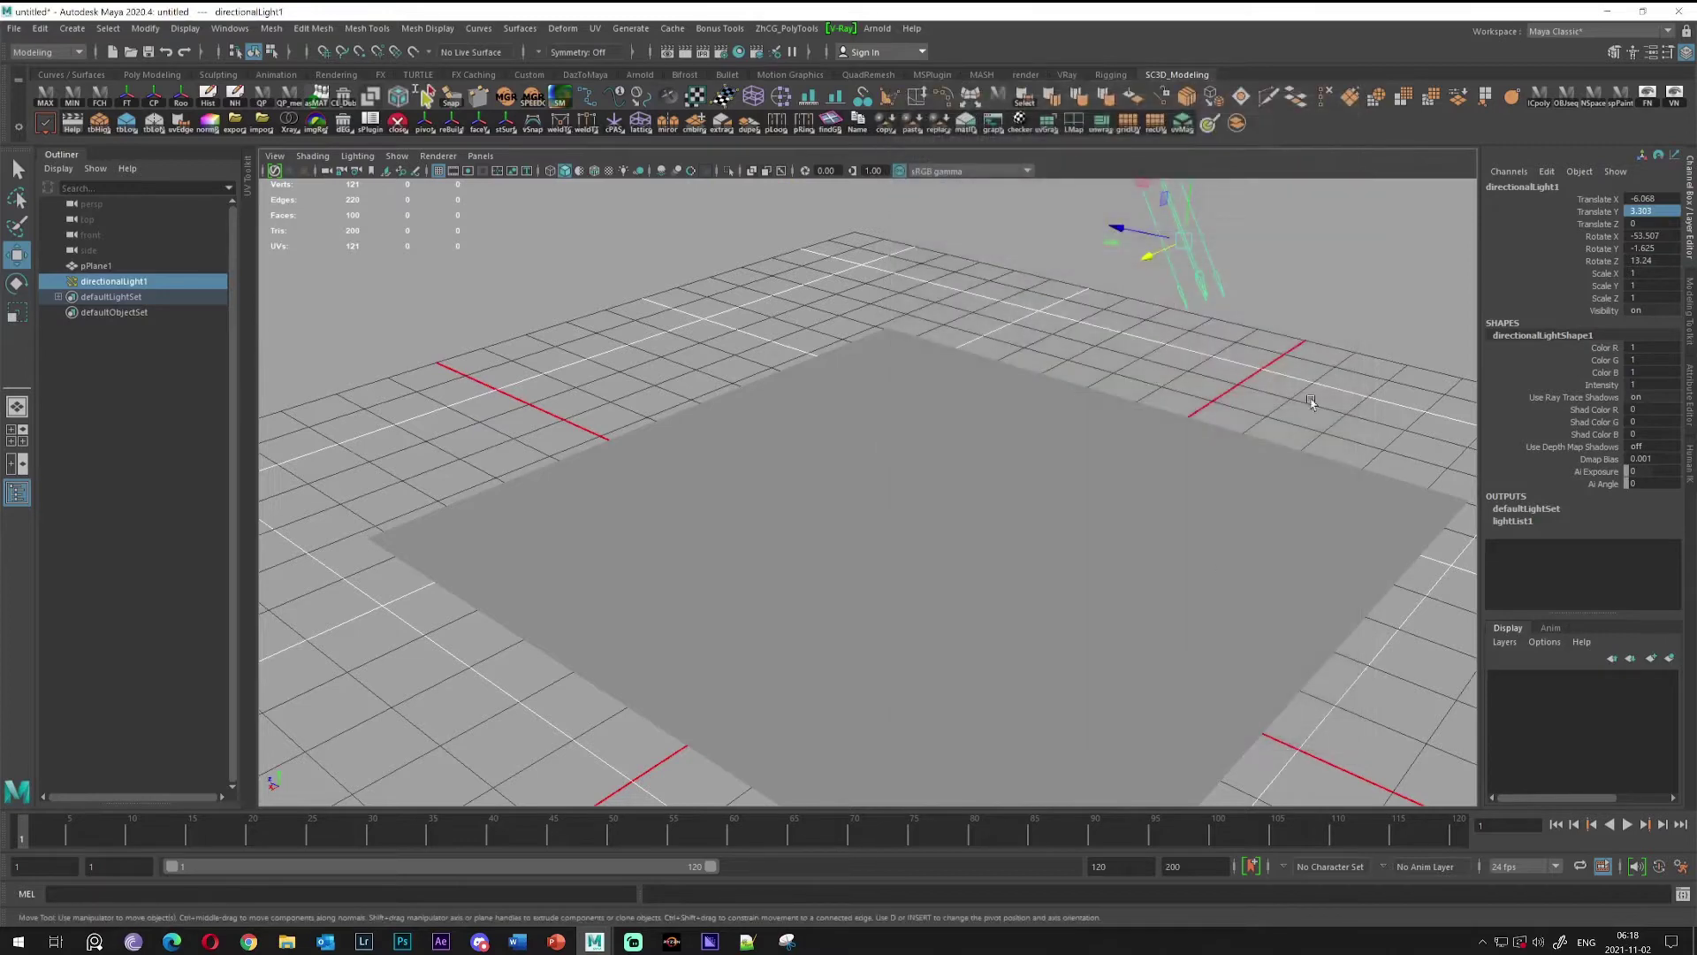
Add V-Ray's Subdivision and Displacement Quality and Displacement control attributes to the plane's shape
drag(528, 363, 760, 460)
alt+middle_drag(795, 417, 870, 329)
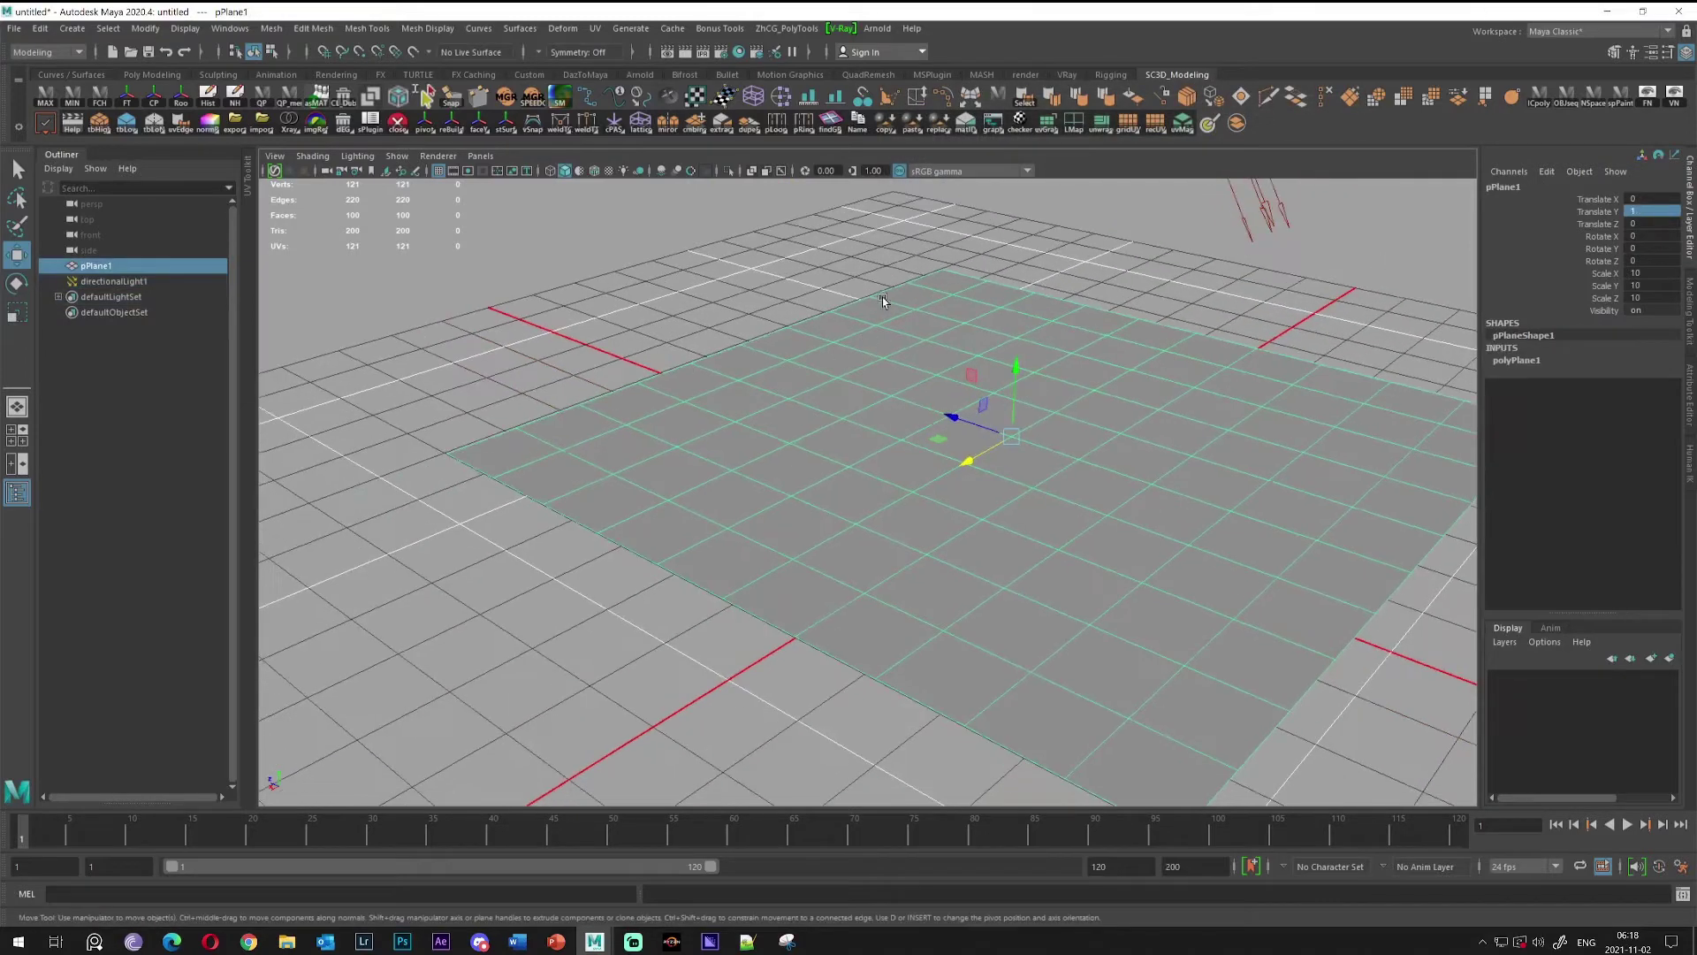
alt+drag(882, 297, 948, 348)
key(ctrl+a)
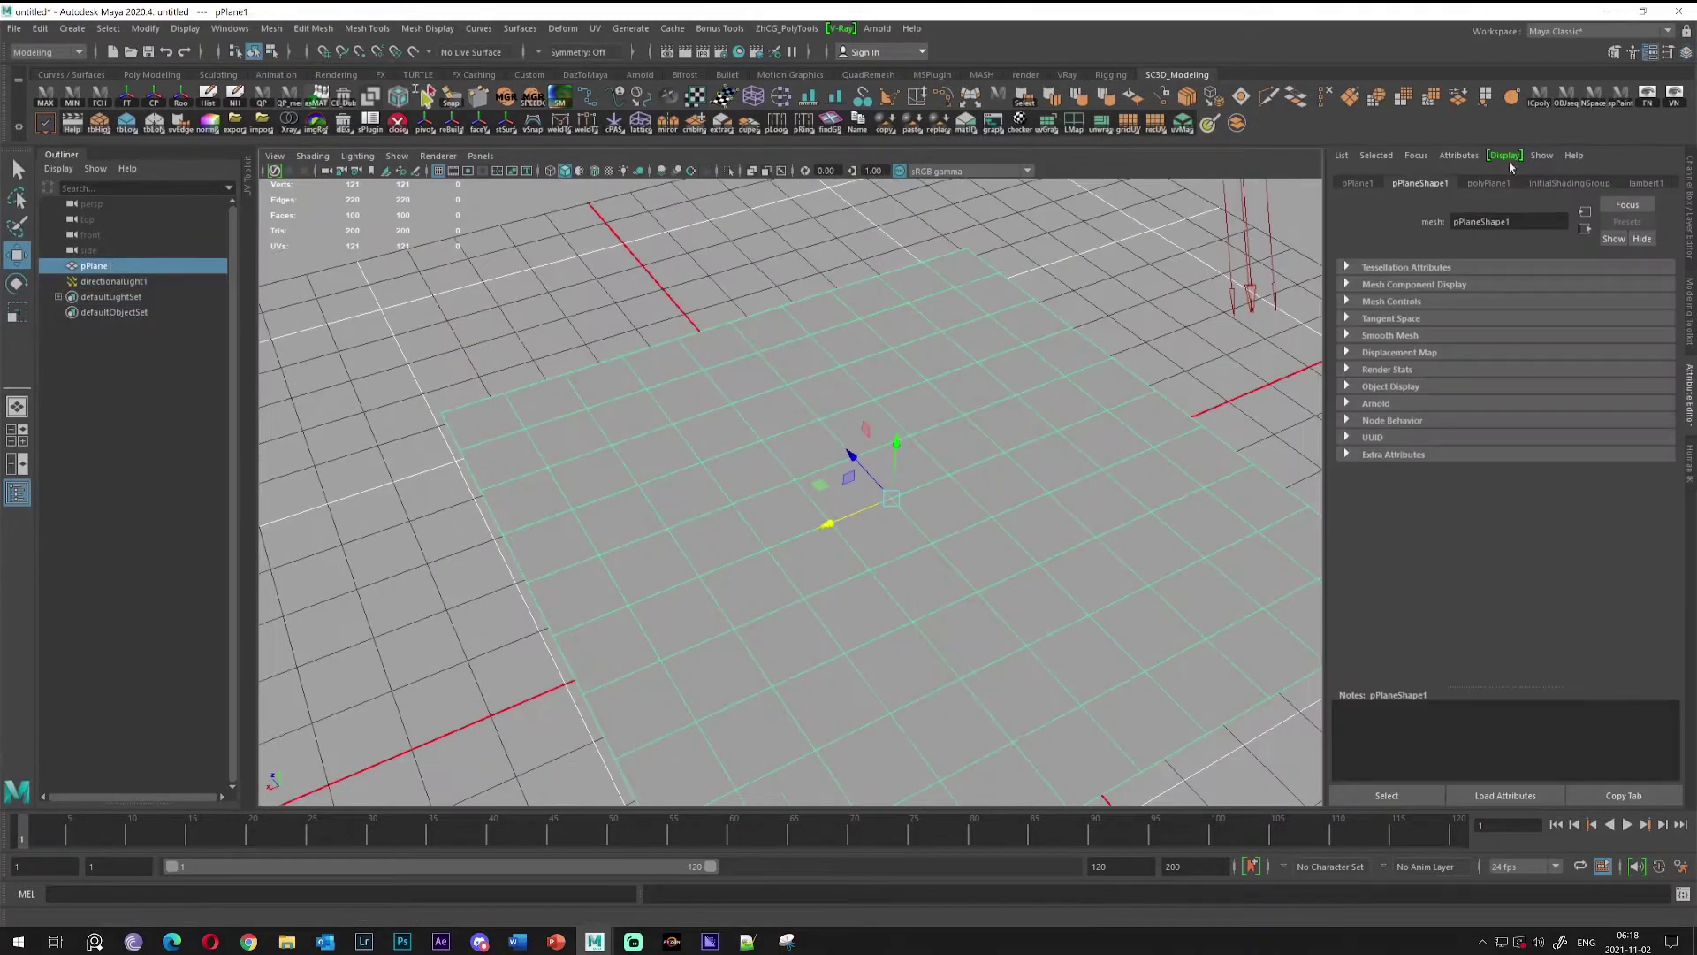
click(1458, 155)
mouse_move(1474, 221)
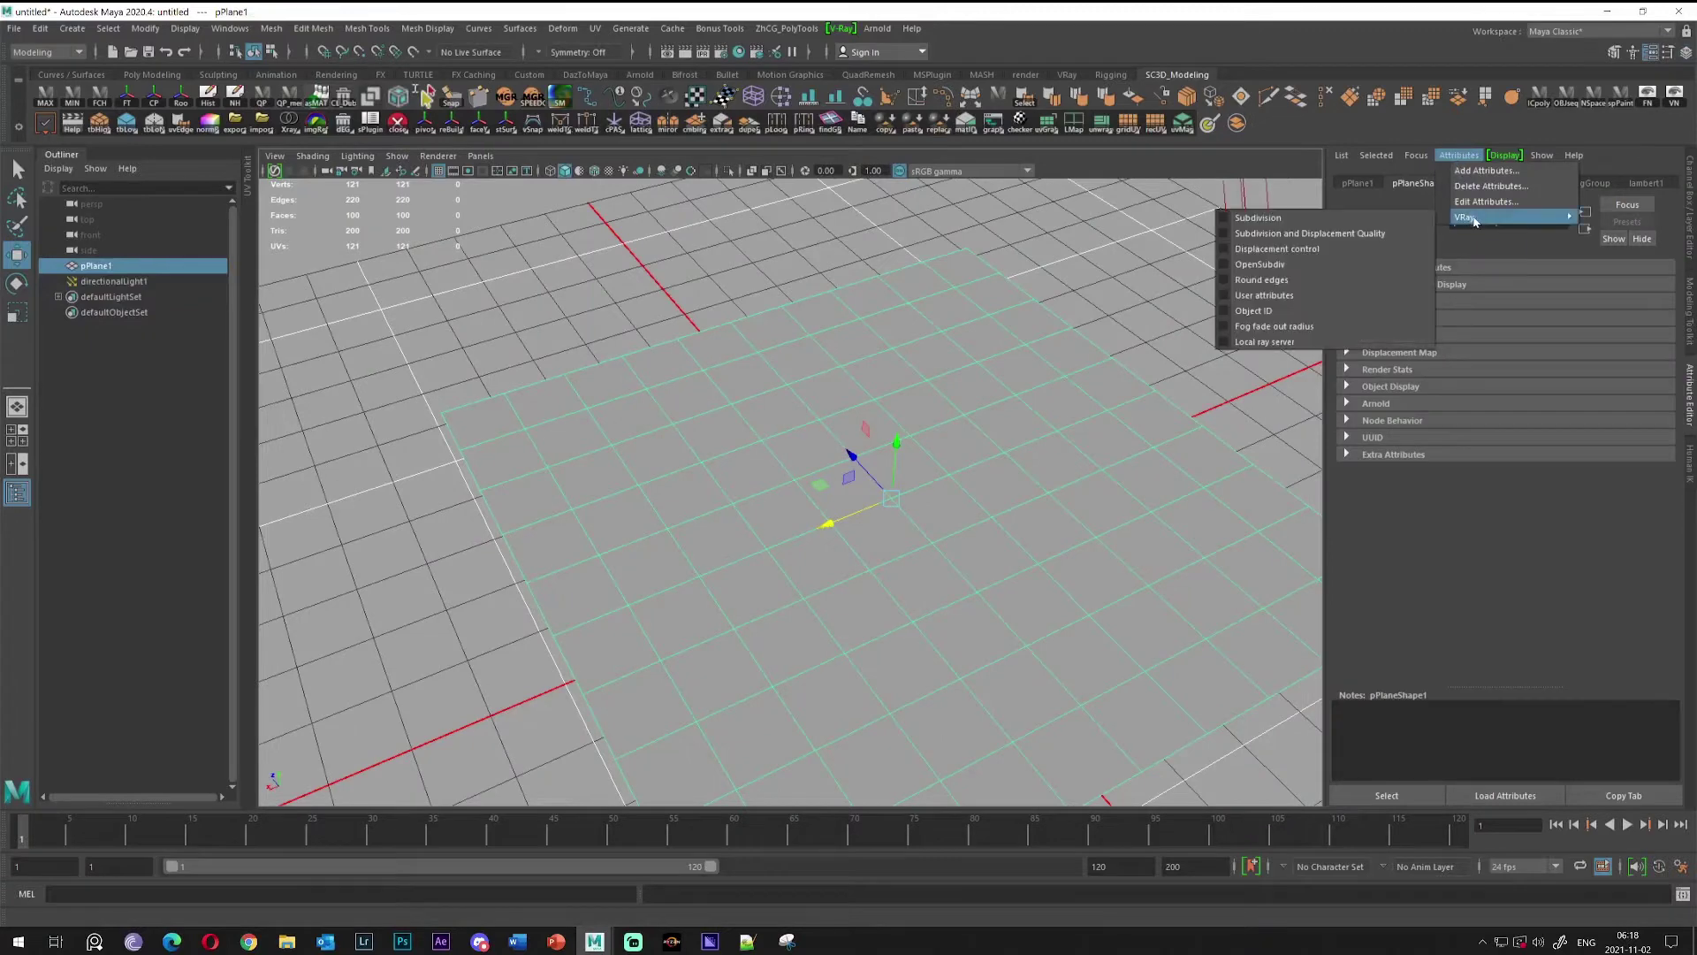
click(1287, 235)
click(1458, 155)
click(1267, 250)
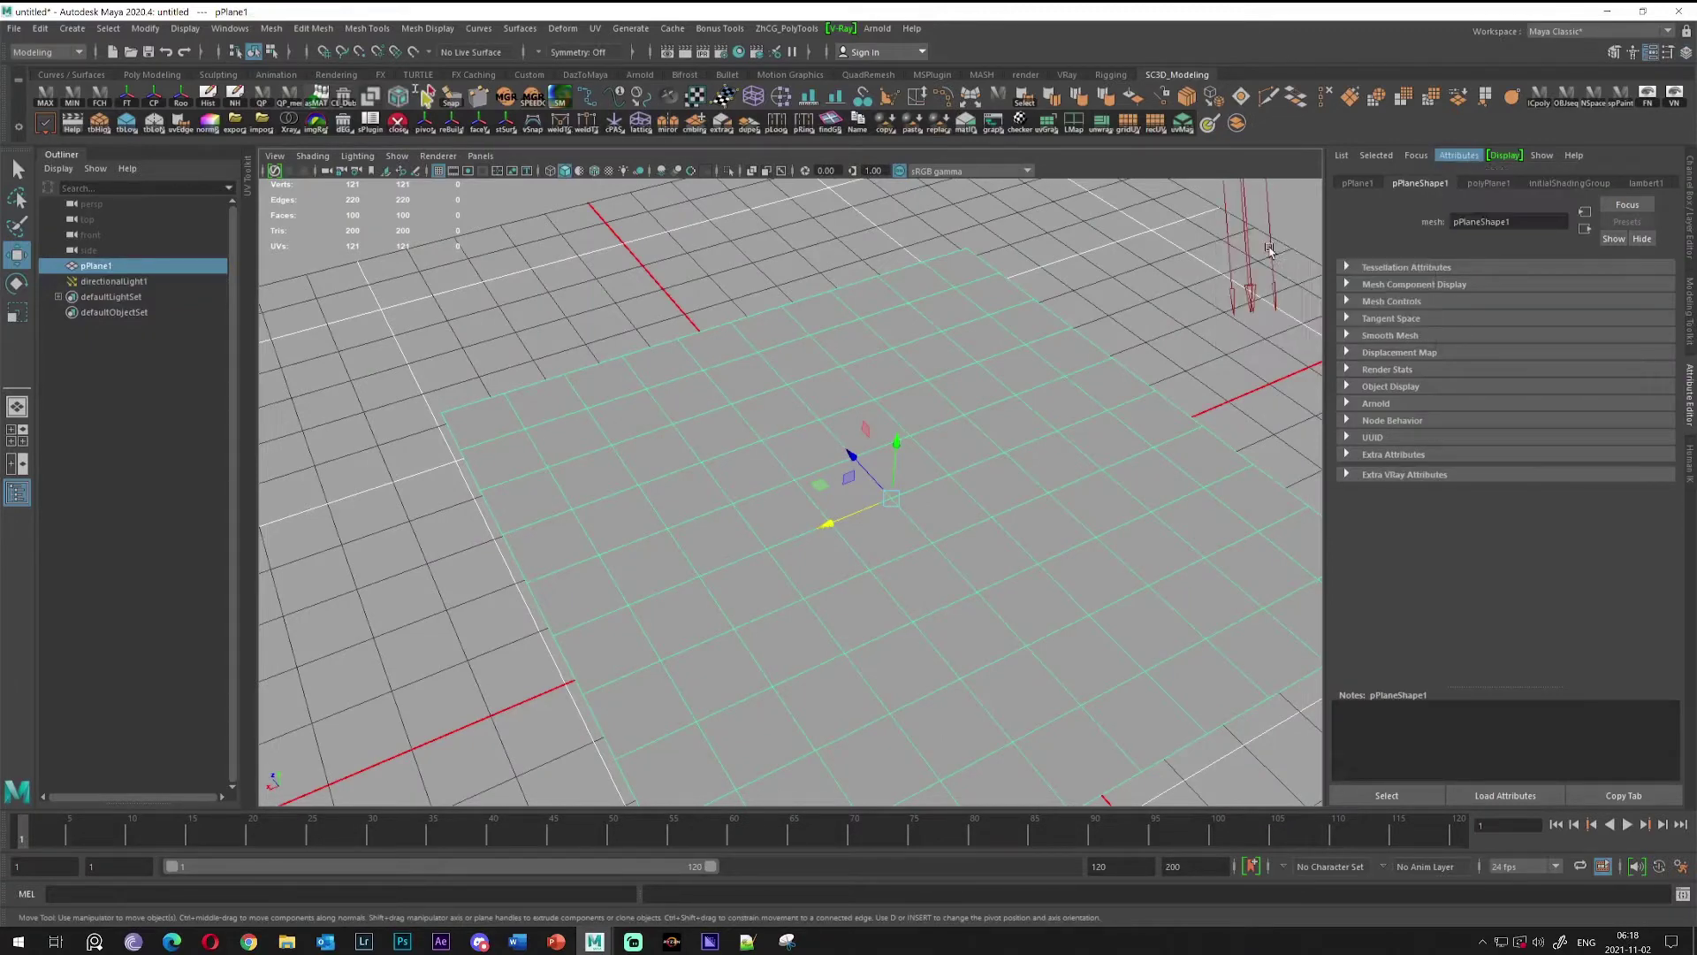
Set the plane's V-Ray subdivision edge length to 1 and max subdivs to 16
alt+drag(1147, 350, 1140, 364)
alt+middle_drag(999, 413, 962, 344)
scroll(962, 345, up, 4)
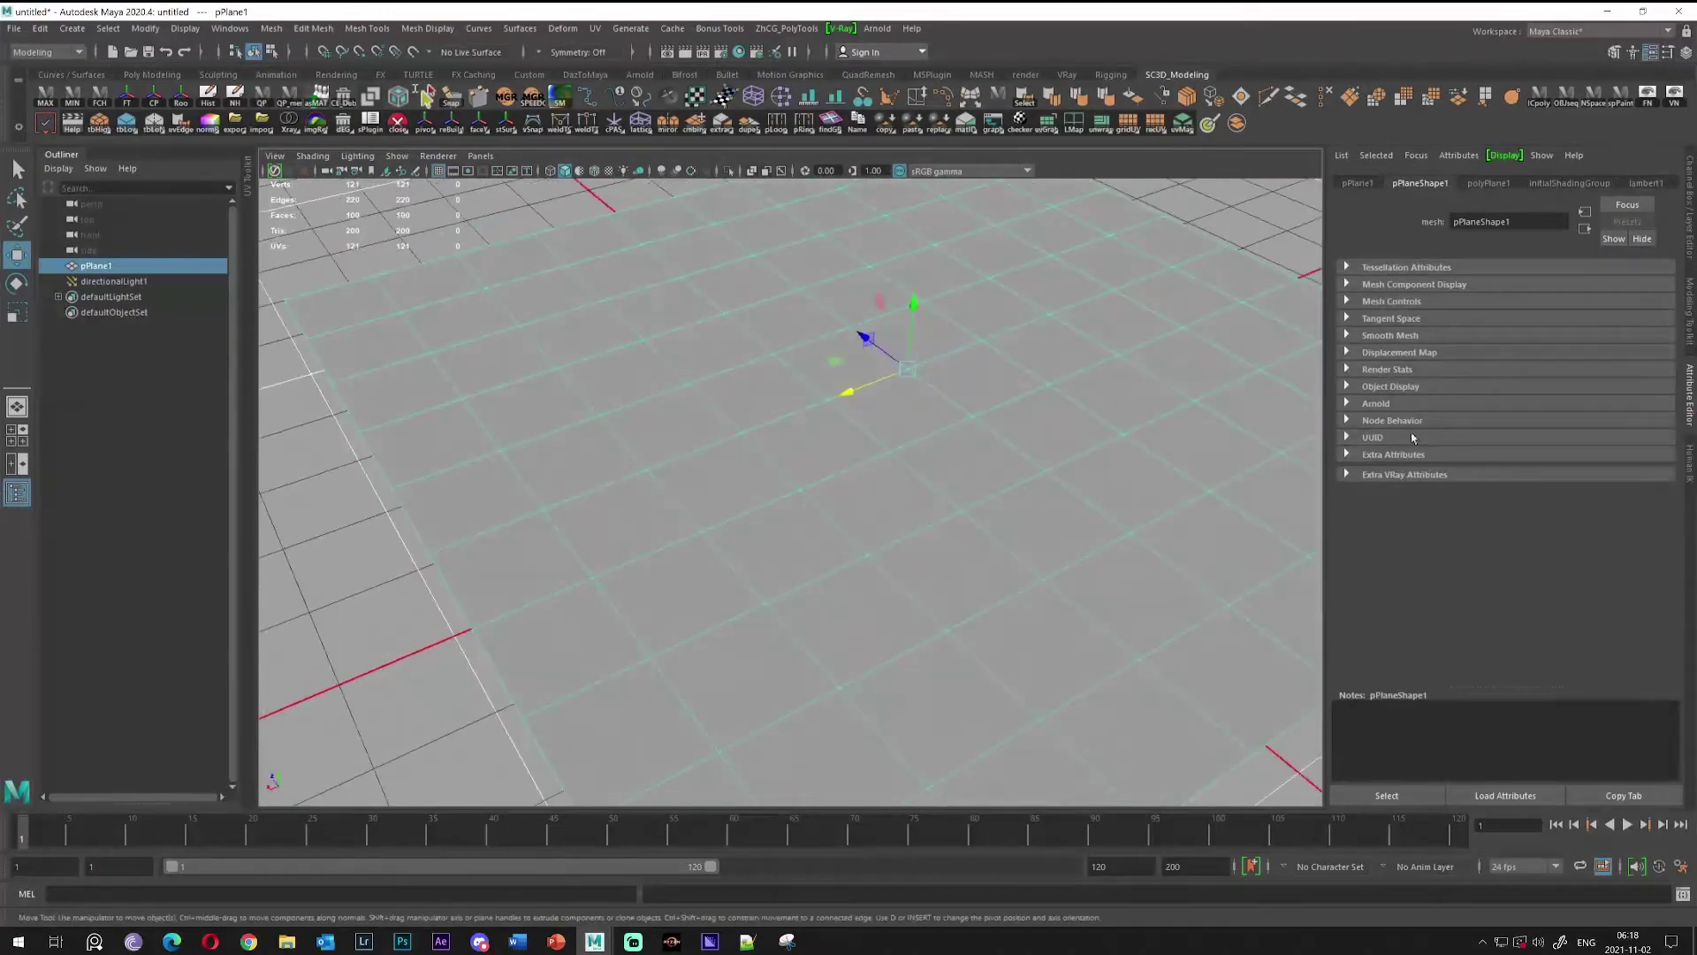
click(1404, 475)
scroll(1423, 504, down, 1)
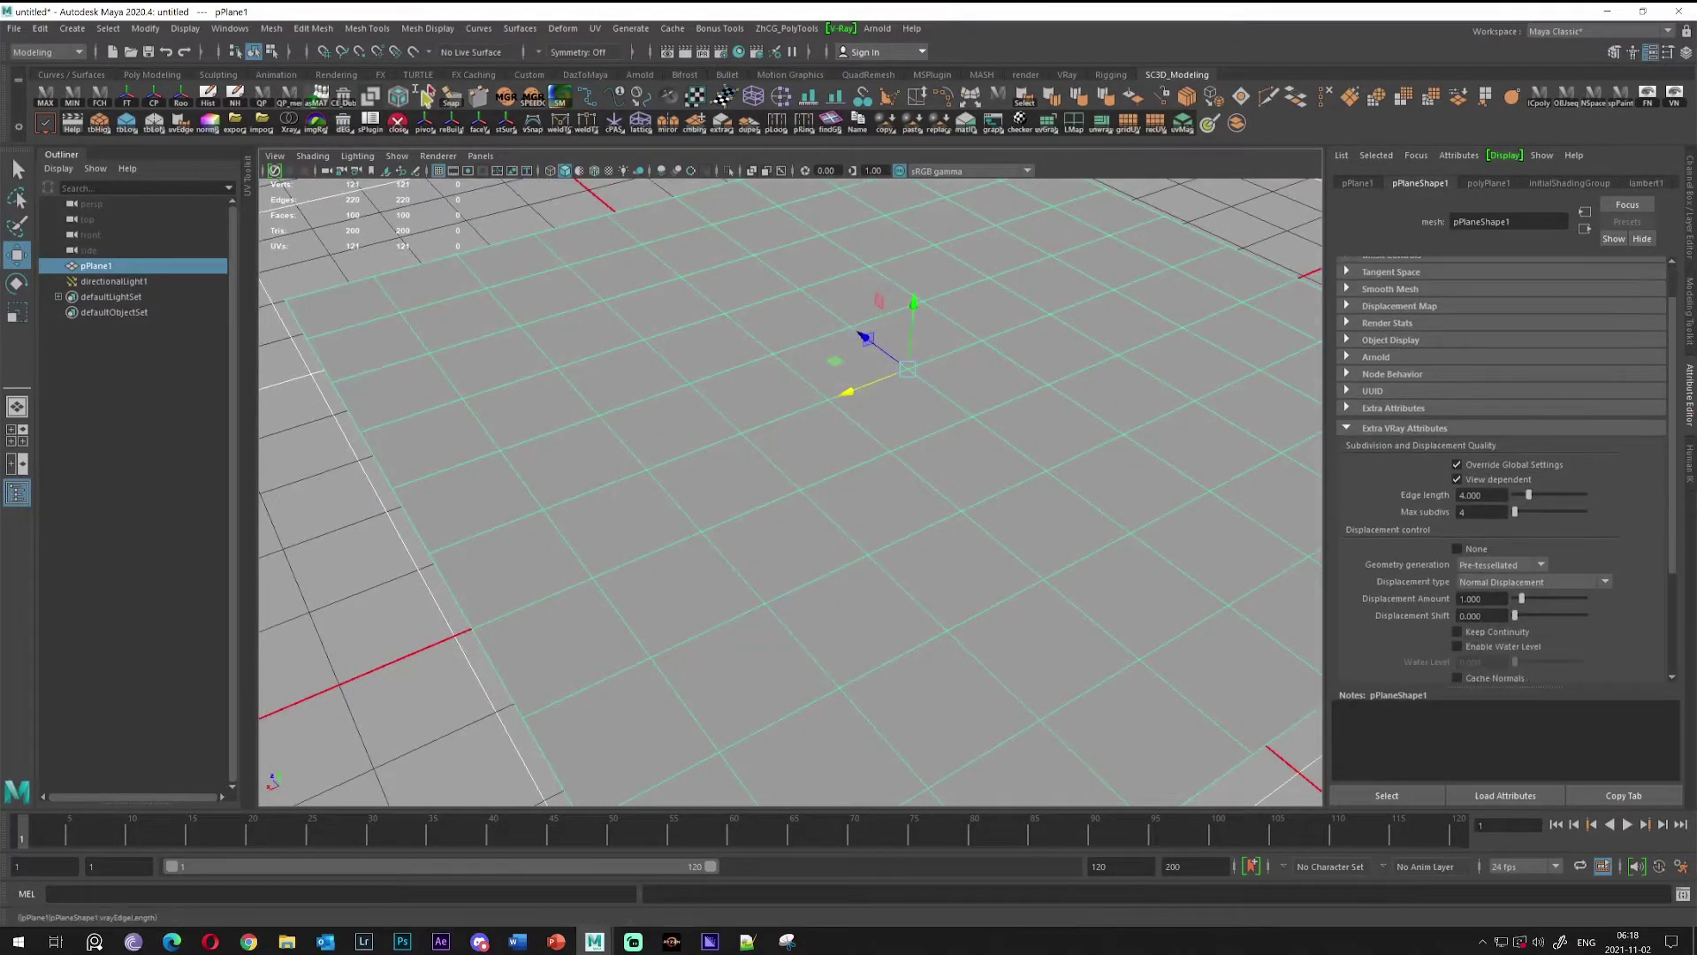
text(1)
key(Tab)
alt+middle_drag(985, 519, 883, 536)
alt+drag(862, 513, 875, 515)
alt+right_drag(875, 516, 847, 491)
alt+middle_drag(846, 491, 905, 543)
alt+drag(905, 543, 992, 537)
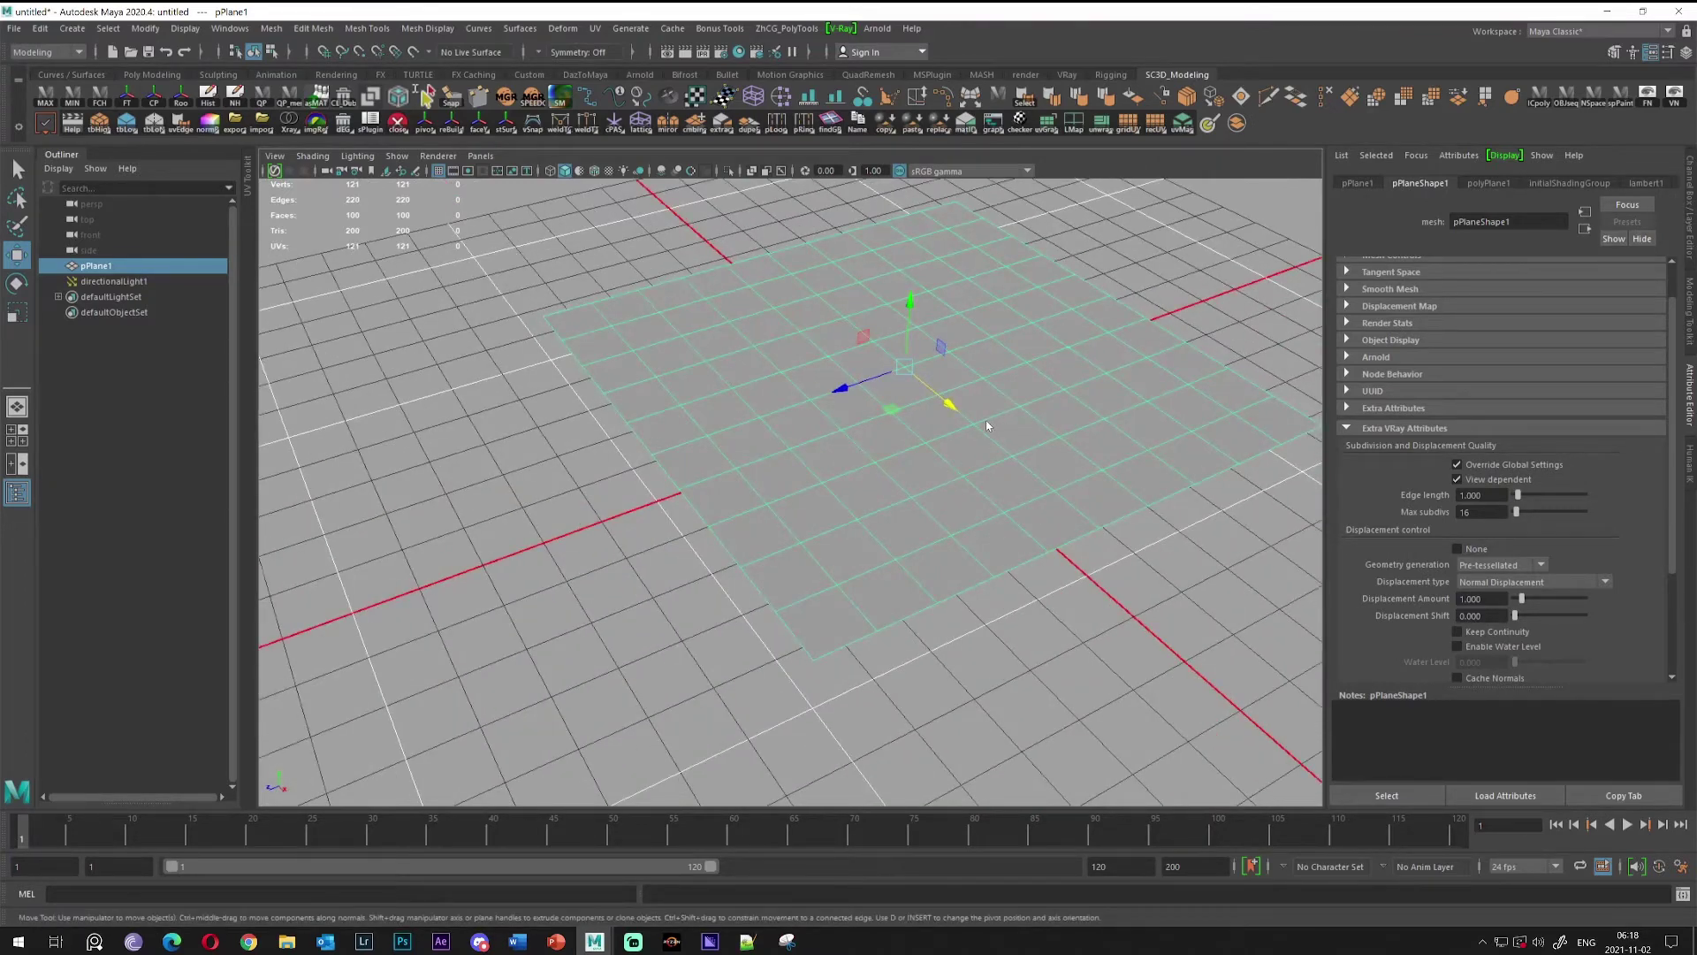
click(1124, 293)
alt+right_drag(926, 350, 987, 392)
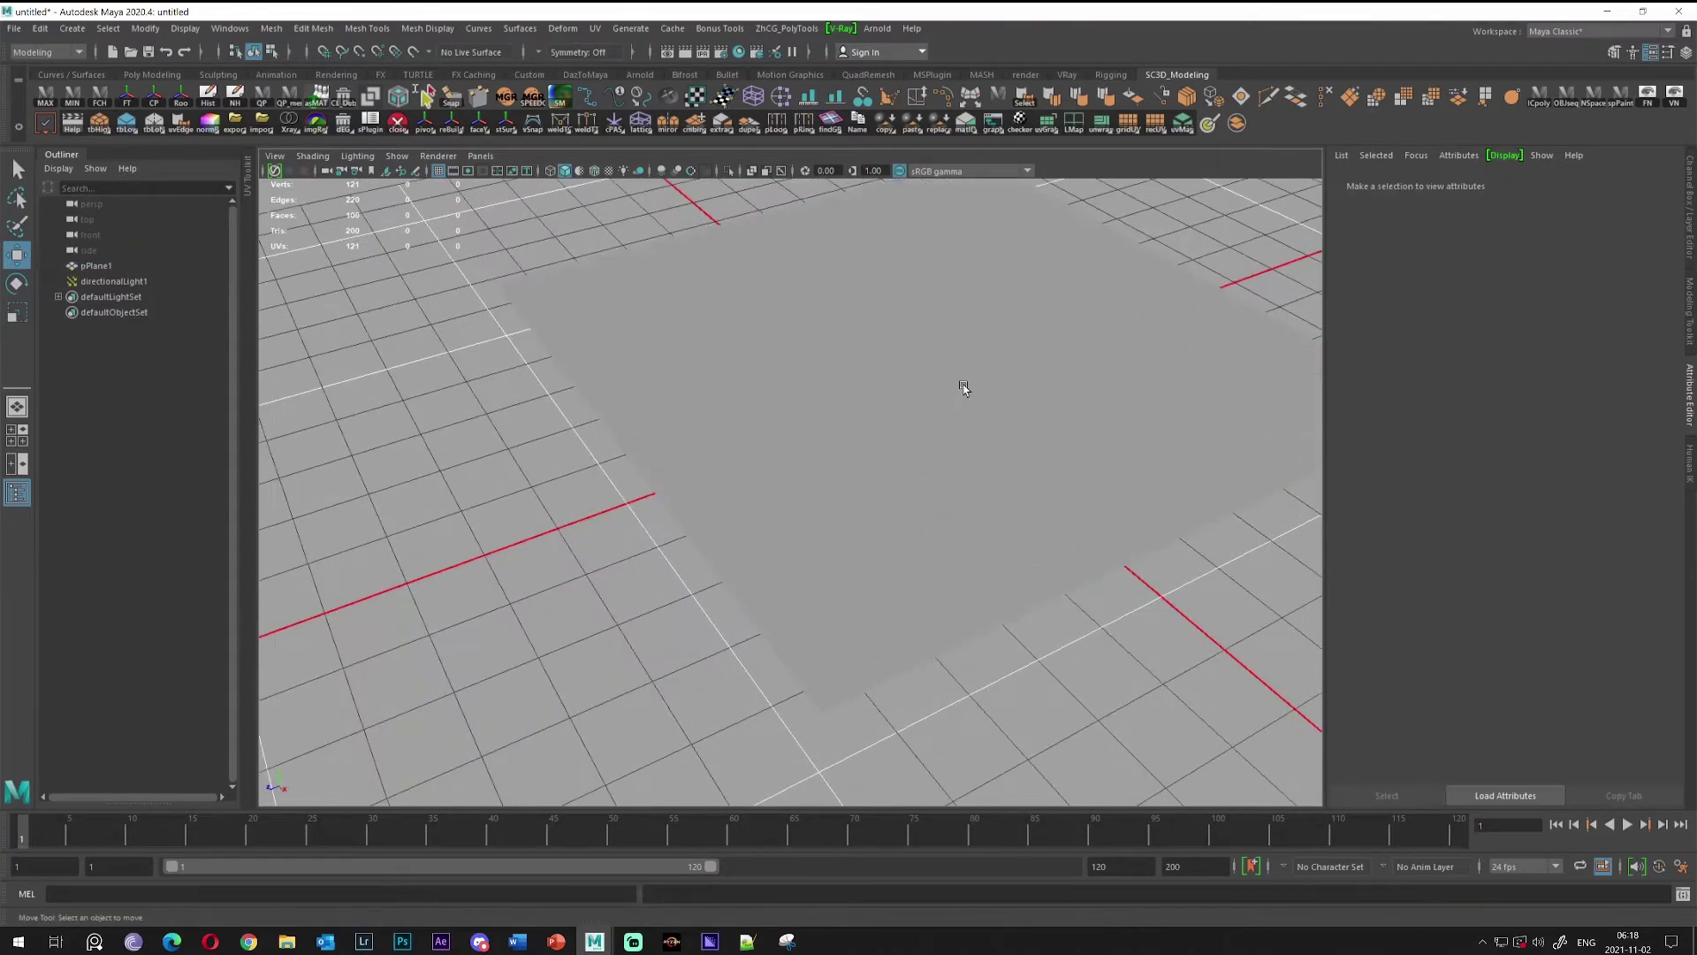
alt+middle_drag(962, 387, 825, 394)
key(ctrl+a)
alt+drag(826, 395, 765, 390)
alt+middle_drag(766, 390, 946, 477)
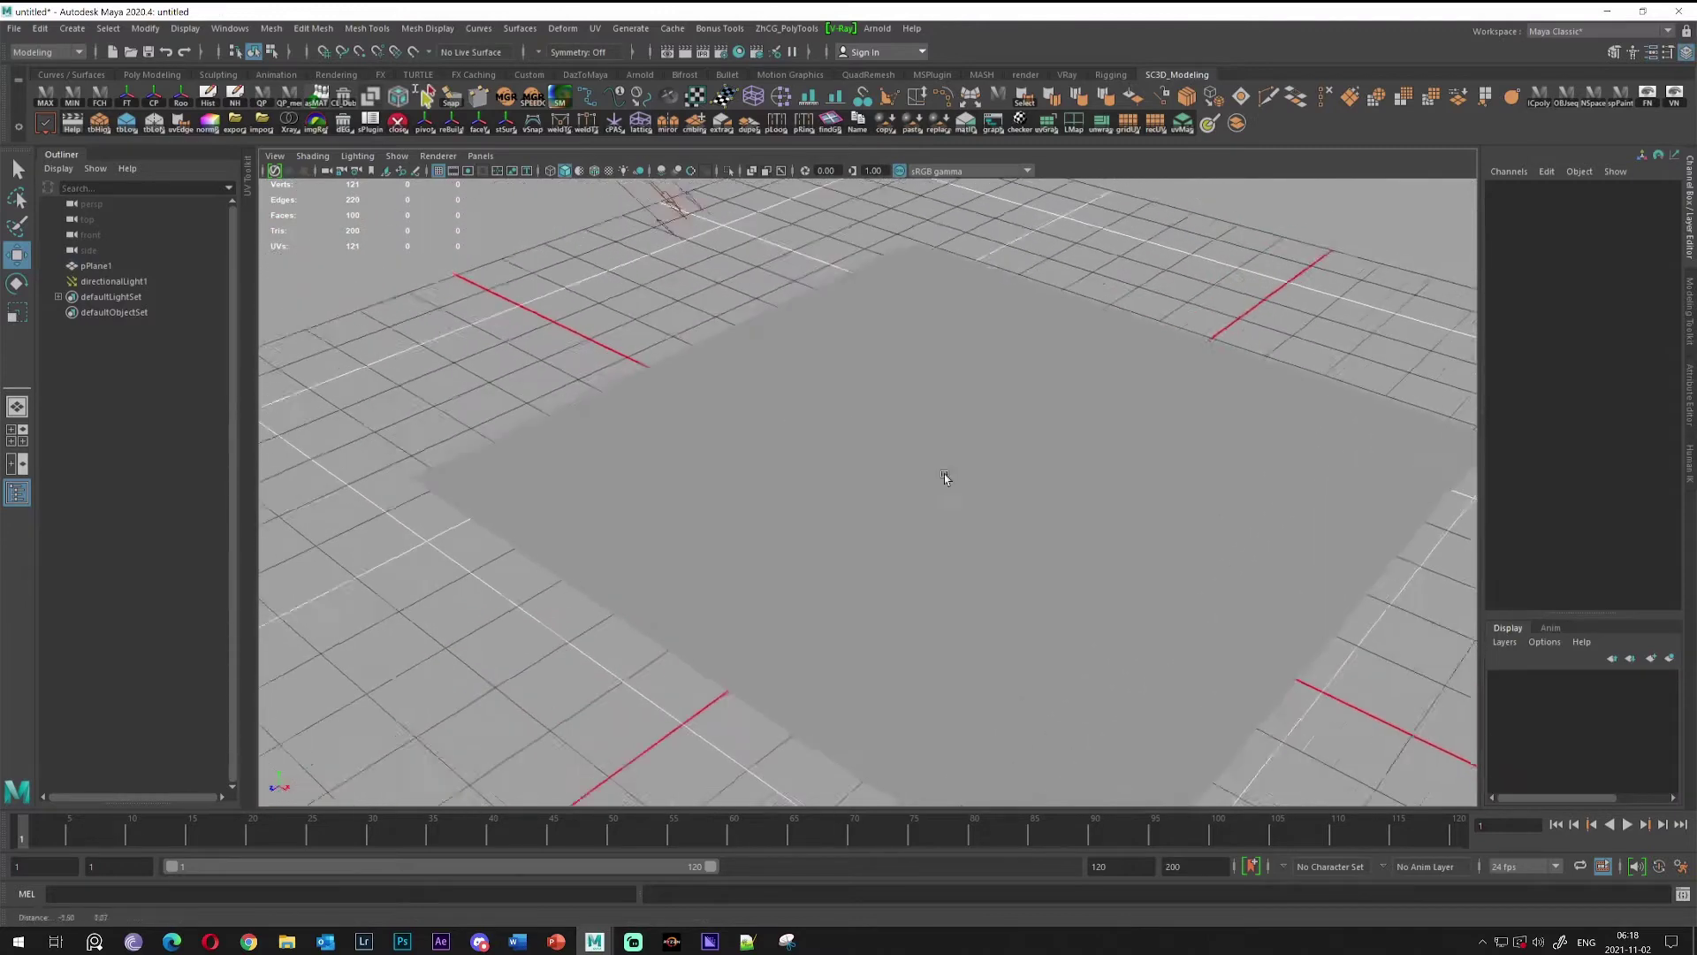
alt+drag(946, 478, 810, 427)
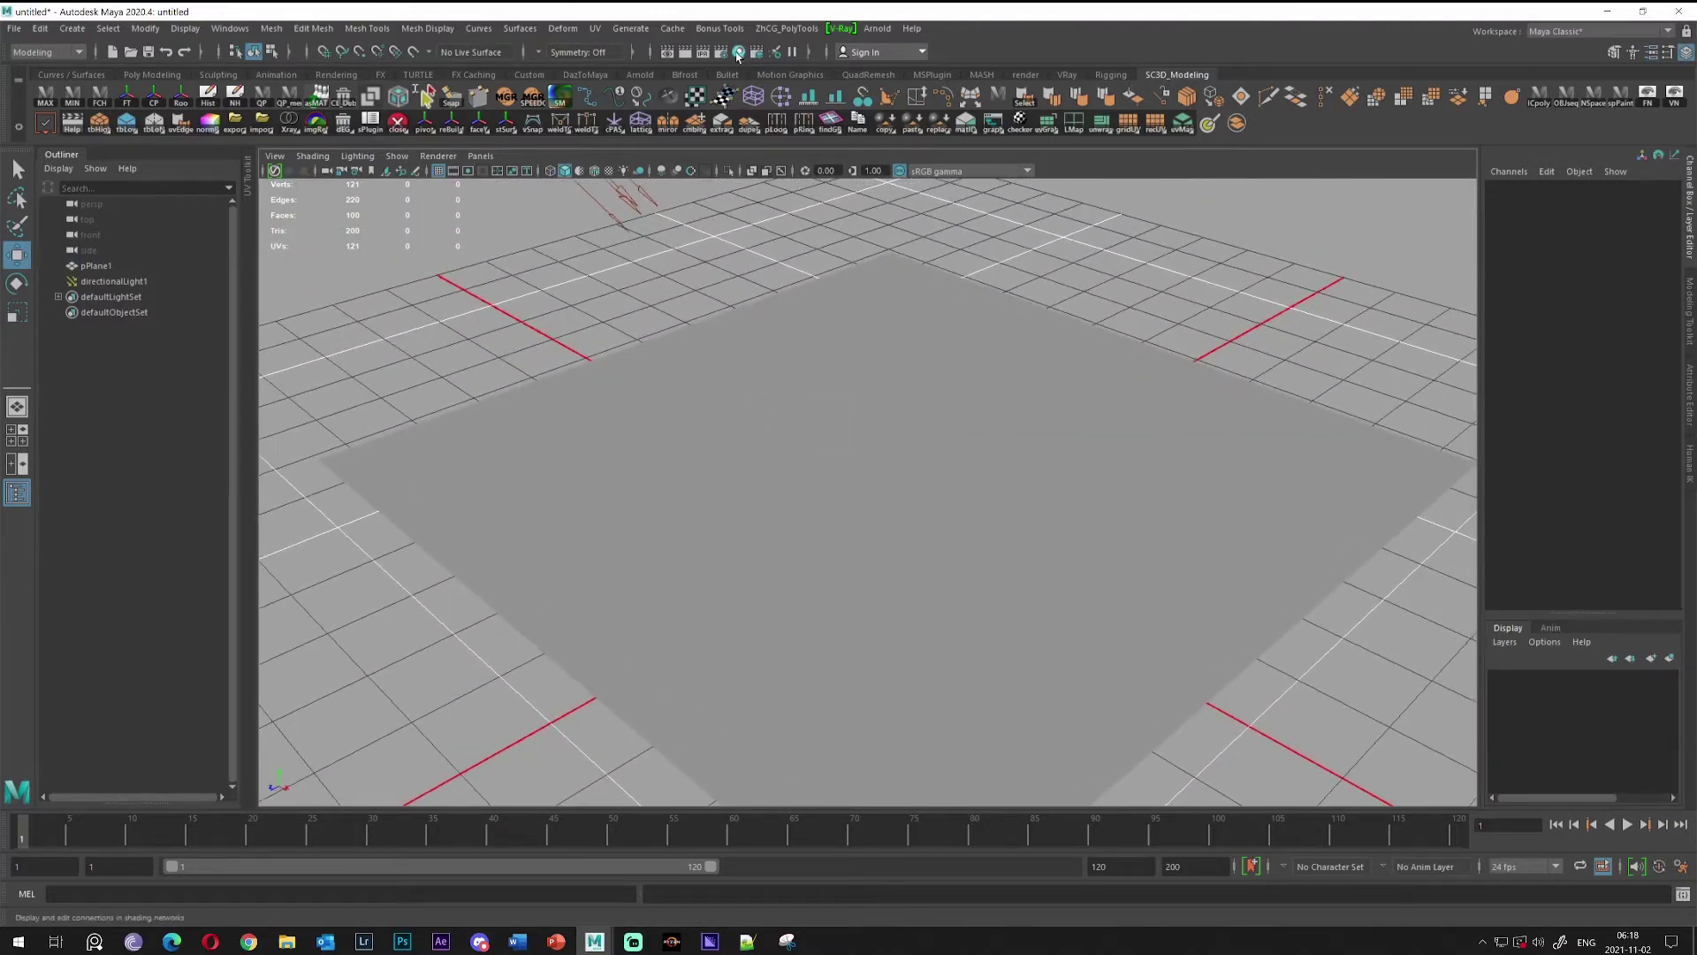
Open the Hypershade and create a Maya Blinn material
click(738, 53)
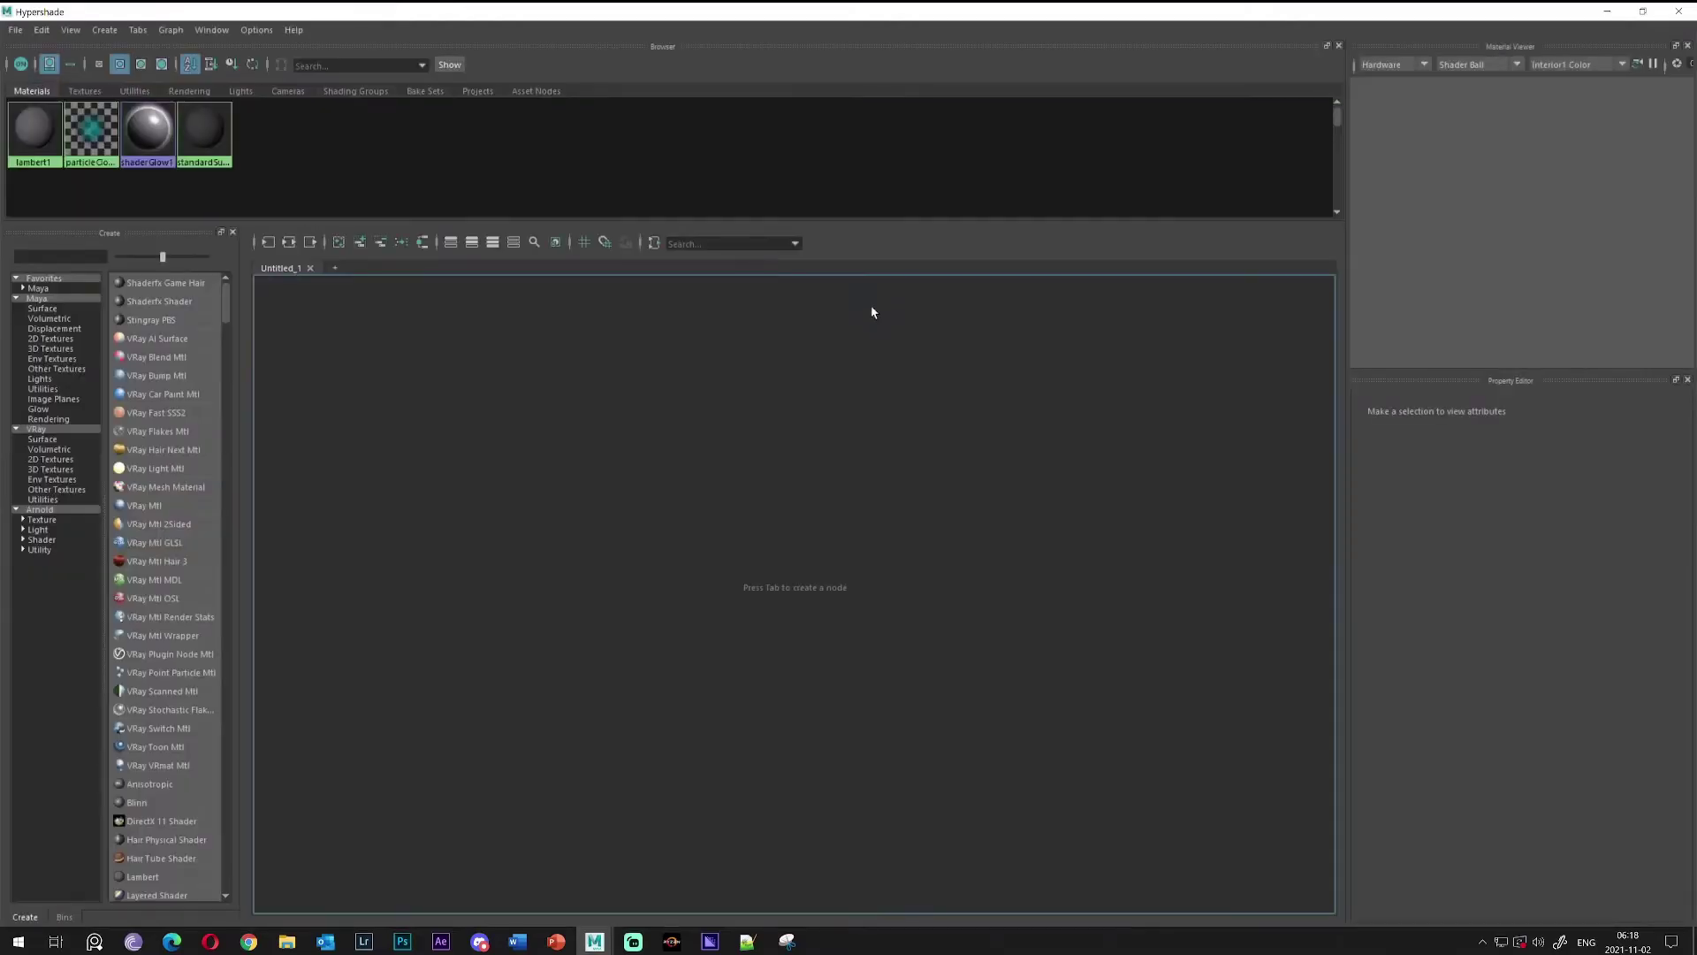
click(39, 289)
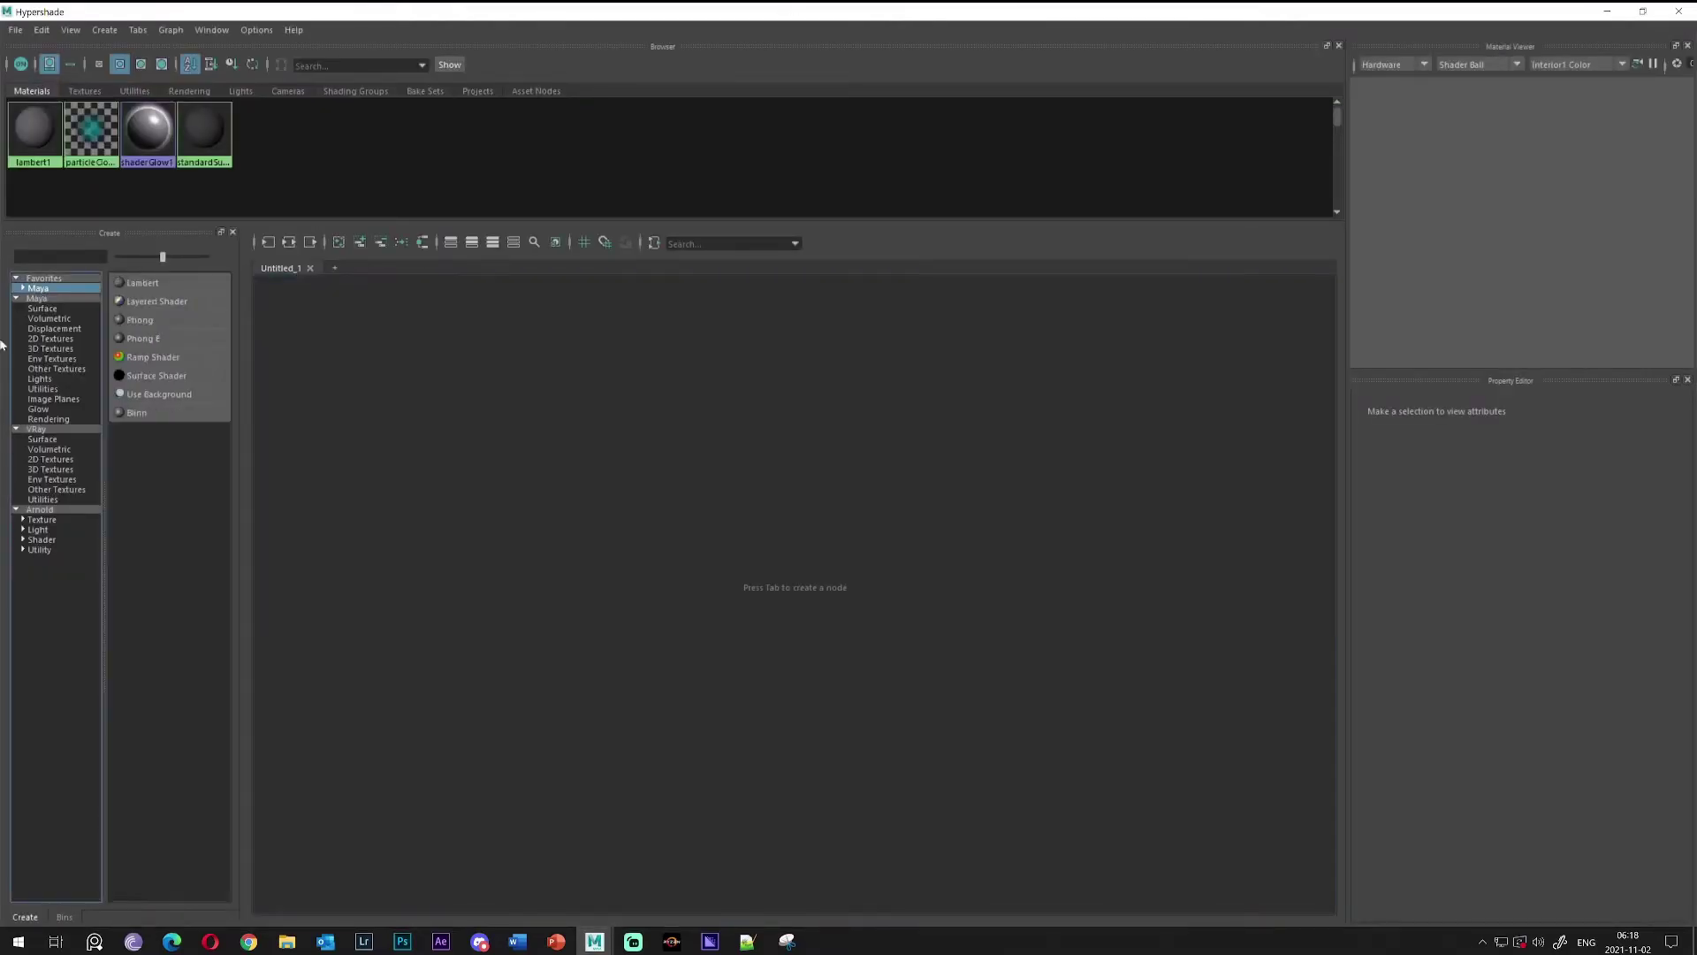
click(137, 414)
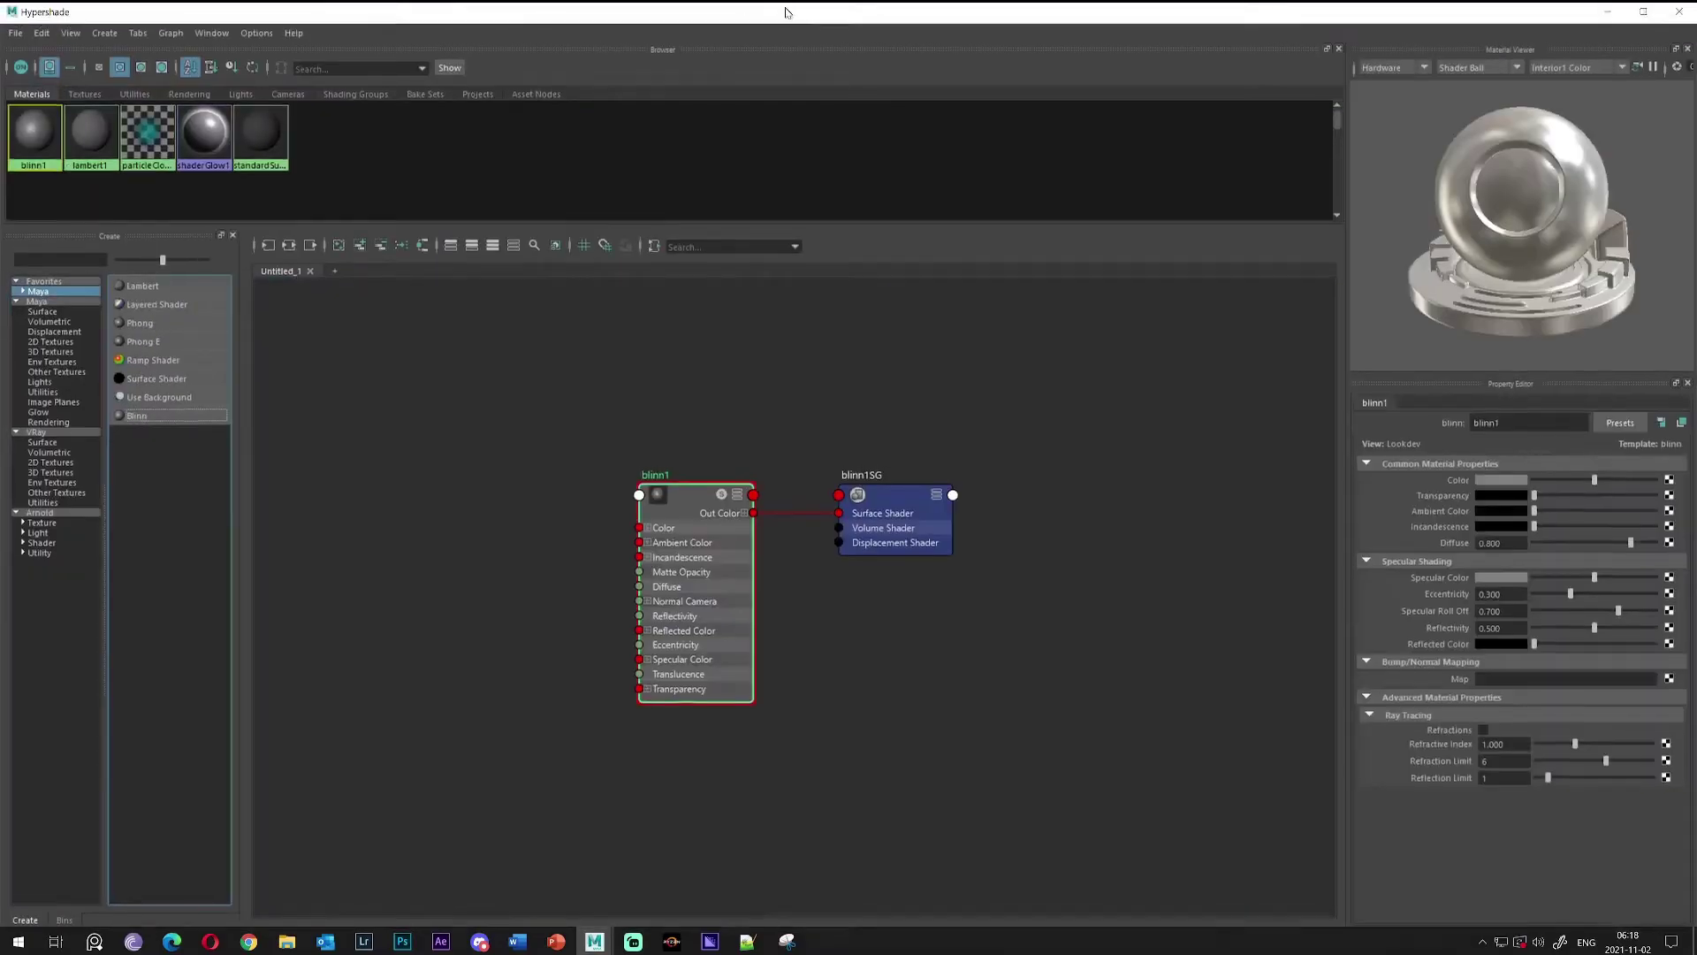
Assign the blinn1 material to the plane and return the Hypershade to full size
drag(787, 12, 795, 409)
click(807, 349)
alt+middle_drag(914, 336, 926, 274)
right_click(48, 536)
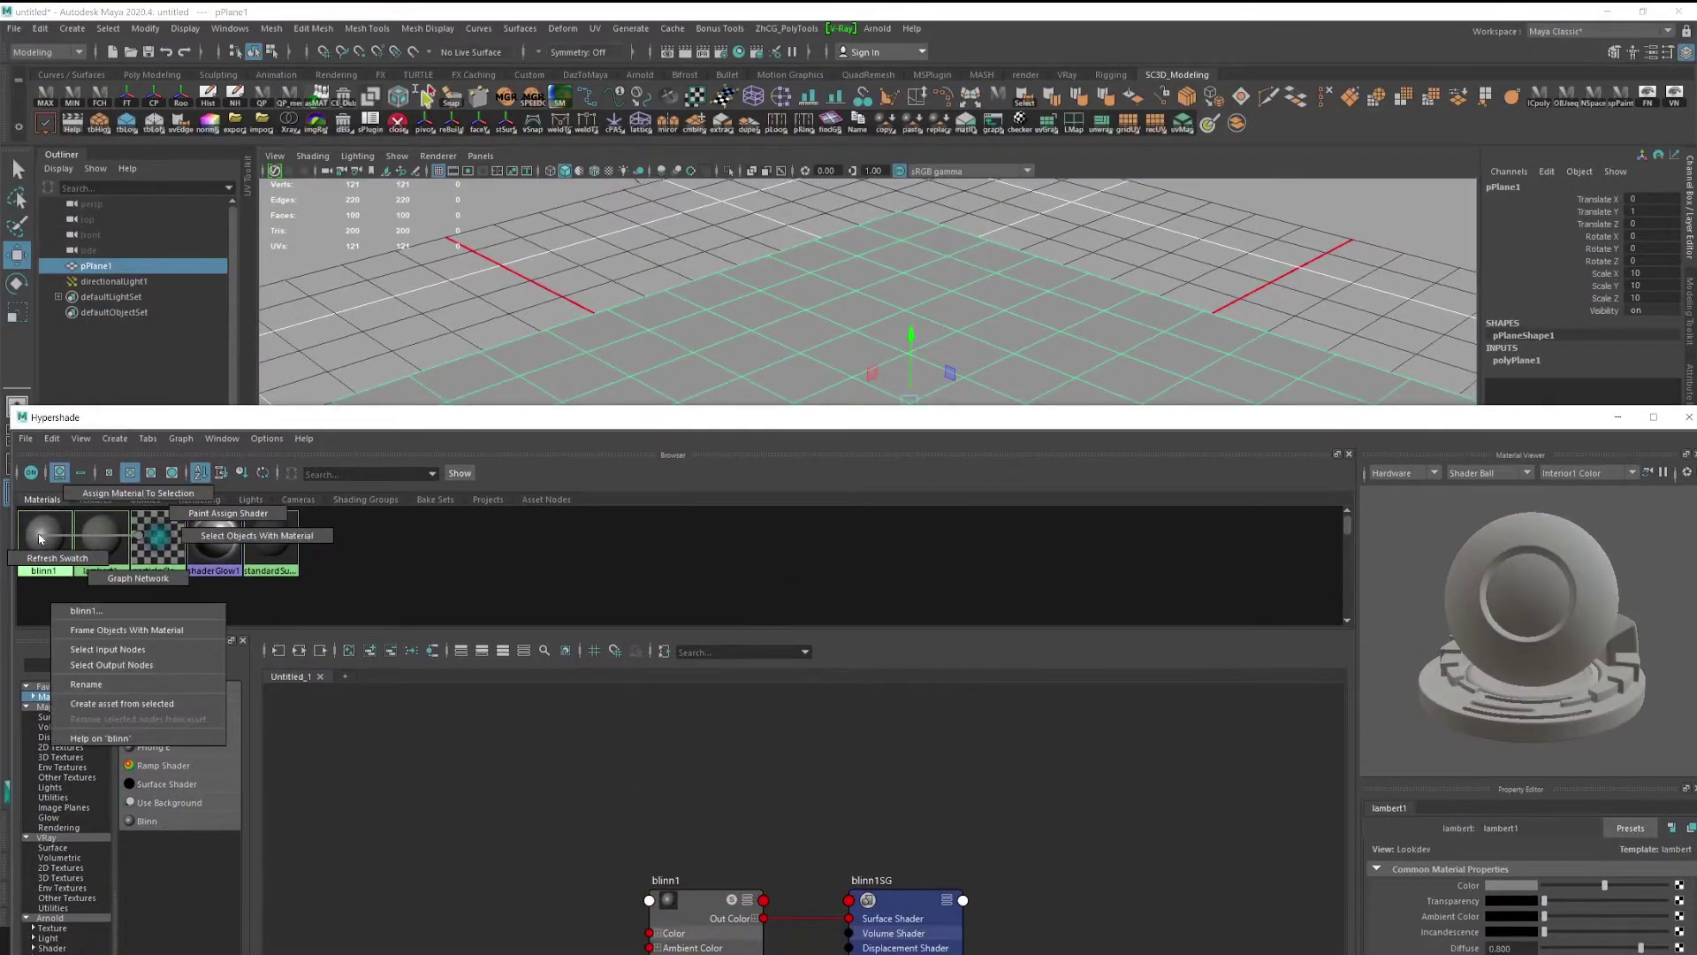
right_drag(48, 529, 138, 491)
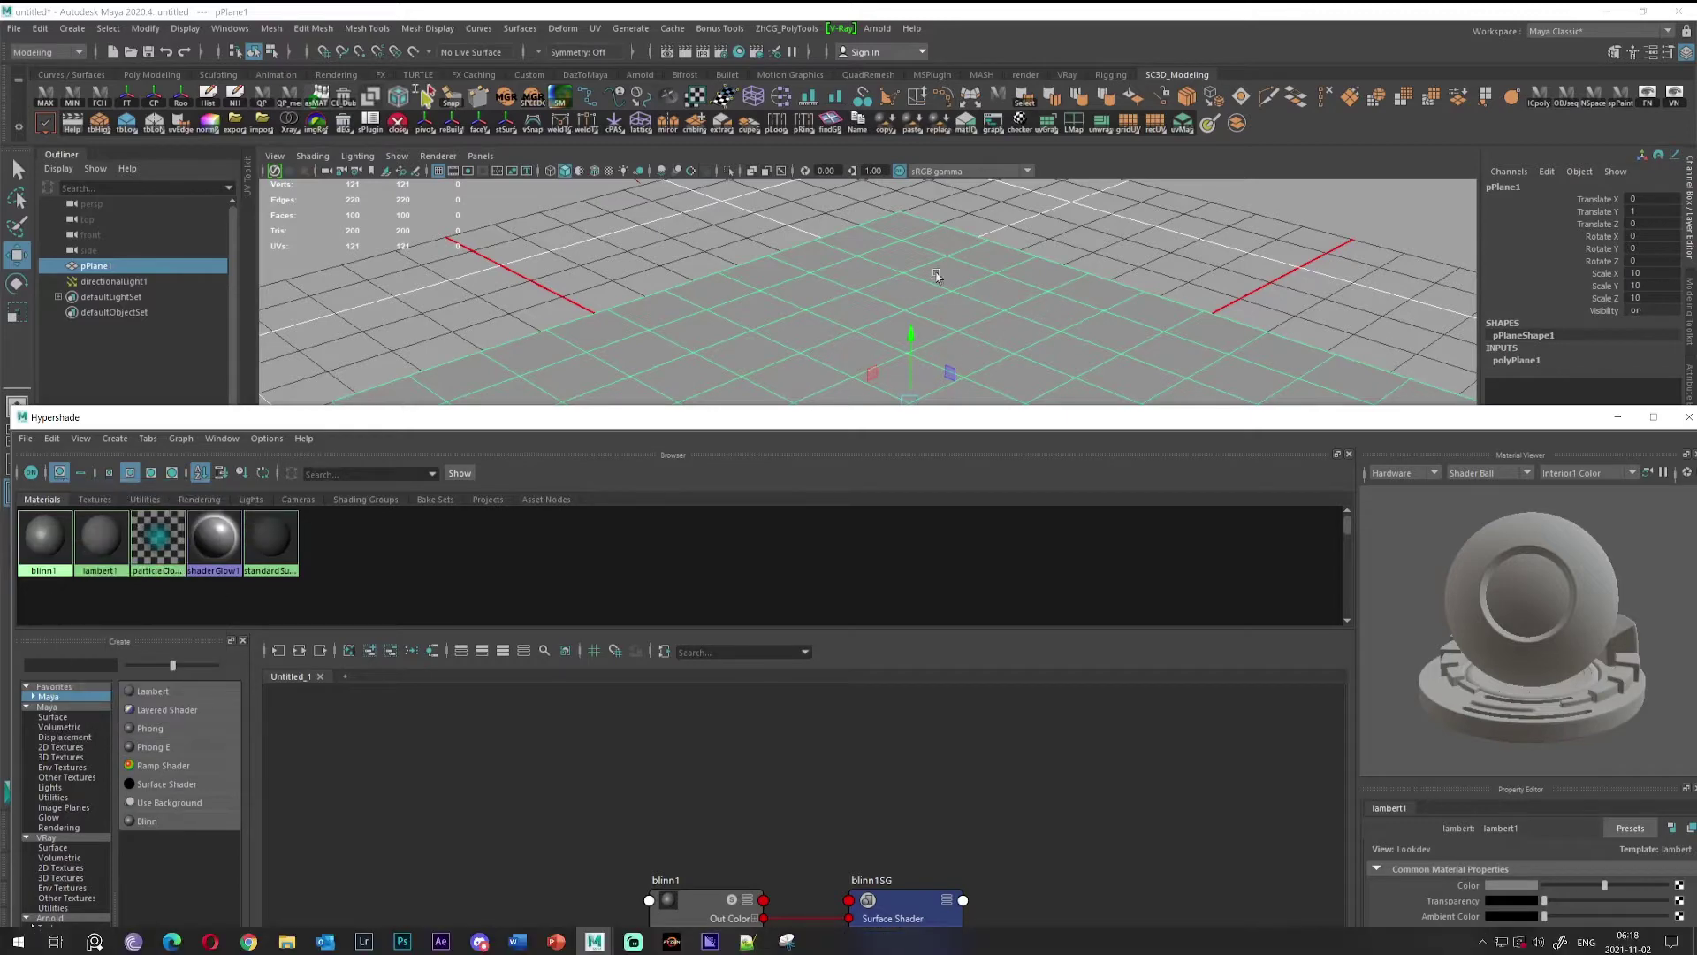
click(806, 296)
double_click(1076, 428)
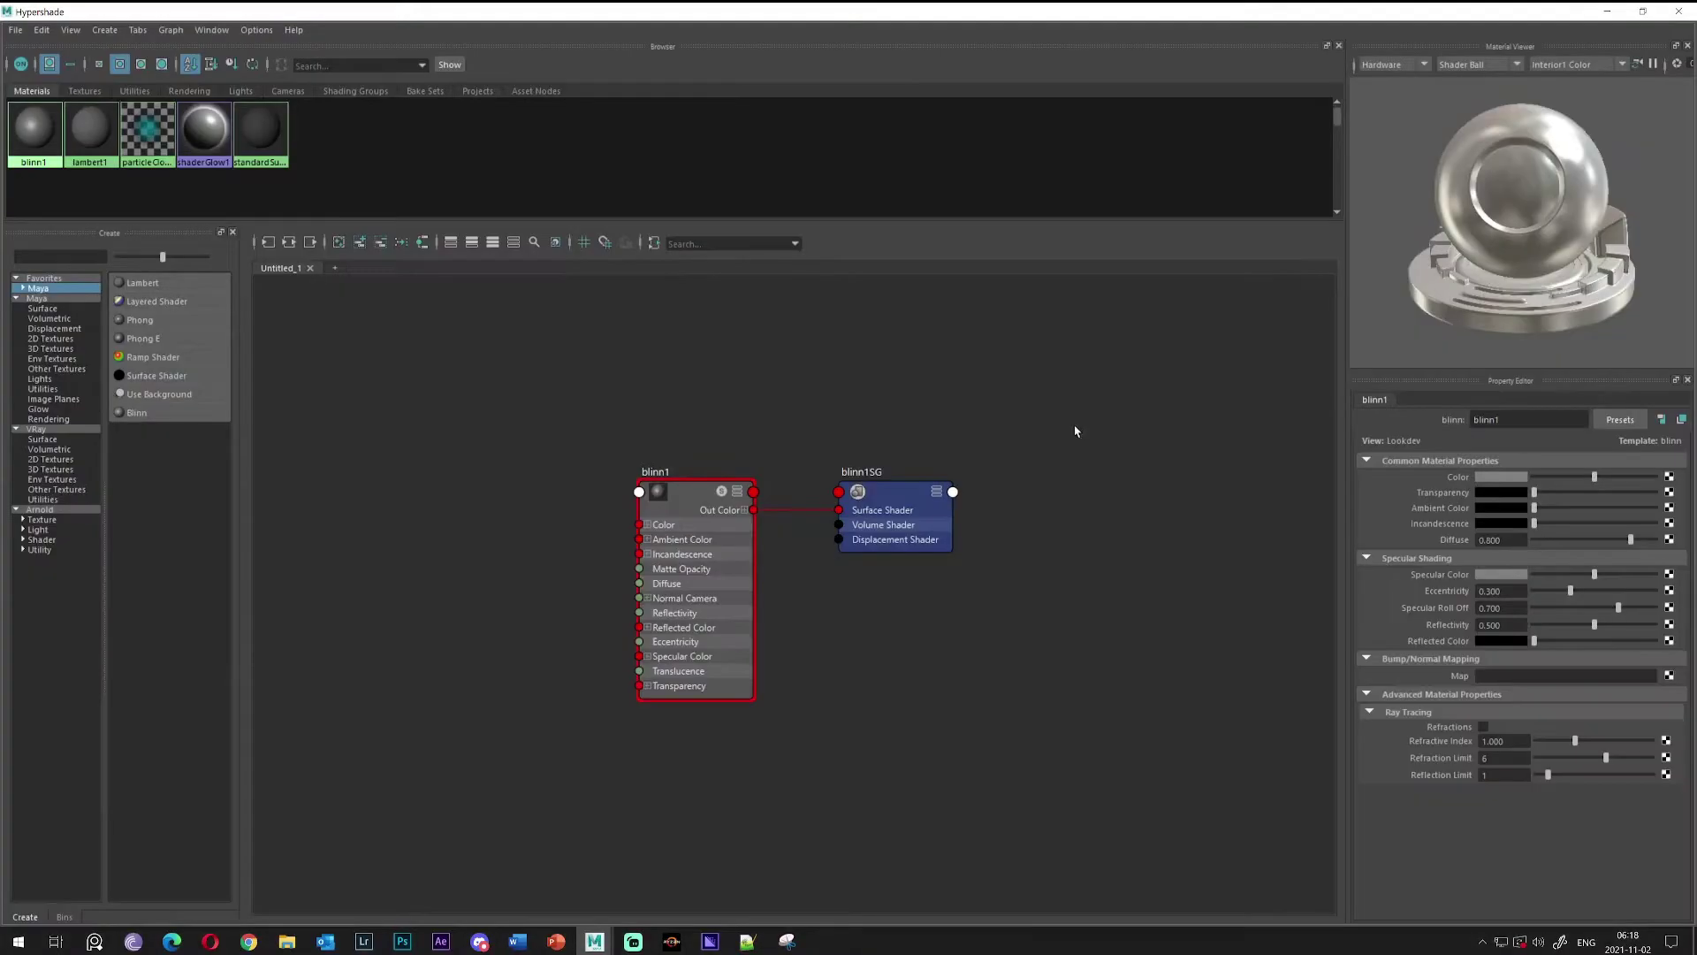
Collapse the blinn1 node and arrange it above its blinn1SG shading group node
alt+middle_drag(712, 349, 1001, 345)
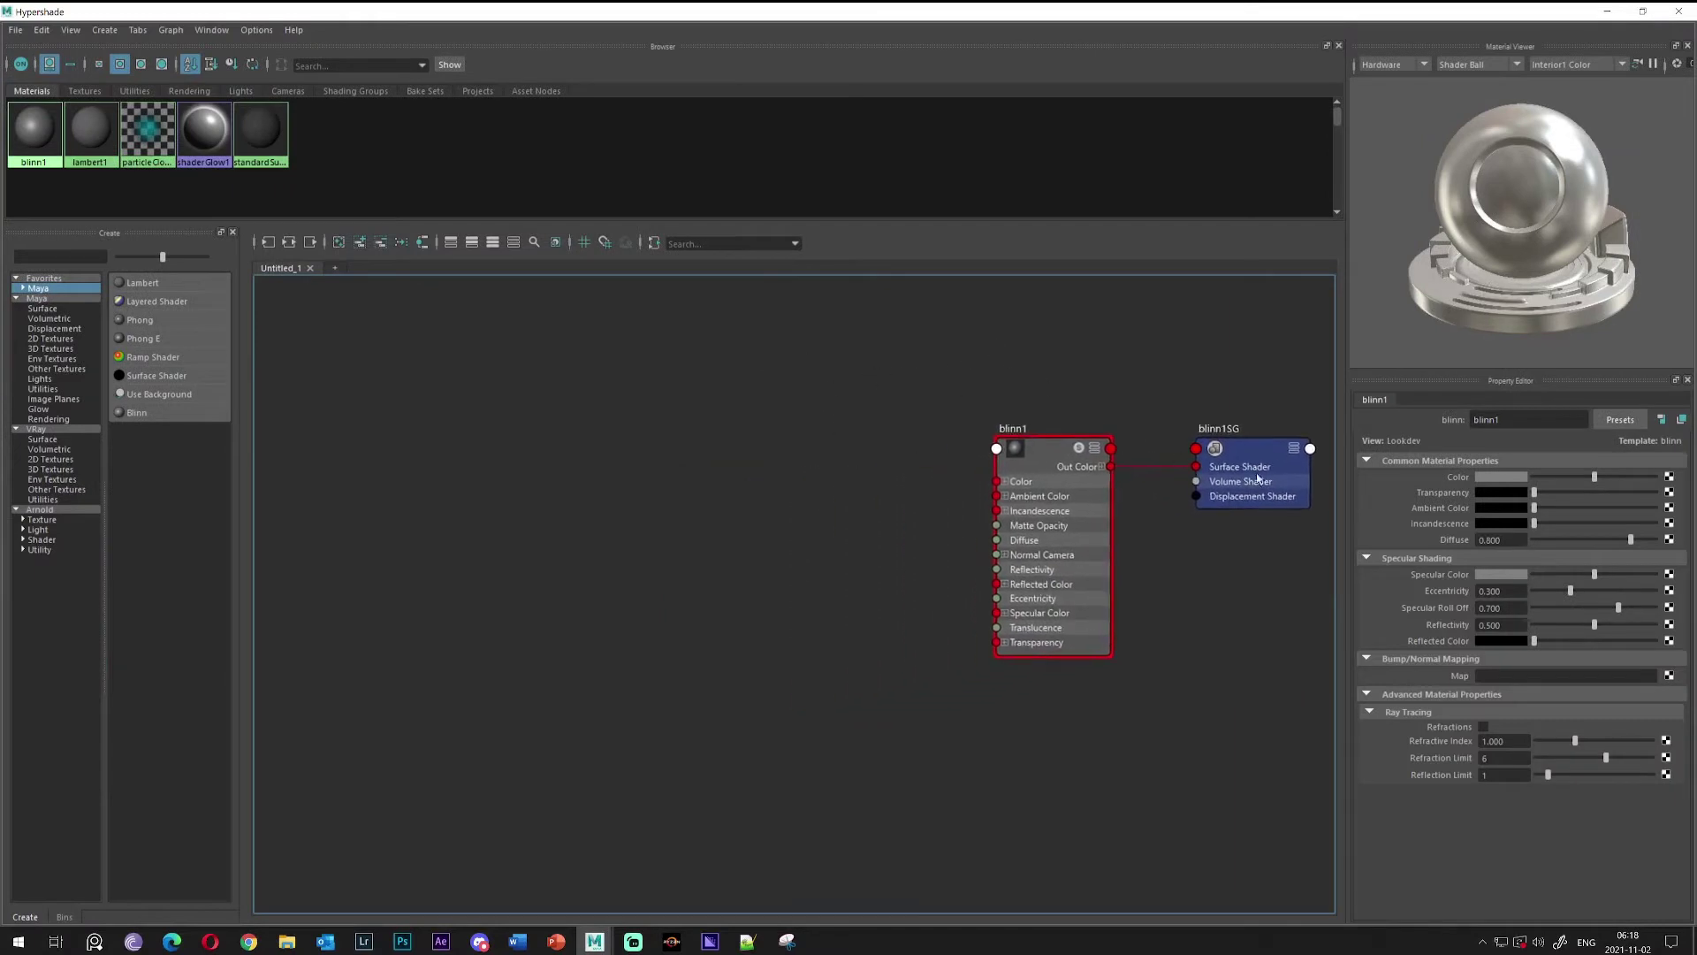
drag(1176, 370, 1351, 574)
alt+middle_drag(1149, 533, 1134, 493)
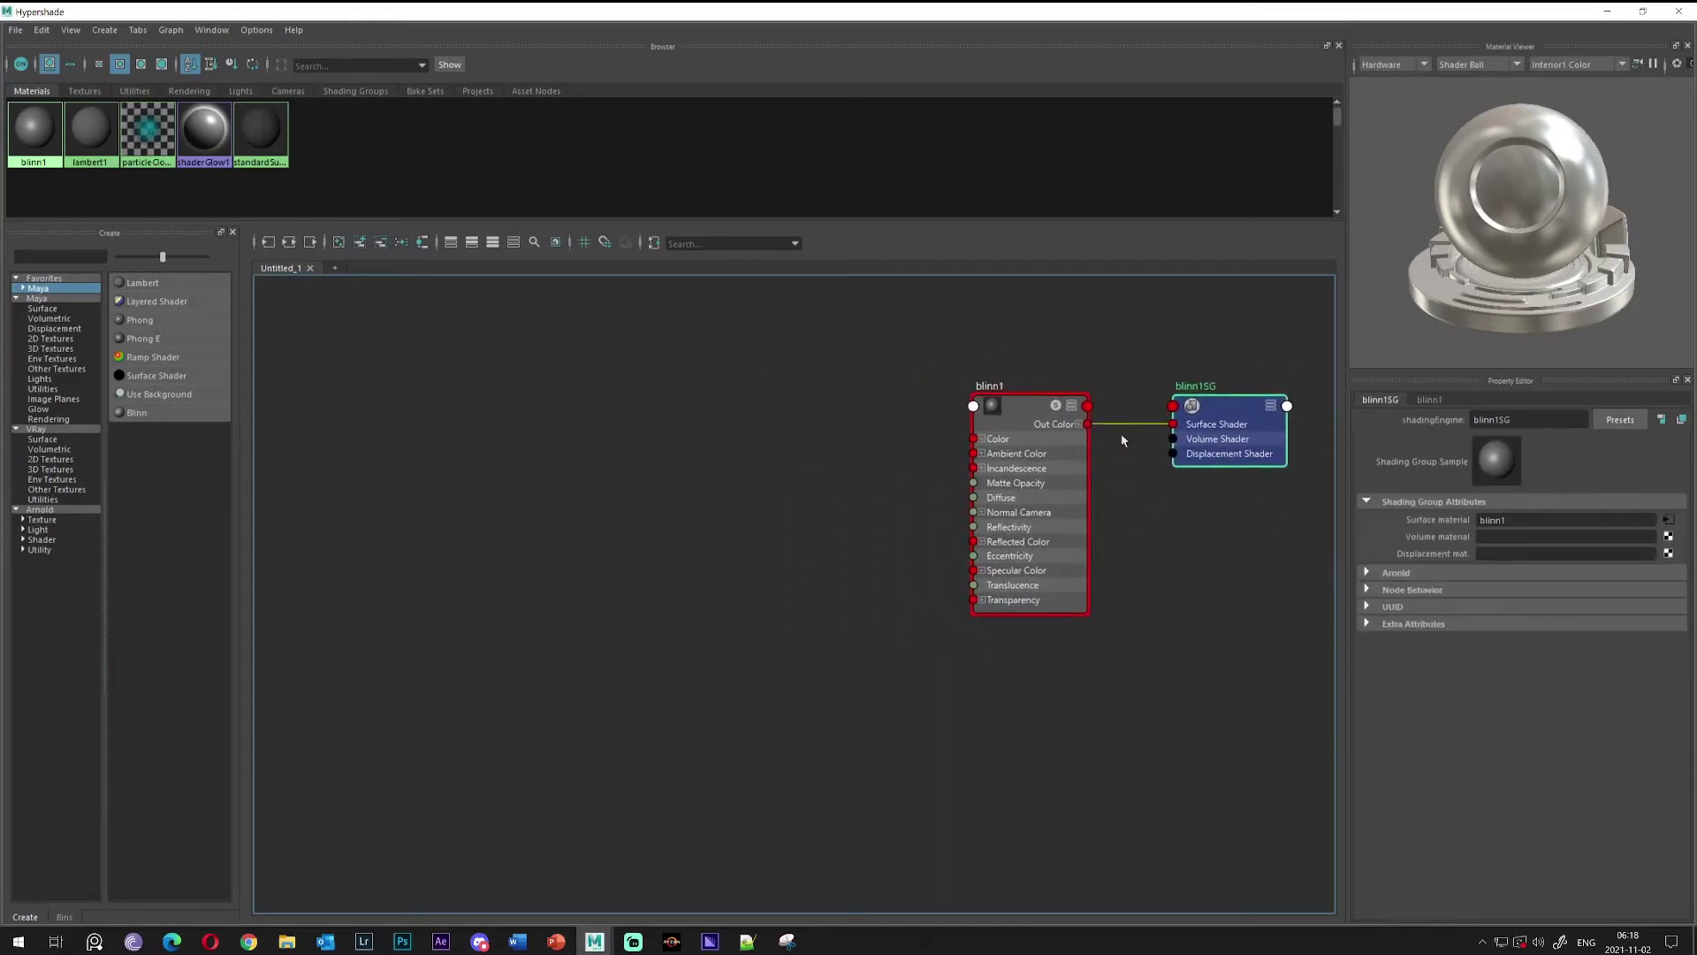
drag(1213, 408, 1203, 557)
drag(1019, 417, 1052, 324)
click(1103, 315)
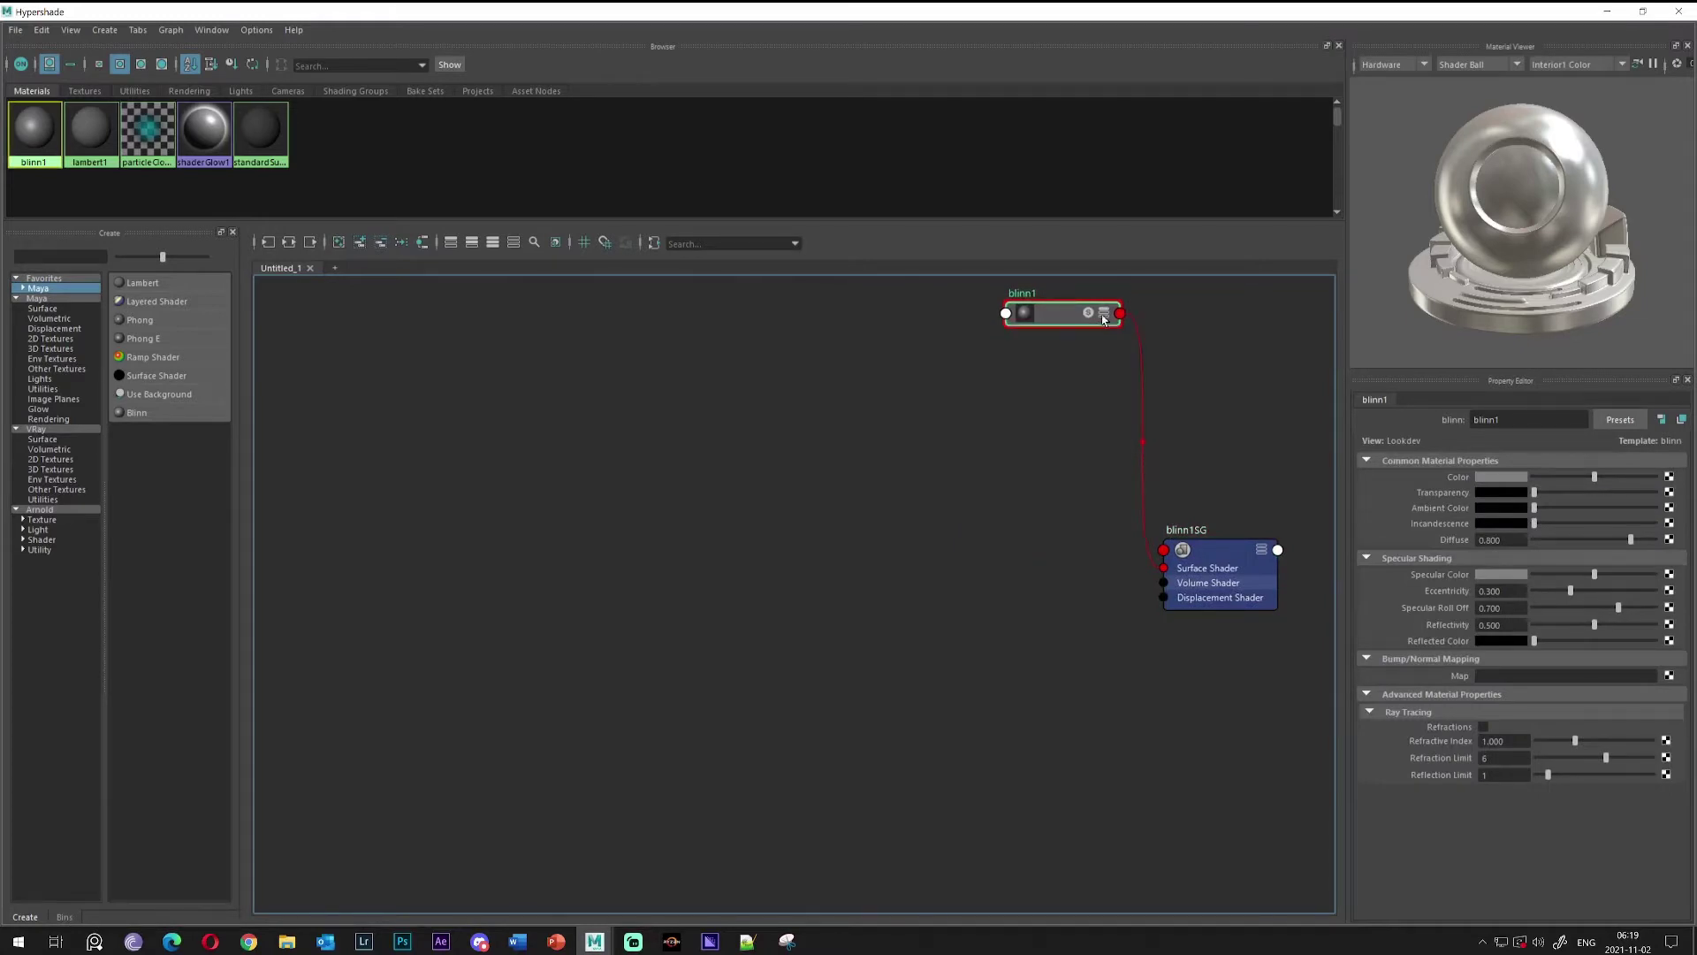
alt+middle_drag(1058, 524, 1048, 525)
drag(1054, 313, 1066, 443)
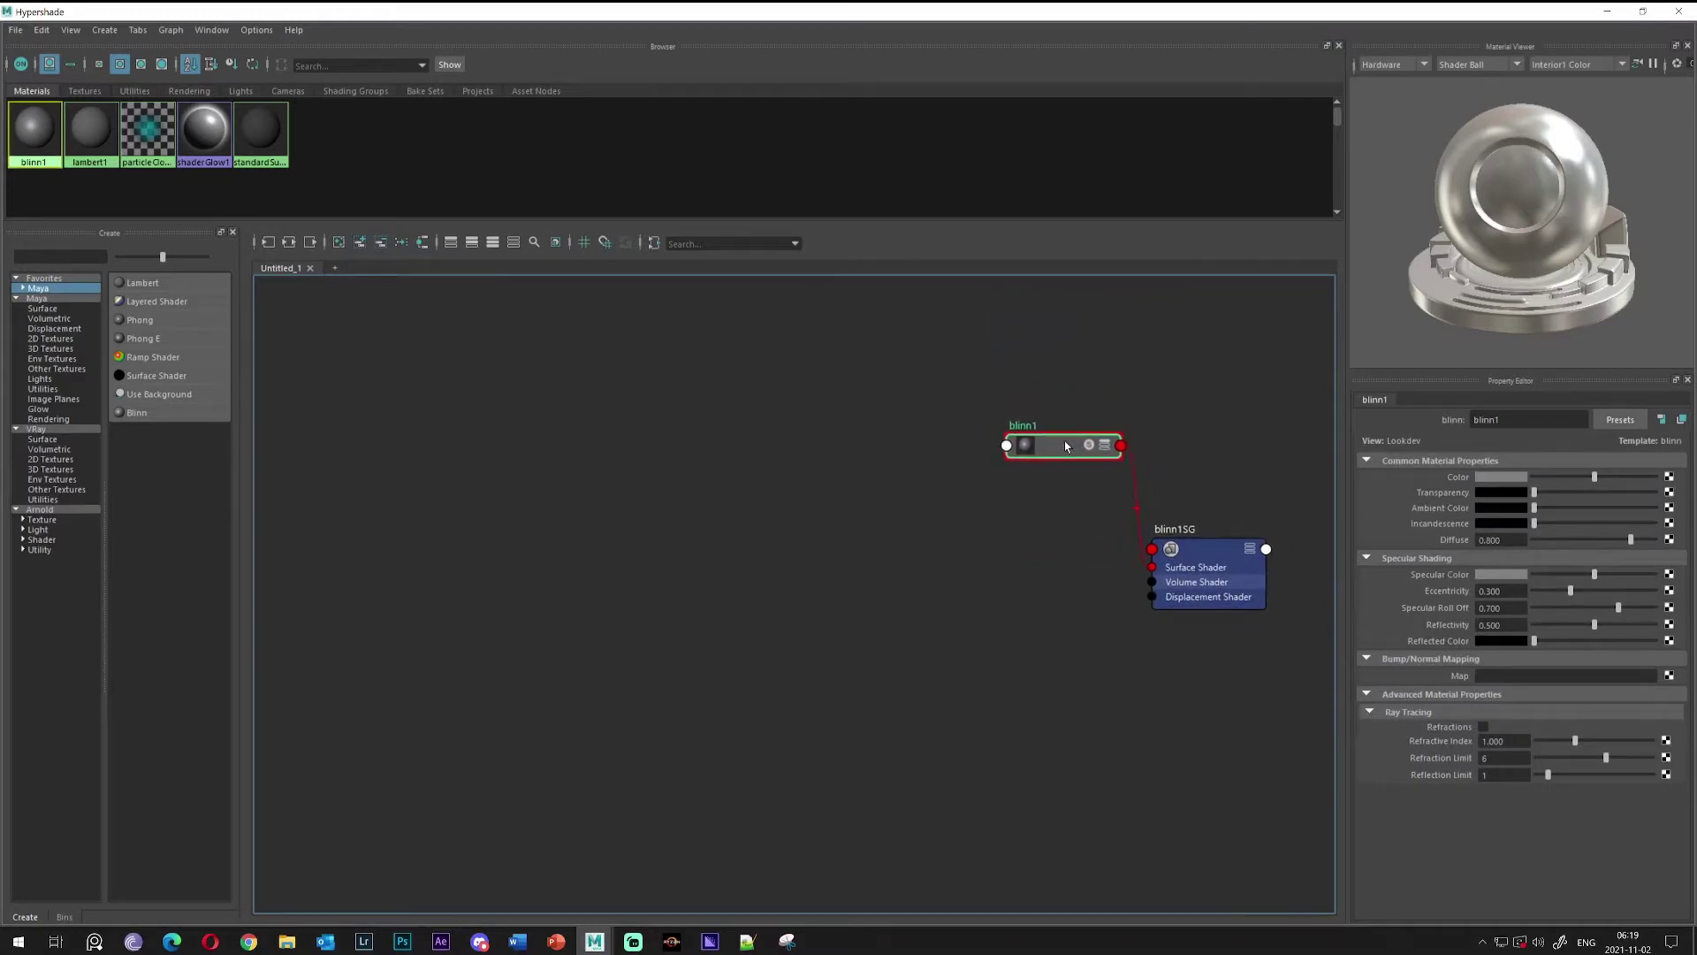
alt+middle_drag(1071, 456, 1060, 348)
Add a File texture as the displacement material of the blinn1SG shading group
click(1224, 455)
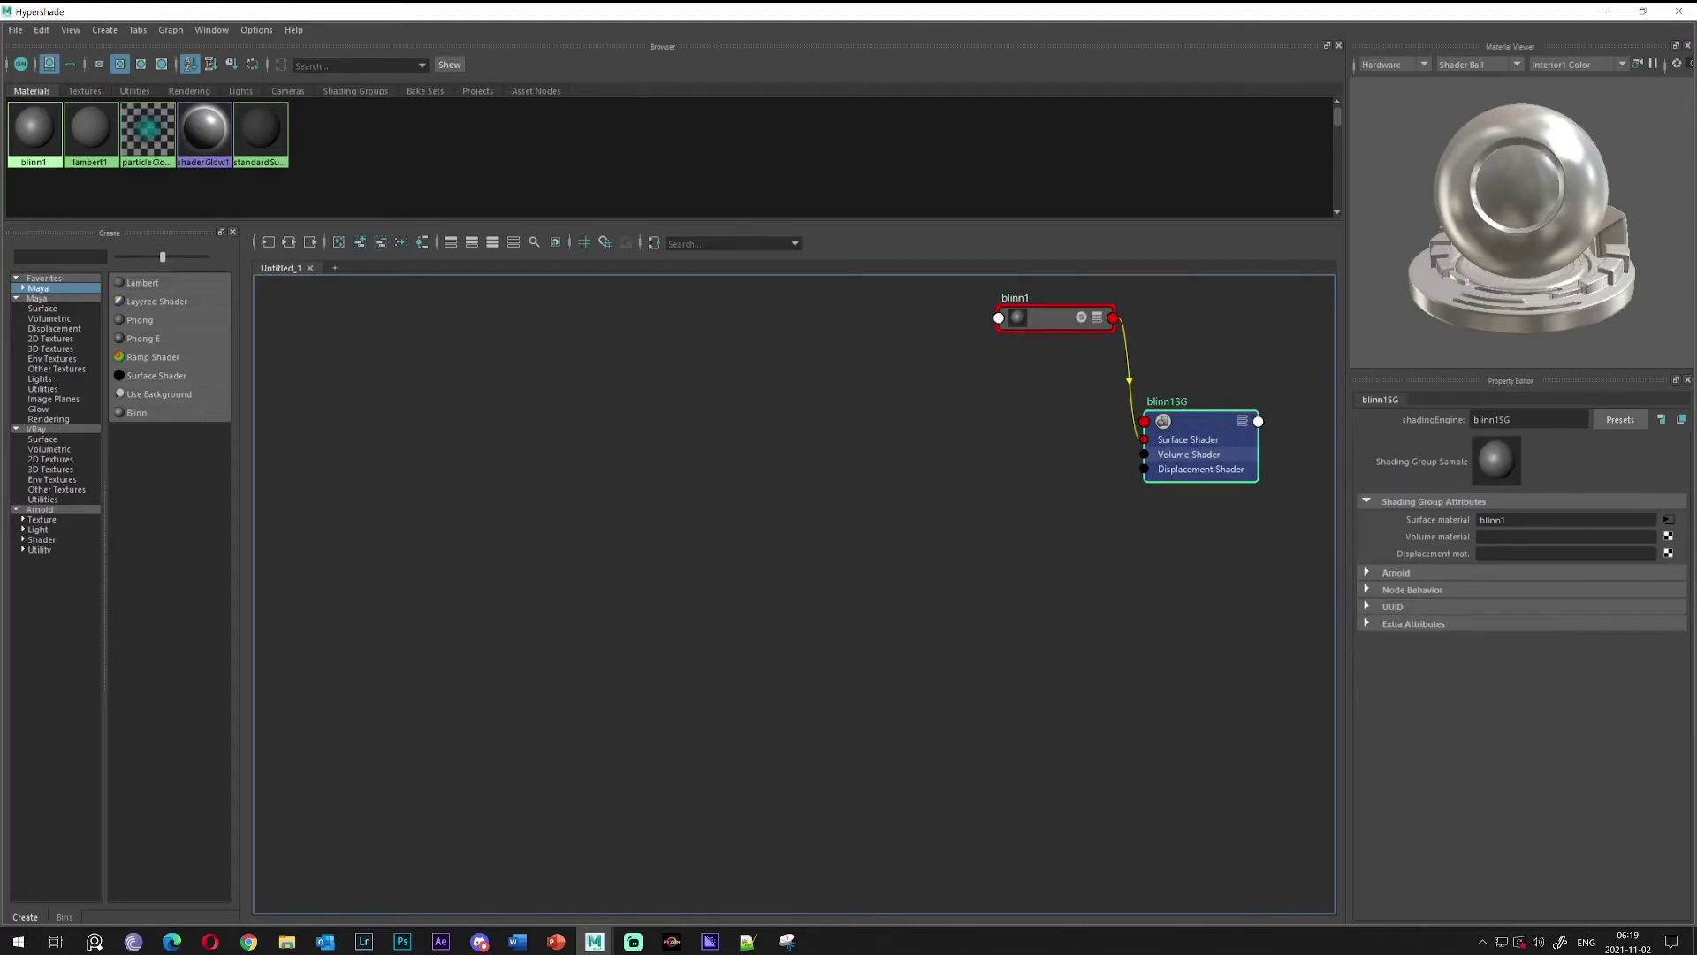
click(1668, 553)
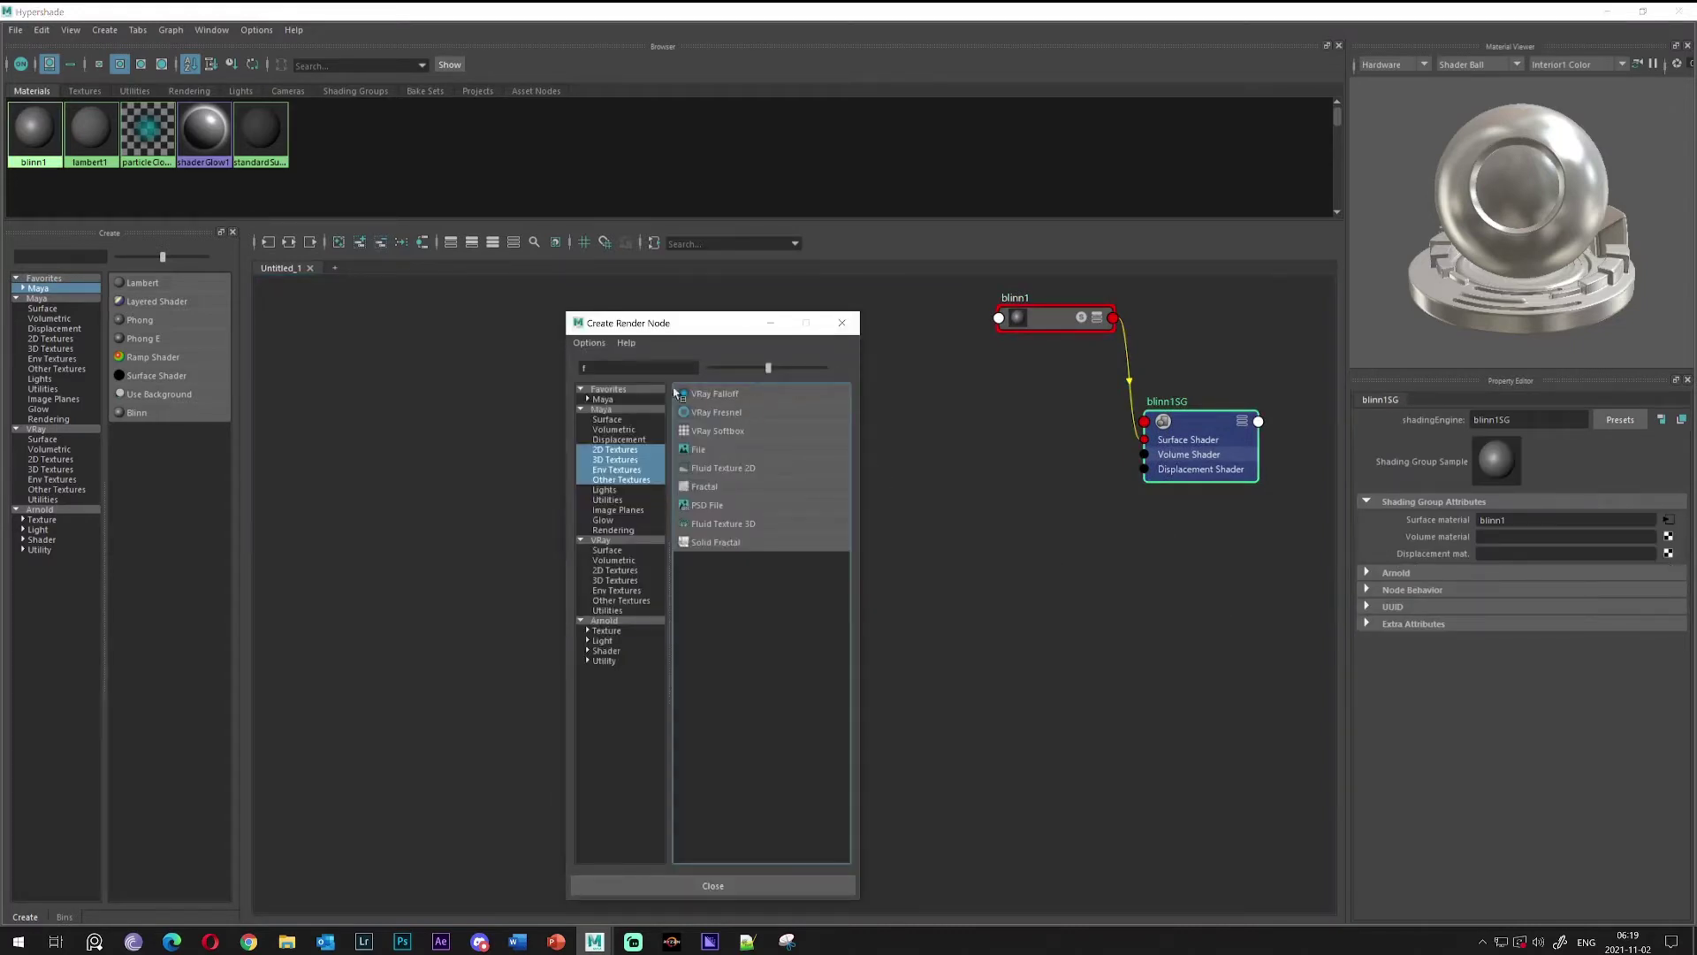
click(698, 449)
alt+middle_drag(744, 675, 1032, 553)
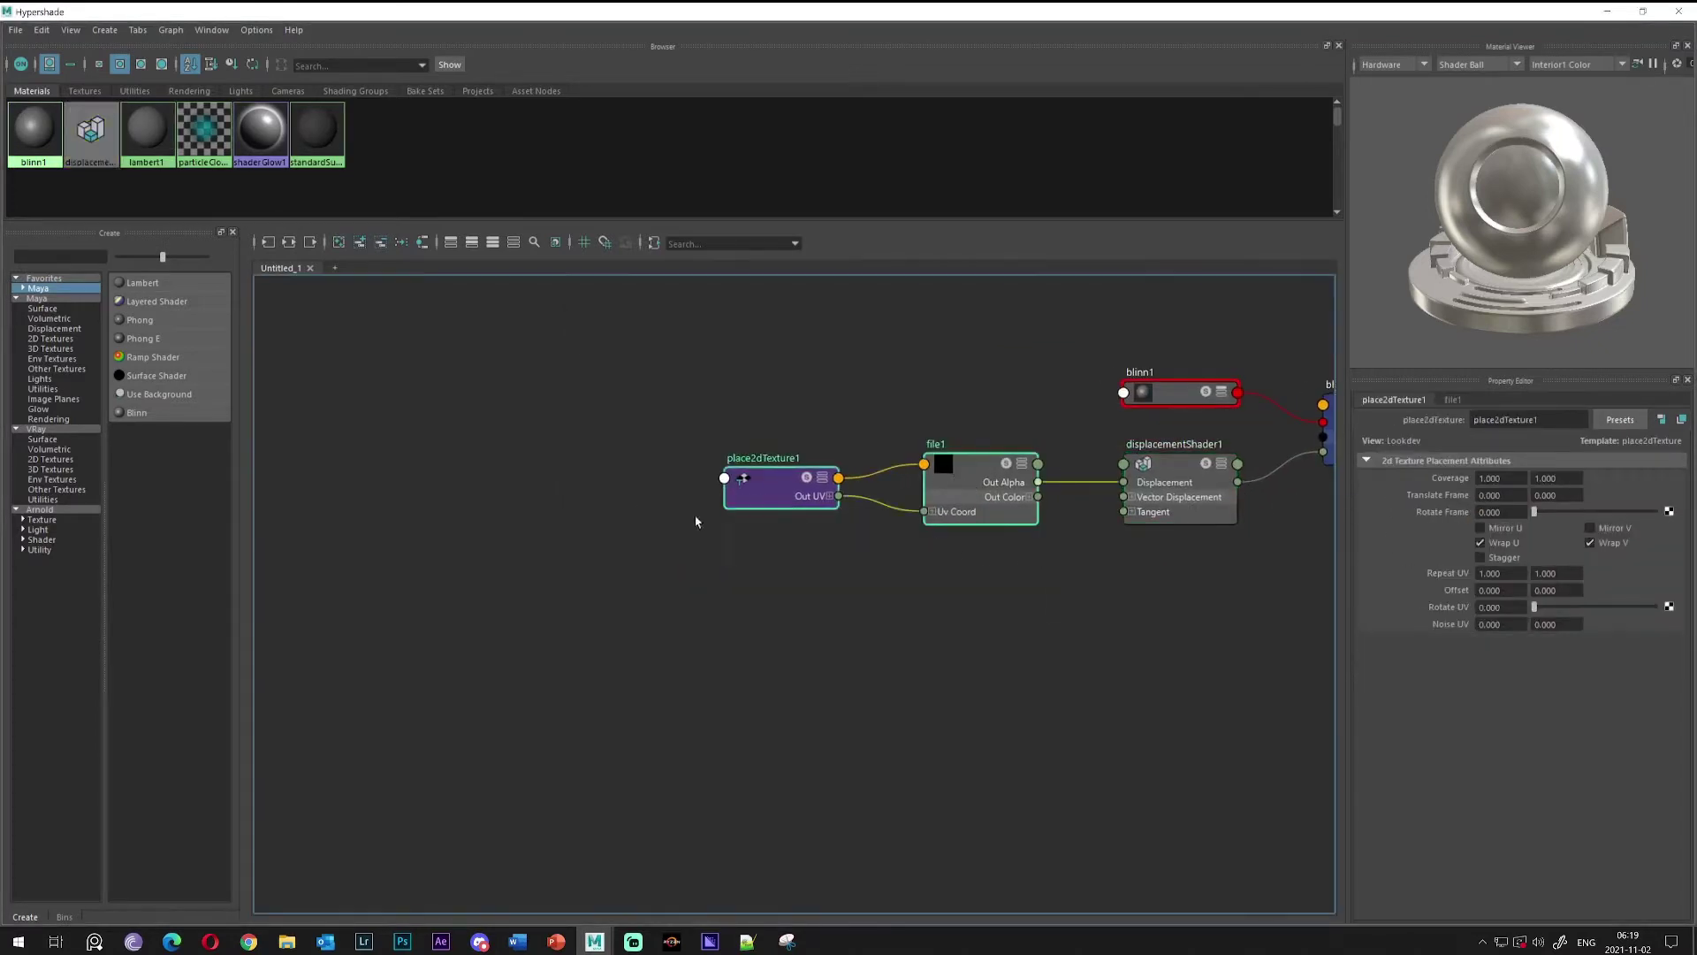
Move the file and place2dTexture nodes away from the displacement shader and delete the connection between file1 and displacementShader1
drag(957, 479, 461, 478)
alt+middle_drag(707, 496, 761, 497)
scroll(778, 504, down, 3)
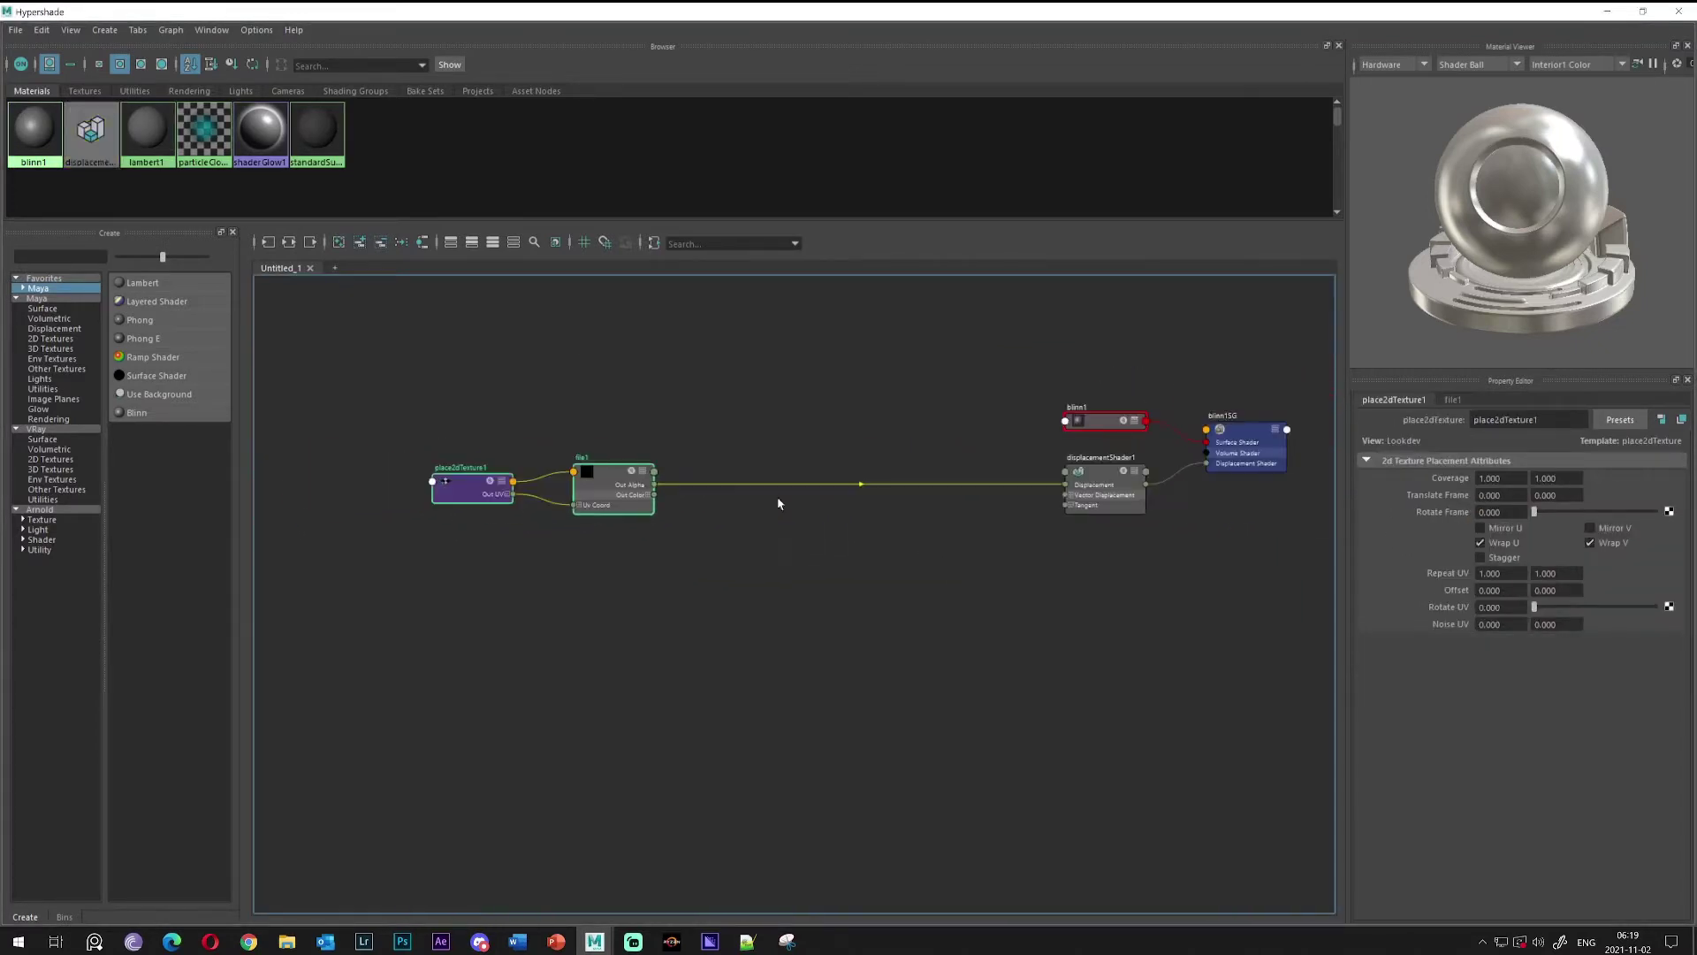
click(920, 576)
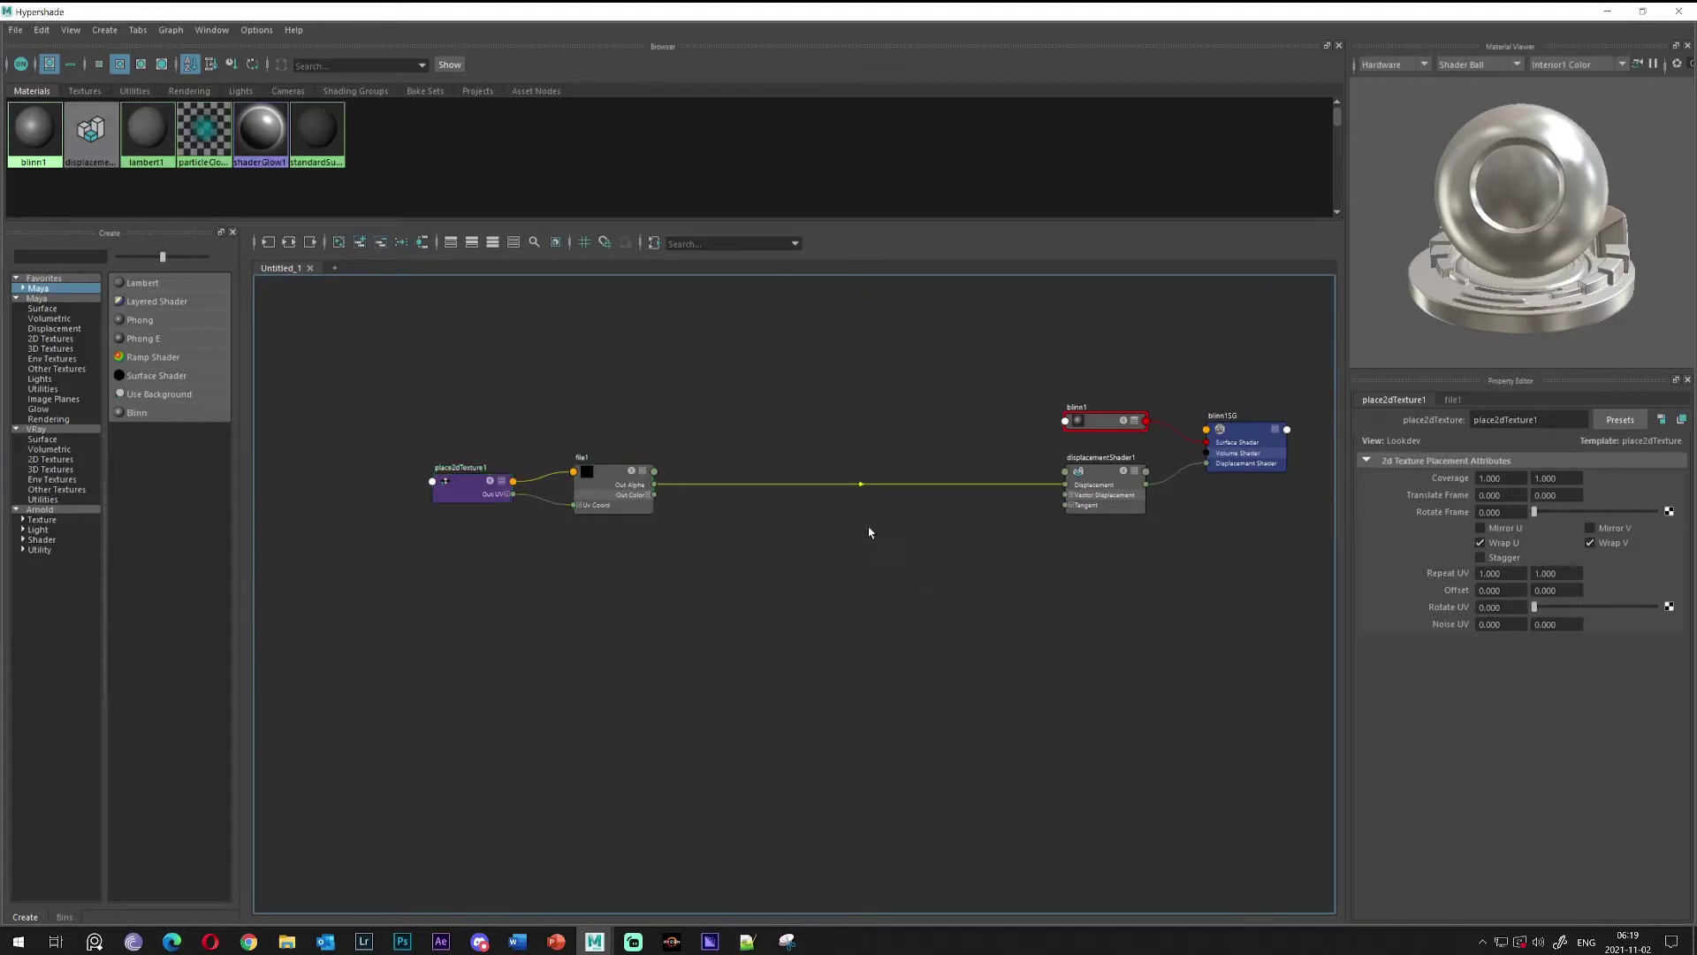
key(Delete)
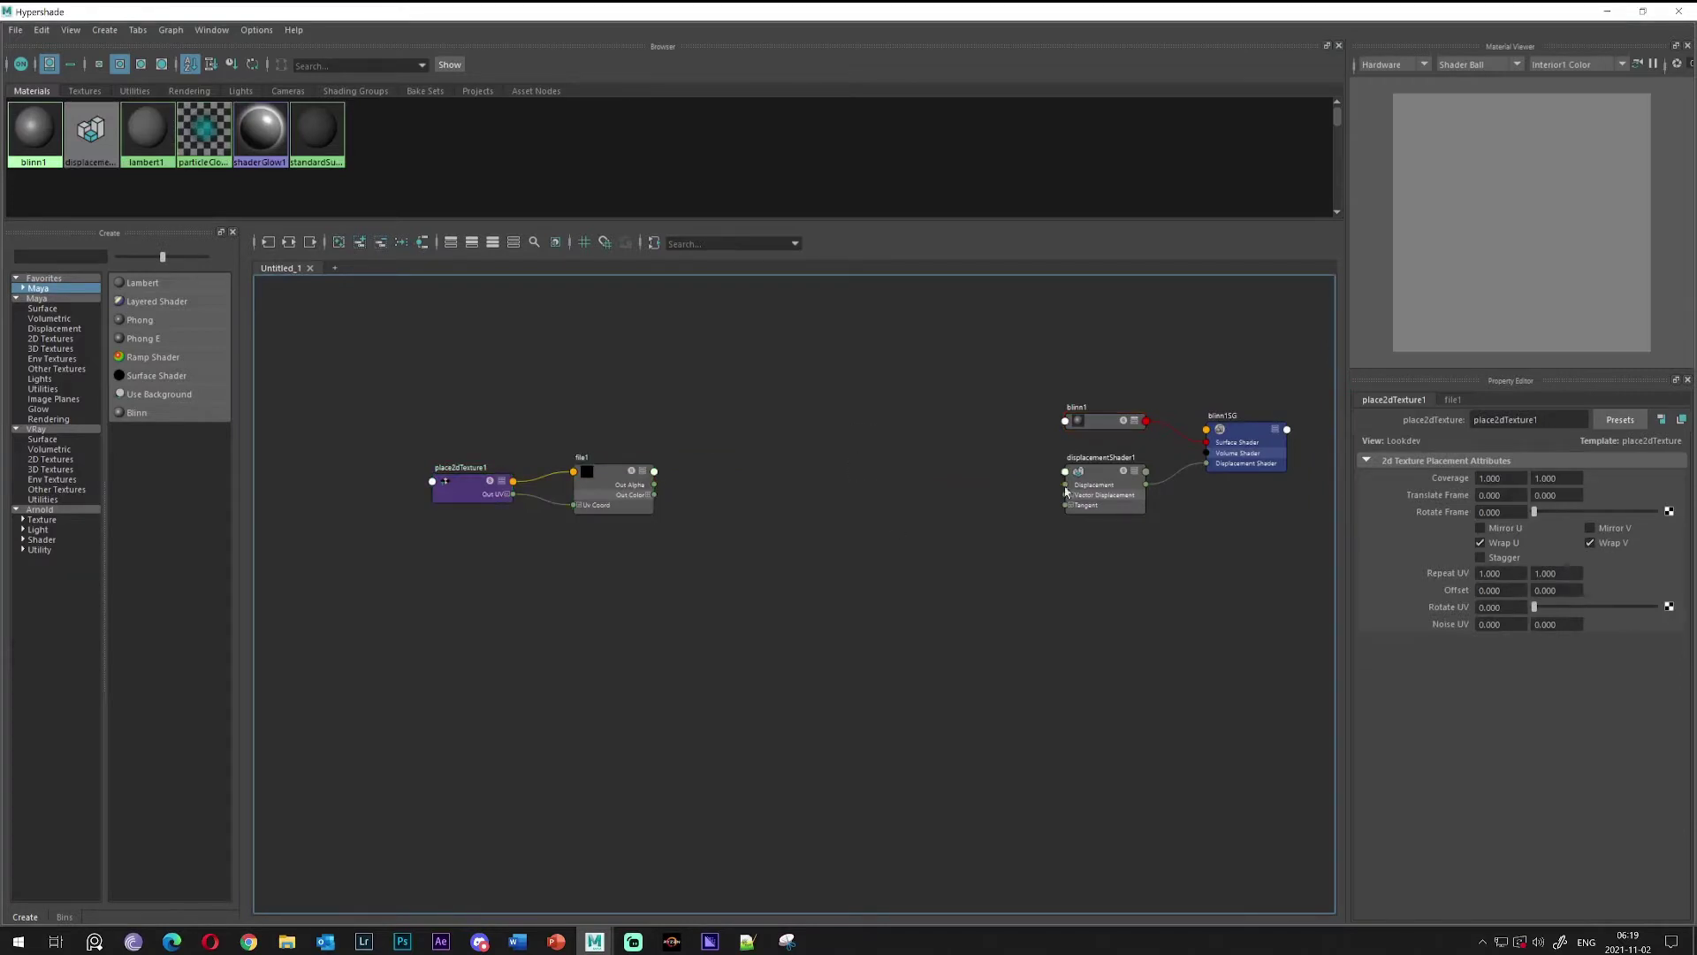
Reposition the file1 and place2dTexture1 nodes together to widen the gap before the displacement shader
drag(428, 409, 753, 538)
mouse_move(754, 539)
alt+middle_down()
mouse_move(655, 504)
mouse_move(720, 521)
mouse_move(834, 474)
mouse_move(864, 481)
alt+middle_up()
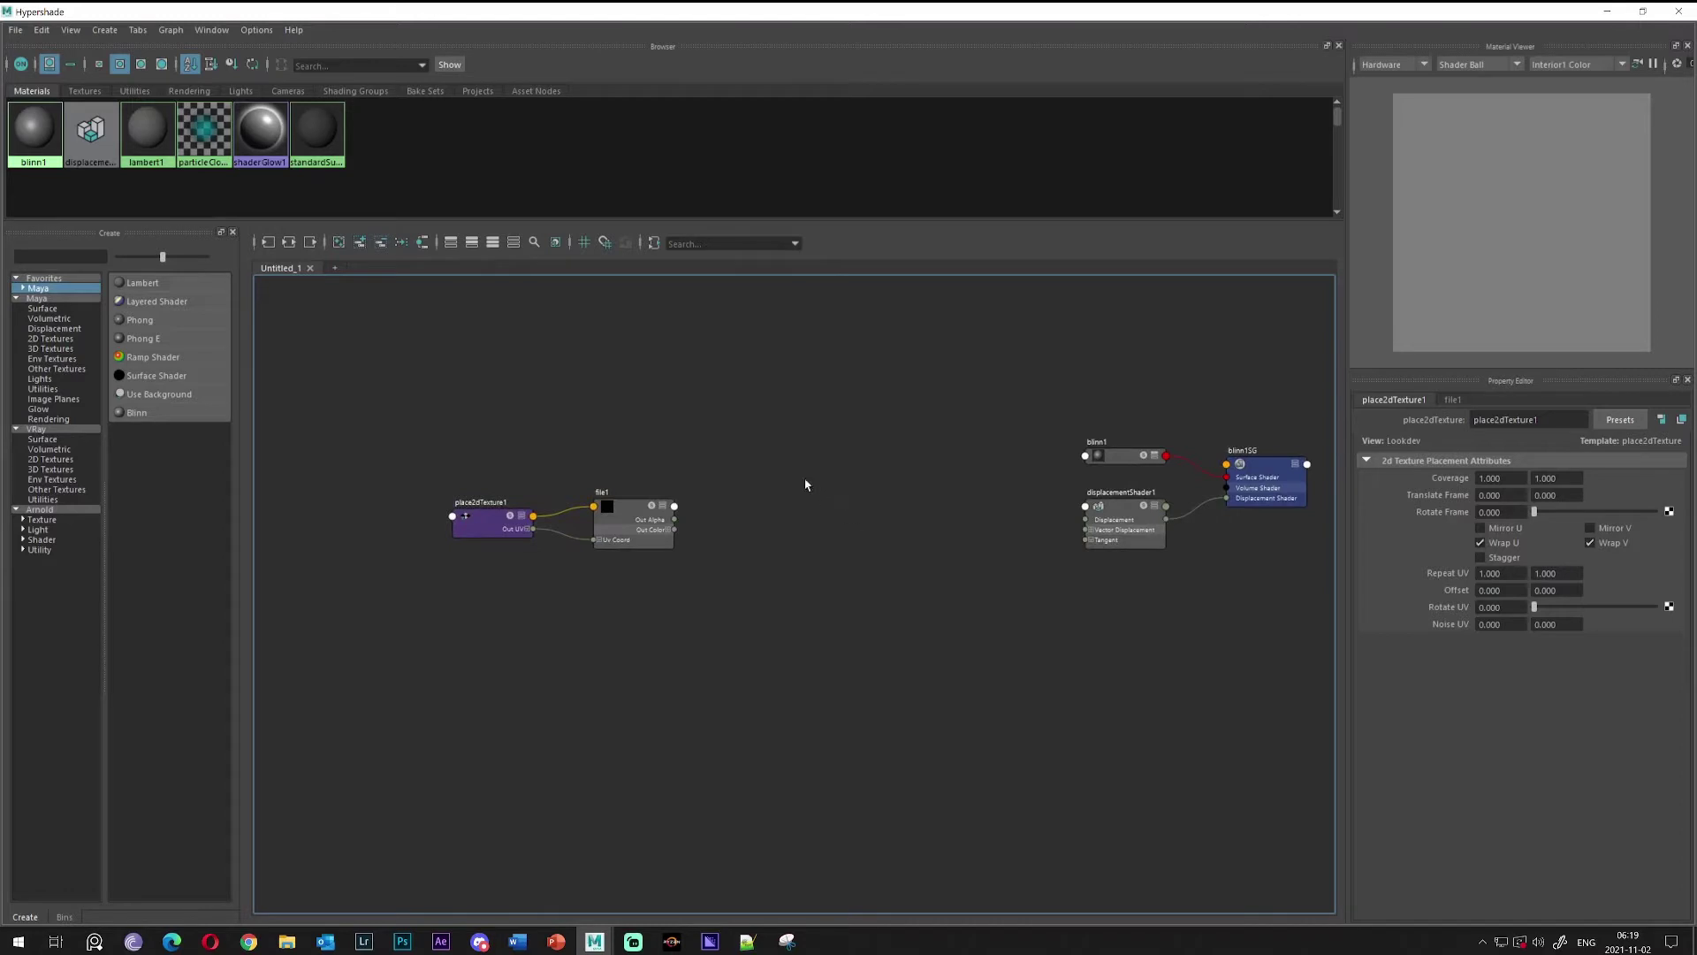
alt+middle_drag(732, 496, 800, 496)
drag(495, 446, 788, 572)
drag(694, 520, 627, 510)
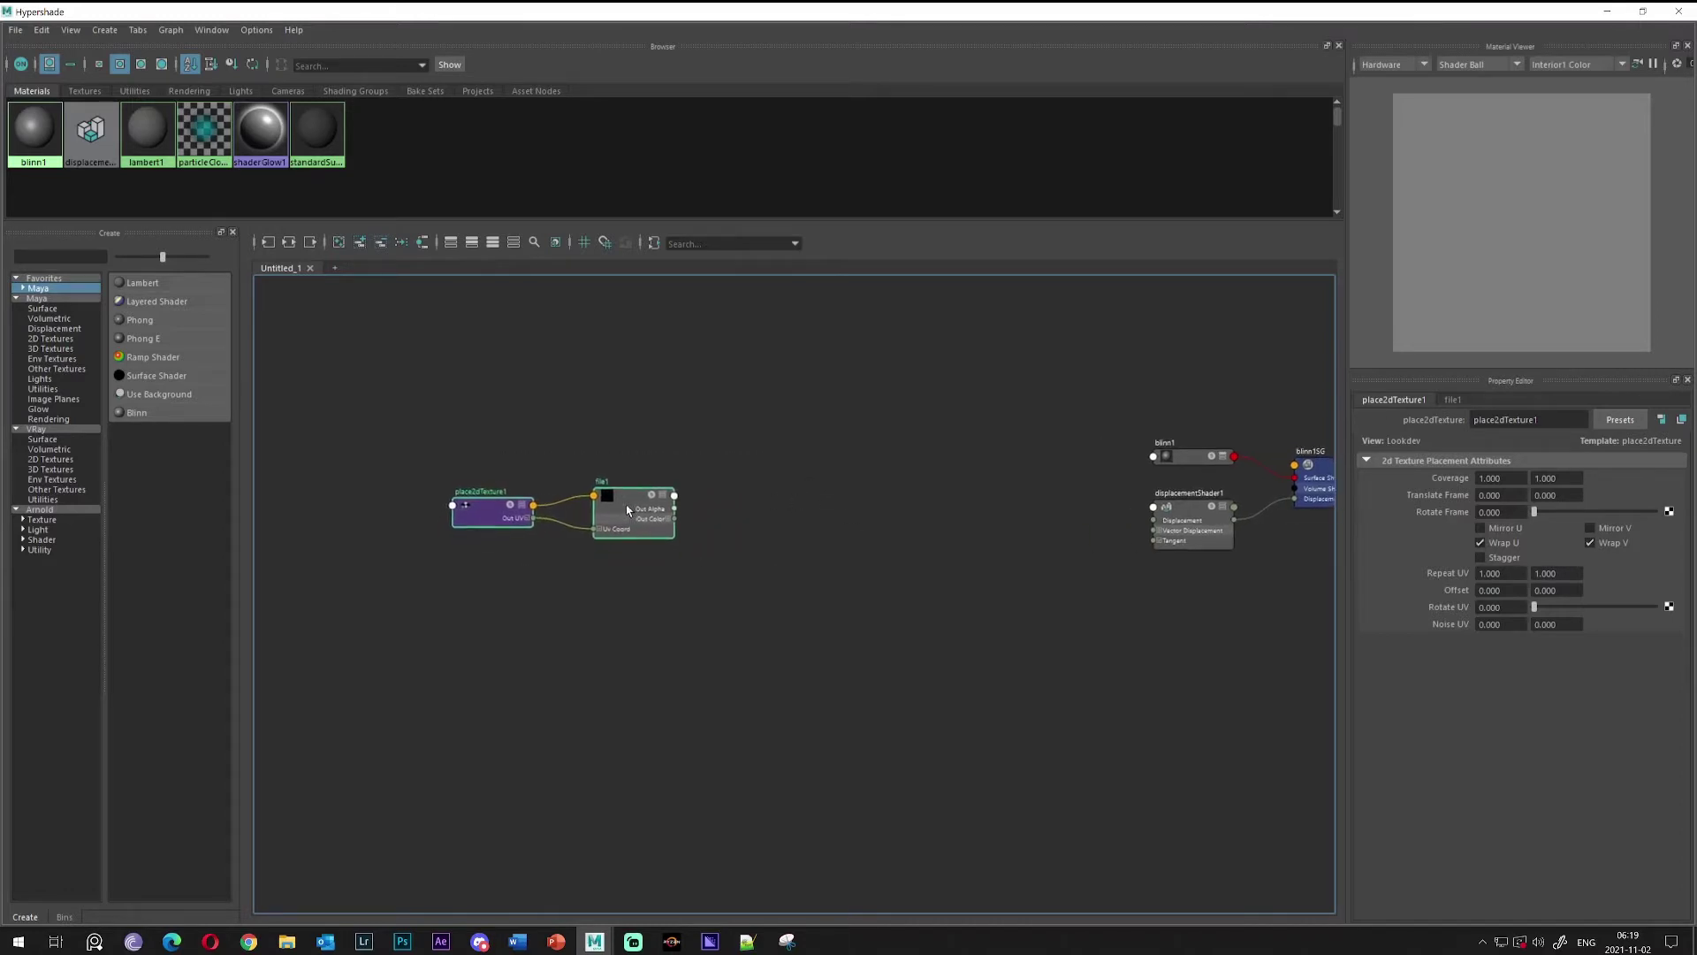
Create a plusMinusAverage node and place it in the gap between file1 and displacementShader1, slightly above file1
alt+middle_drag(777, 516, 698, 503)
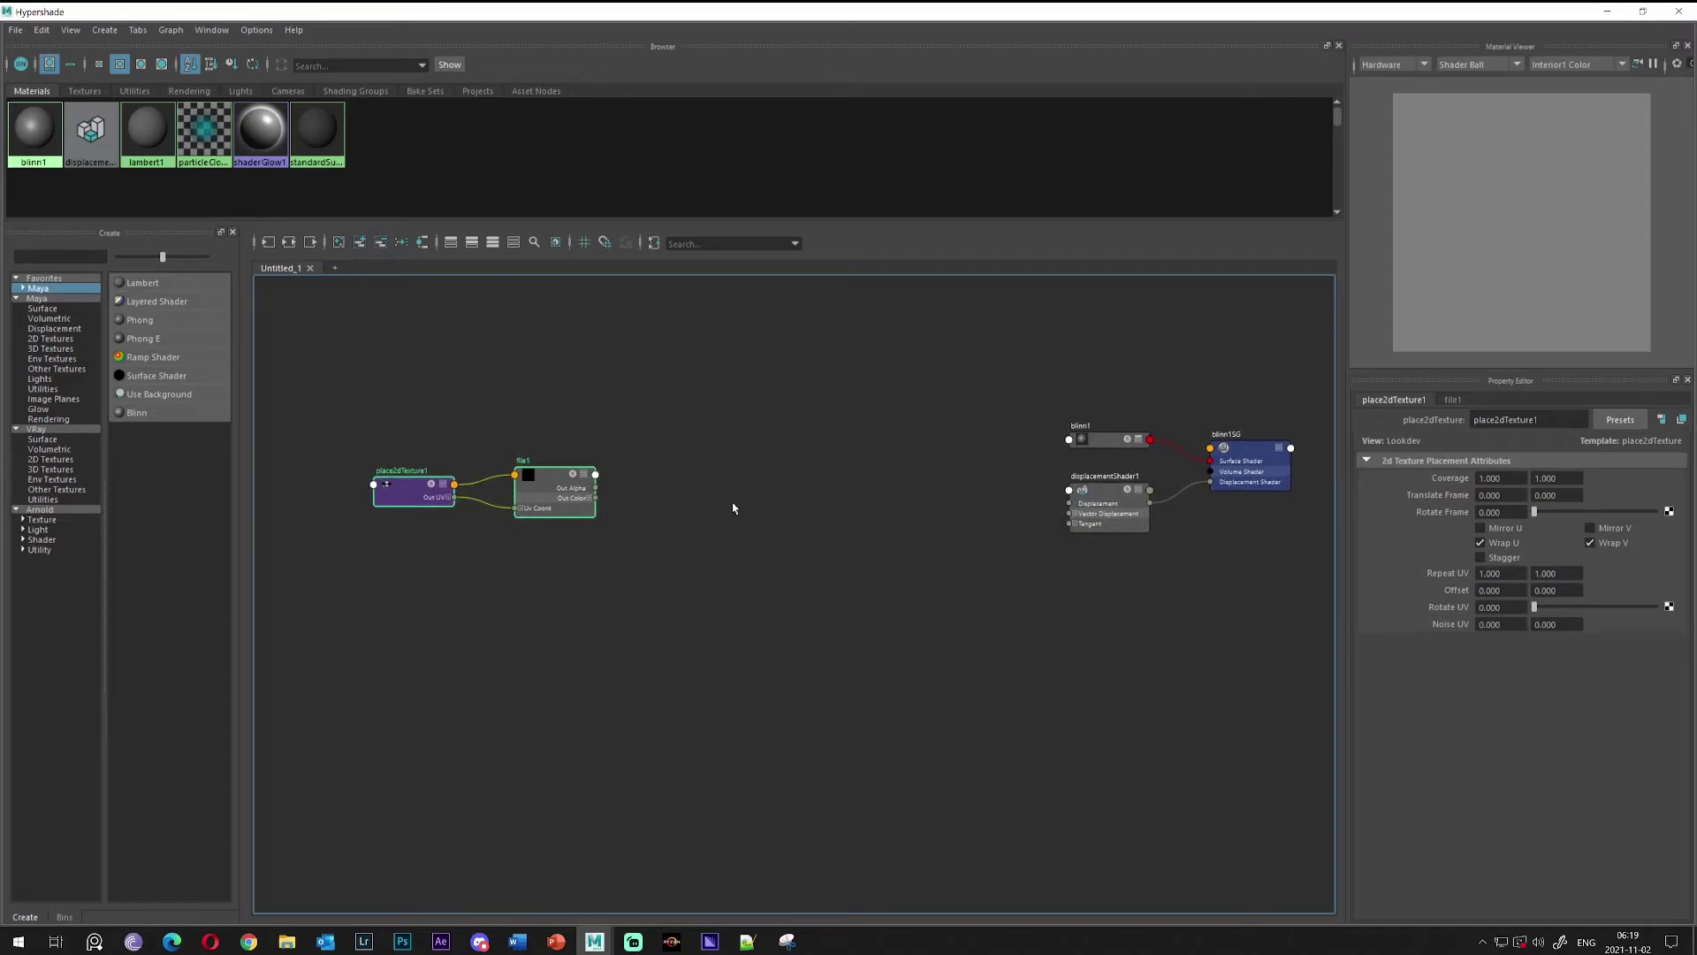
click(731, 505)
key(Tab)
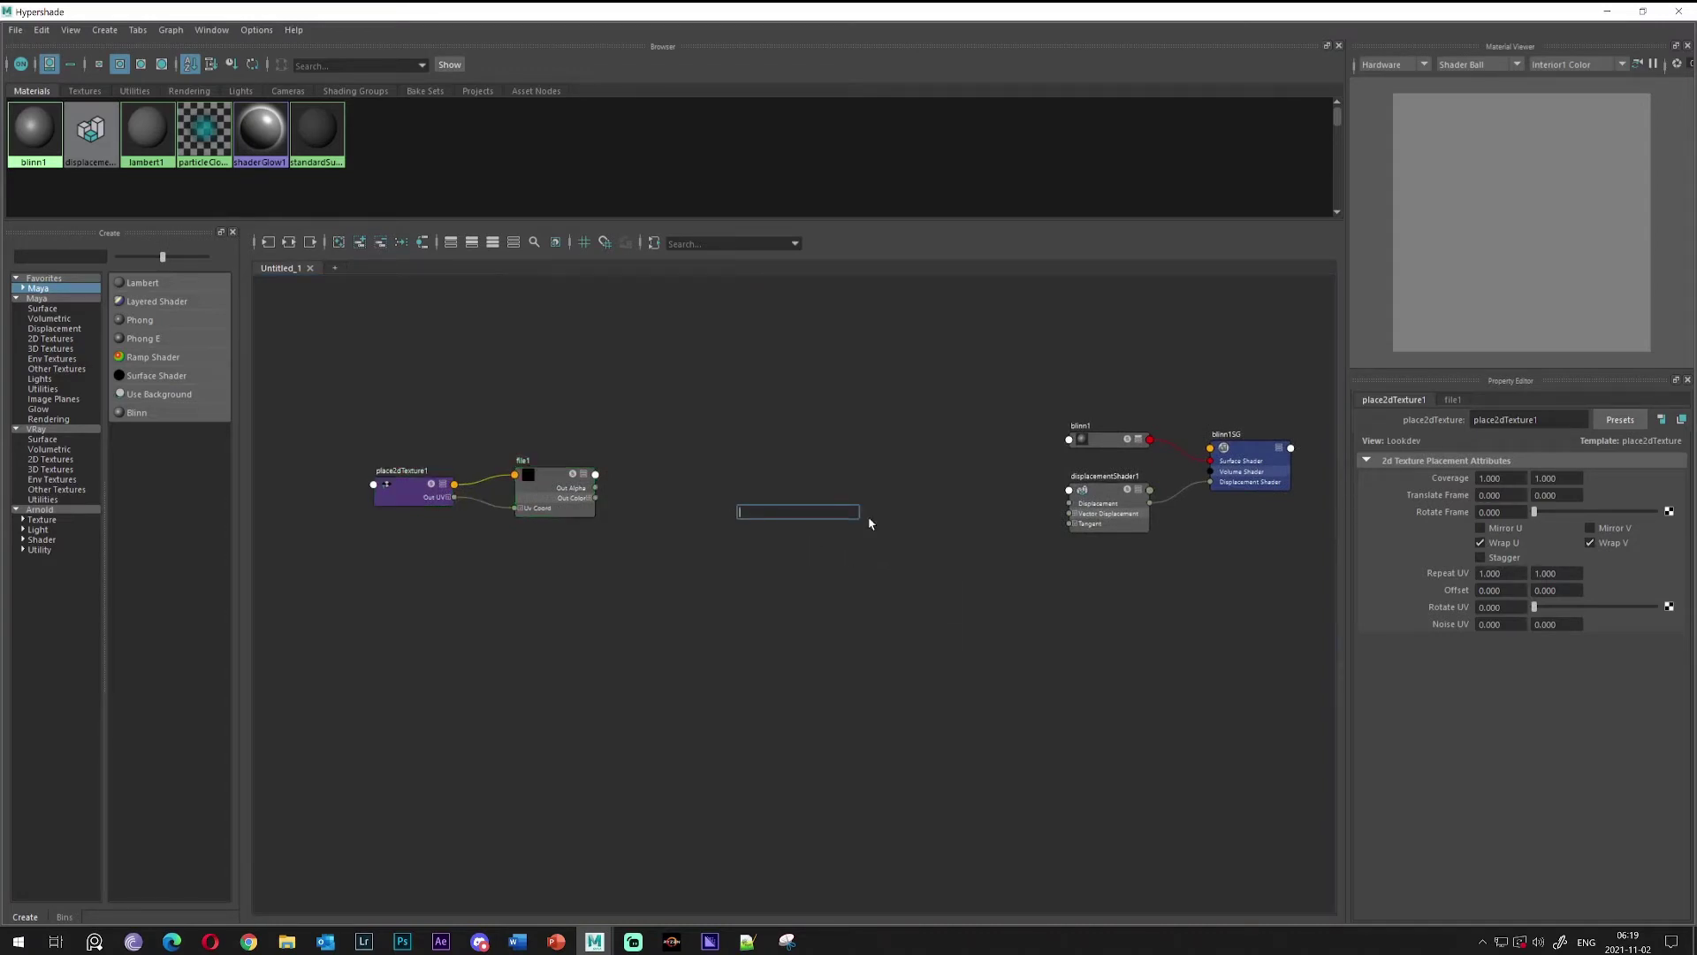
text(plus)
click(804, 527)
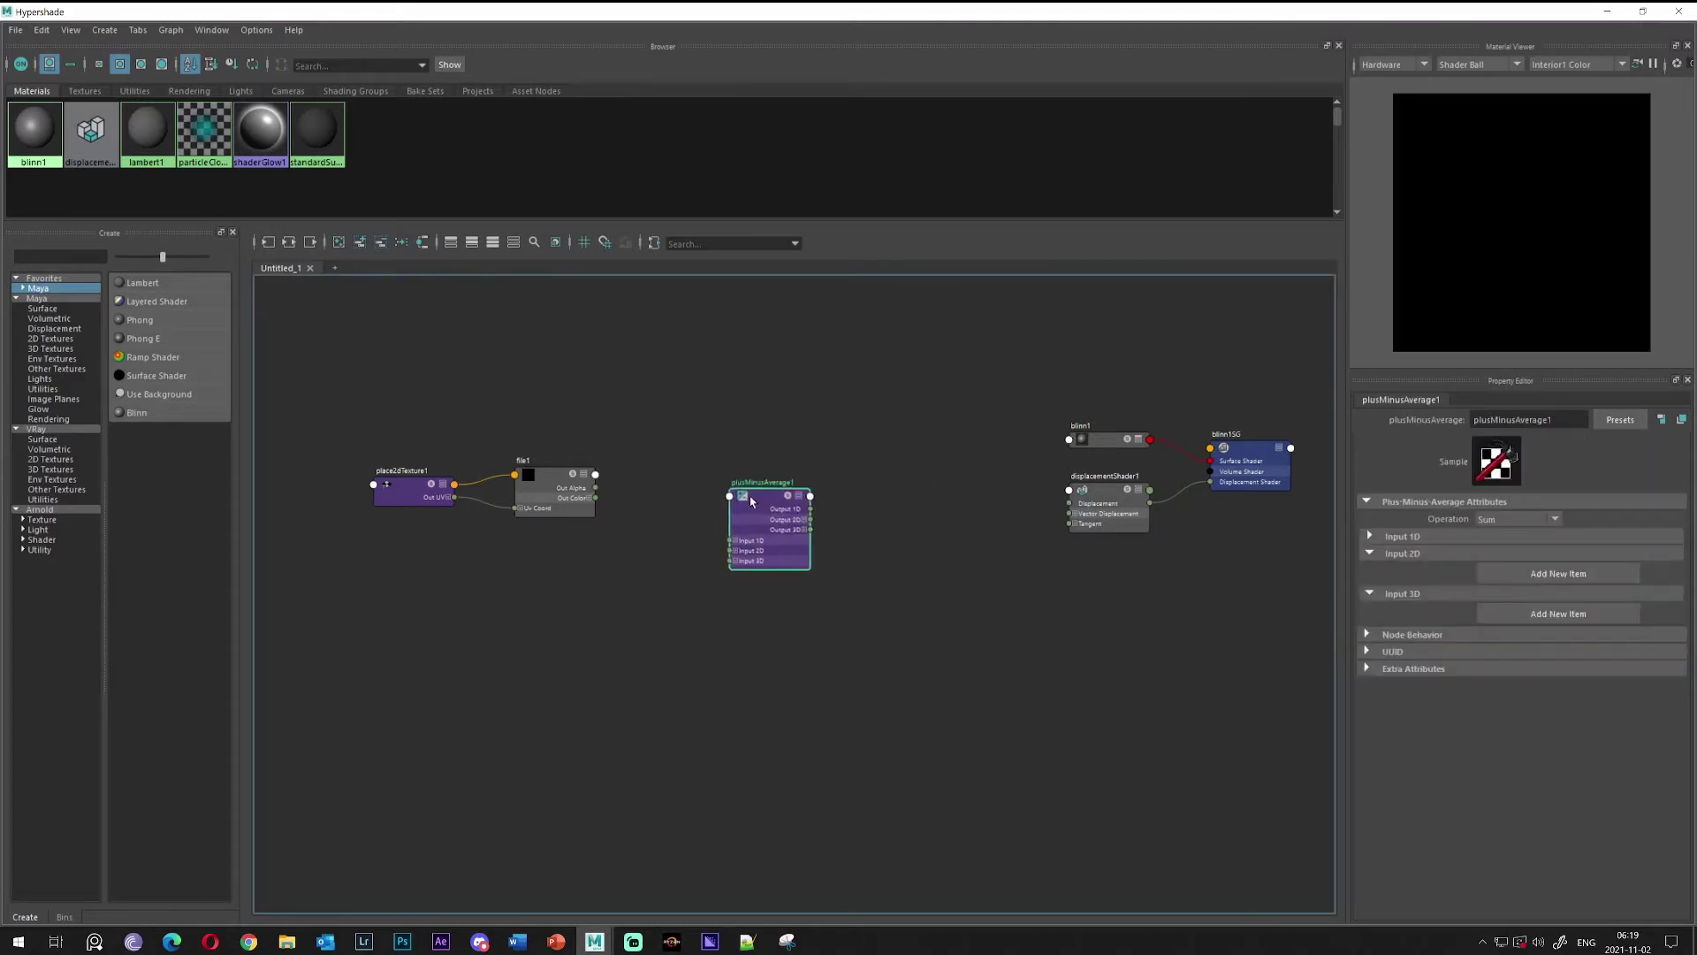
drag(751, 501, 706, 431)
Create a multiplyDivide node and place it beside plusMinusAverage1, on the displacement shader side
click(874, 505)
key(Tab)
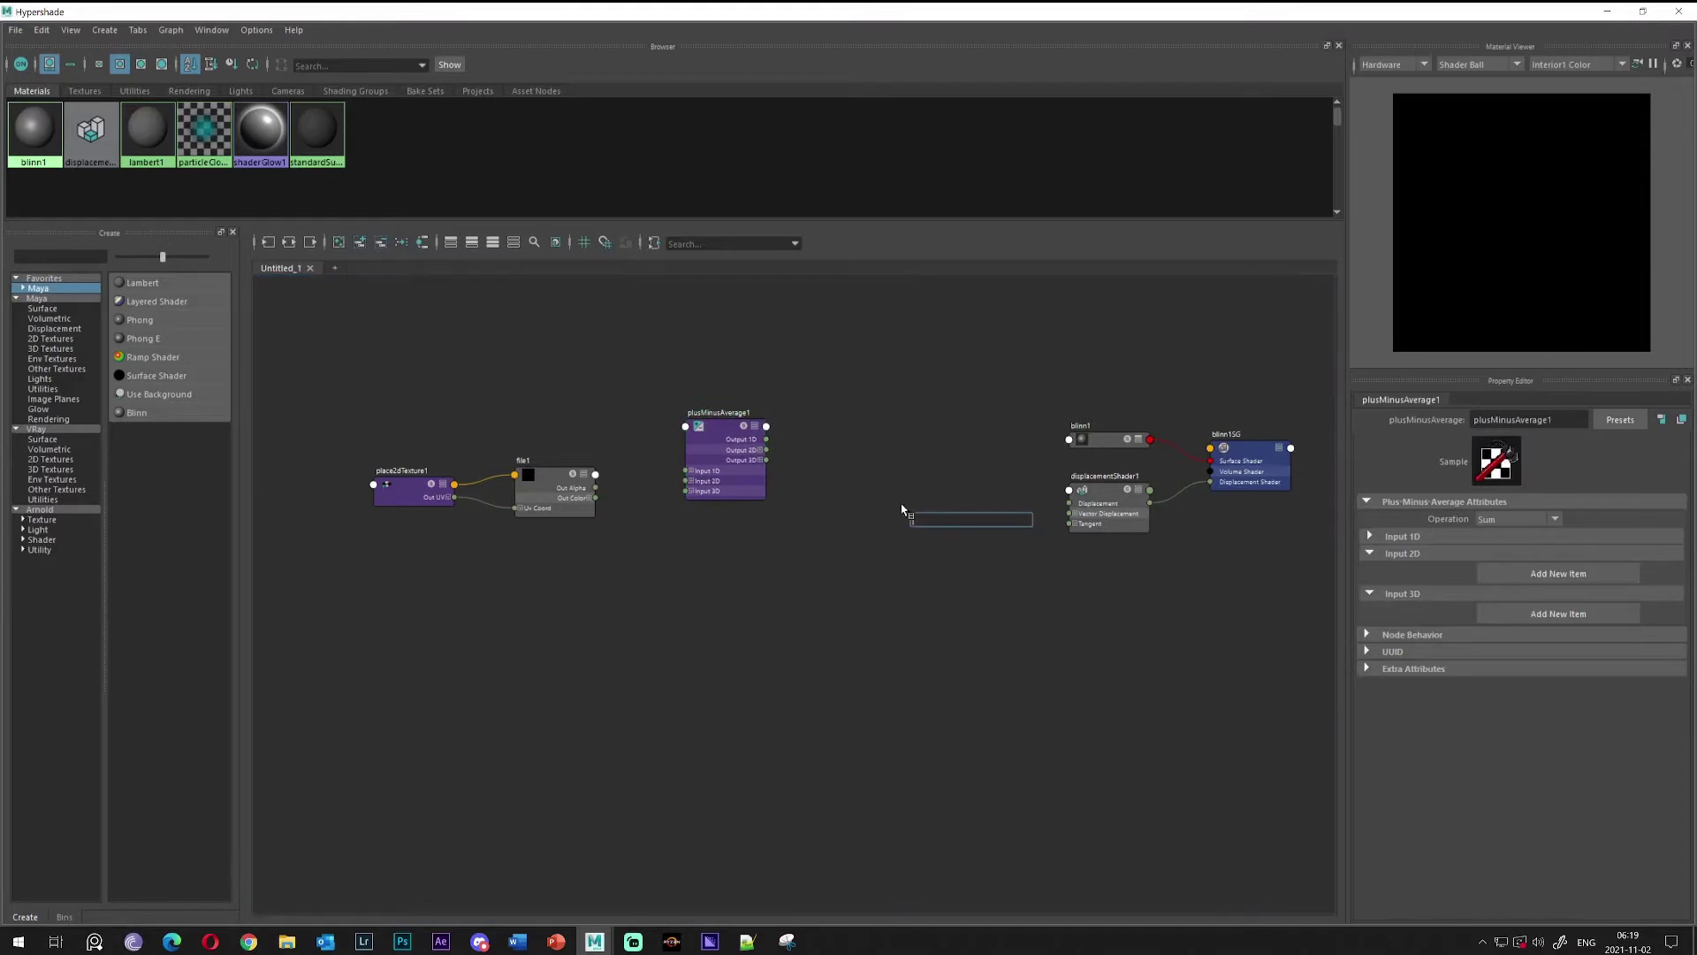
text(multi)
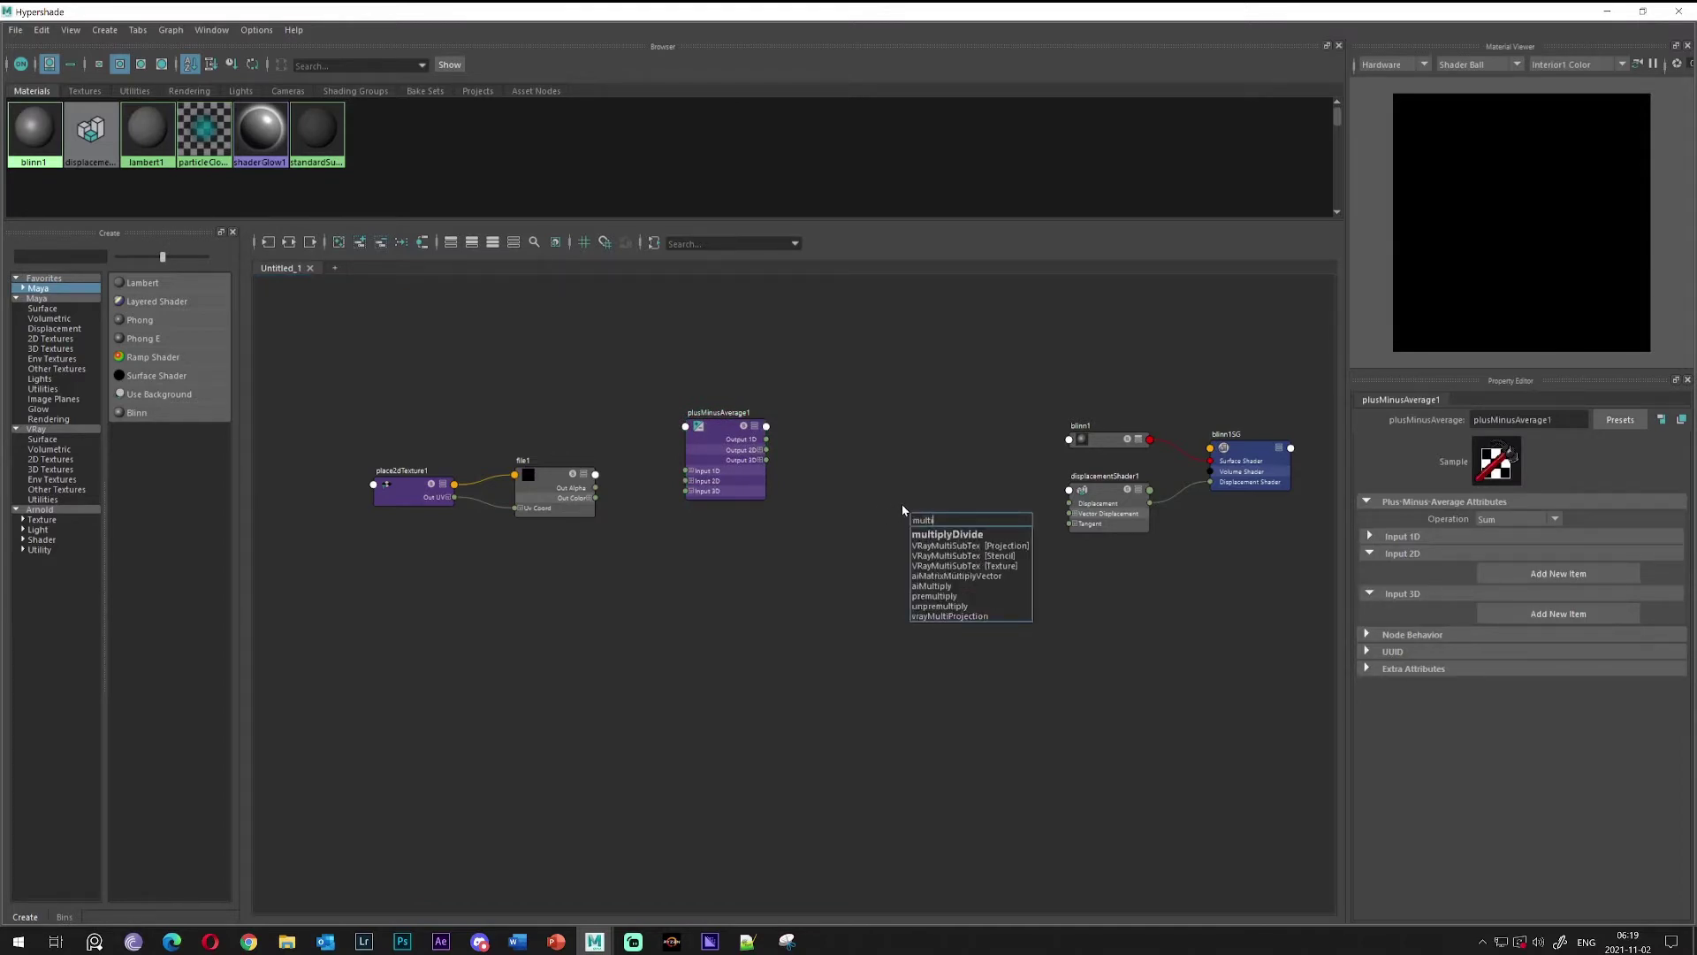
click(971, 534)
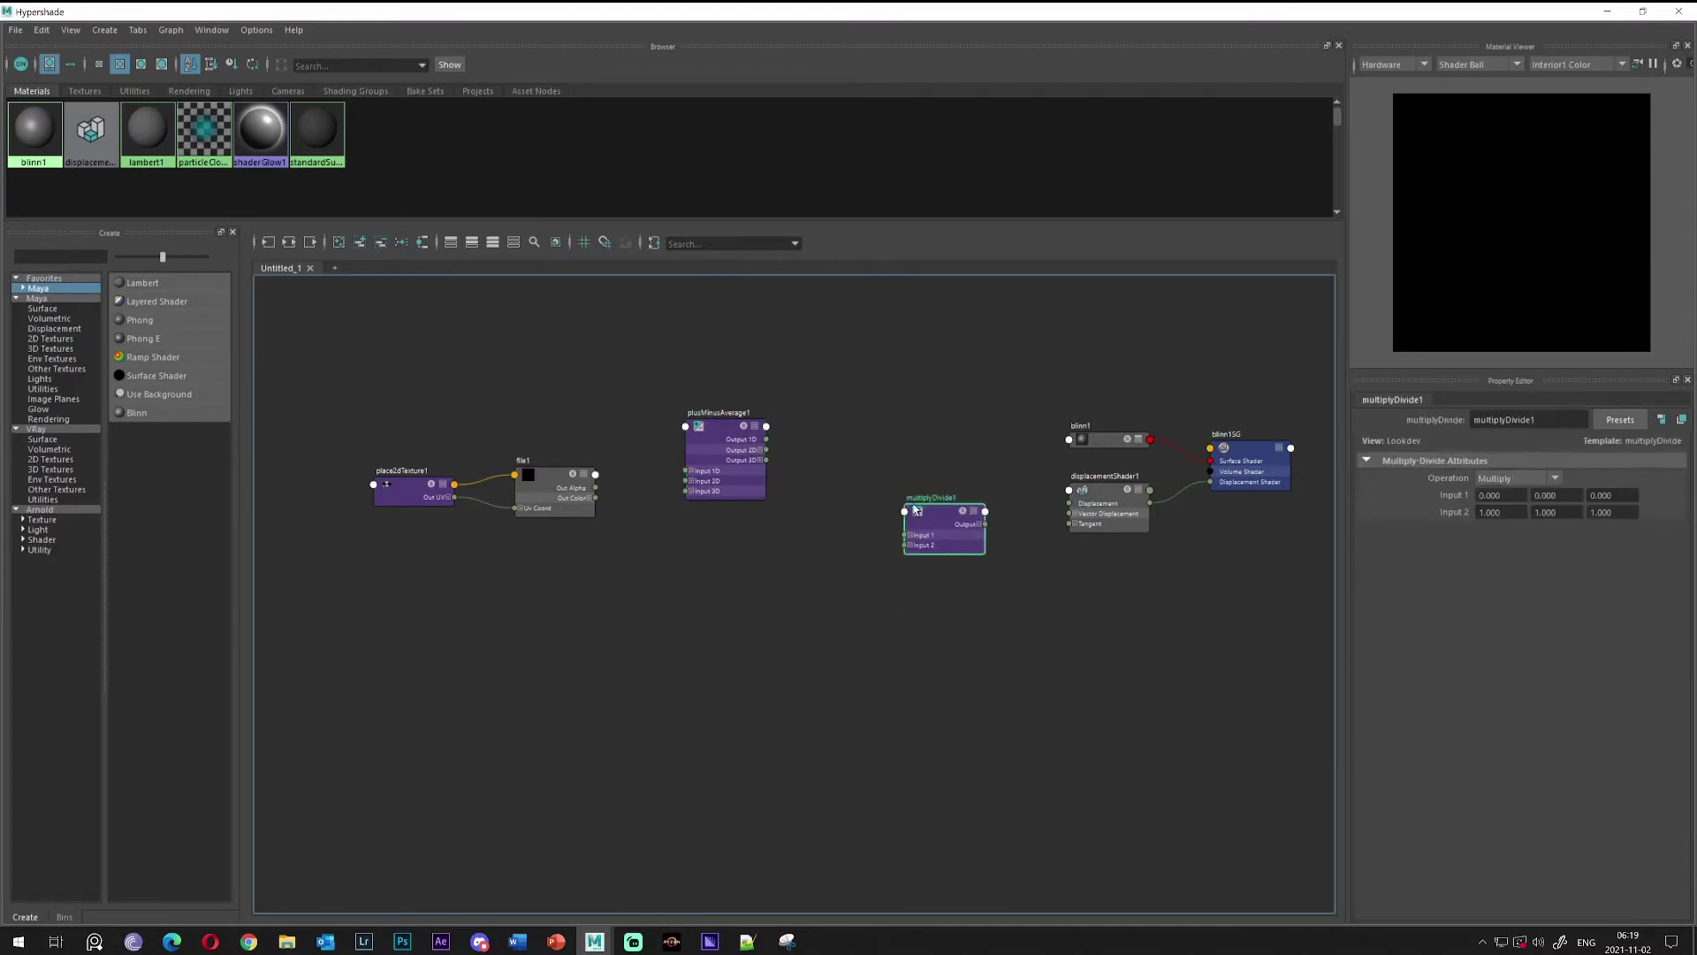
drag(915, 510, 828, 421)
Duplicate the plusMinusAverage1 node twice and stack the copies in a column beneath the original
mouse_move(871, 382)
alt+middle_down()
mouse_move(841, 369)
mouse_move(863, 363)
alt+middle_up()
scroll(736, 450, up, 1)
alt+middle_drag(750, 426, 854, 413)
drag(730, 346, 886, 528)
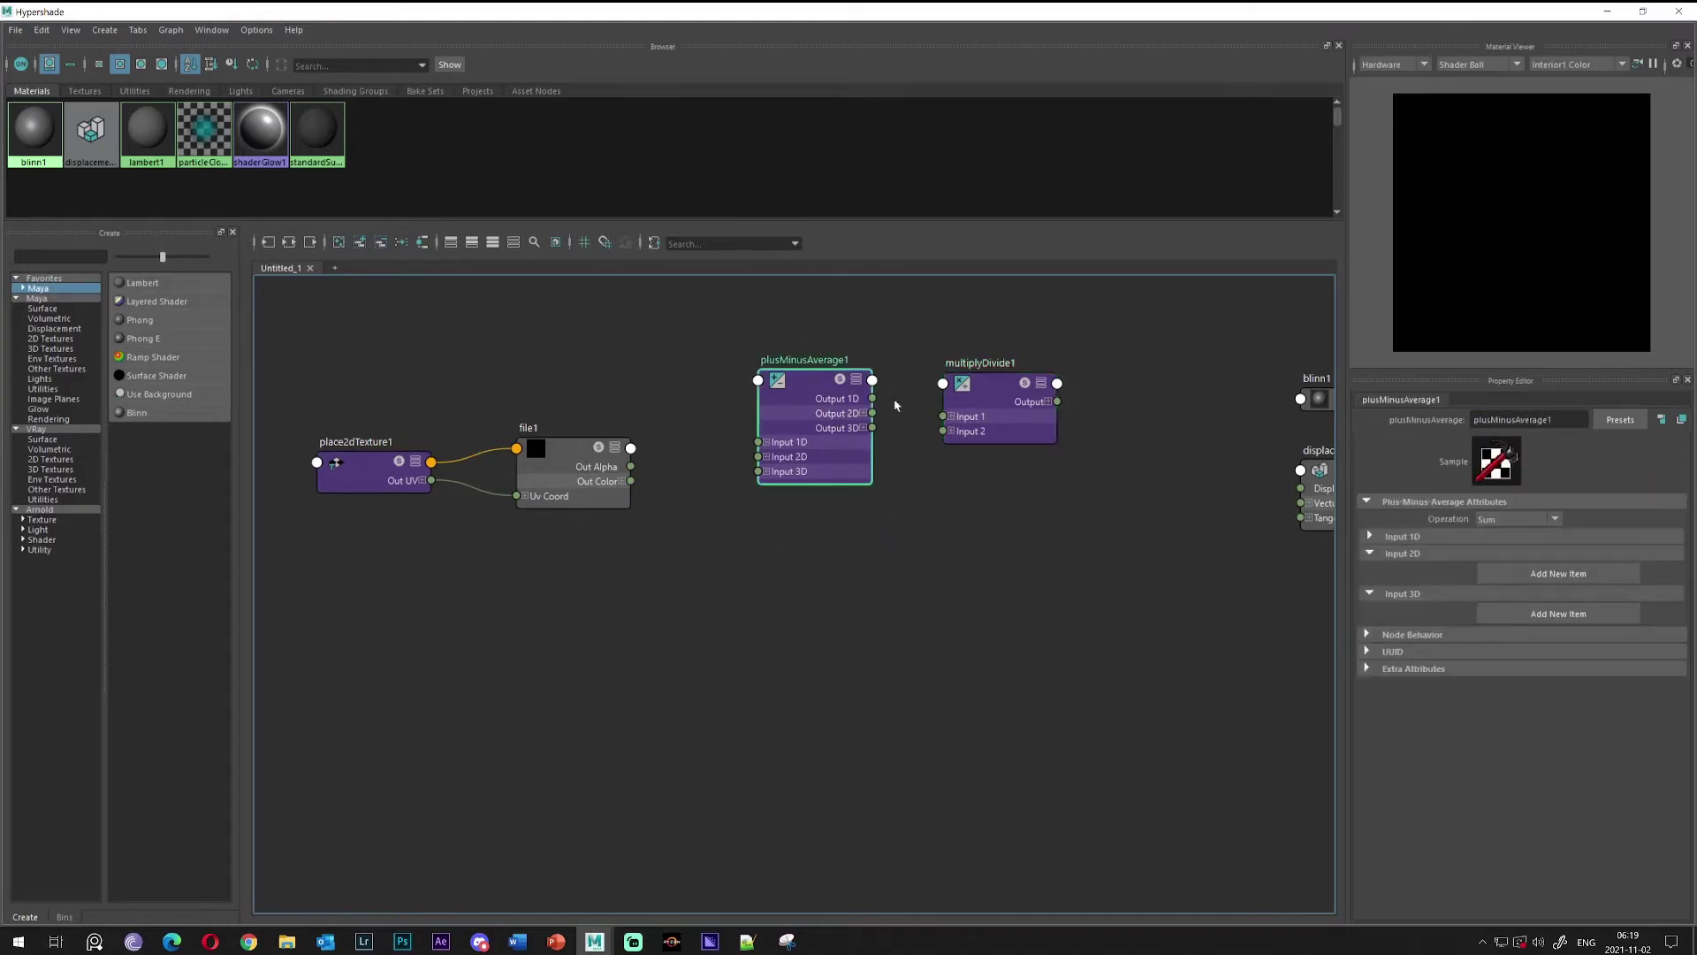
key(ctrl+d)
drag(792, 676, 805, 537)
key(ctrl+d)
drag(794, 730, 807, 676)
Duplicate the multiplyDivide1 node twice and stack the copies beneath it, one beside each plusMinusAverage node
alt+middle_drag(1009, 509, 913, 450)
click(893, 326)
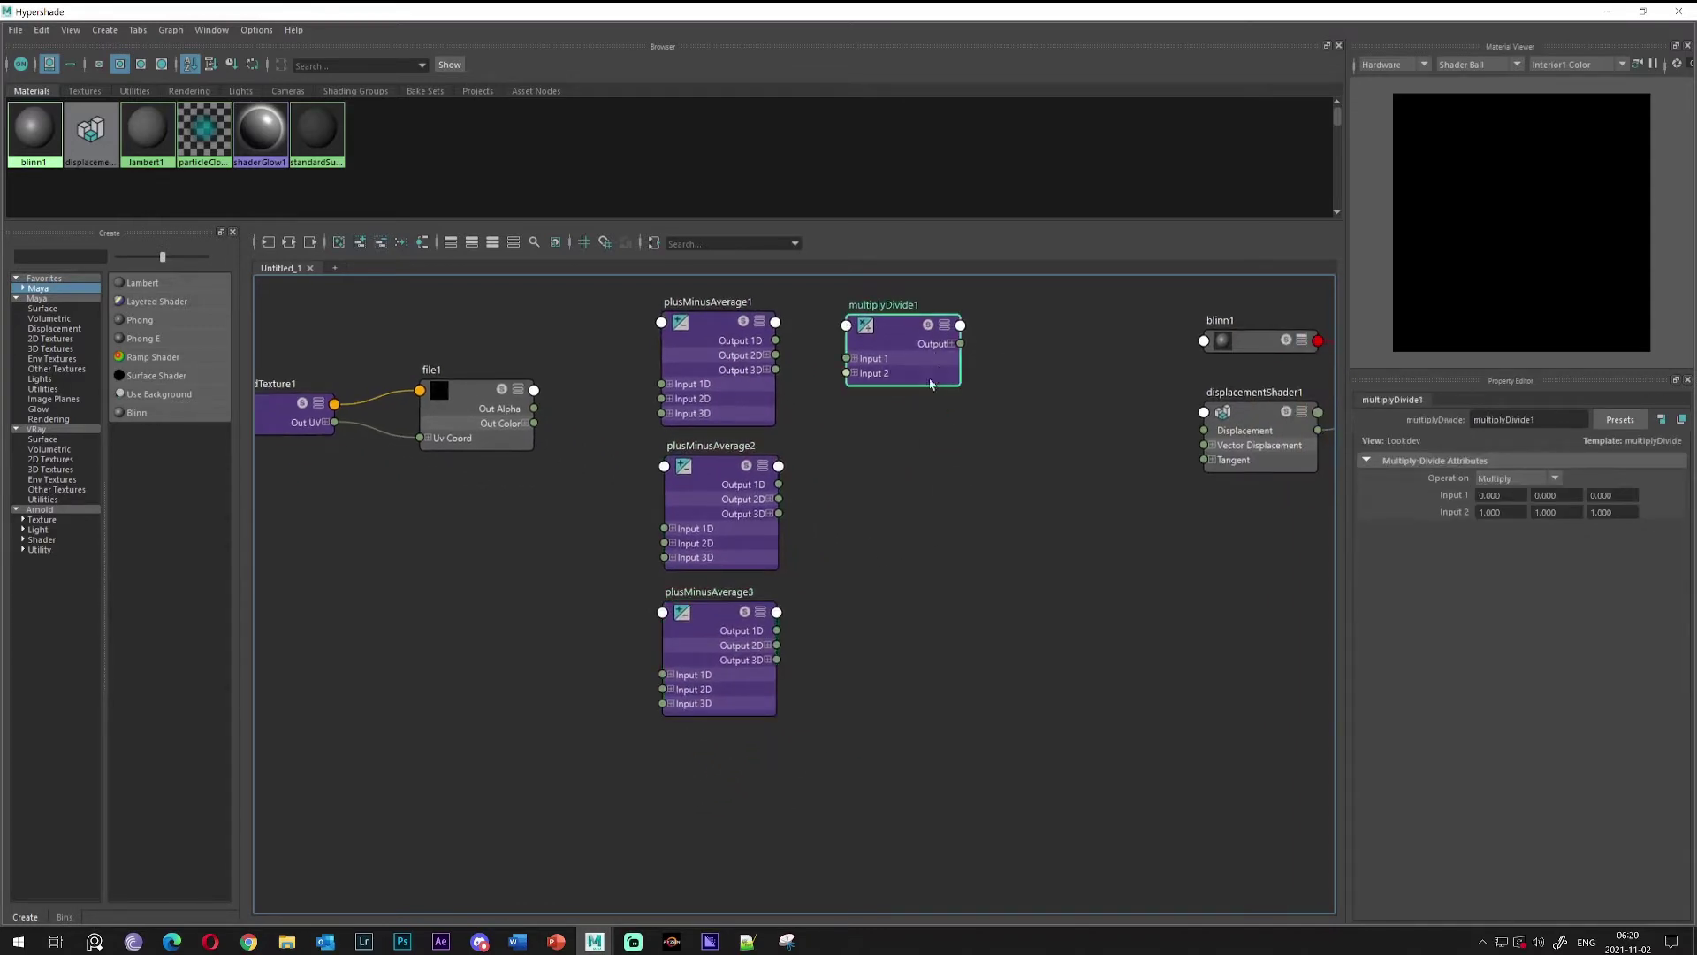
key(ctrl+d)
drag(1110, 726, 961, 531)
click(961, 532)
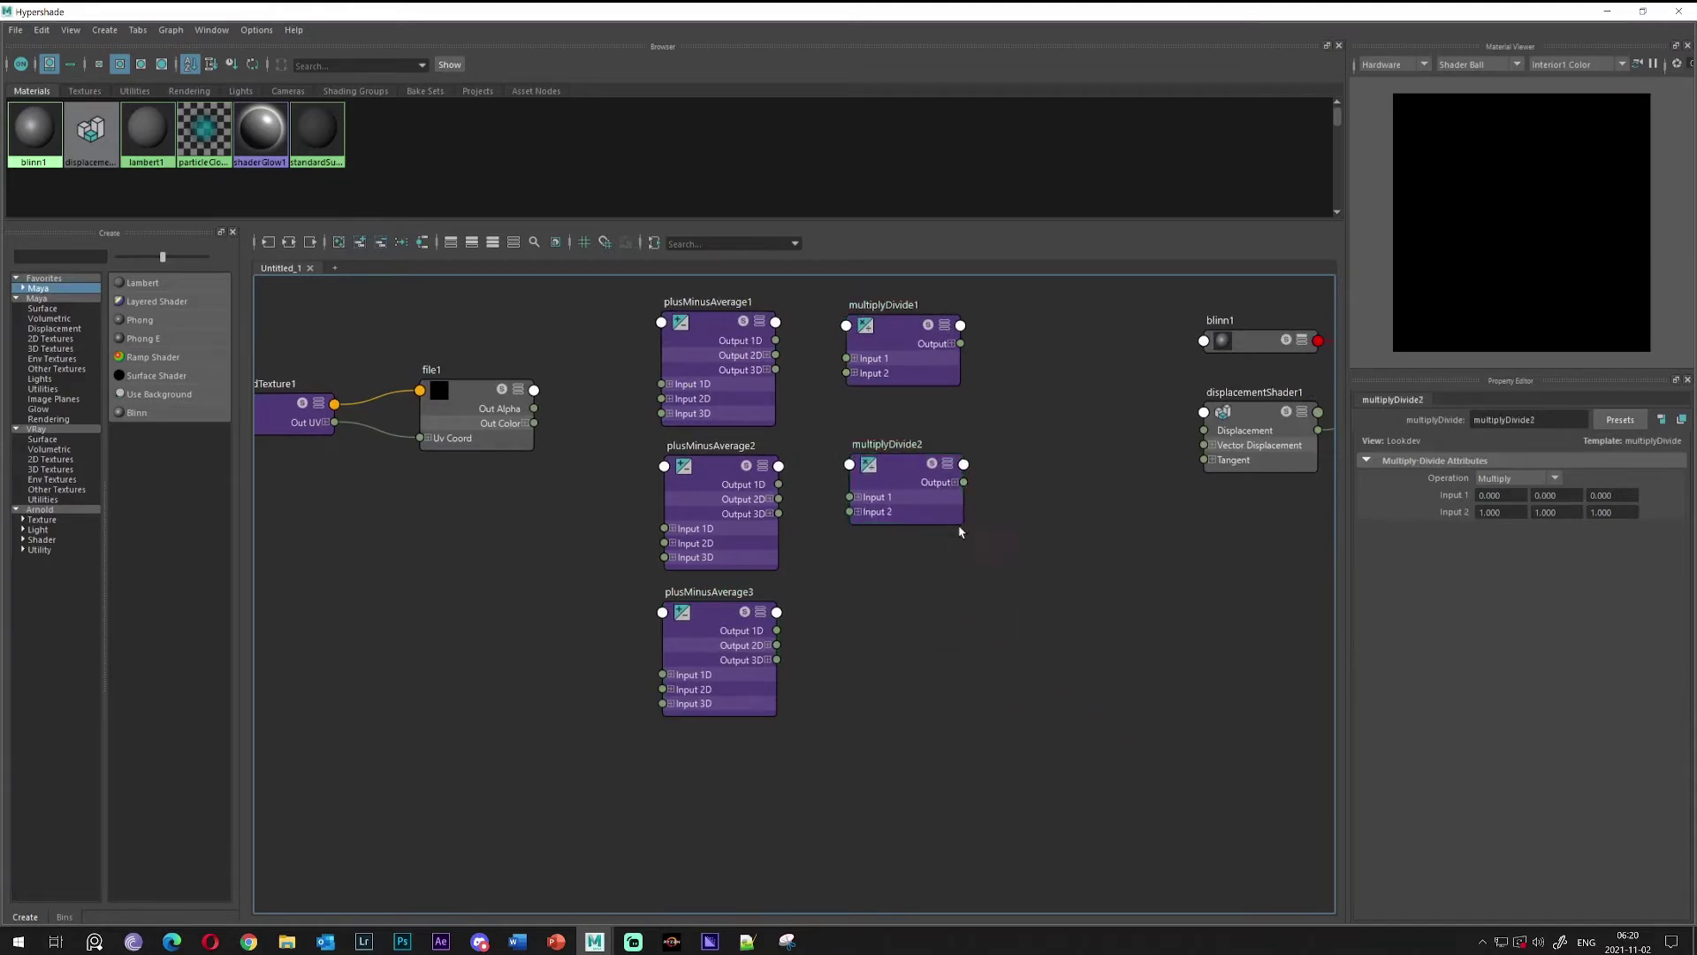
key(ctrl+d)
drag(1050, 692, 908, 609)
alt+middle_drag(944, 404, 952, 474)
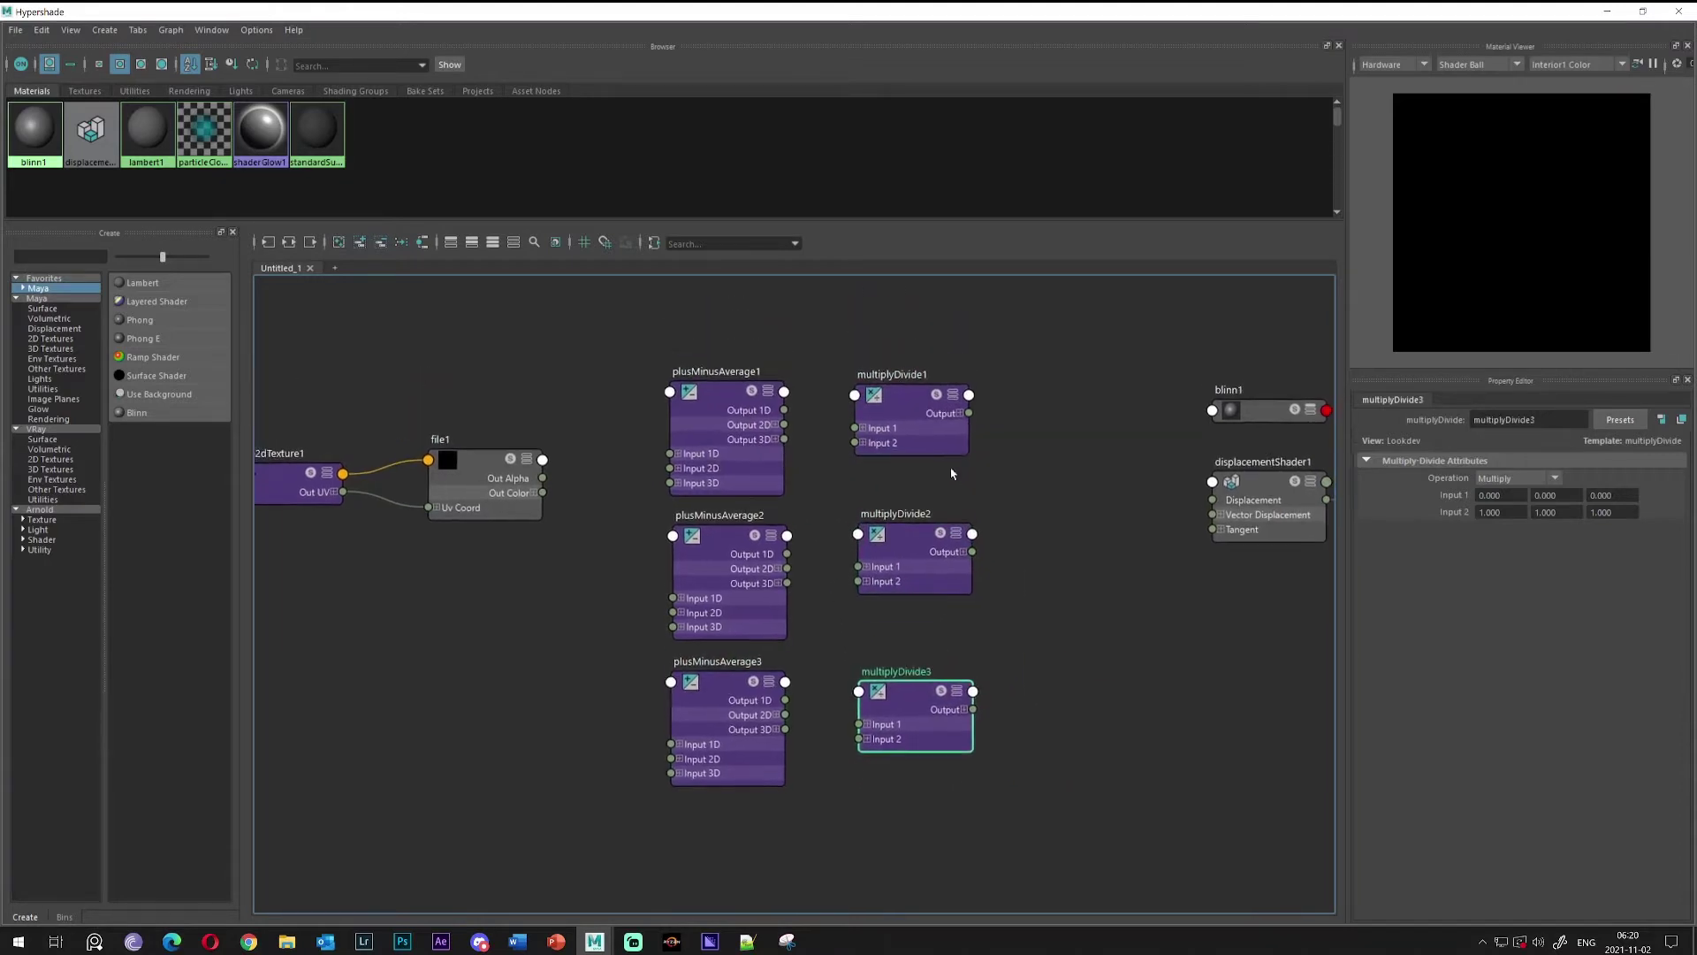
Duplicate plusMinusAverage3 and place the copy between the multiplyDivide column and displacementShader1
click(731, 419)
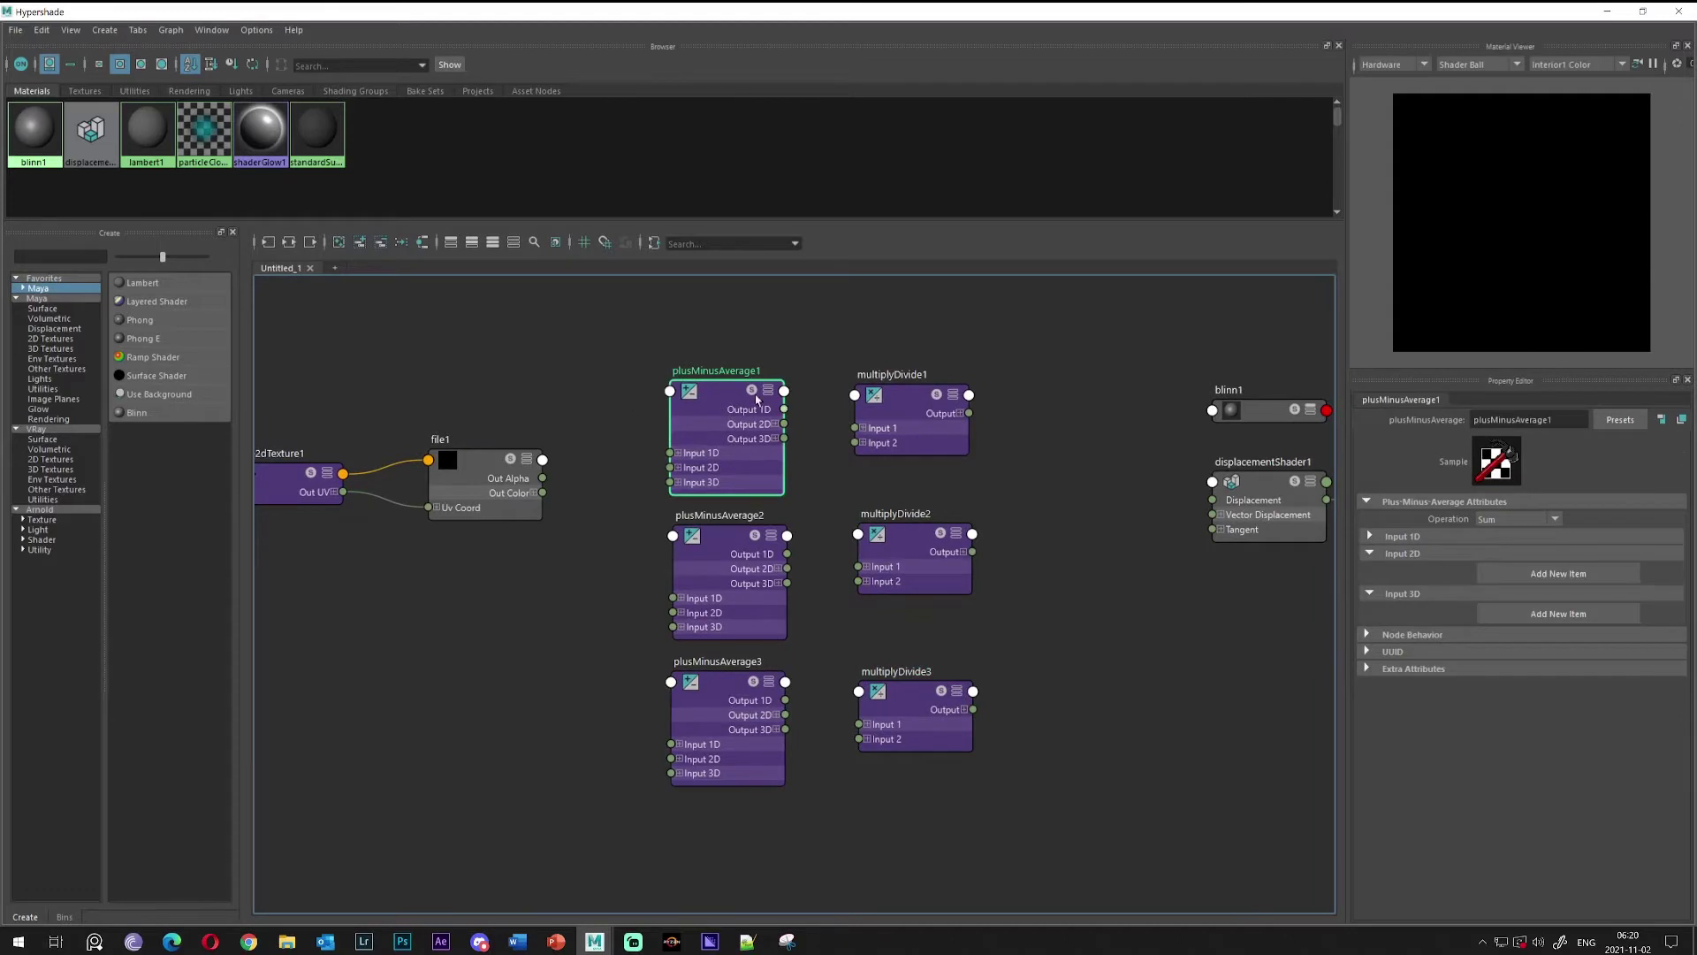
click(755, 706)
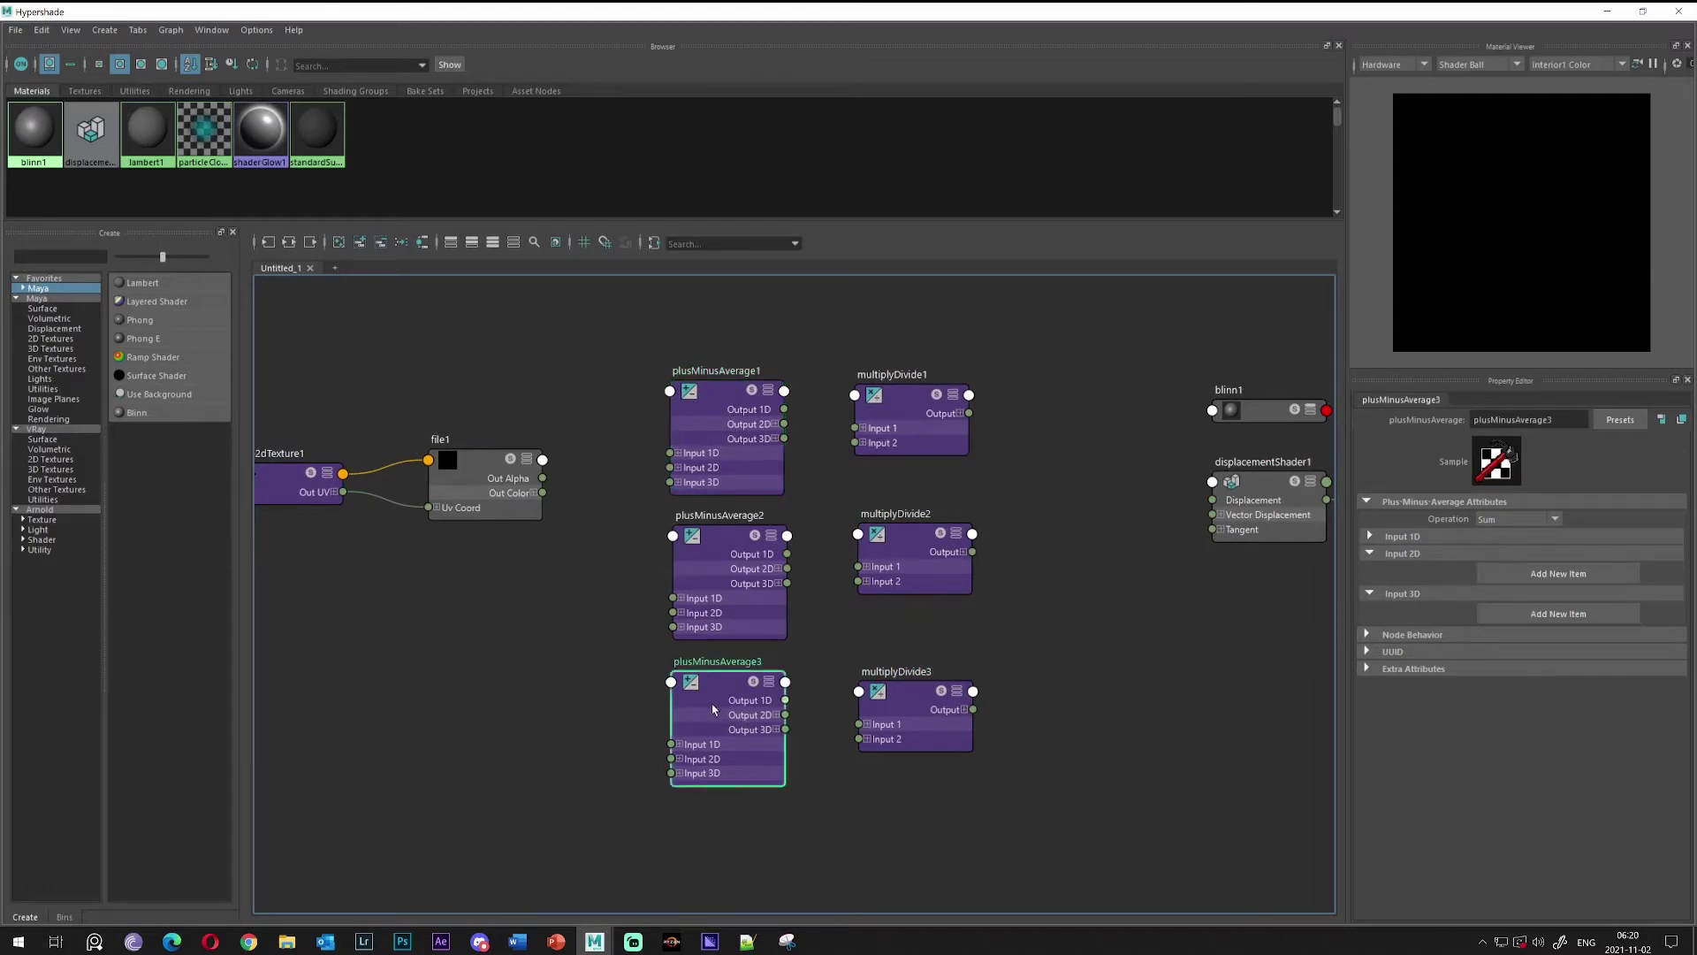
key(ctrl+d)
drag(439, 691, 1065, 520)
alt+middle_drag(1126, 477, 967, 452)
alt+middle_drag(785, 447, 847, 451)
scroll(834, 441, down, 3)
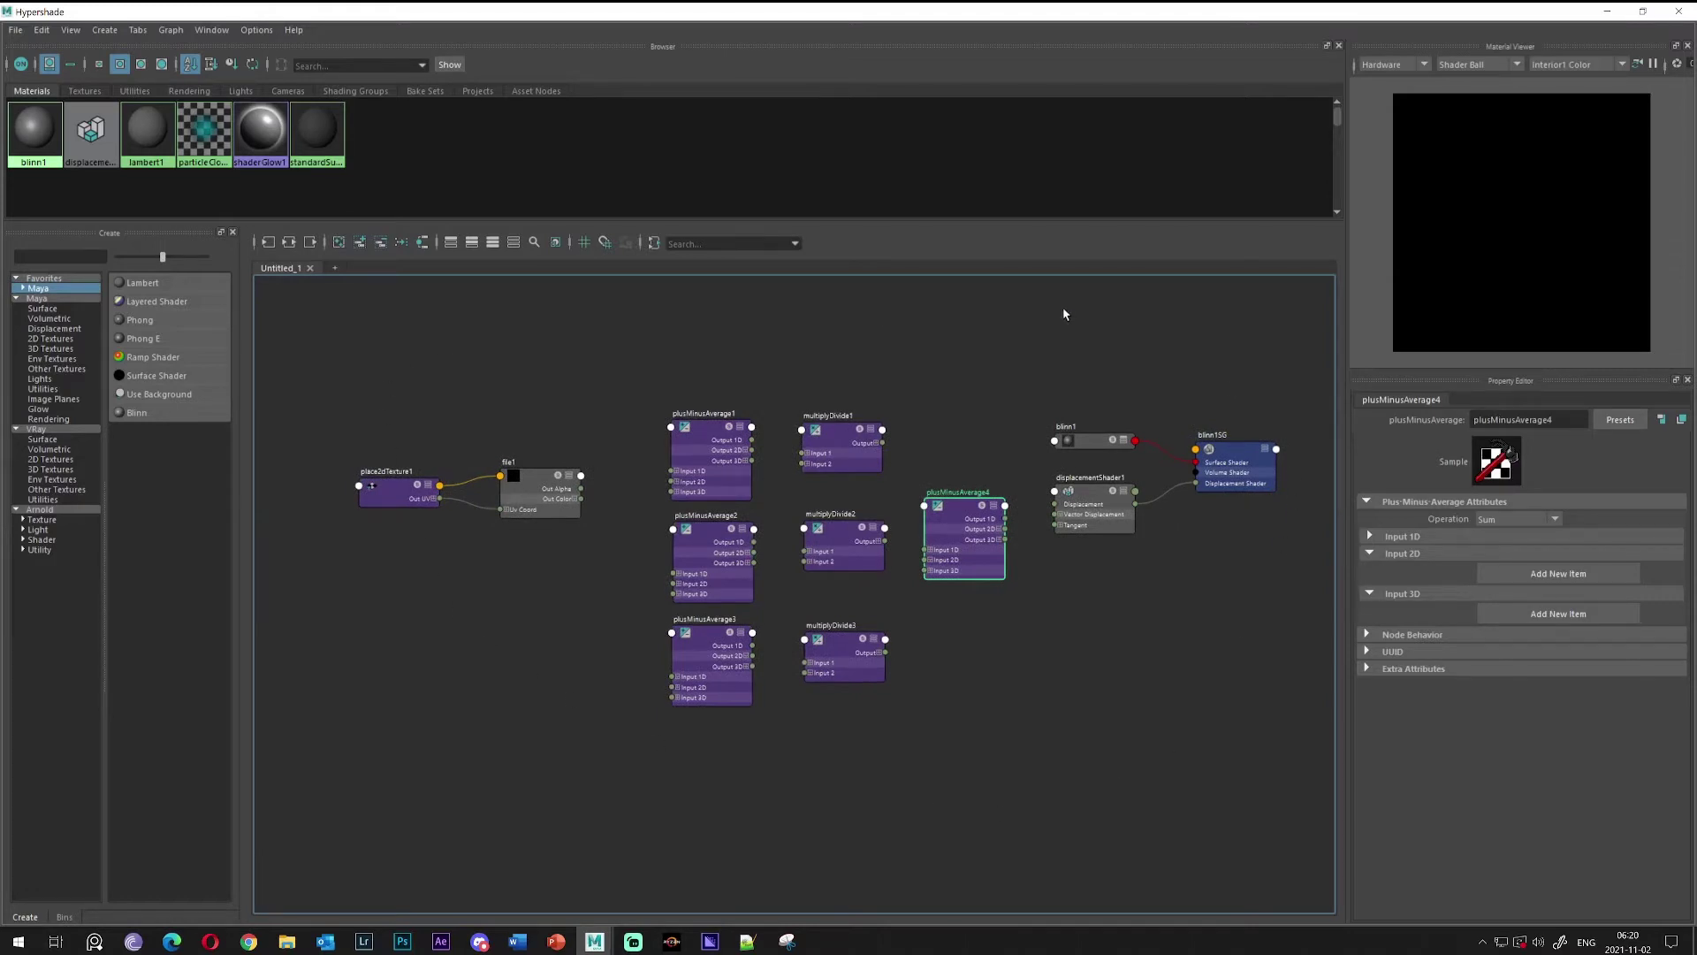
Tighten the column of plusMinusAverage1, plusMinusAverage2 and plusMinusAverage3 so the nodes are evenly stacked
scroll(692, 492, up, 2)
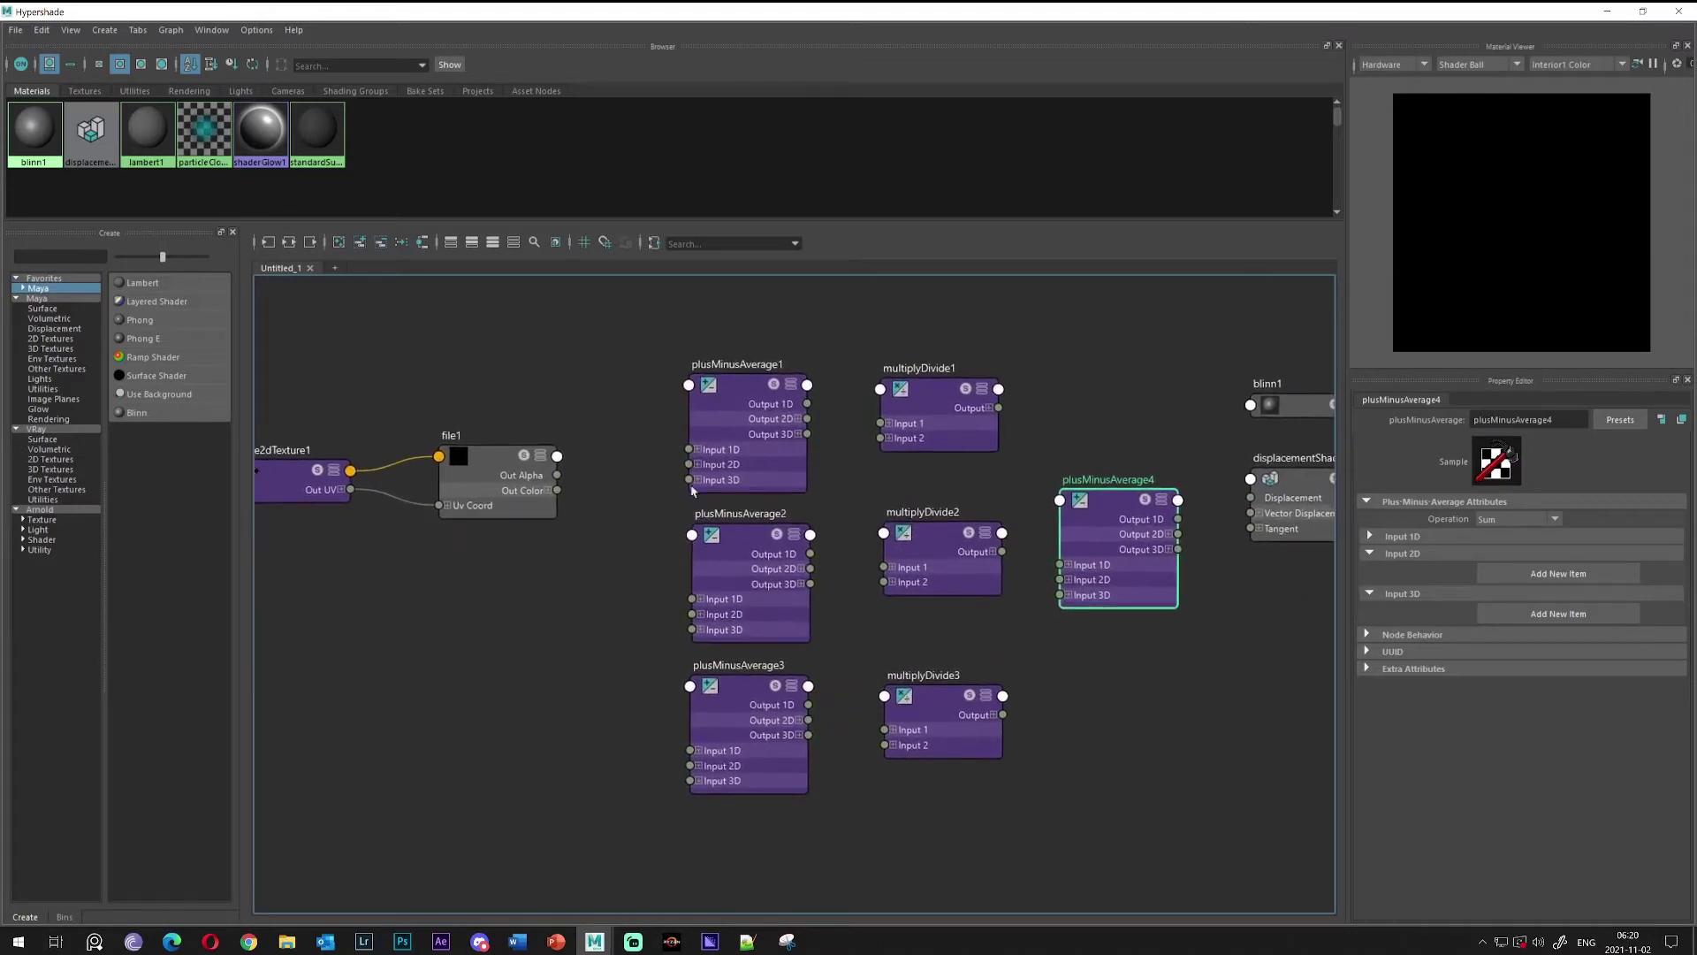
alt+middle_drag(805, 486, 812, 447)
alt+middle_drag(913, 470, 947, 513)
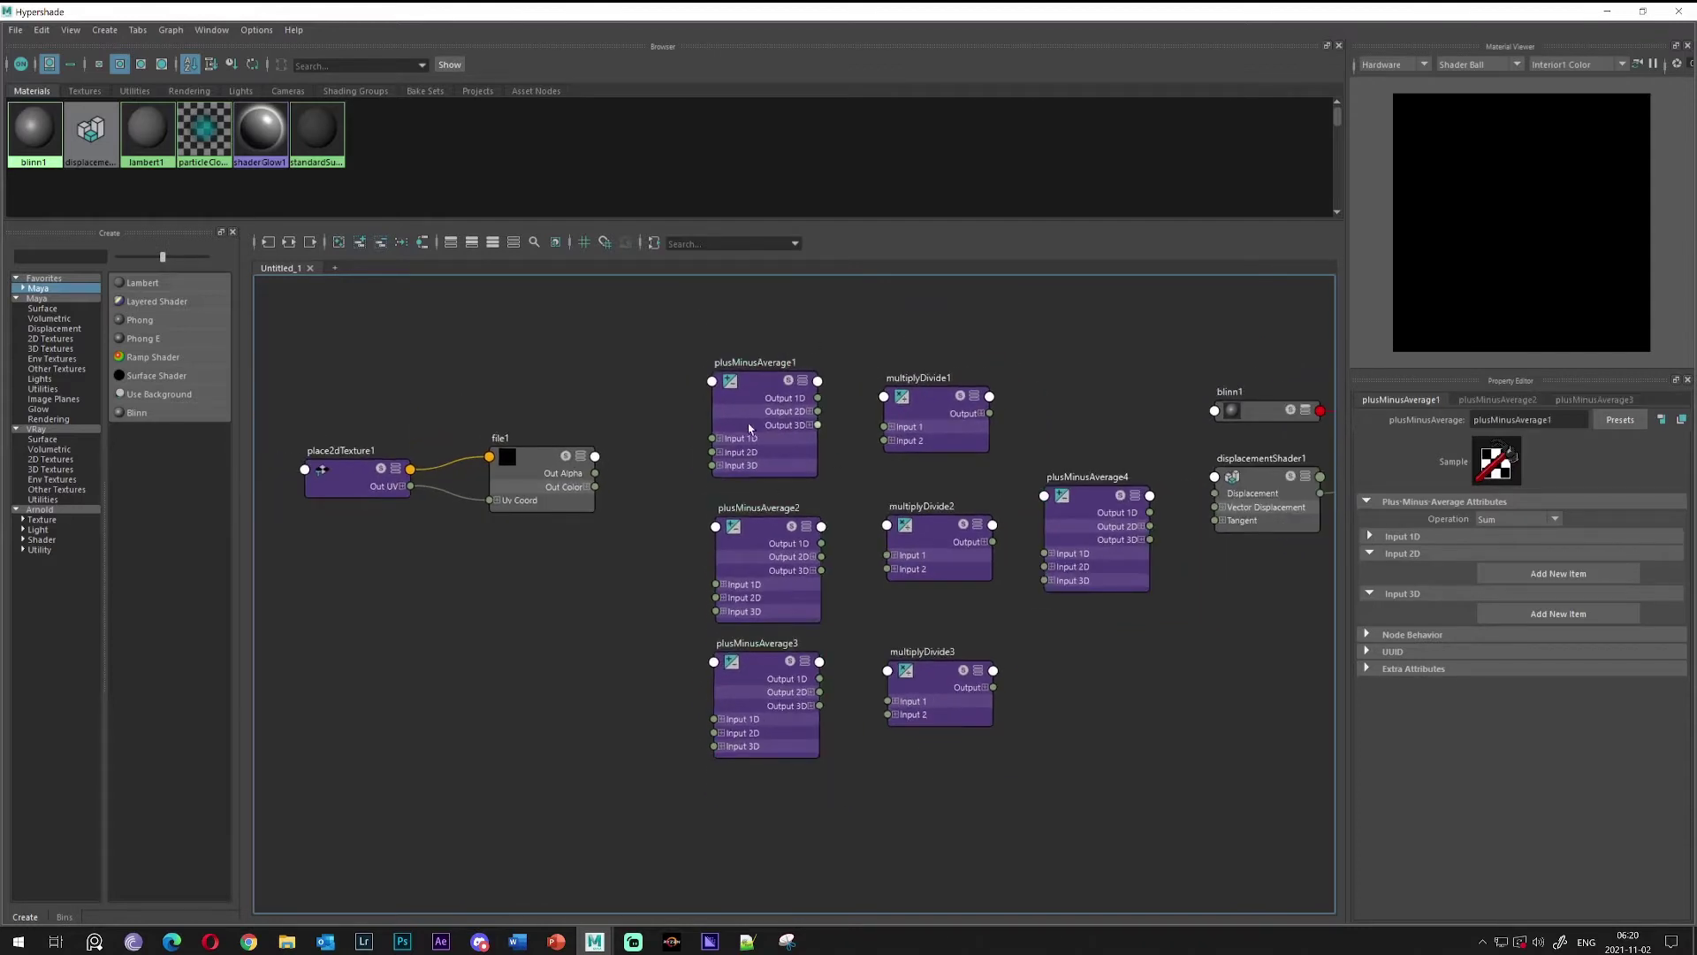
drag(749, 428, 754, 437)
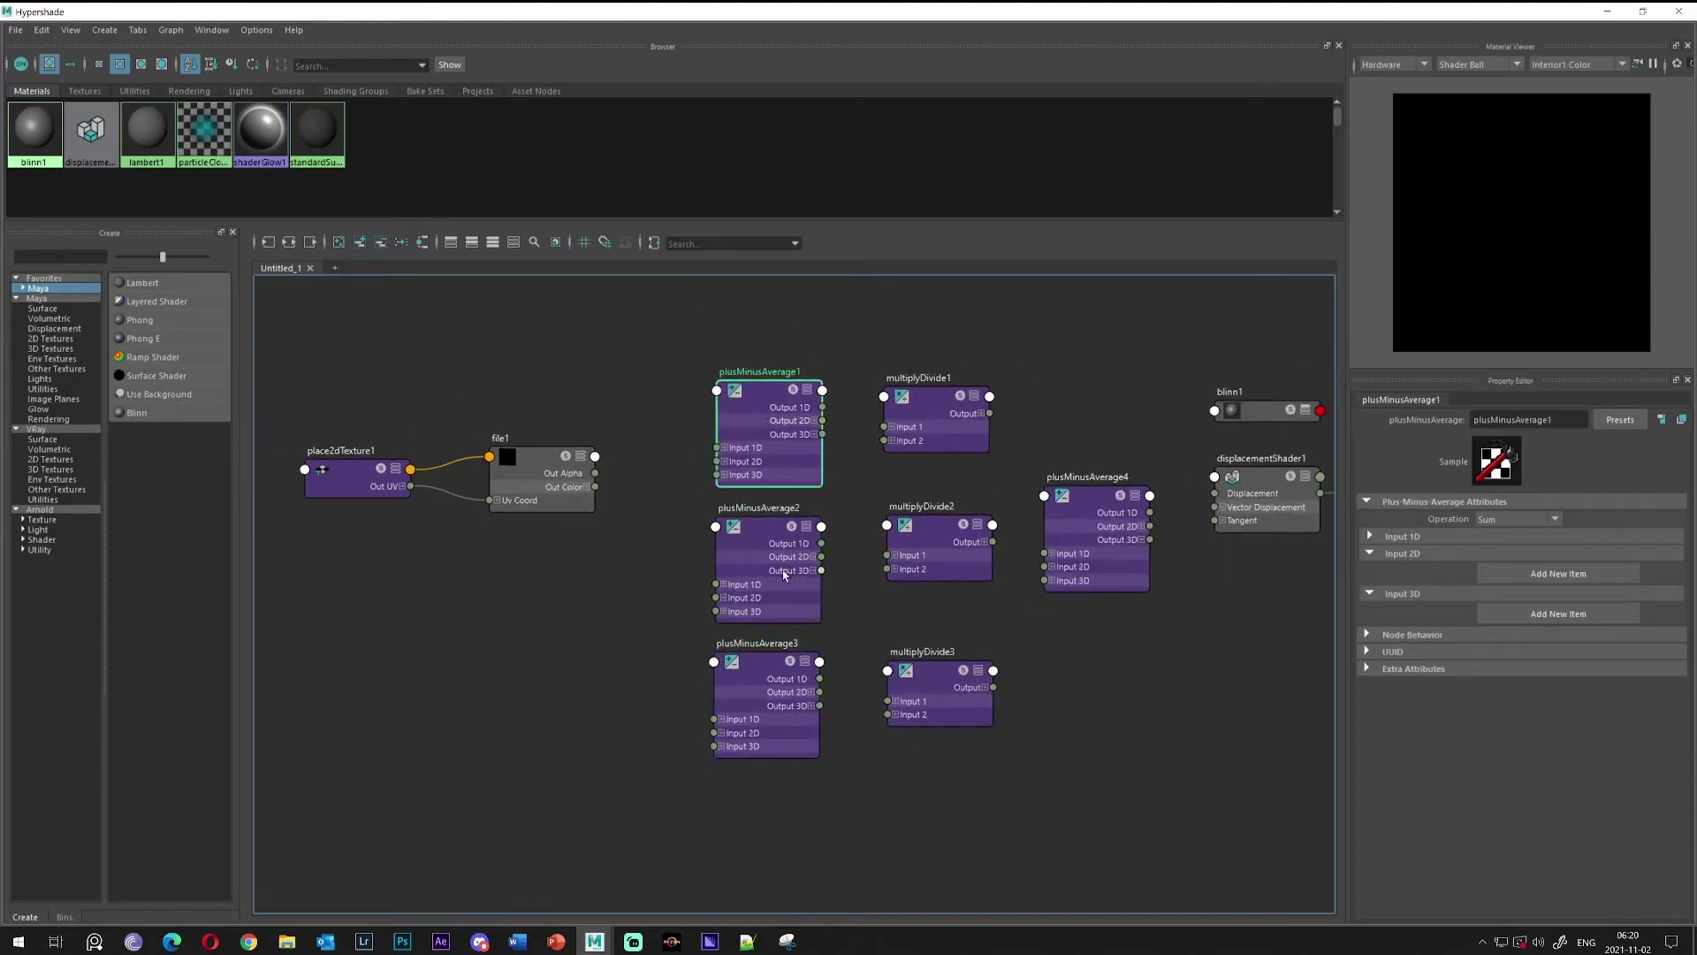
drag(784, 575, 782, 572)
drag(759, 709, 756, 703)
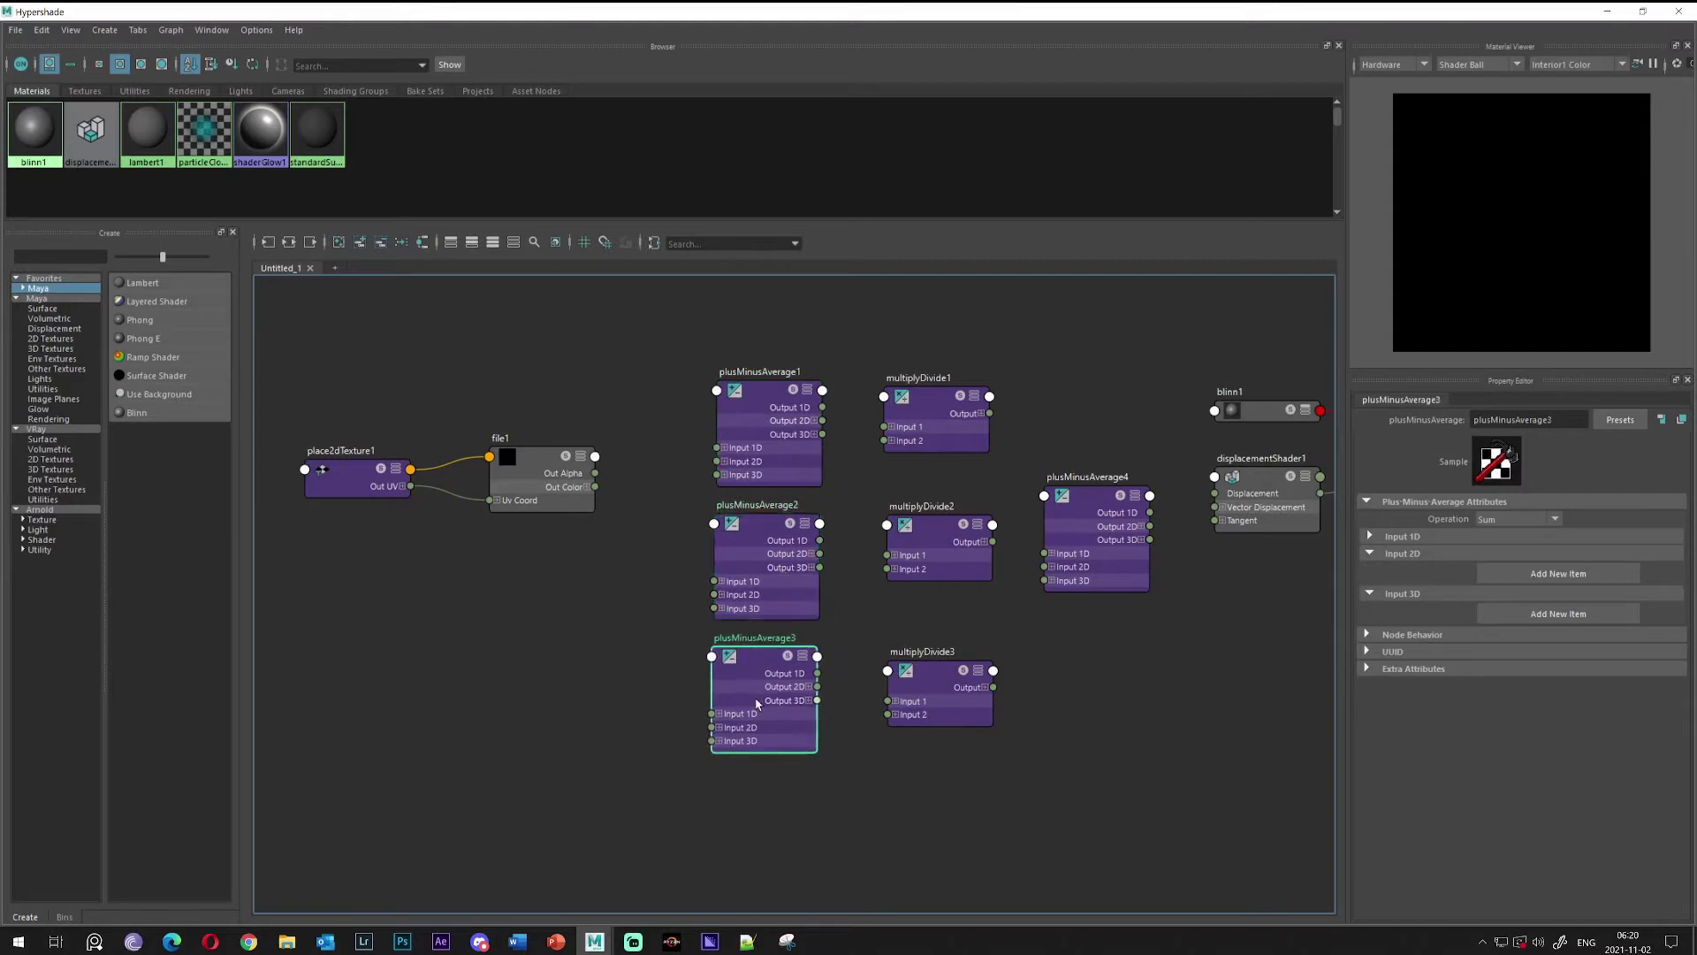
Align multiplyDivide1, multiplyDivide2 and multiplyDivide3 in a column beside their matching plusMinusAverage nodes
alt+middle_drag(847, 408, 807, 363)
click(858, 370)
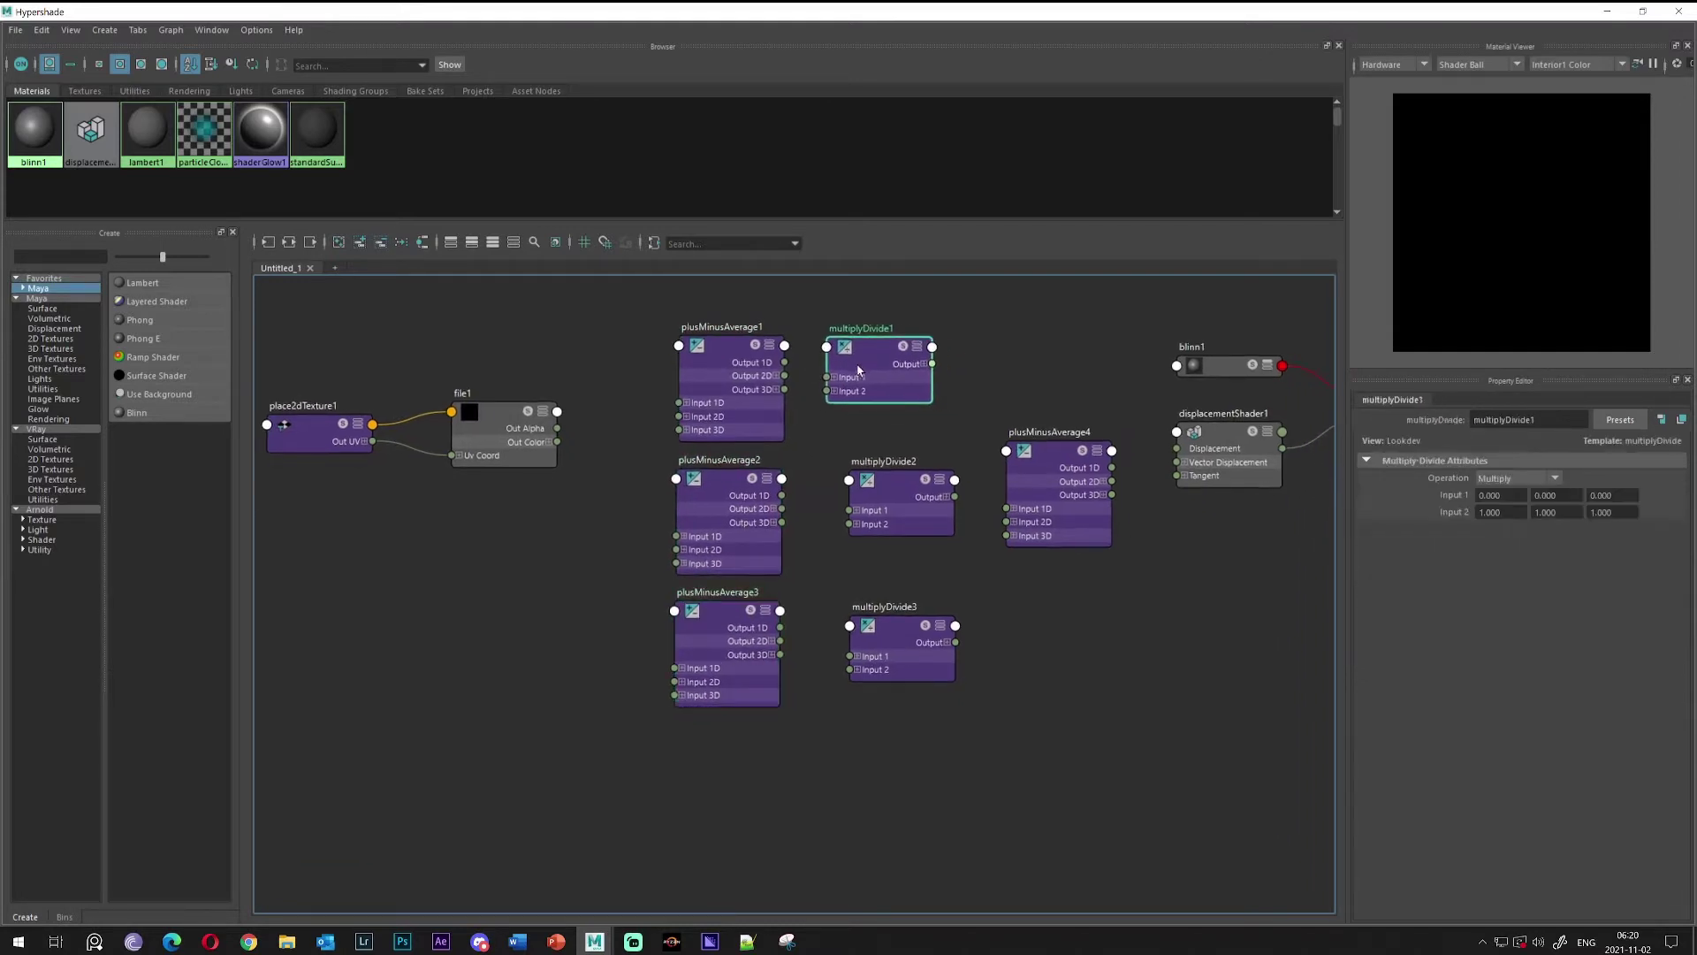
drag(858, 371, 864, 369)
drag(895, 509, 882, 508)
drag(879, 627, 861, 611)
alt+middle_drag(752, 415, 789, 446)
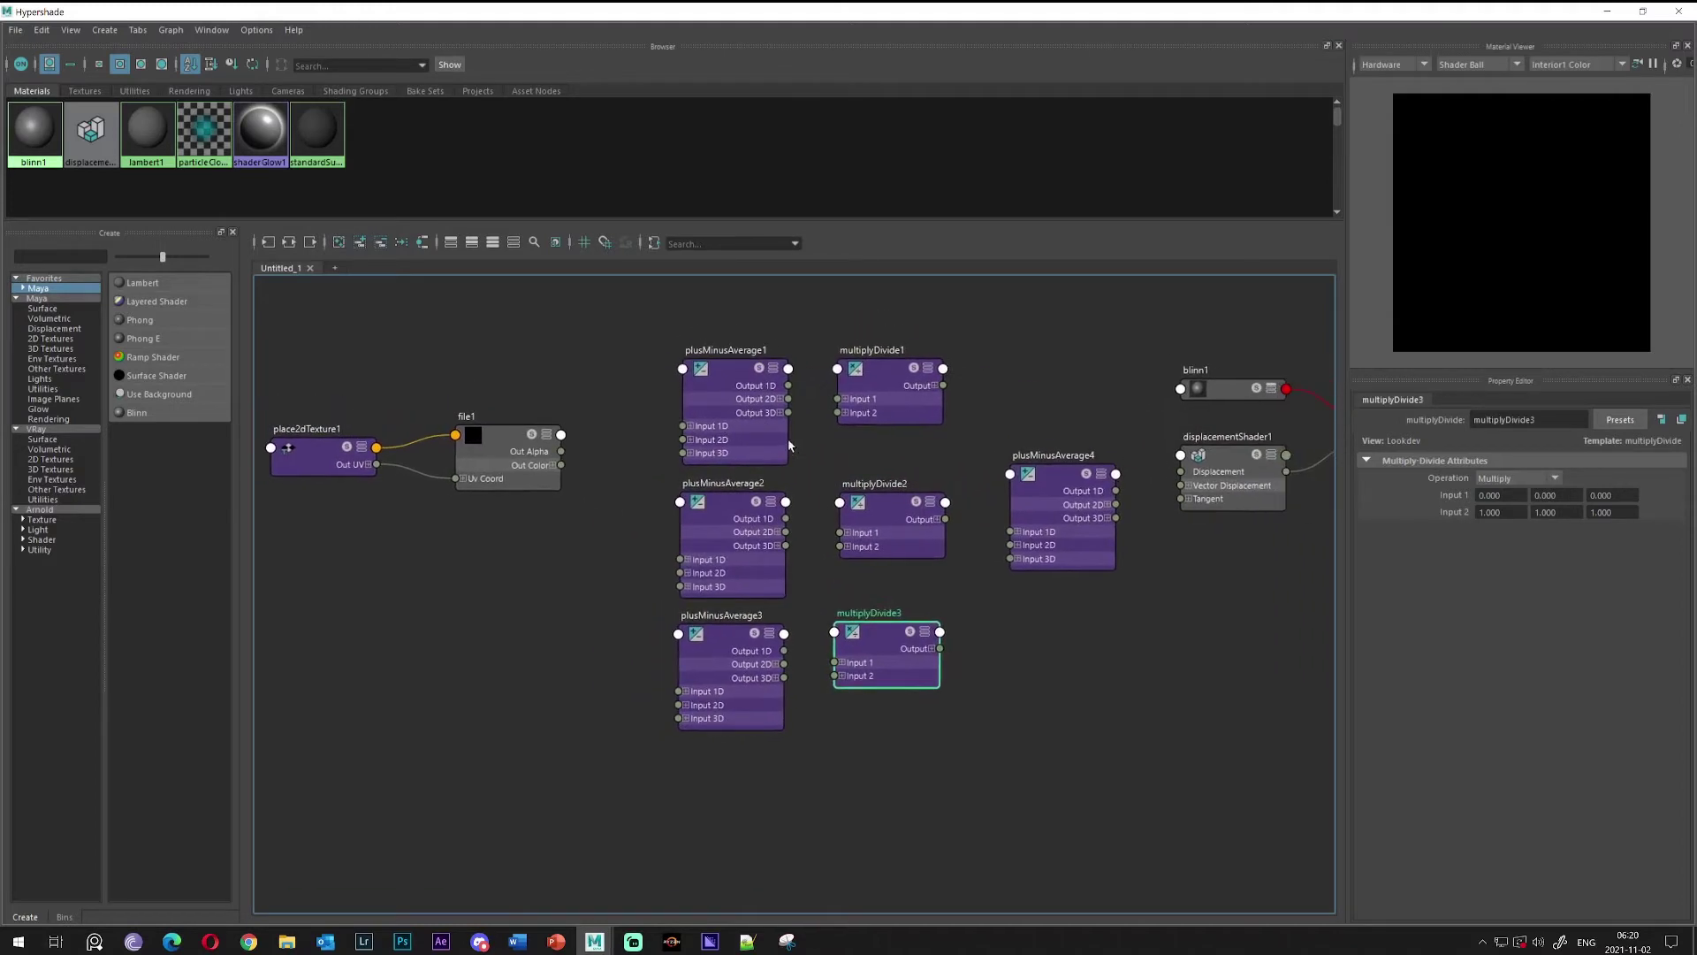
Shift plusMinusAverage4 slightly up and closer to the multiplyDivide column
alt+middle_drag(943, 475, 879, 489)
scroll(831, 449, up, 5)
scroll(881, 491, down, 3)
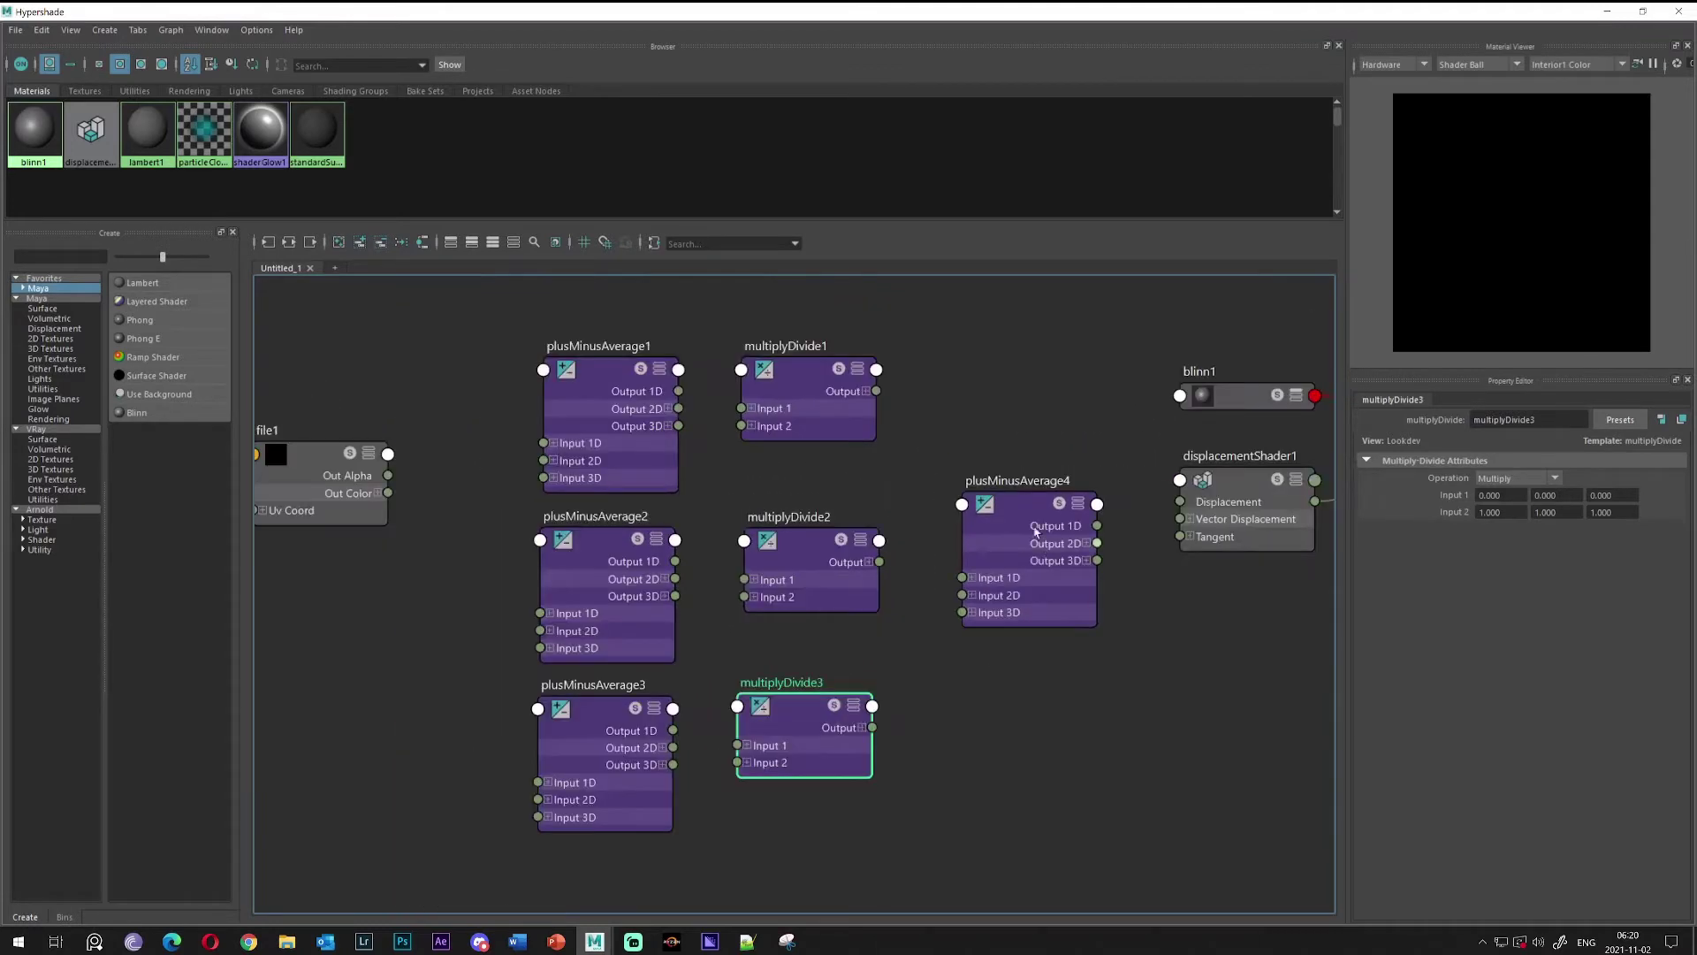
click(1034, 530)
drag(1017, 531, 1005, 518)
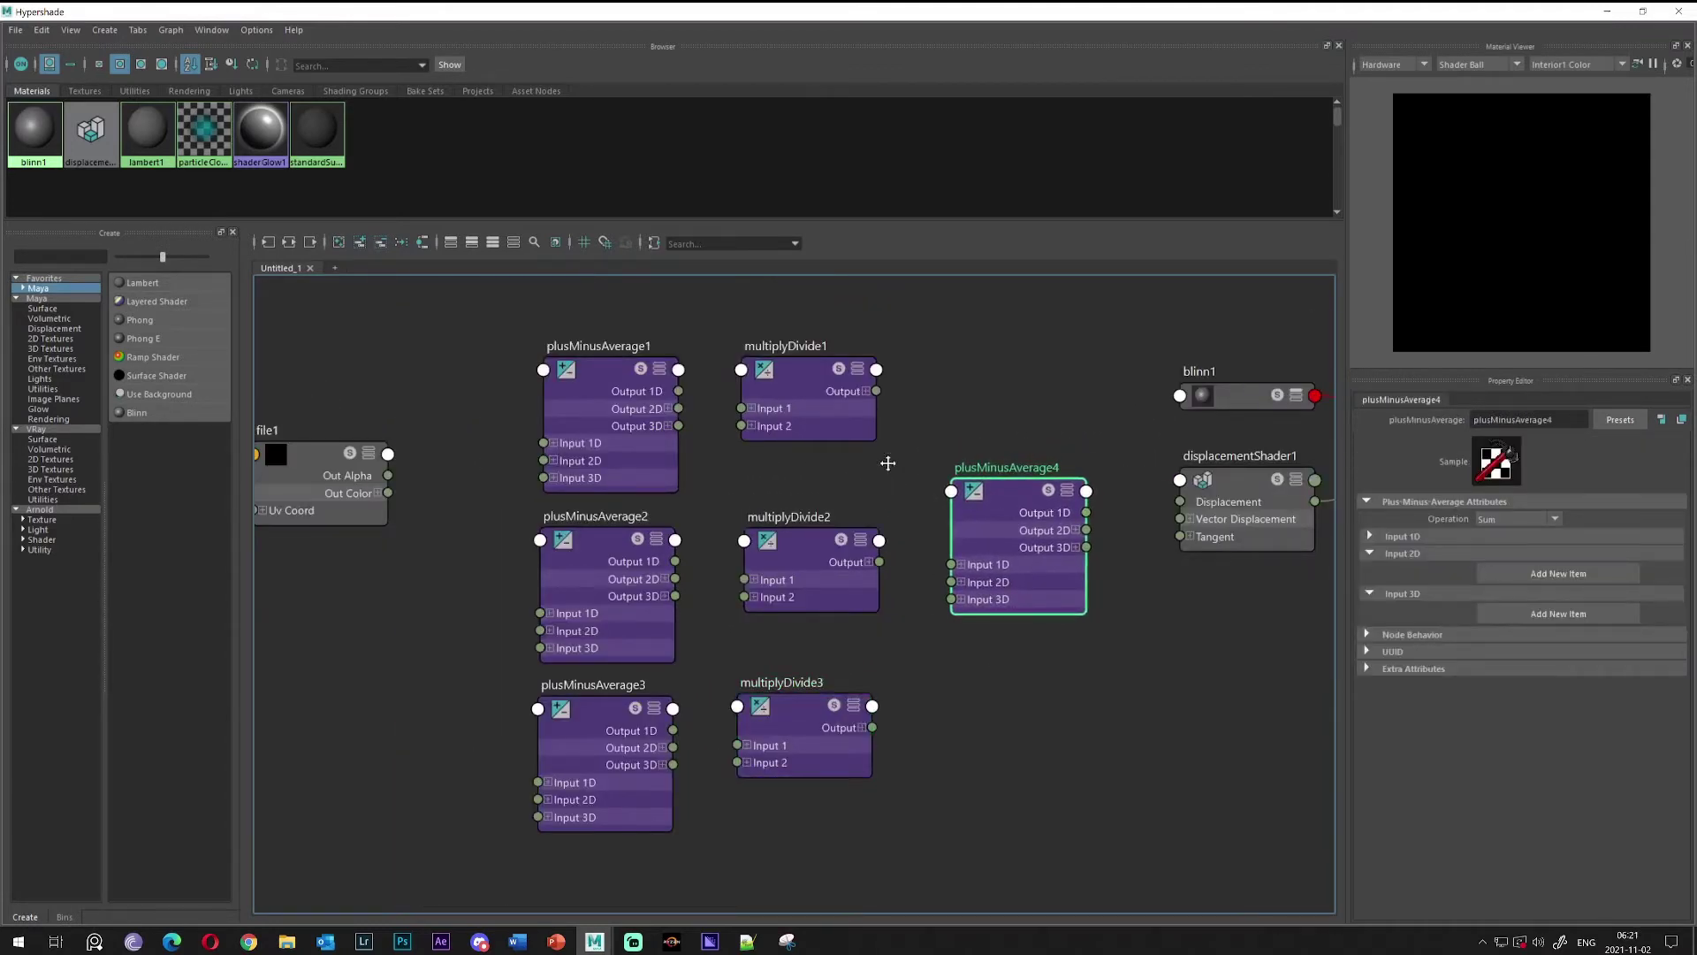
Lower the file1 and place2dTexture1 nodes to the height of plusMinusAverage2
alt+middle_drag(888, 462, 1136, 447)
alt+middle_drag(824, 414, 935, 483)
drag(617, 531, 607, 628)
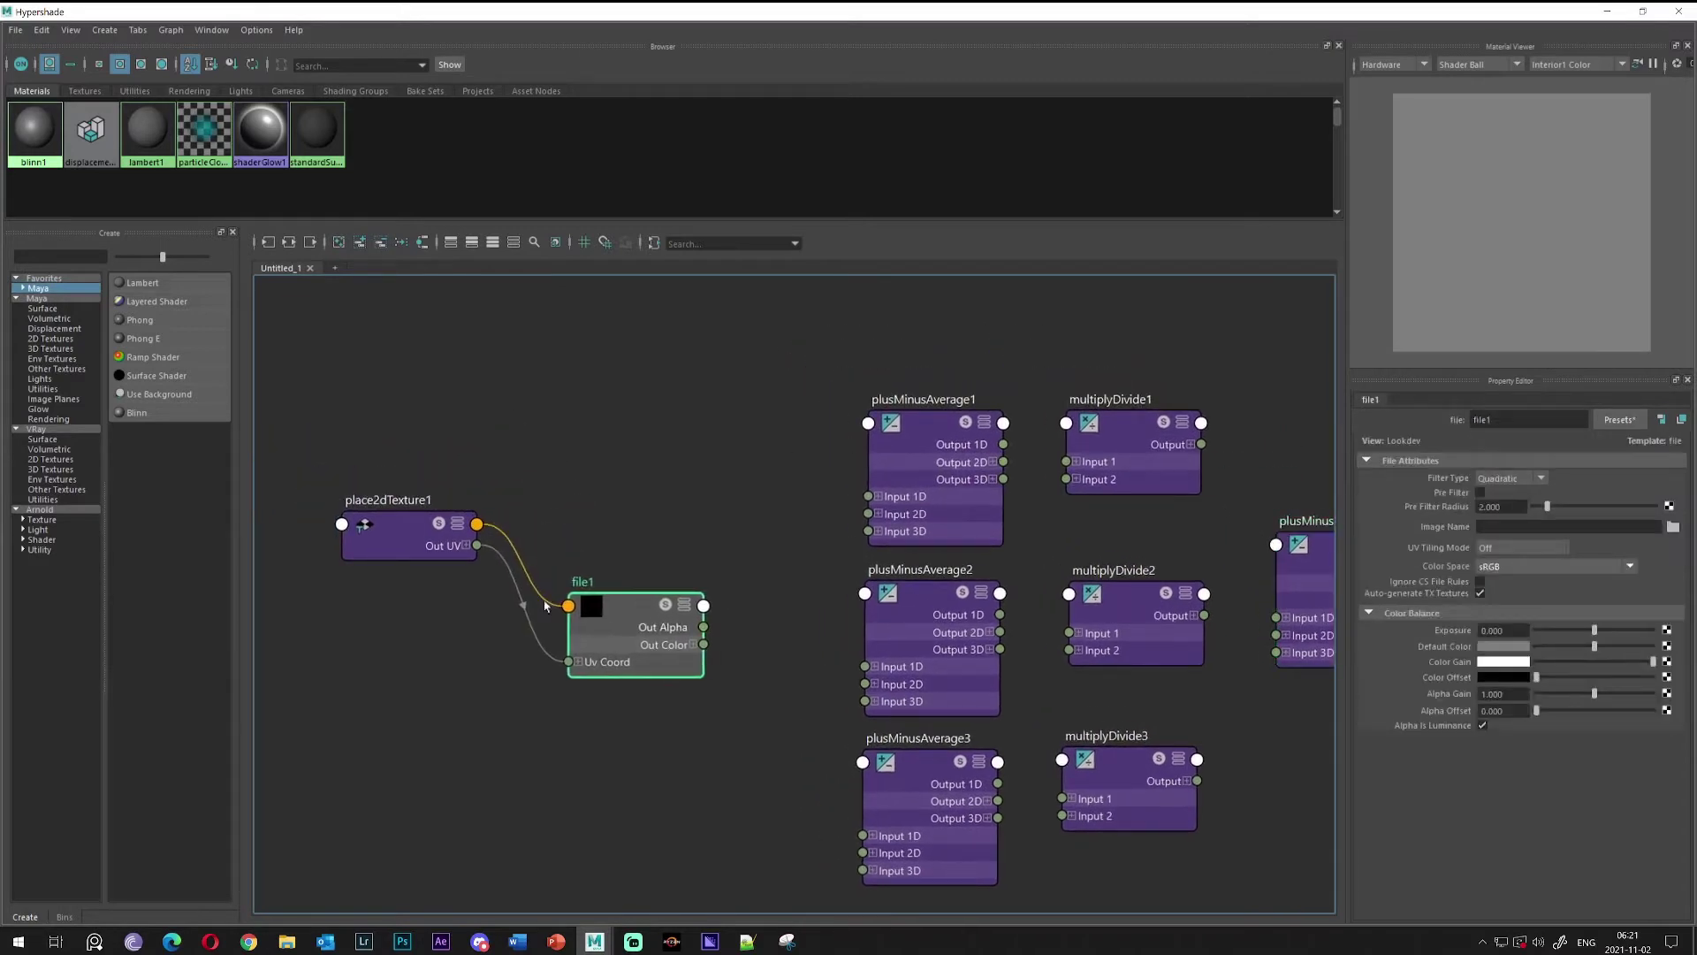
drag(403, 526, 407, 618)
Add a new Input 3D item to plusMinusAverage1, collapse its Input 2D section, and shift the node slightly
alt+middle_drag(719, 538, 690, 493)
click(900, 412)
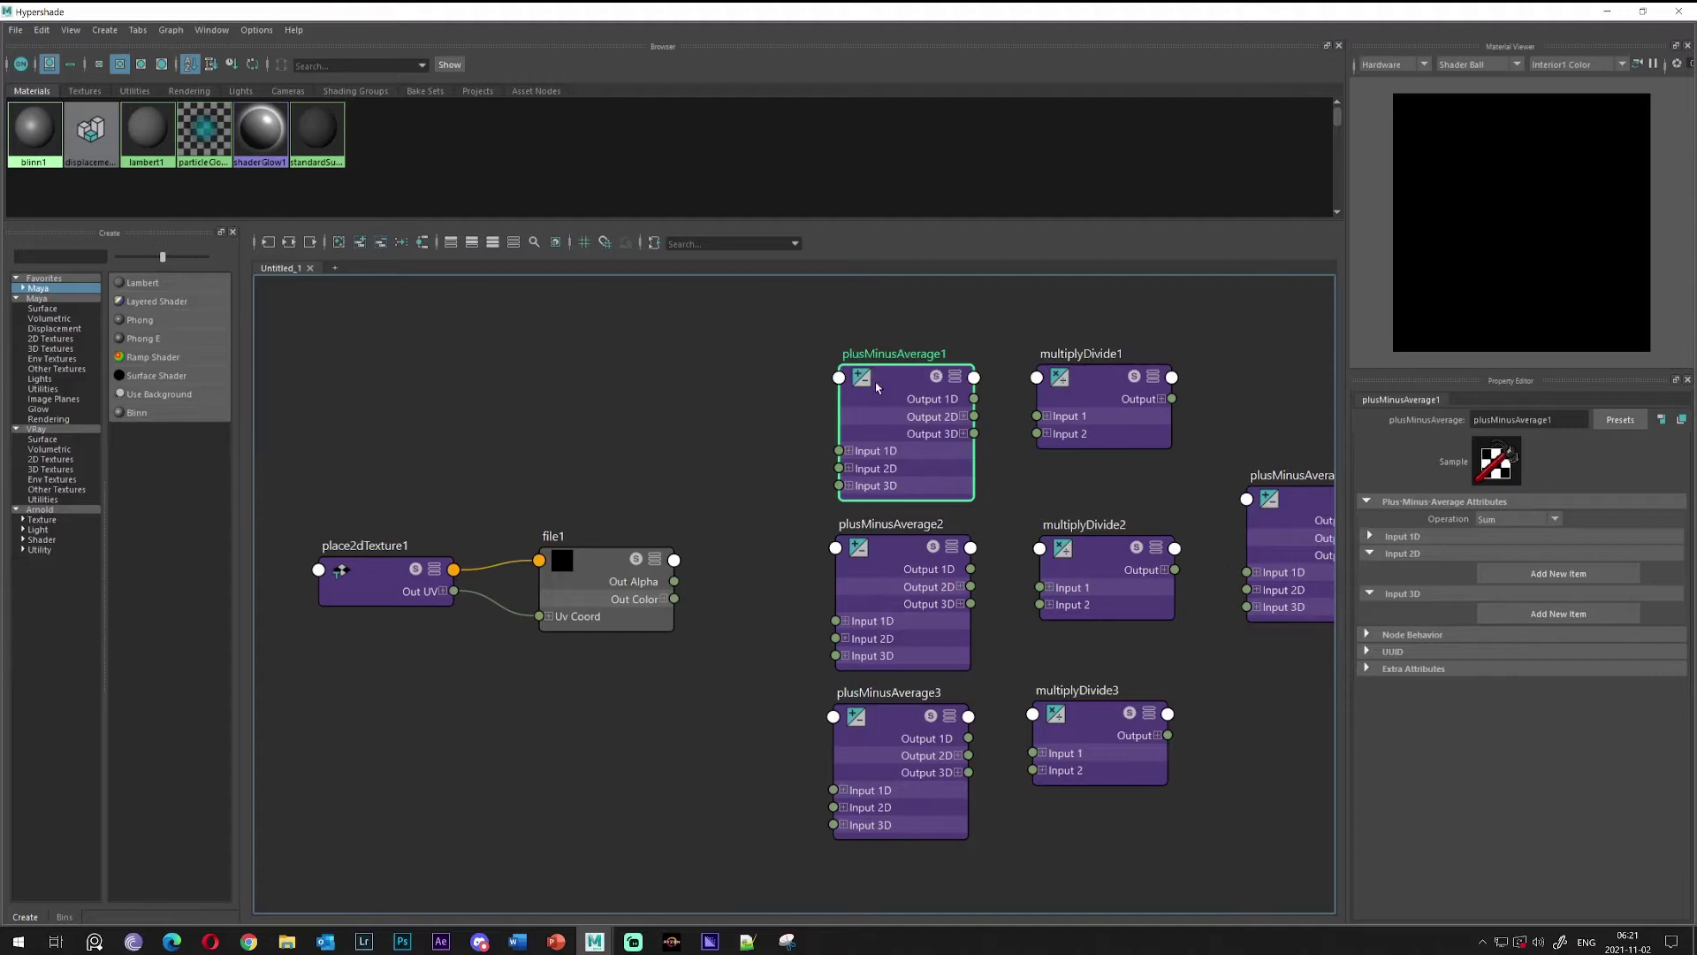
drag(877, 387, 865, 378)
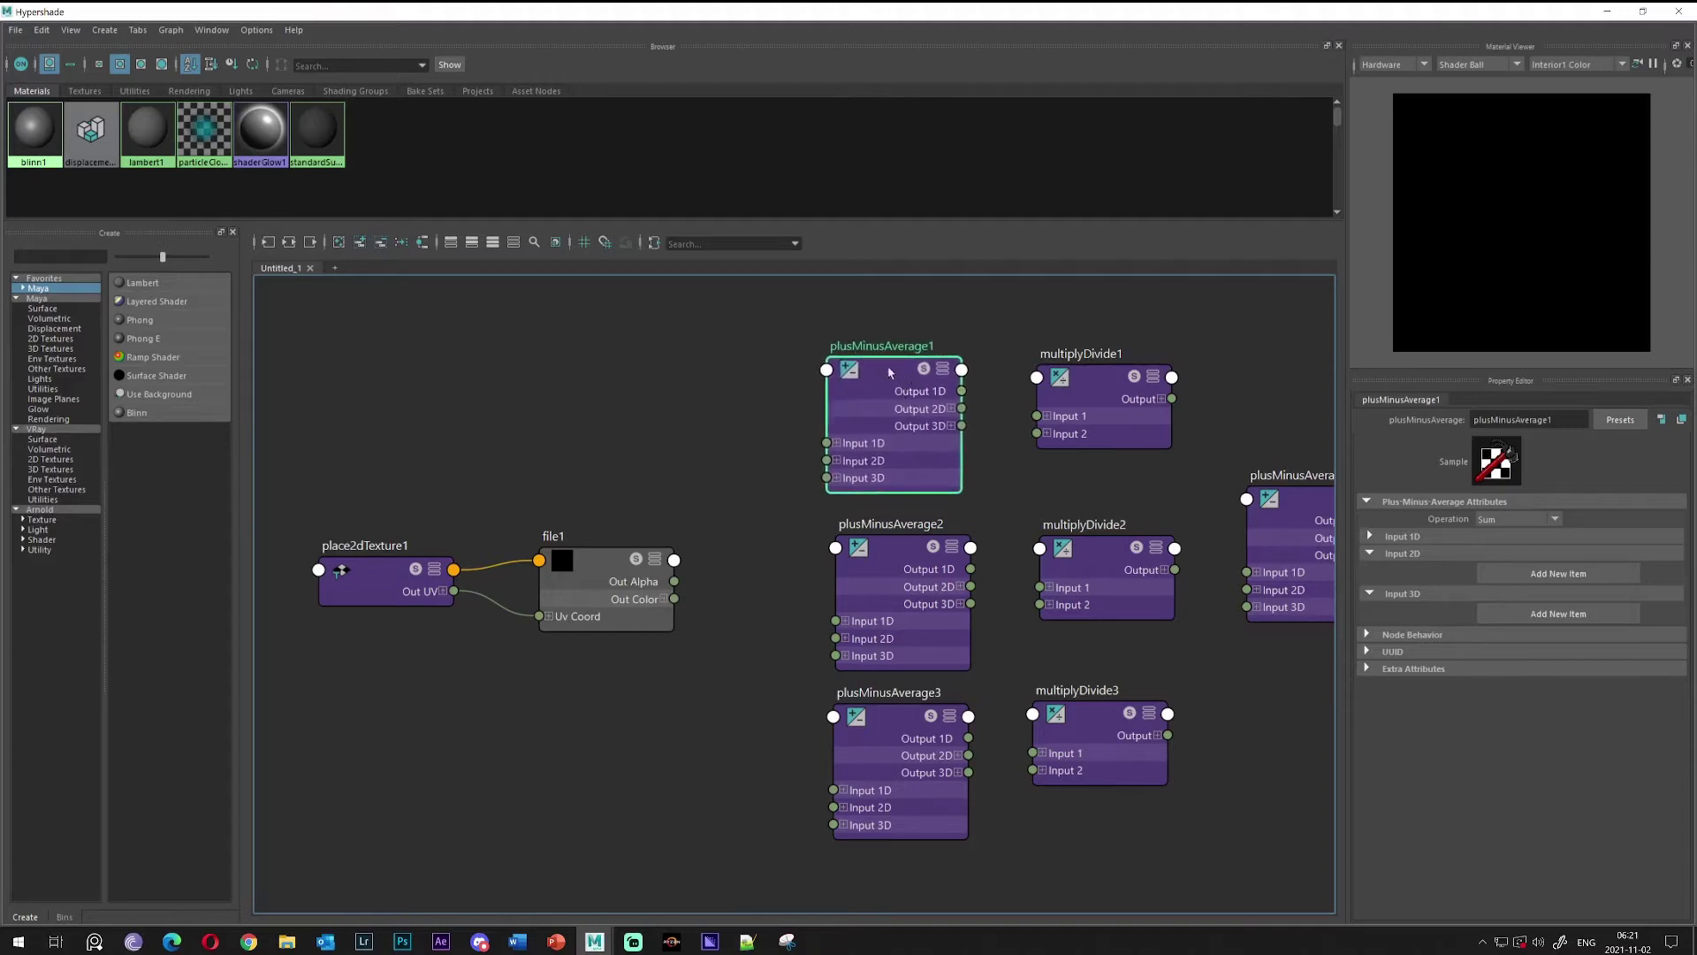
click(1539, 616)
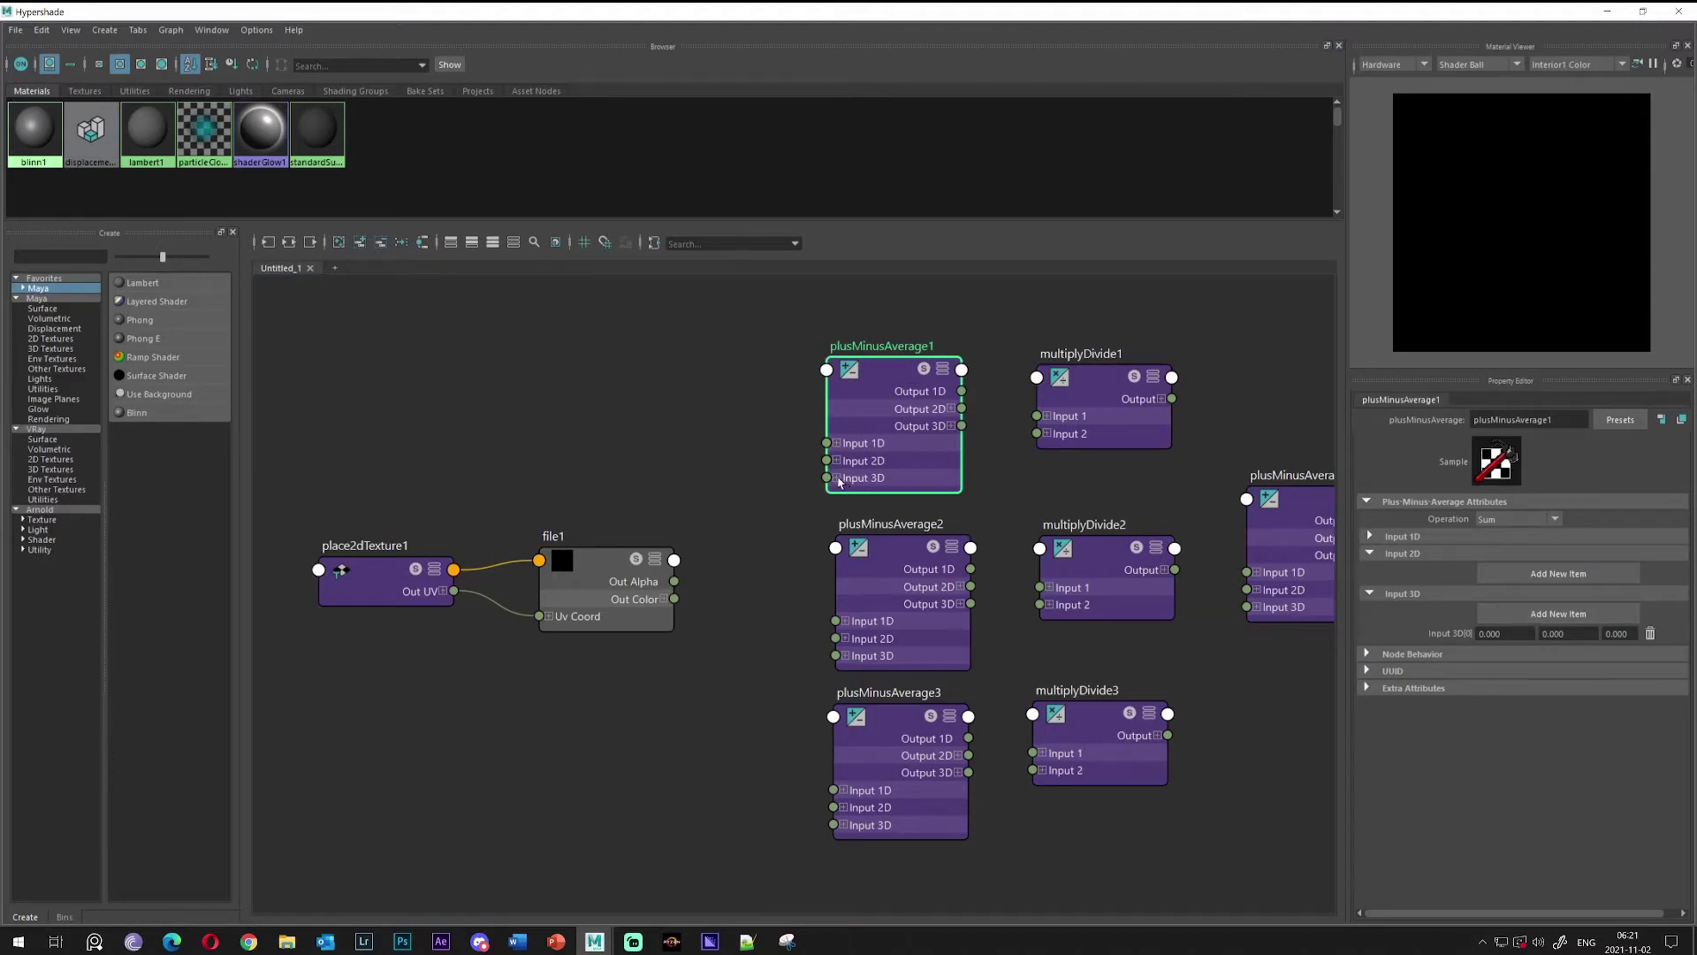
click(1368, 554)
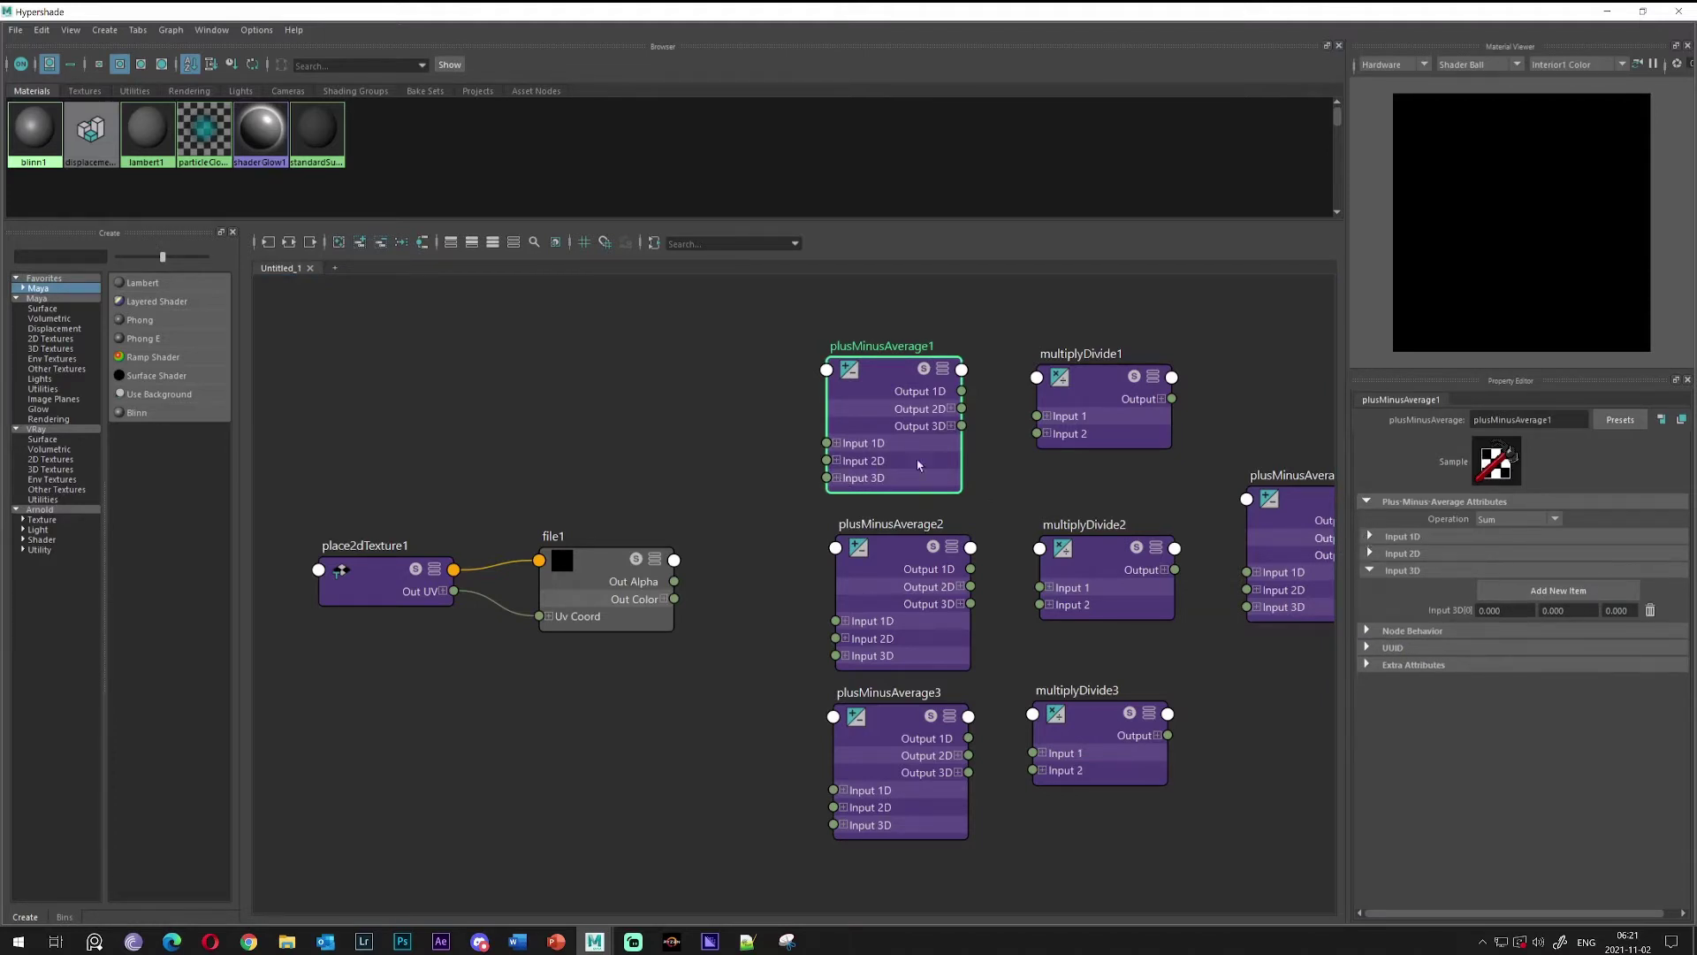
alt+middle_drag(630, 428, 625, 377)
drag(863, 339, 867, 336)
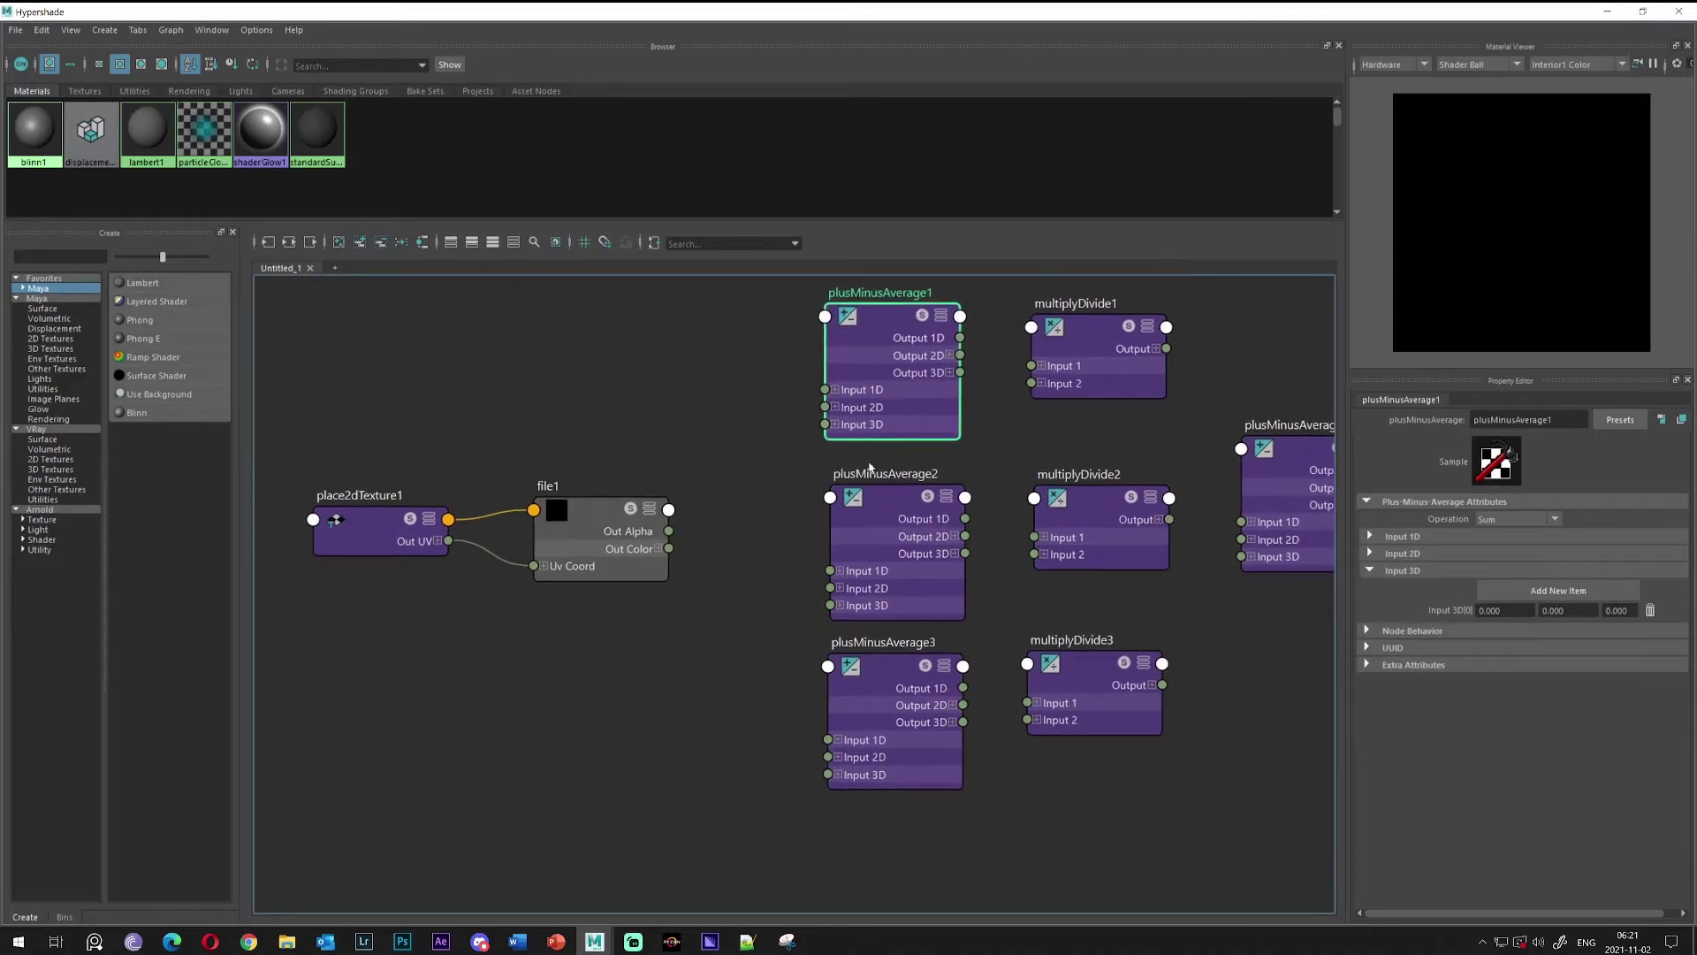
Select file1, switch to File Explorer, copy the path of the displacement folder holding the RGB displacement image, and return to Hypershade
click(592, 525)
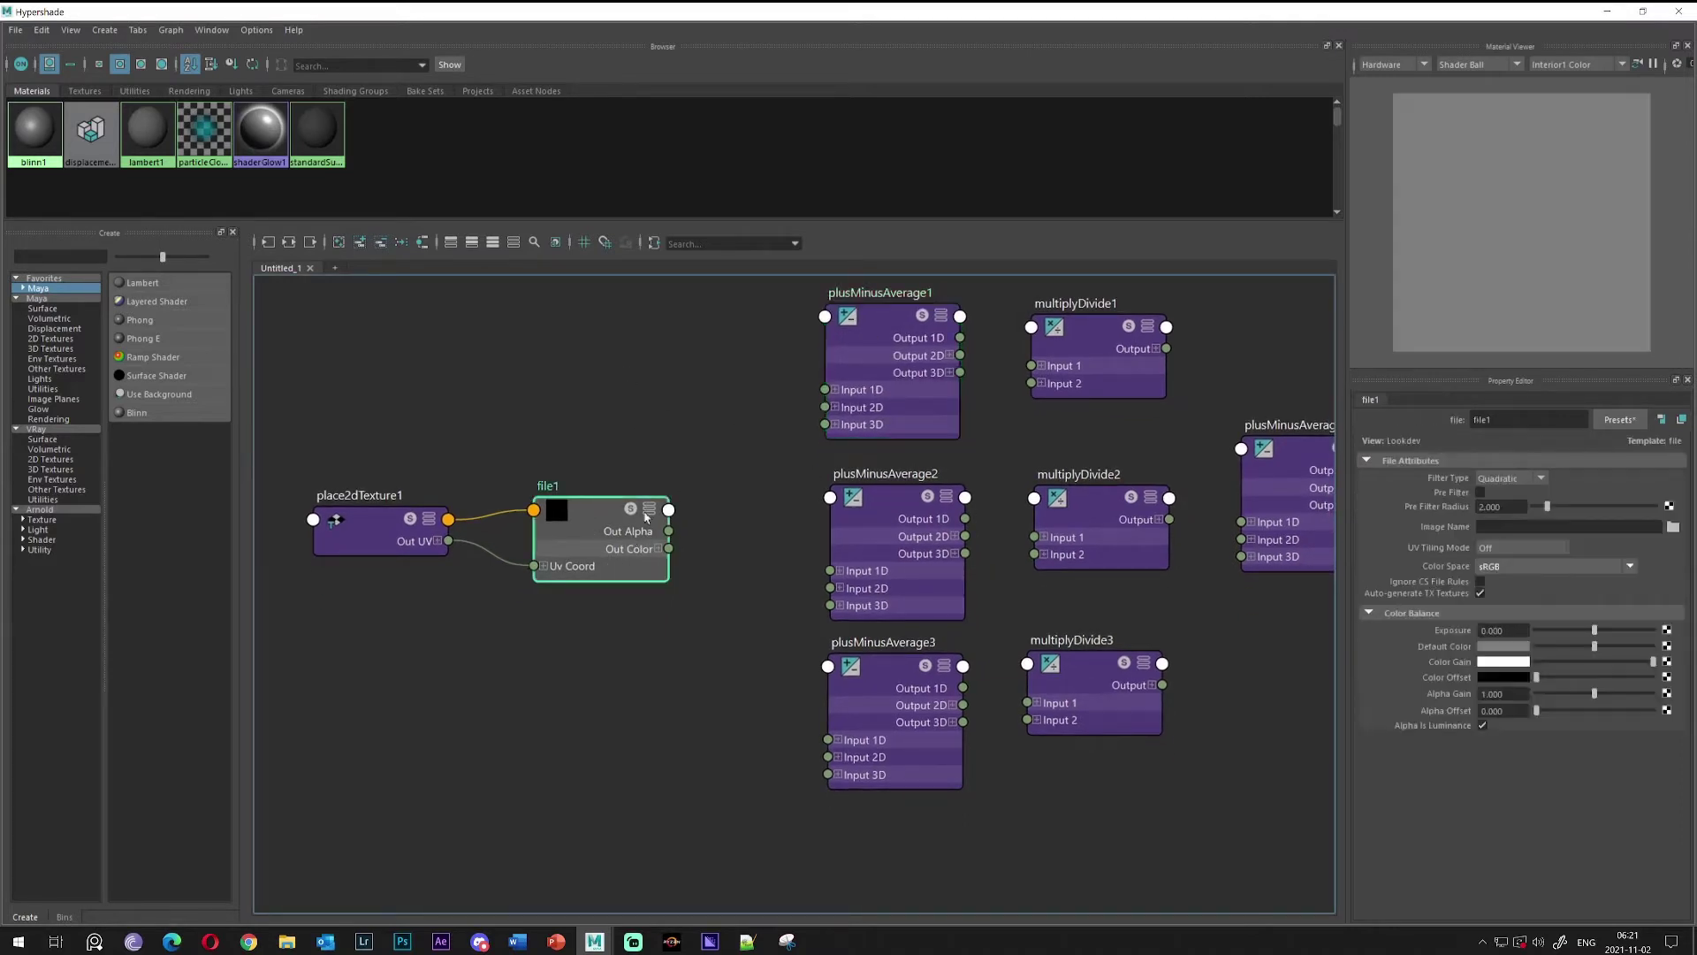
mouse_move(286, 941)
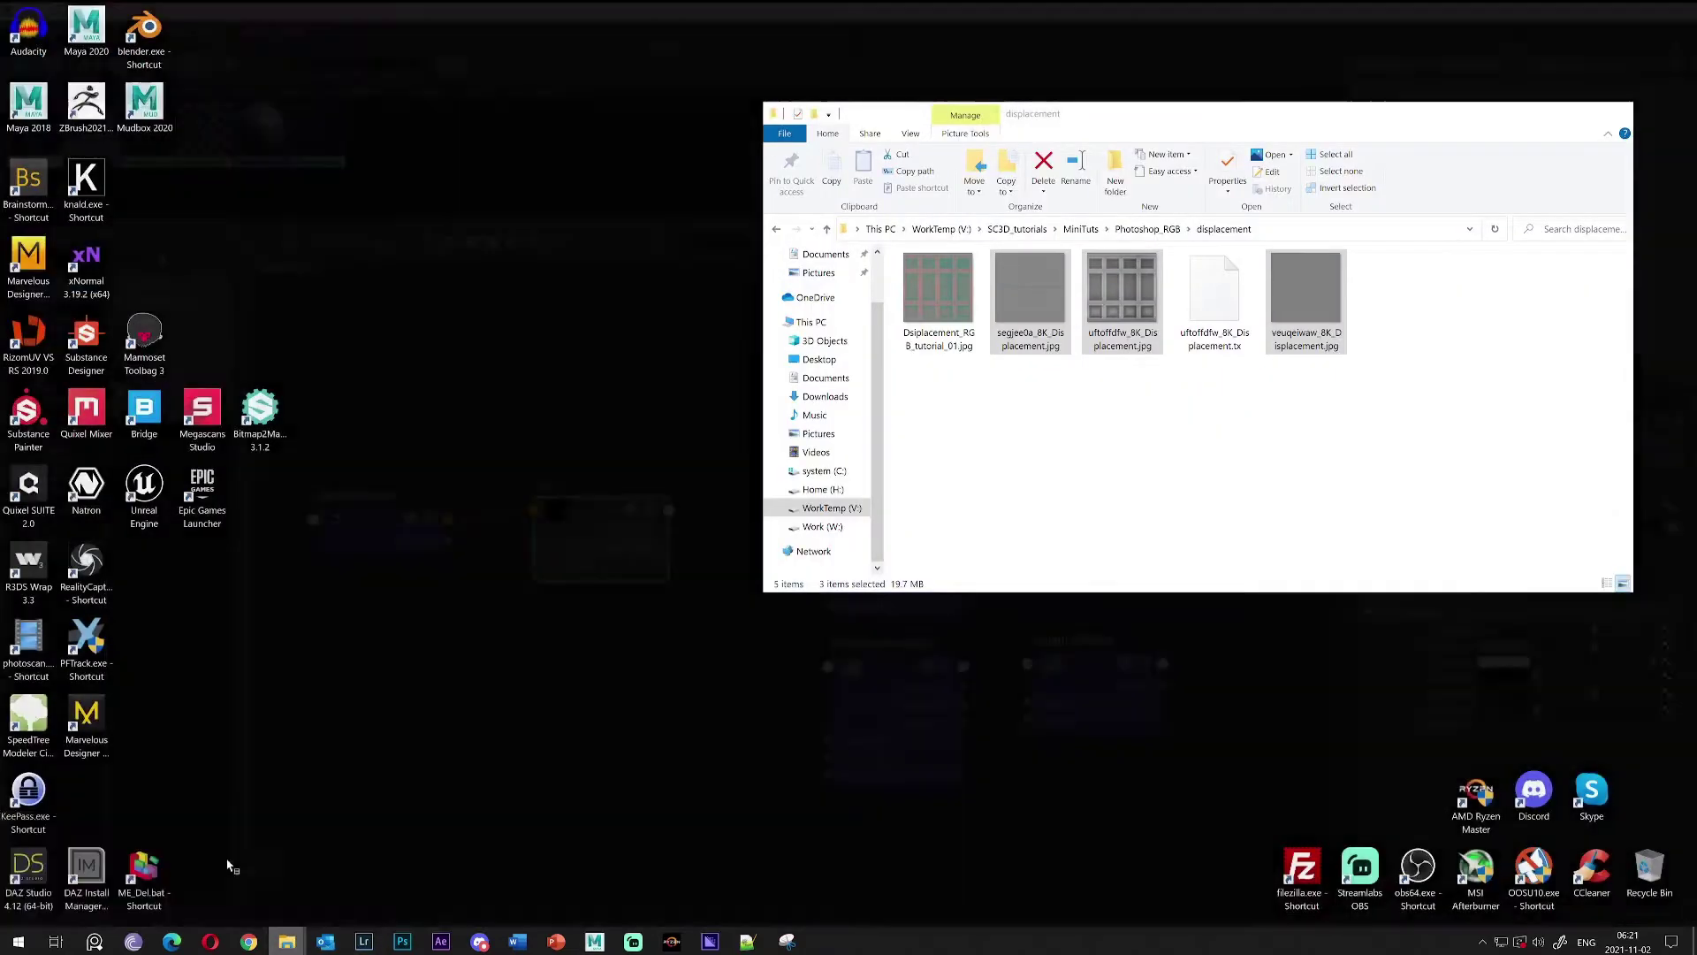
click(229, 866)
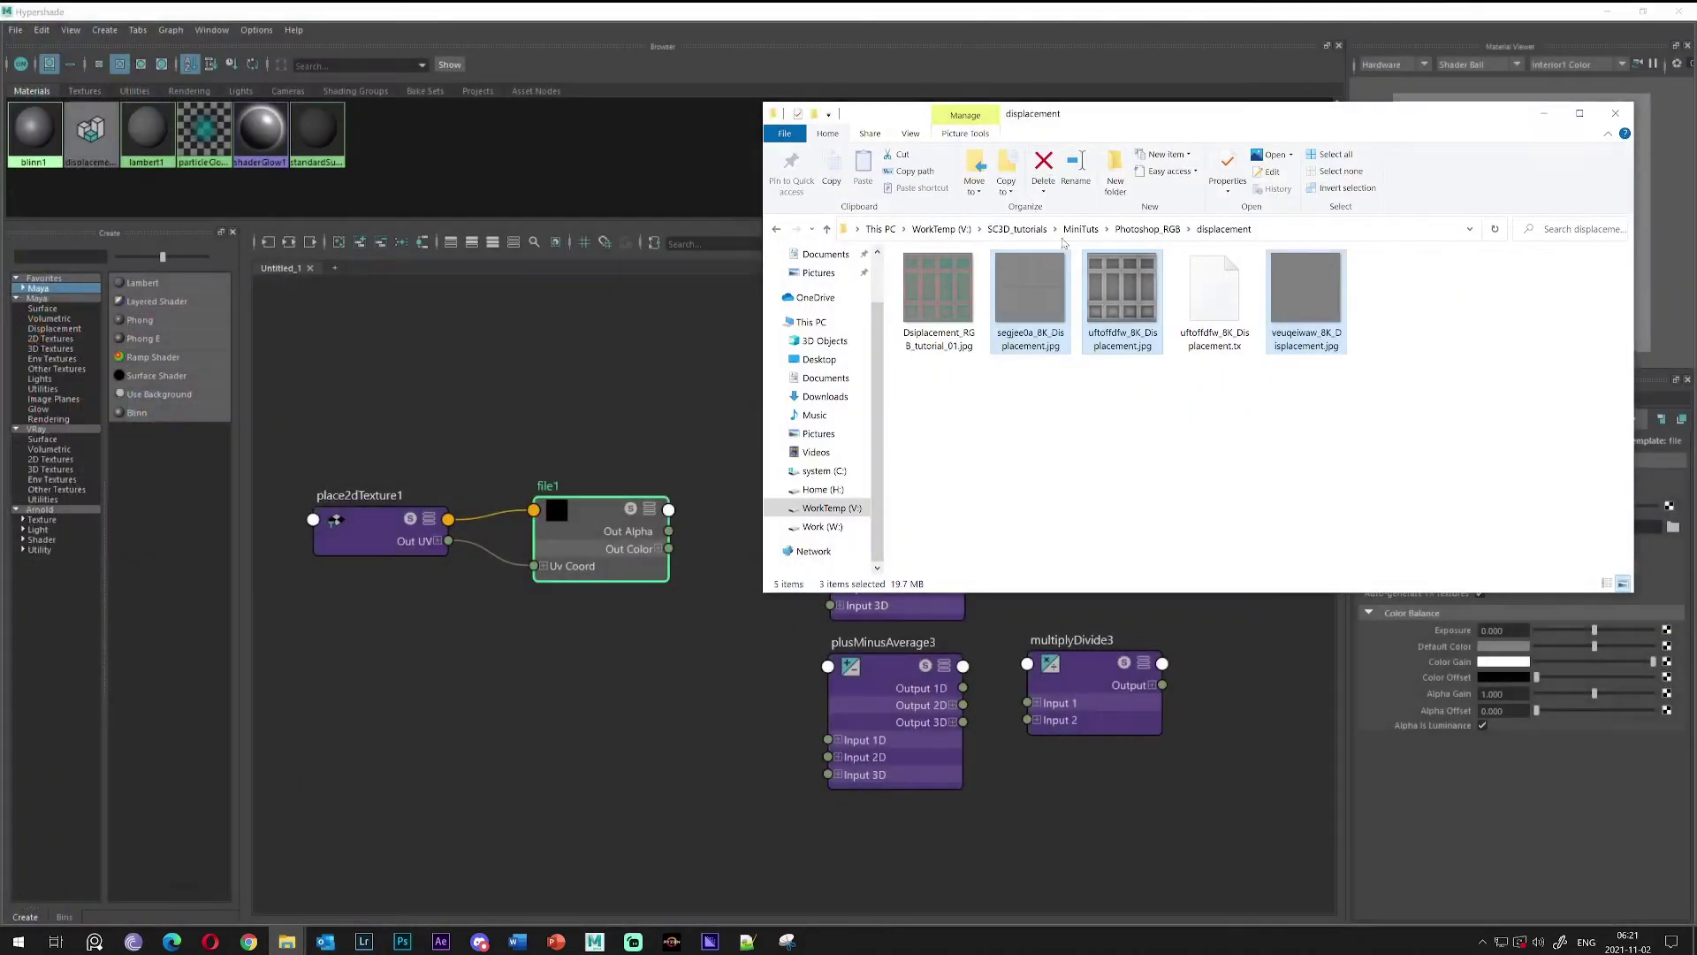
click(965, 299)
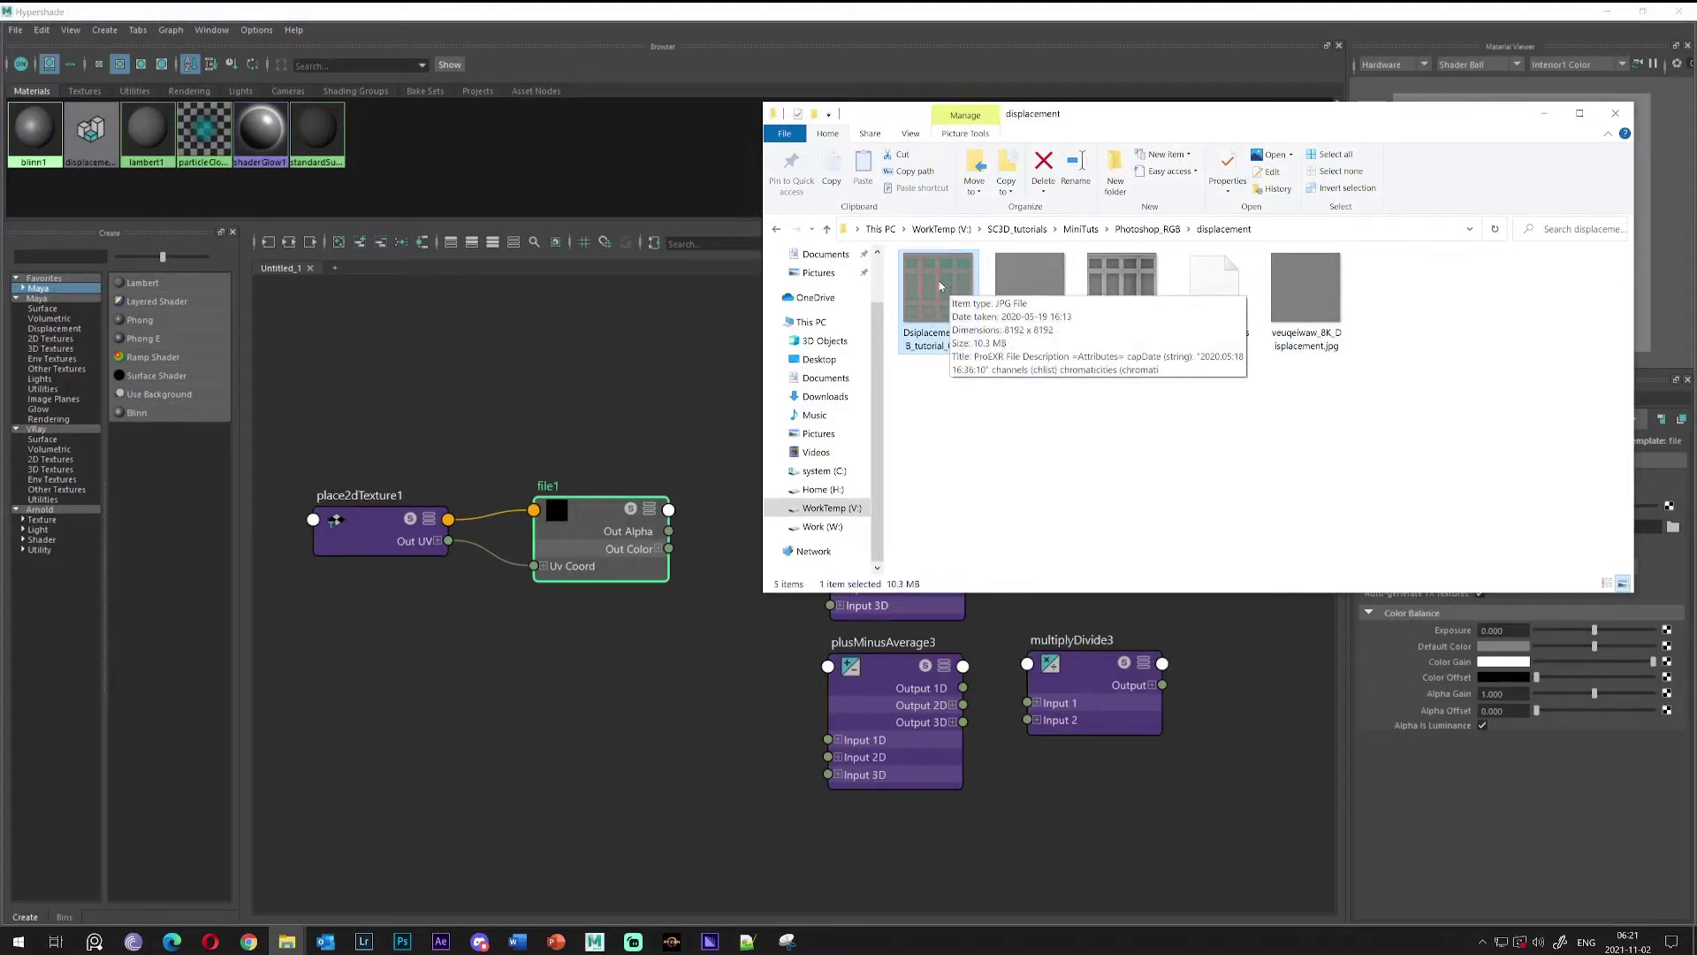
click(1292, 228)
key(ctrl+c)
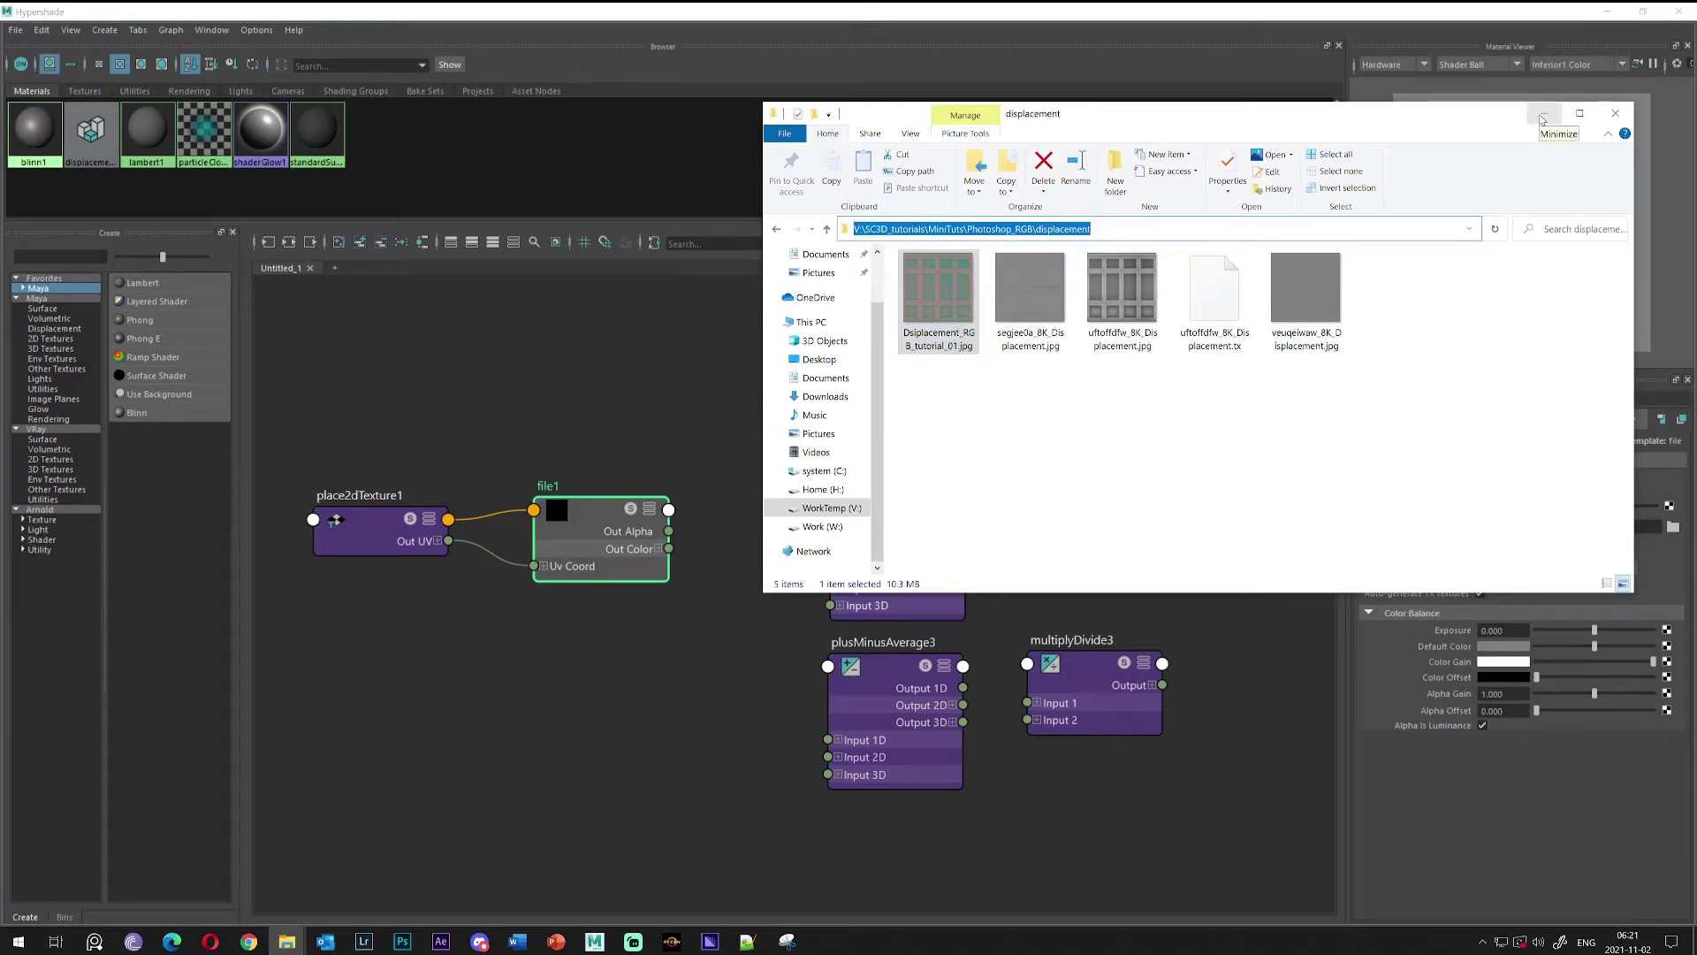
click(1542, 118)
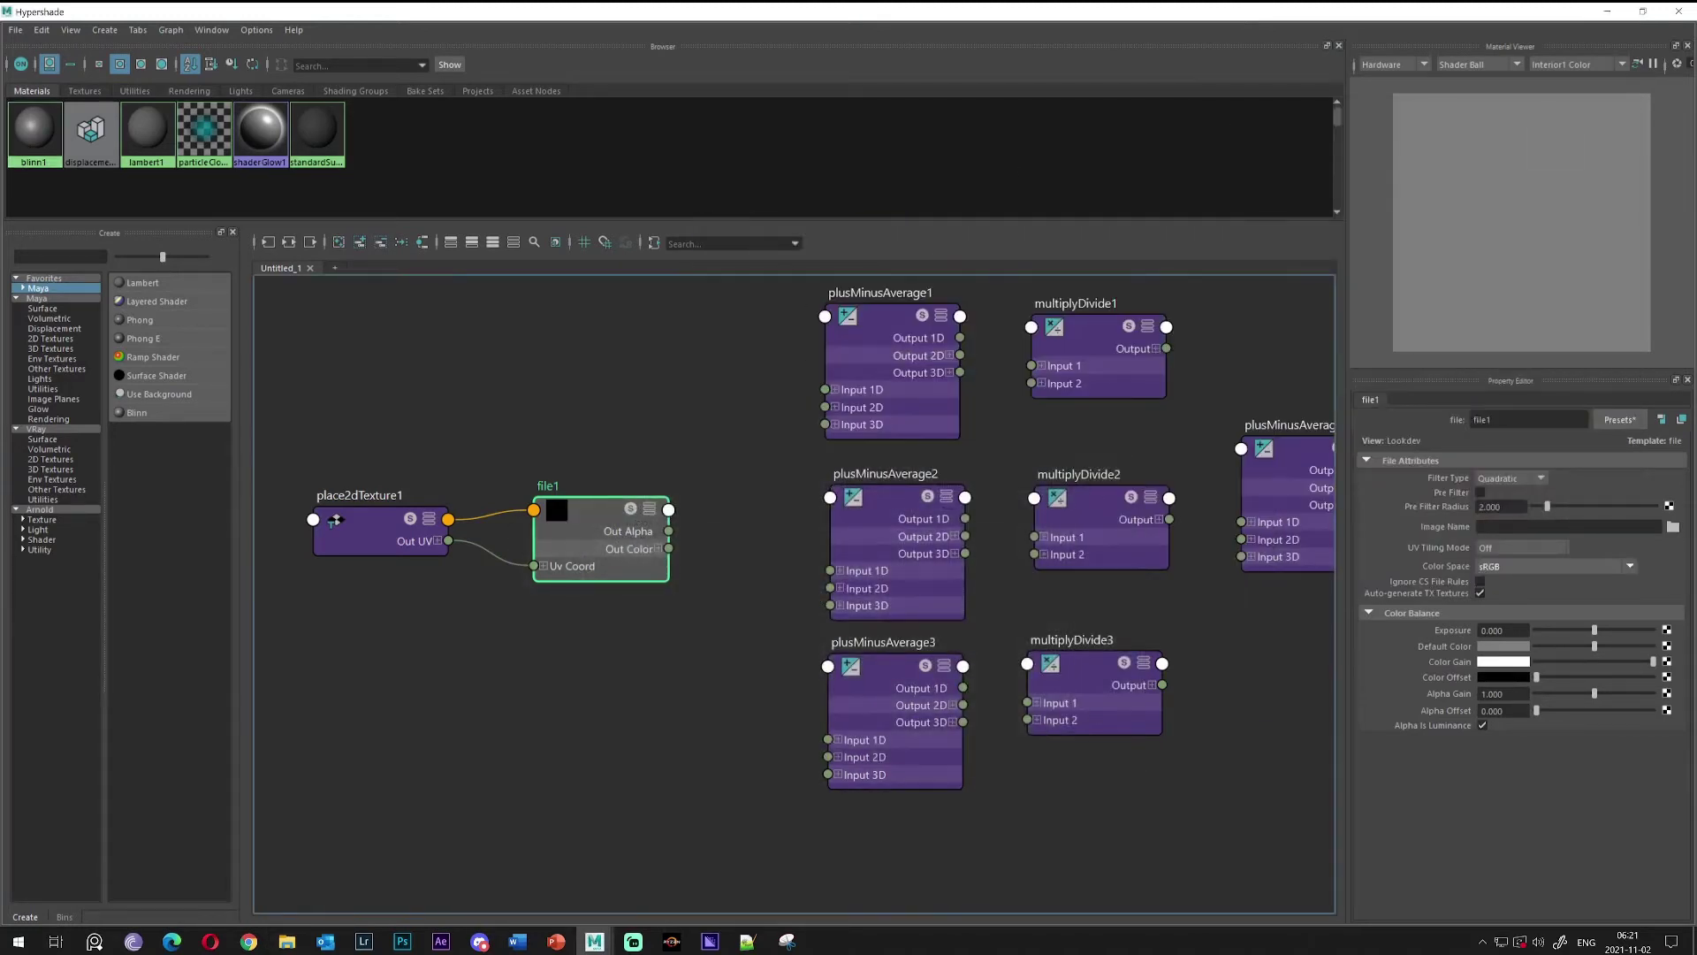
Load Displacement_RGB_tutorial_01.jpg from the copied displacement folder path as the image of file1
click(1673, 527)
key(ctrl+v)
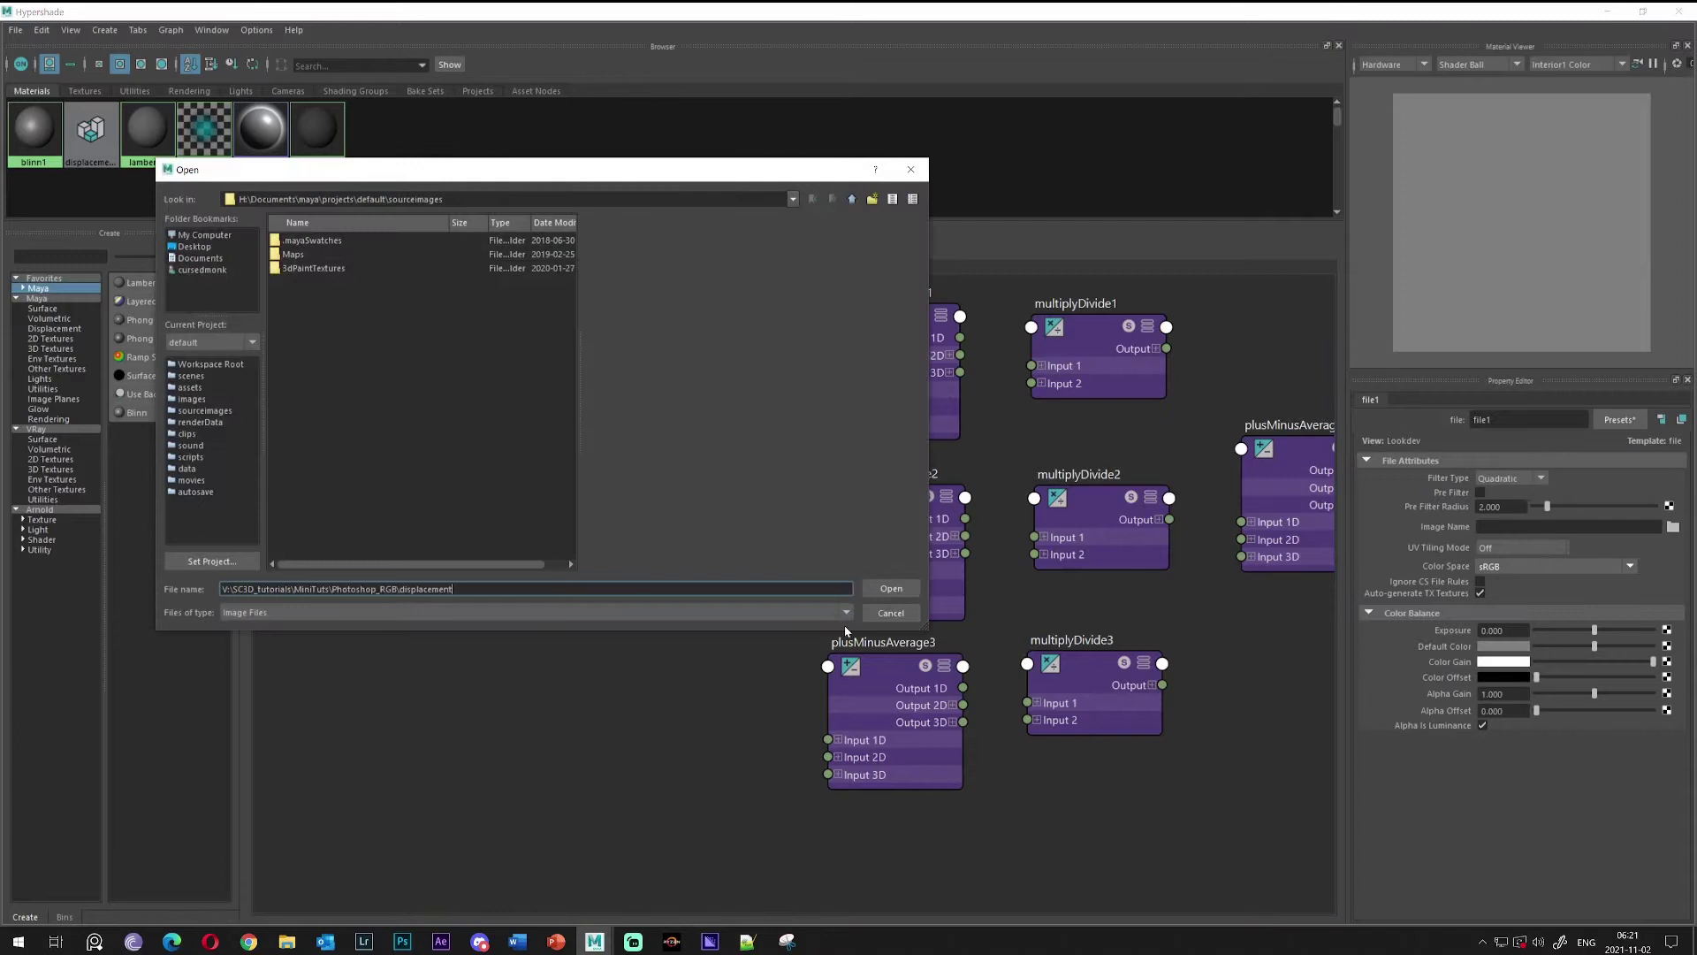
click(875, 588)
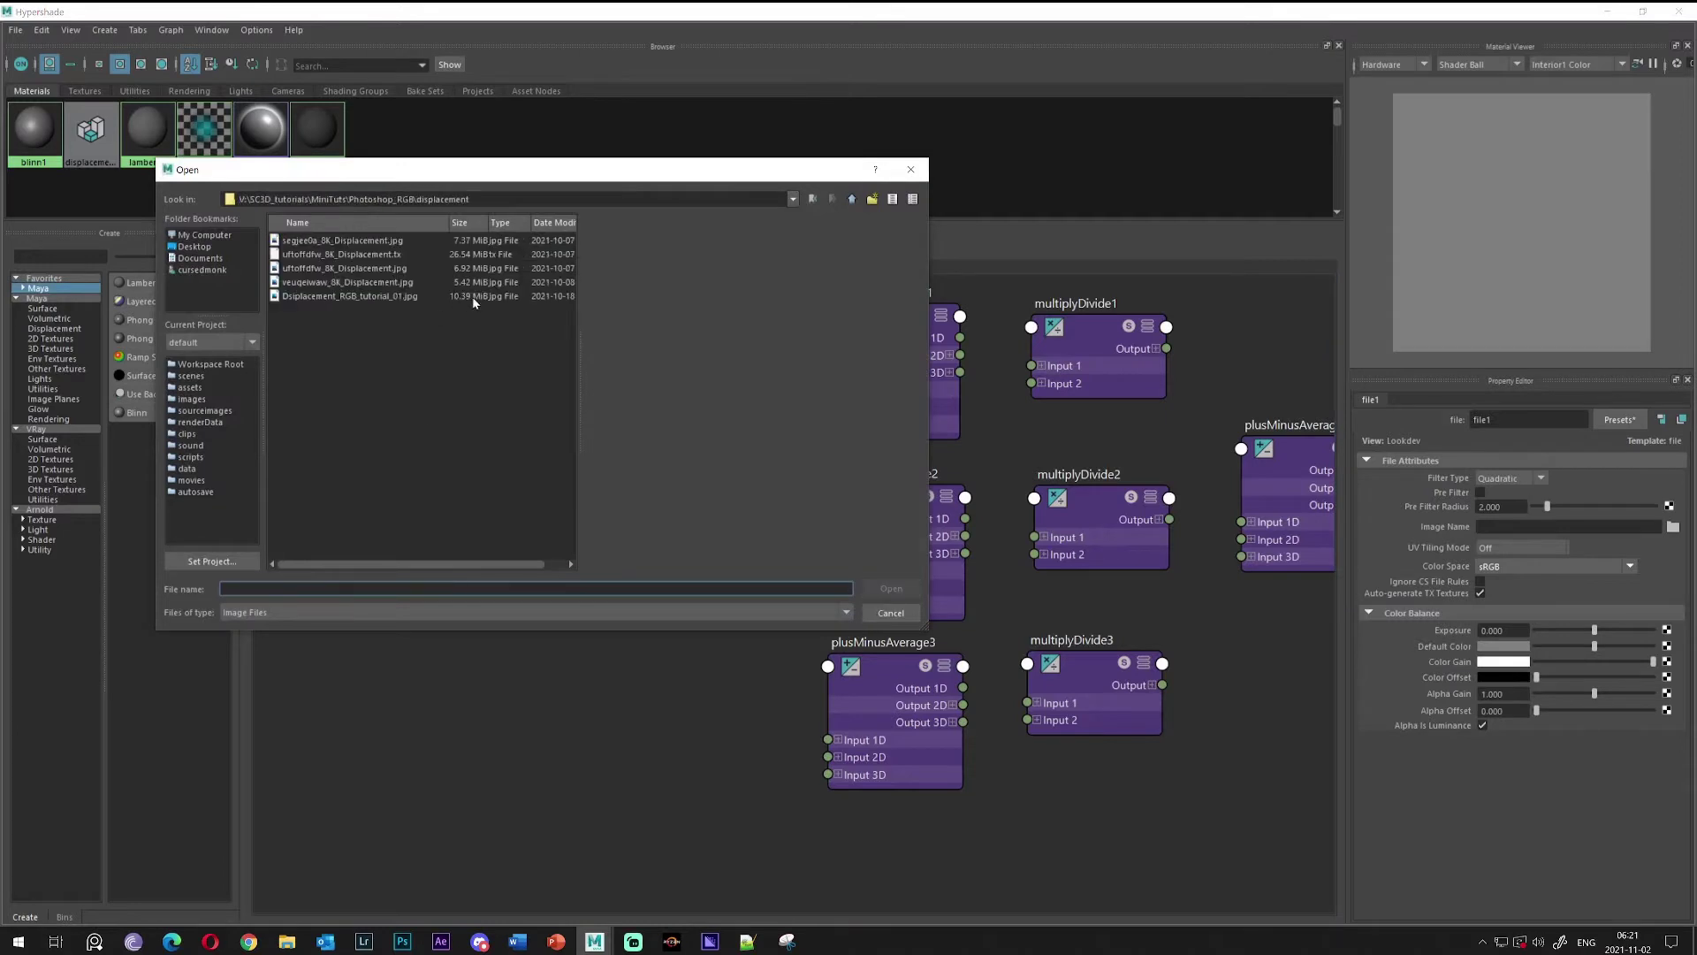
click(350, 297)
click(894, 586)
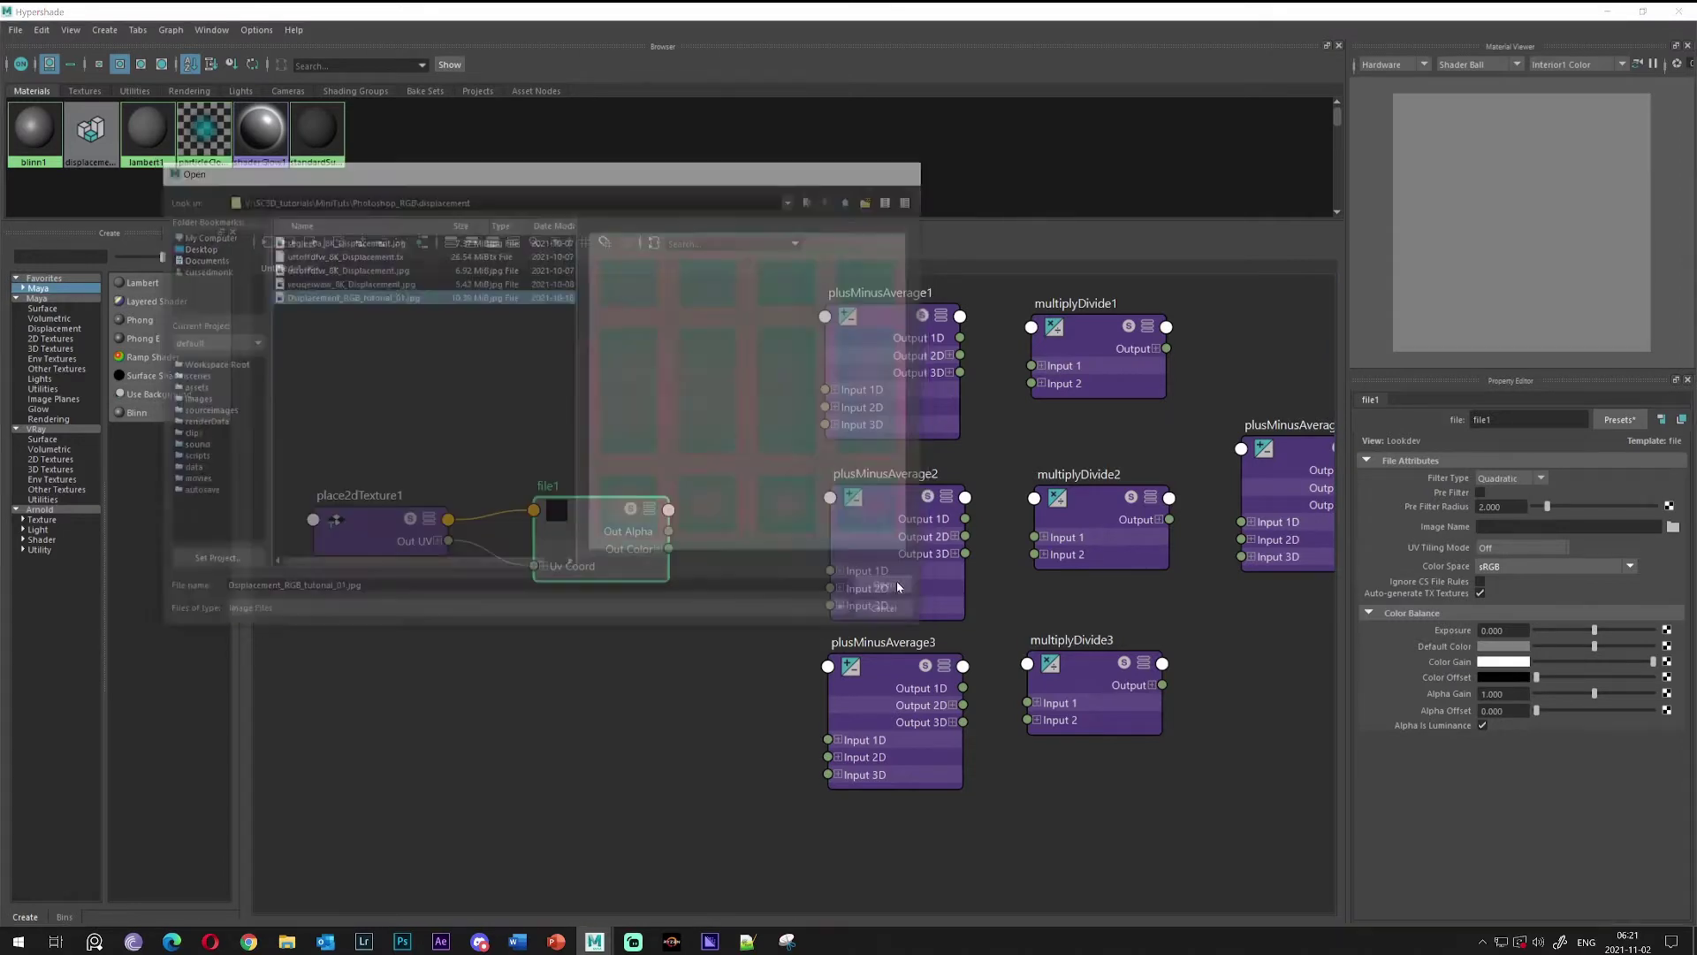
Shift the place2dTexture1 and file1 nodes together slightly up and away from the plusMinusAverage column
alt+middle_drag(656, 425, 780, 387)
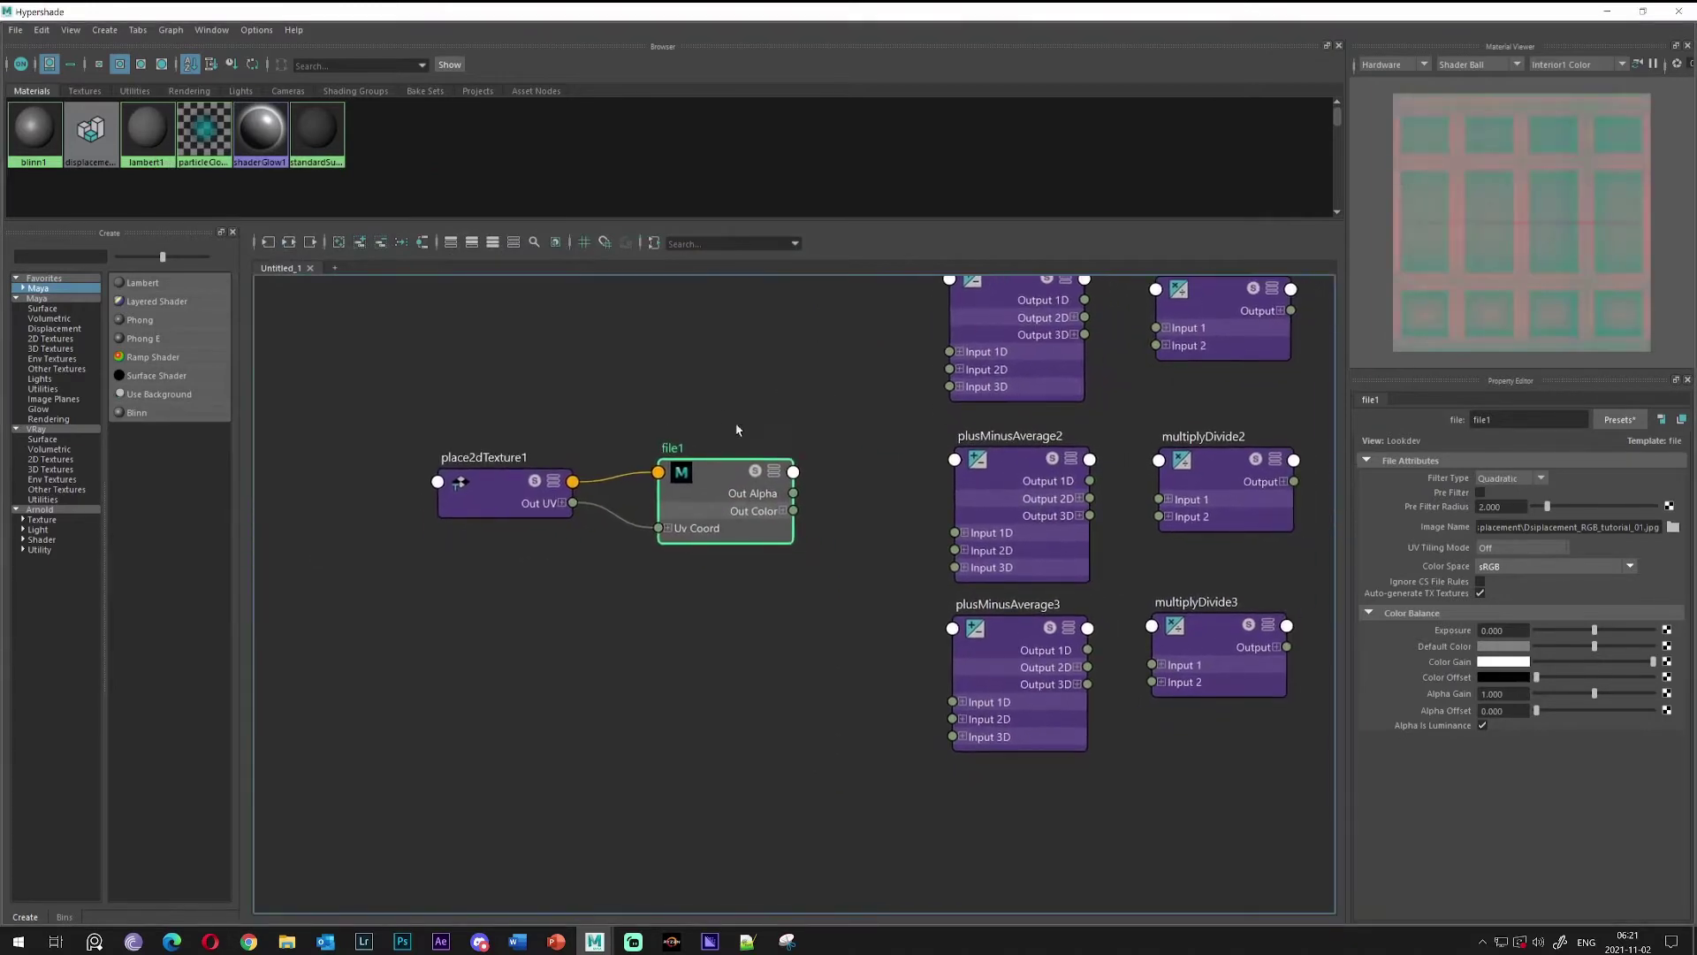
drag(374, 408, 705, 504)
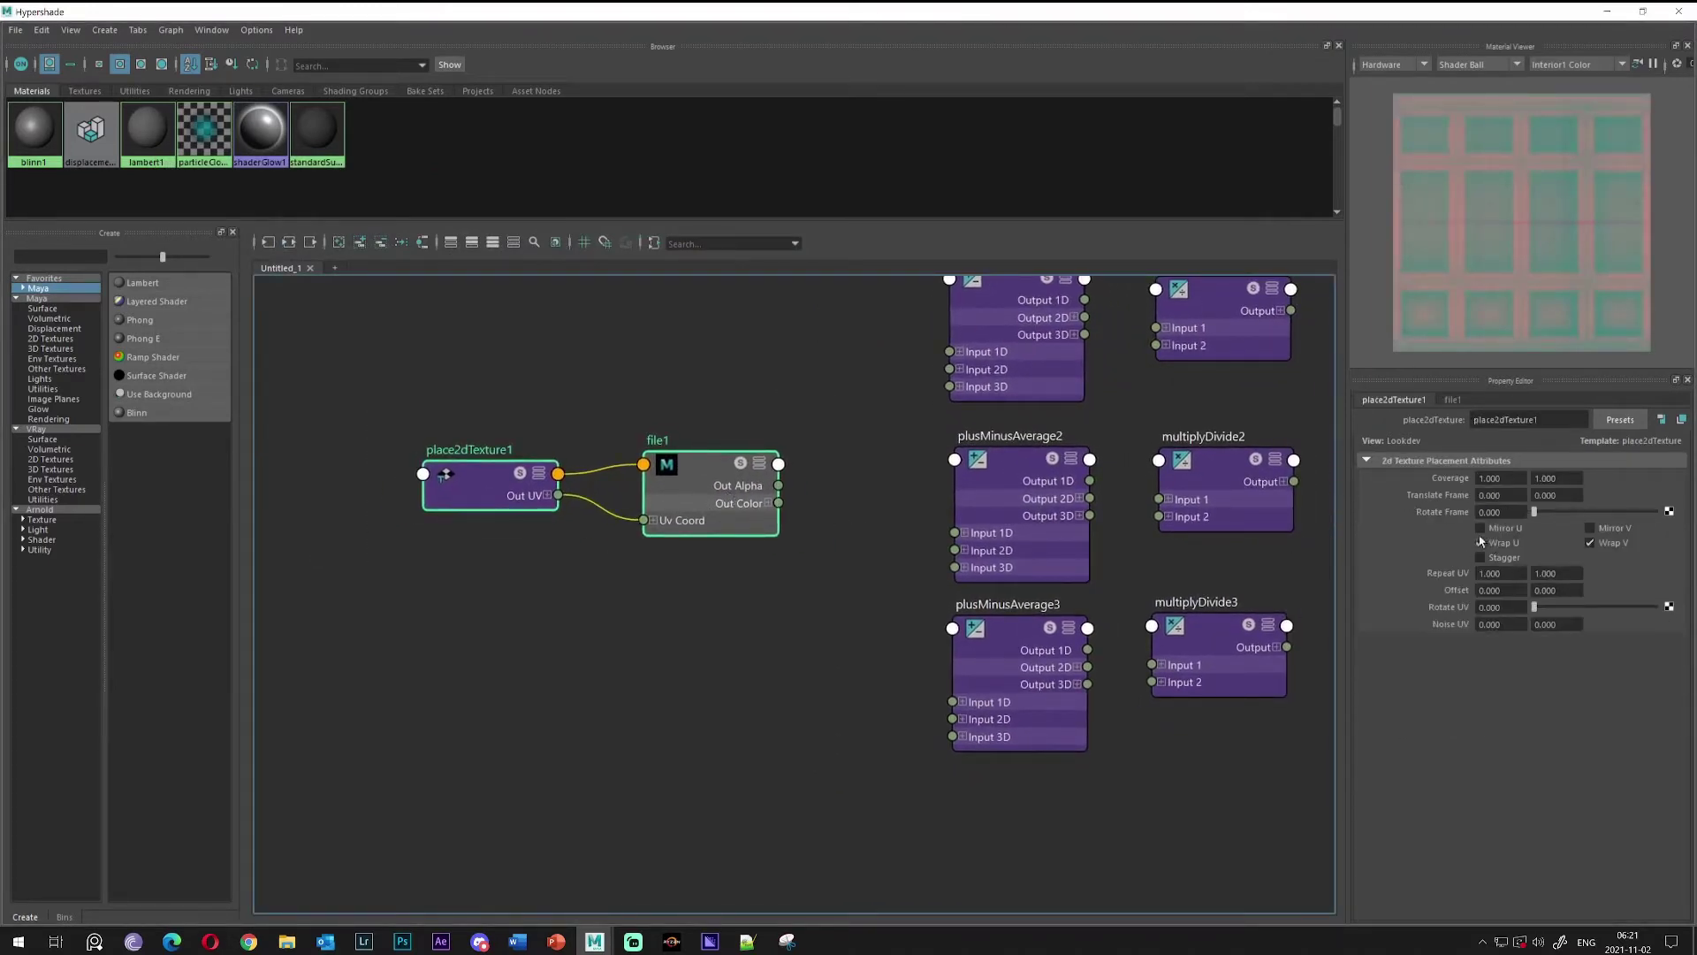
click(847, 455)
Set file1's color space to Raw and turn off Auto-generate TX Textures
click(727, 503)
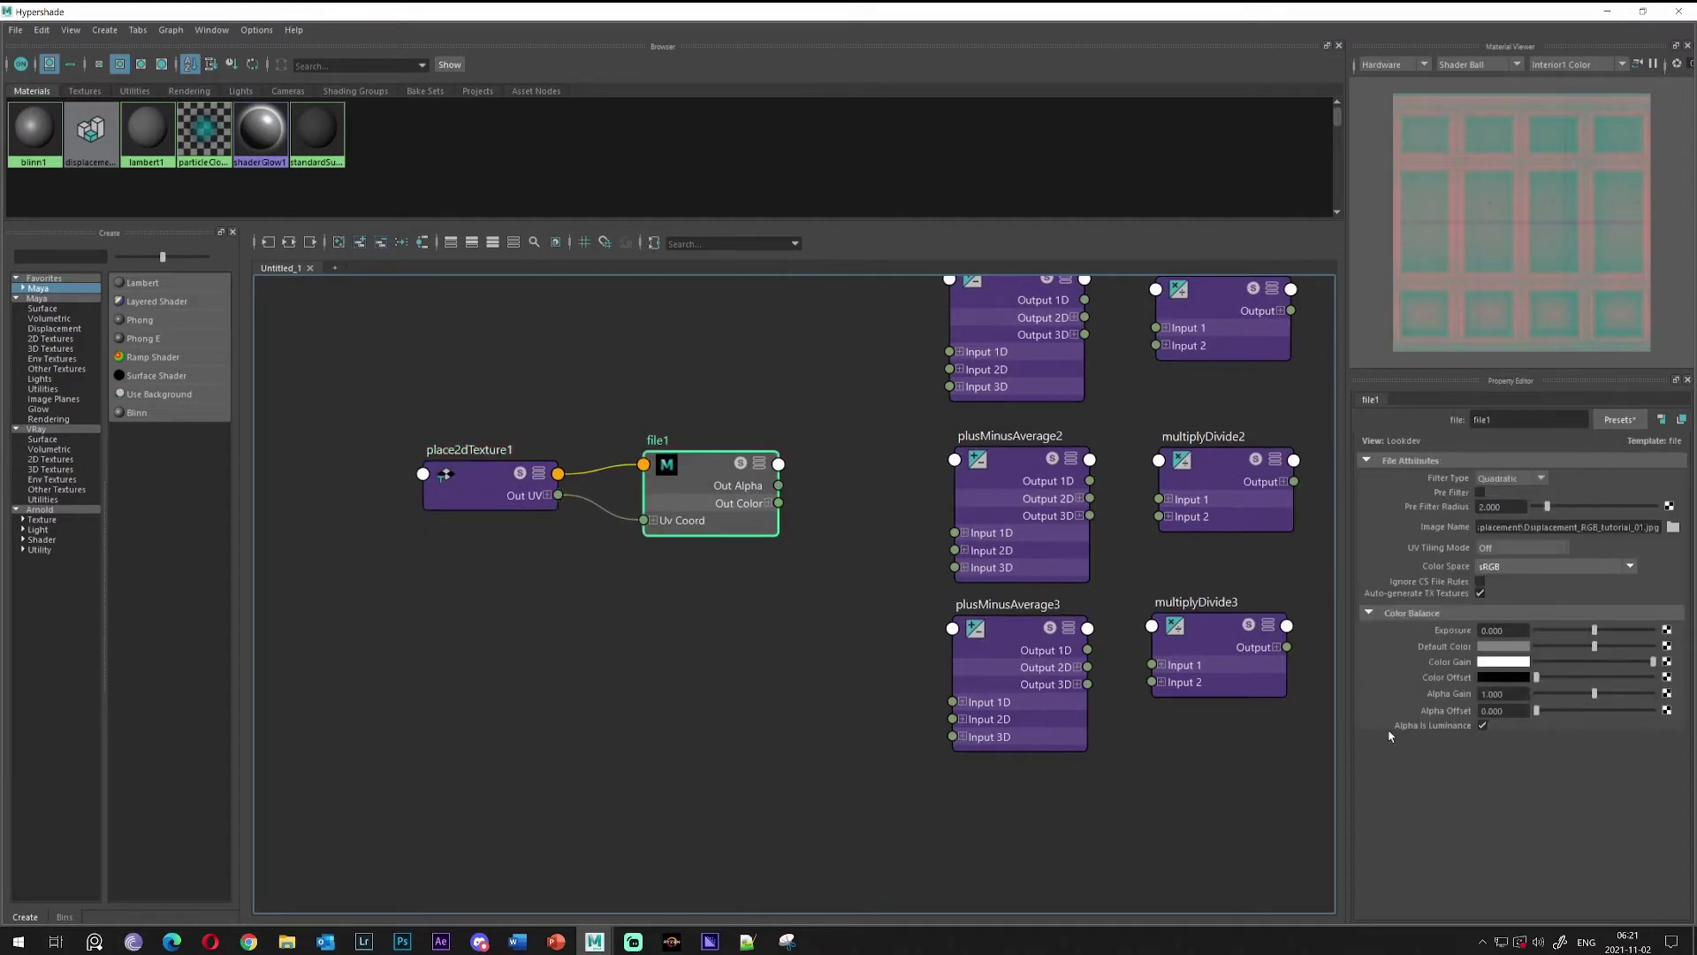
click(1507, 567)
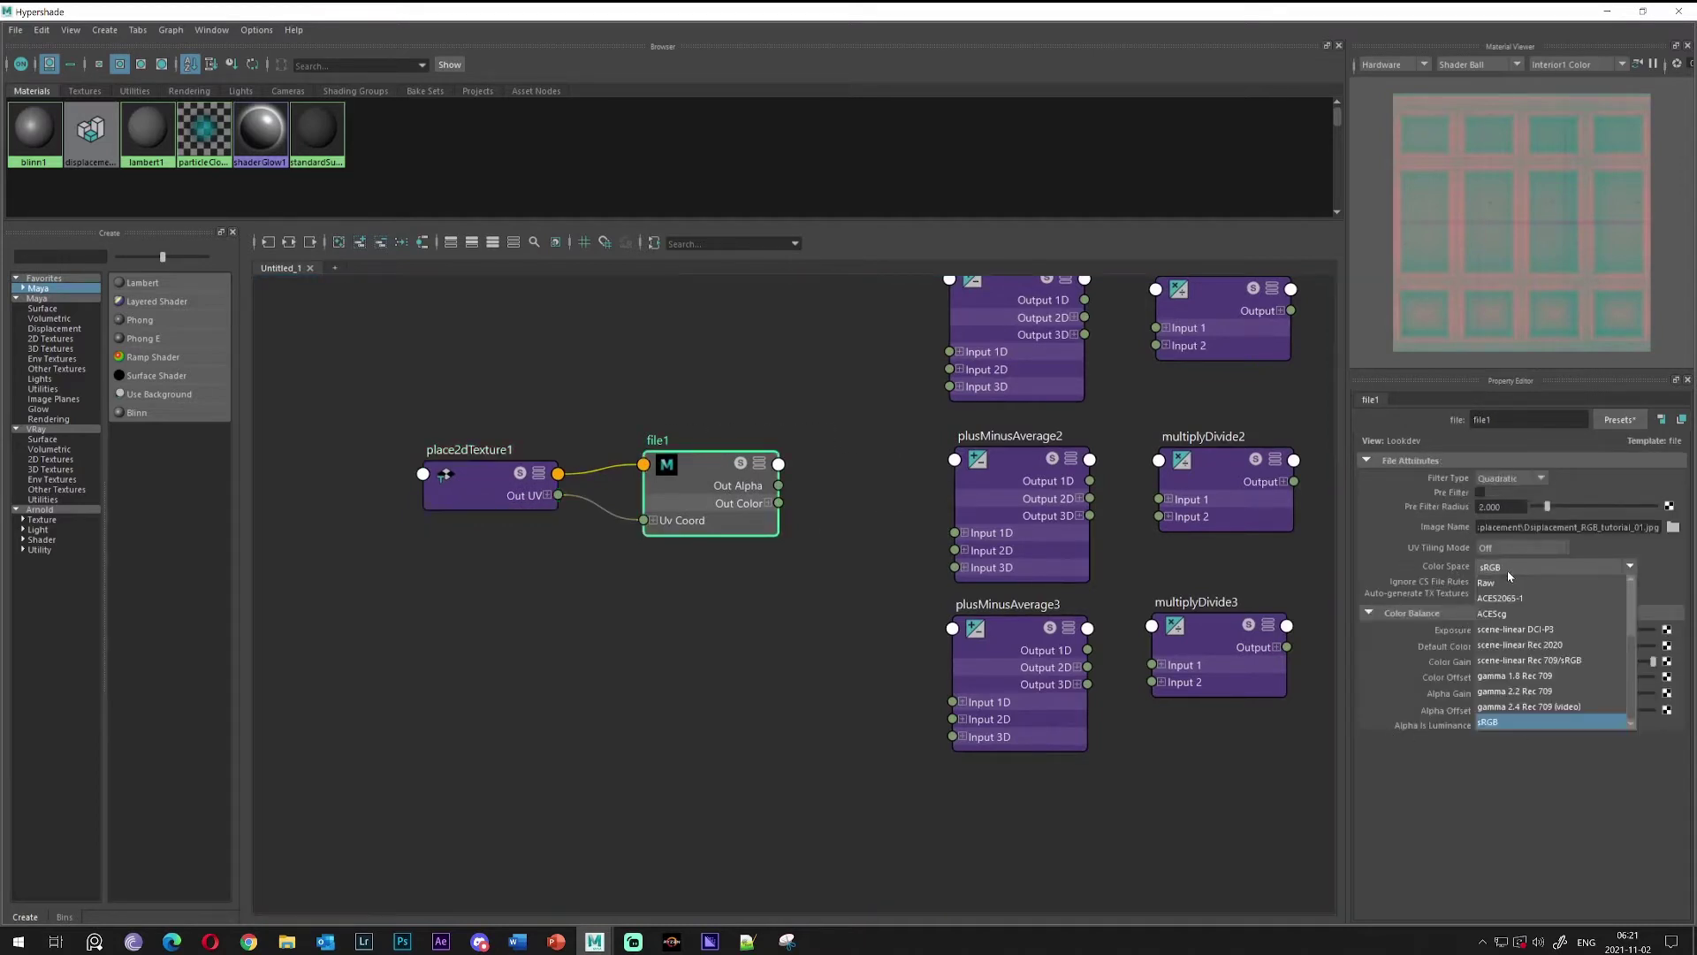
click(1501, 583)
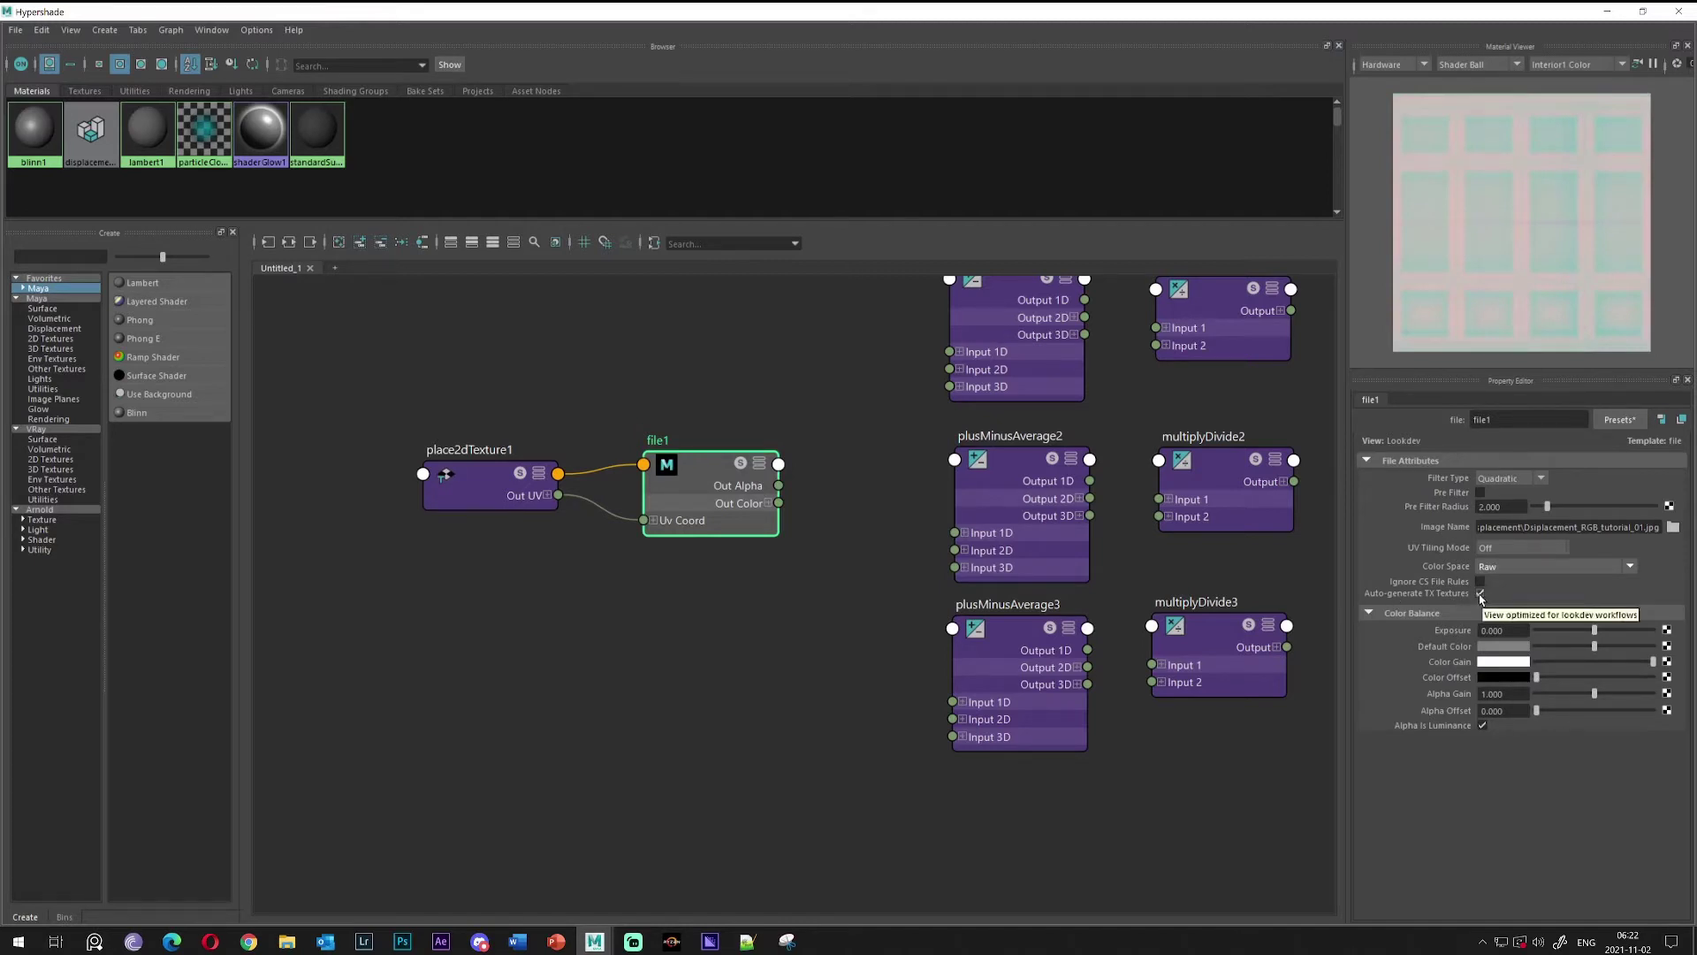
click(879, 681)
Rename the plusMinusAverage1 node to RED_CHANNEL
middle_drag(845, 626, 943, 618)
click(1023, 433)
middle_drag(886, 483, 852, 478)
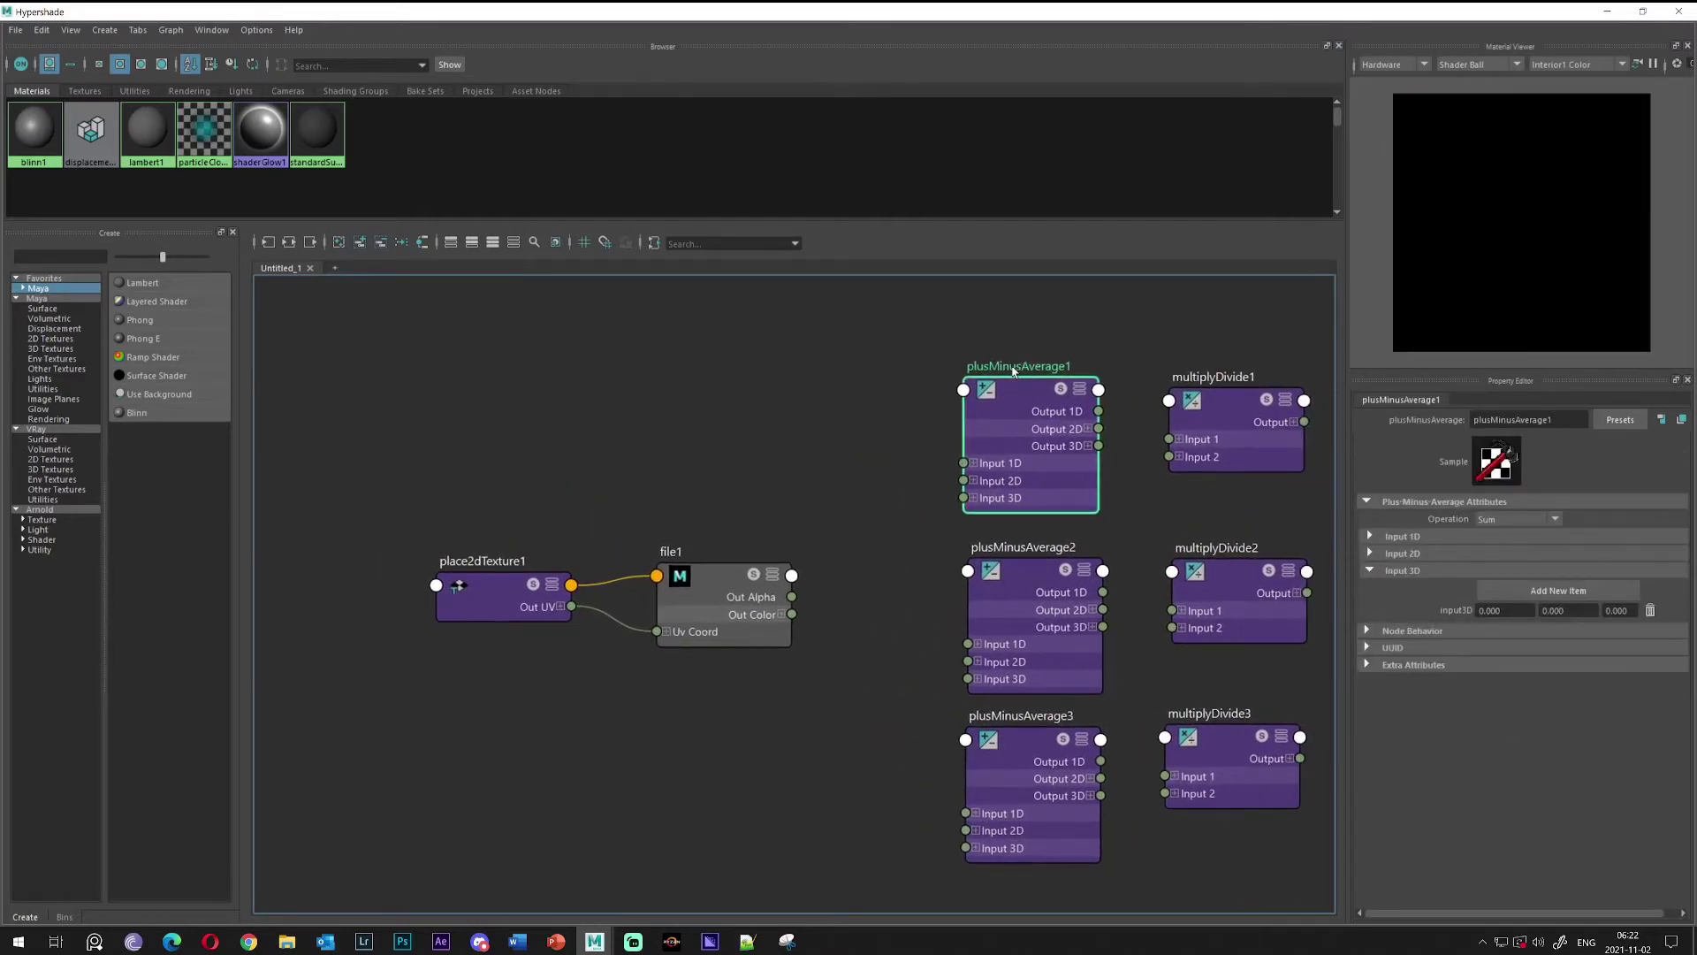
double_click(1013, 368)
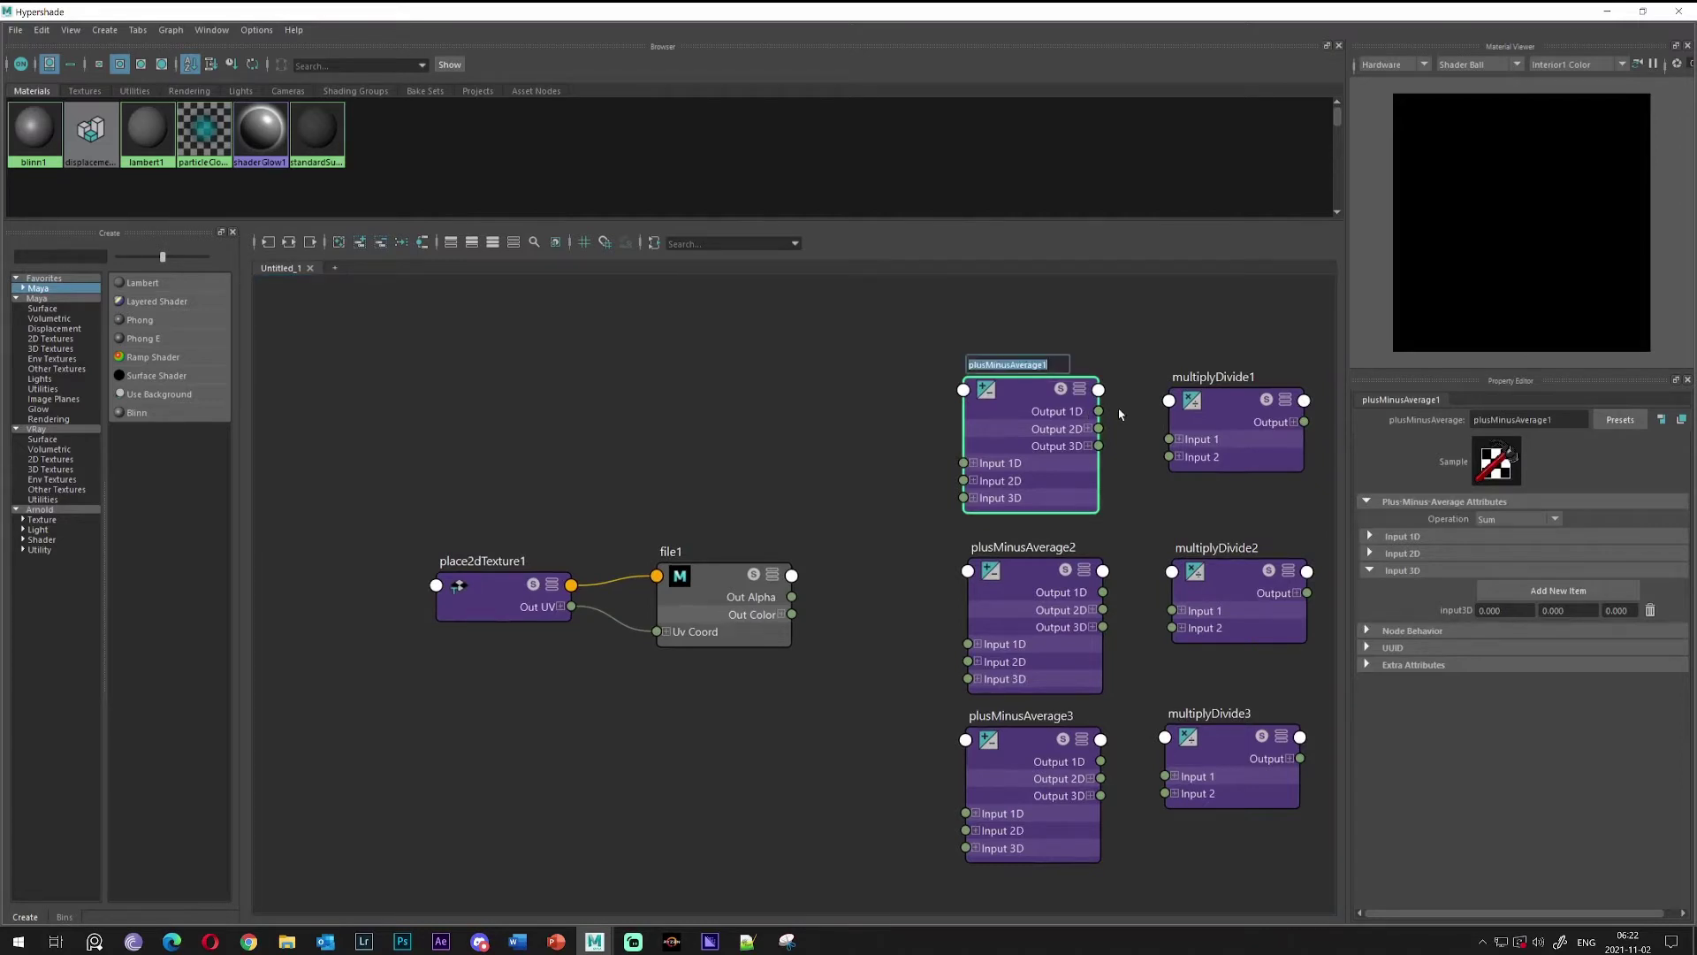
text(RED_CHANNEL)
key(Return)
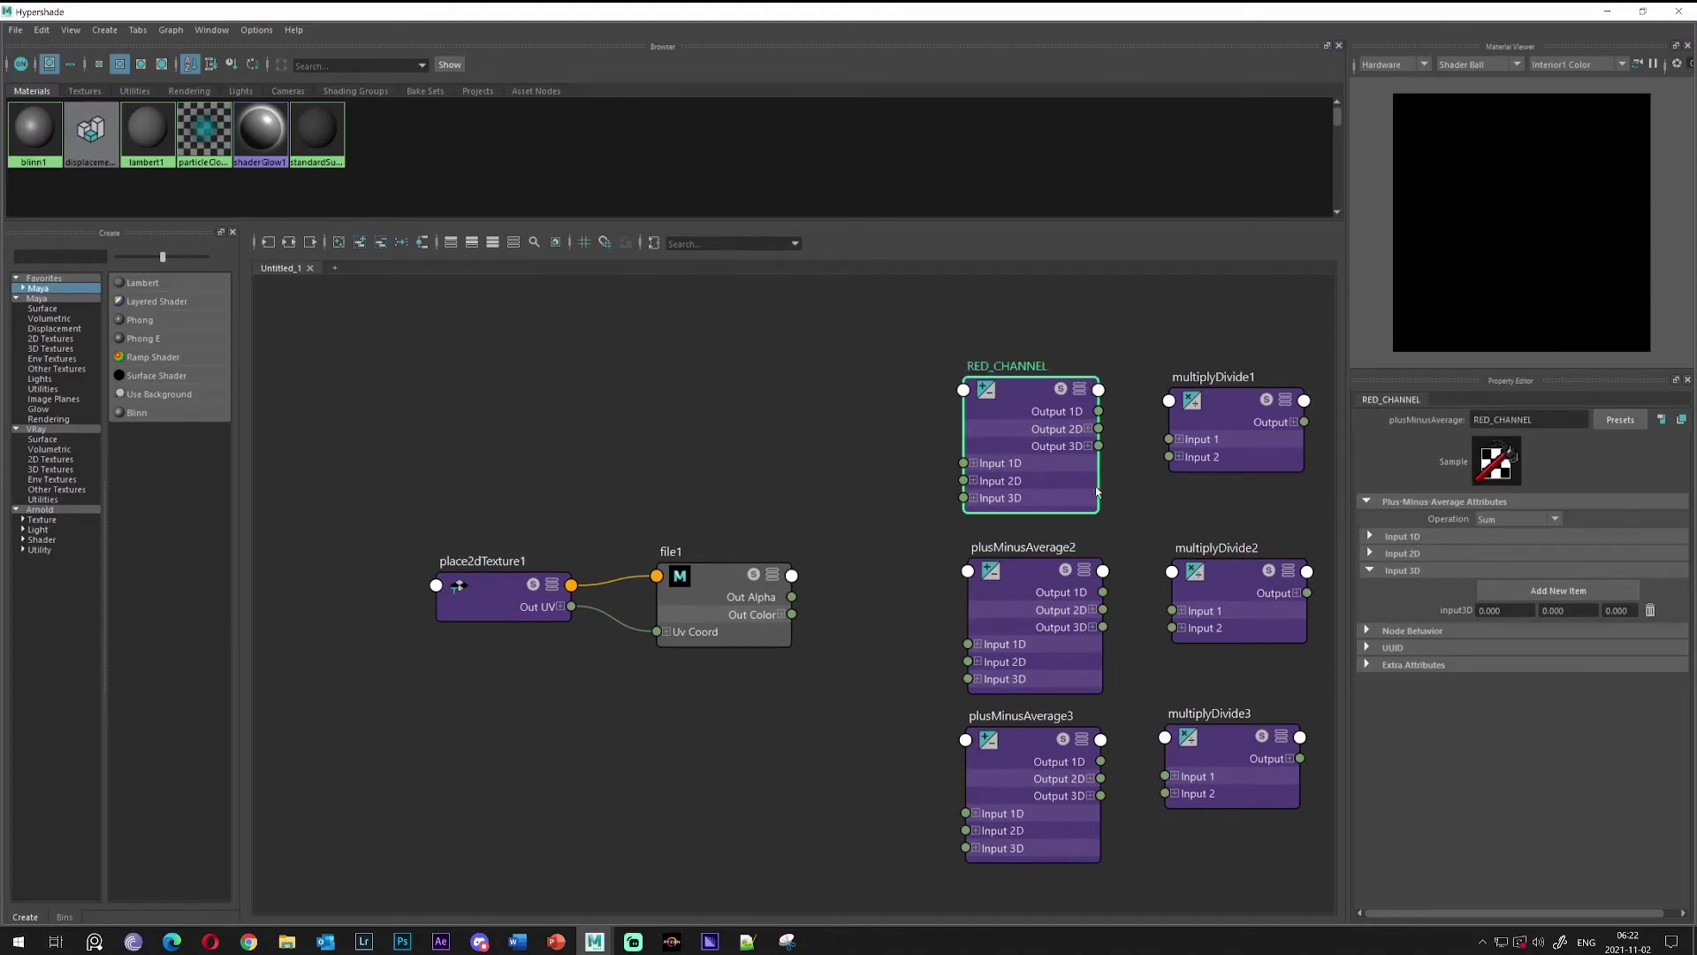
Rename the multiplyDivide1 node to RED_POWER
alt+middle_drag(1097, 492, 966, 470)
double_click(1082, 355)
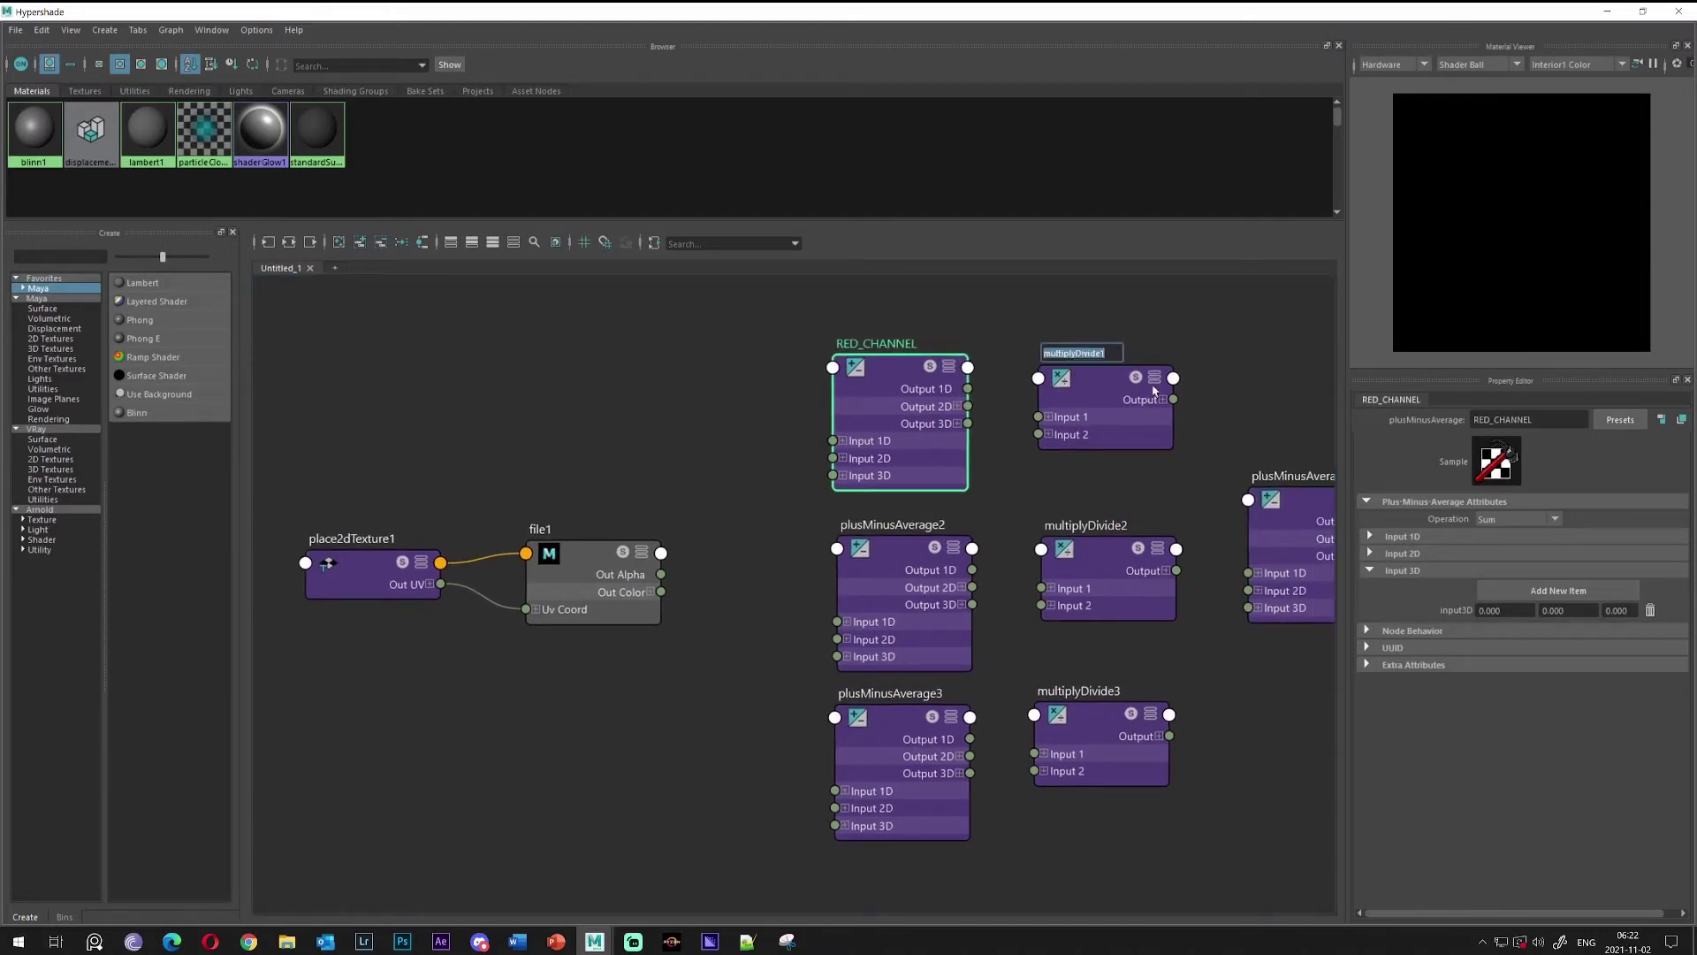
text(RED POWER)
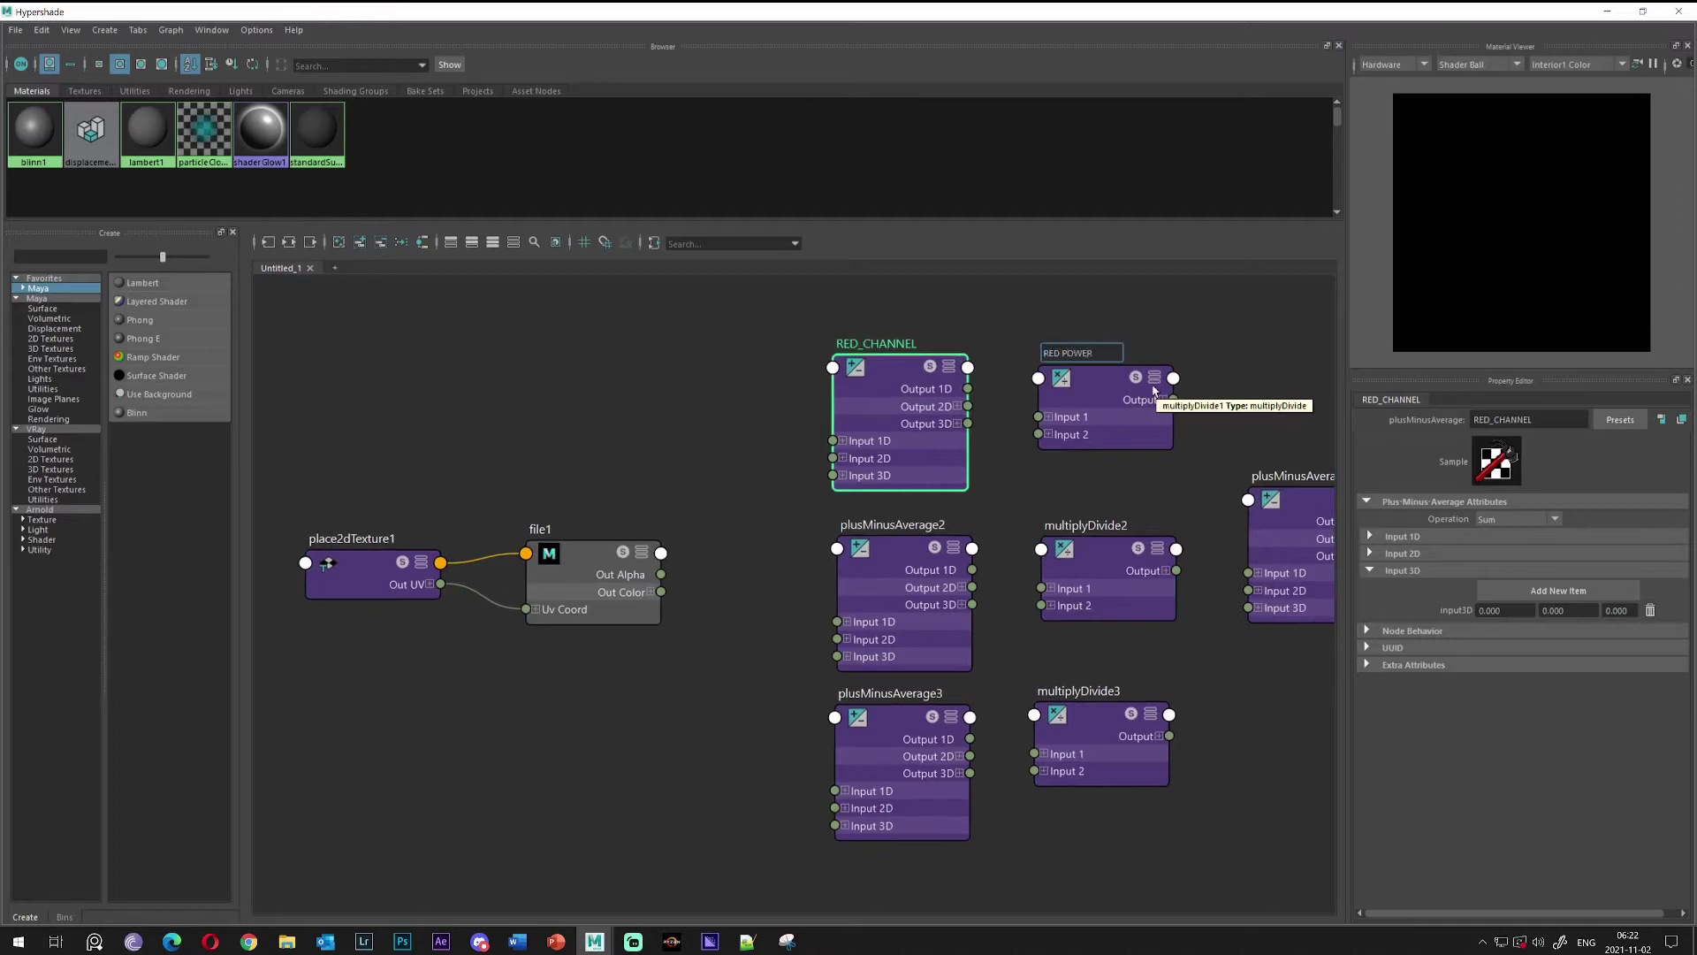
key(Return)
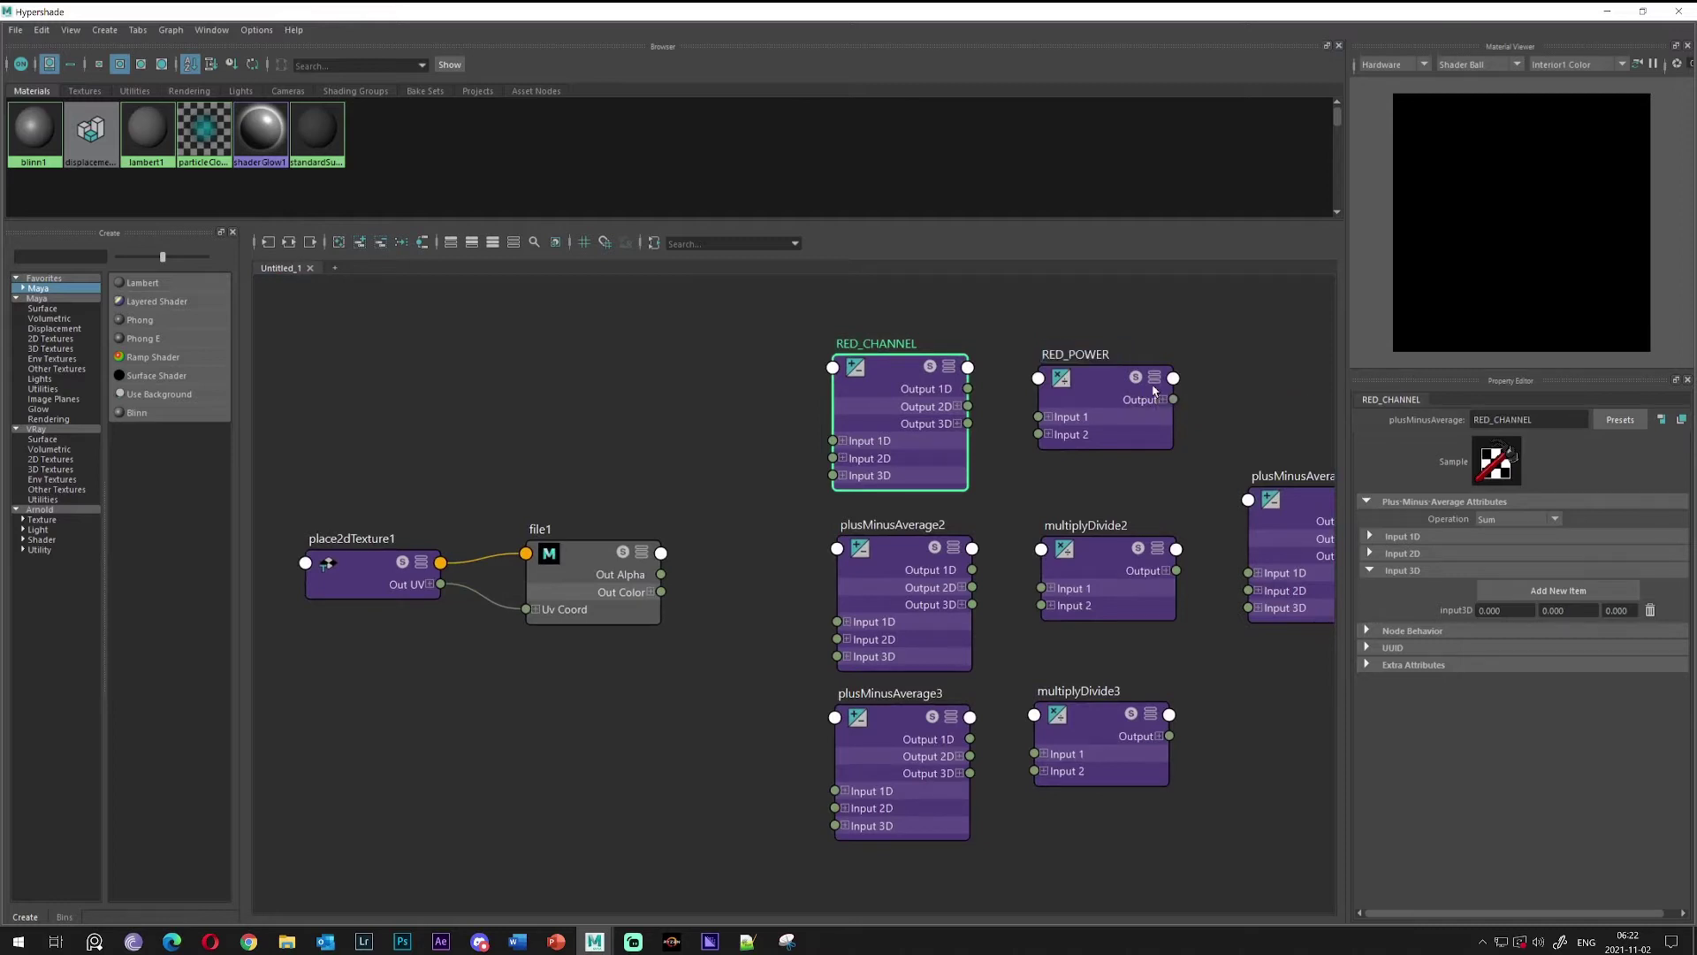
Expand RED_CHANNEL's Input 3D and its Input 3D[0] item down to the x, y and z sub-inputs
alt+middle_drag(879, 421, 740, 426)
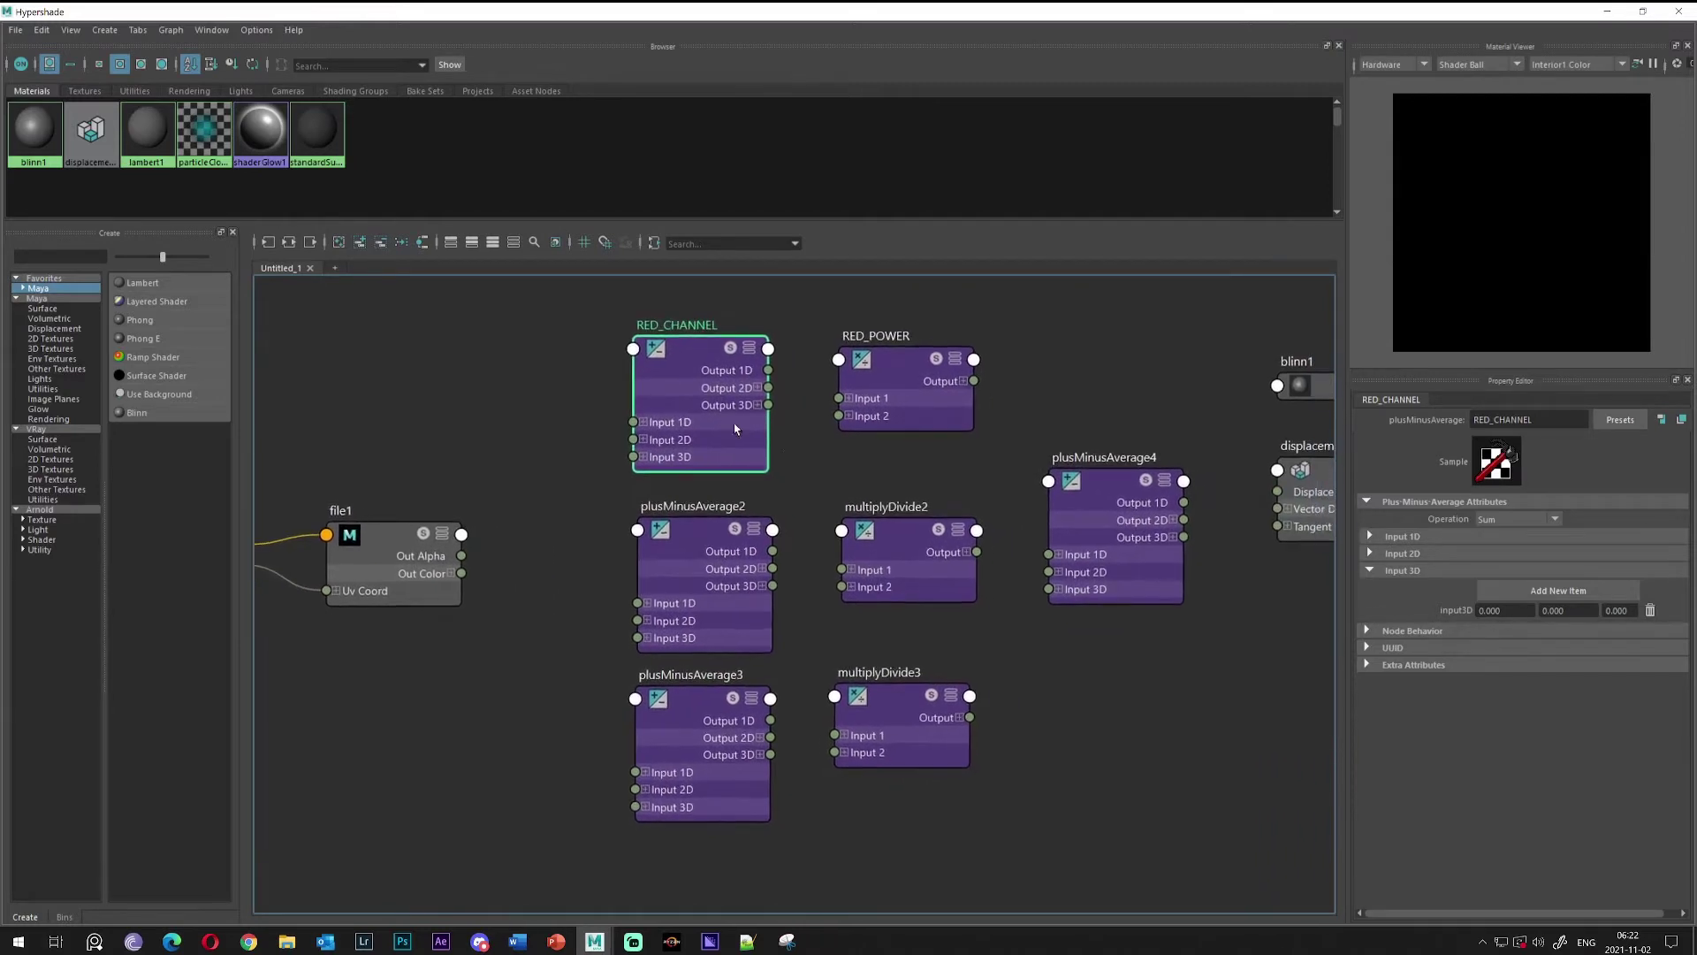
alt+middle_drag(483, 510, 751, 509)
scroll(751, 509, up, 5)
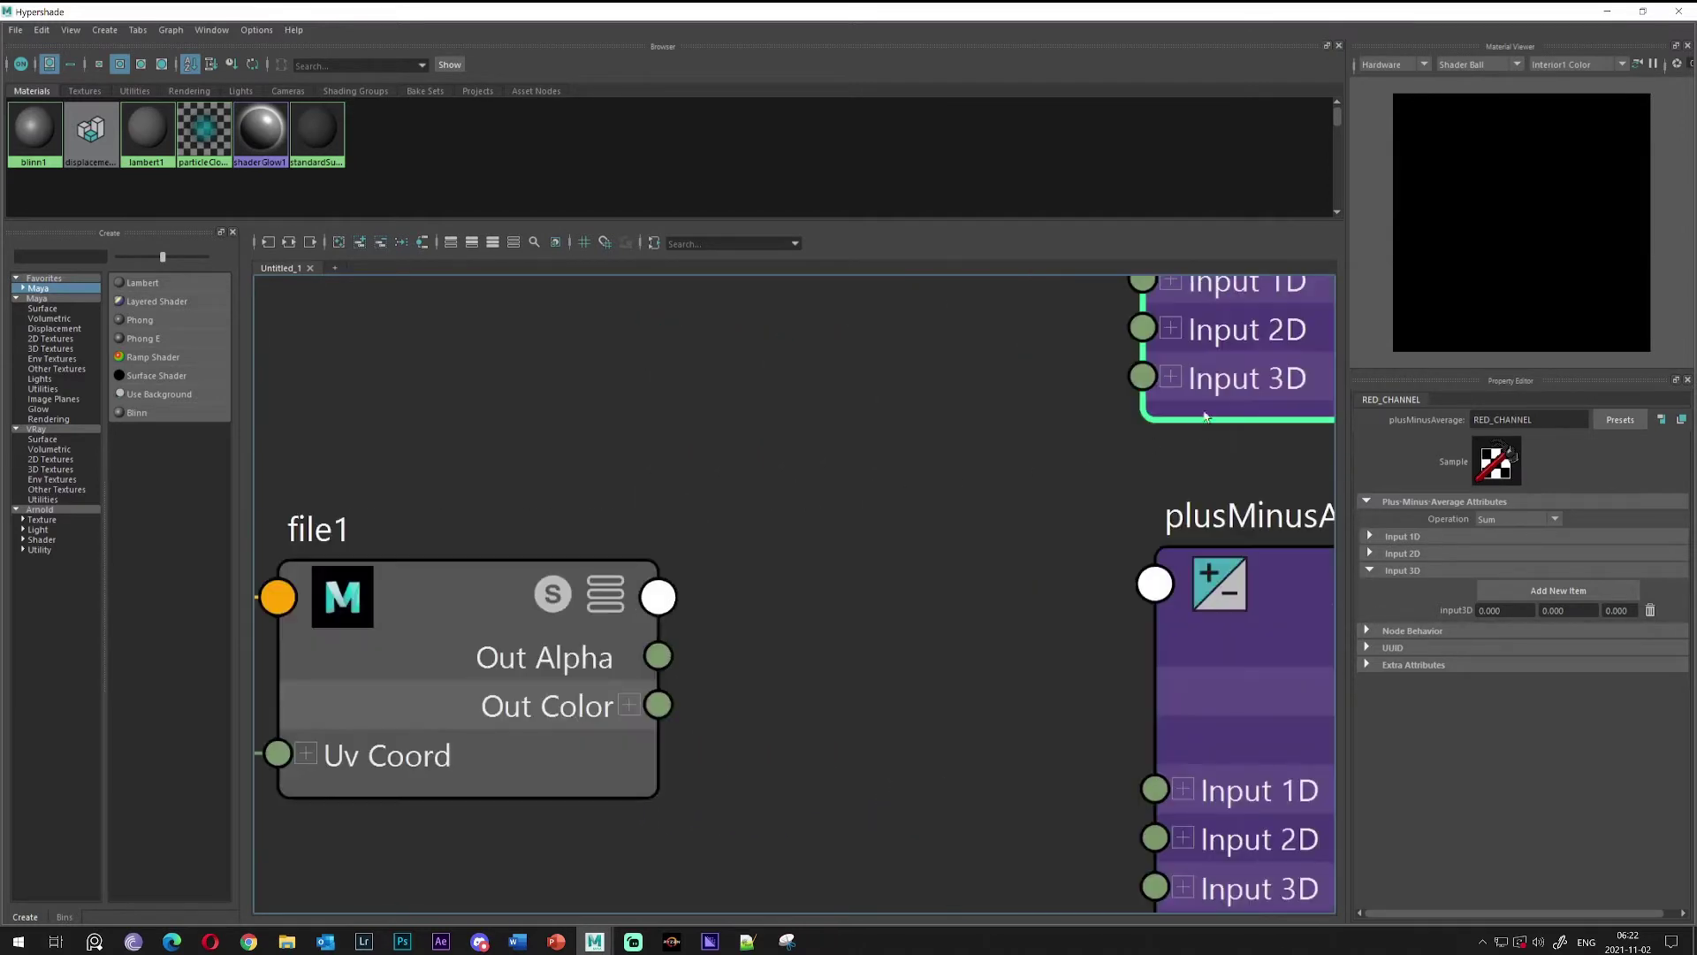
click(1170, 377)
scroll(1022, 440, down, 3)
alt+middle_drag(1023, 440, 862, 501)
click(1072, 431)
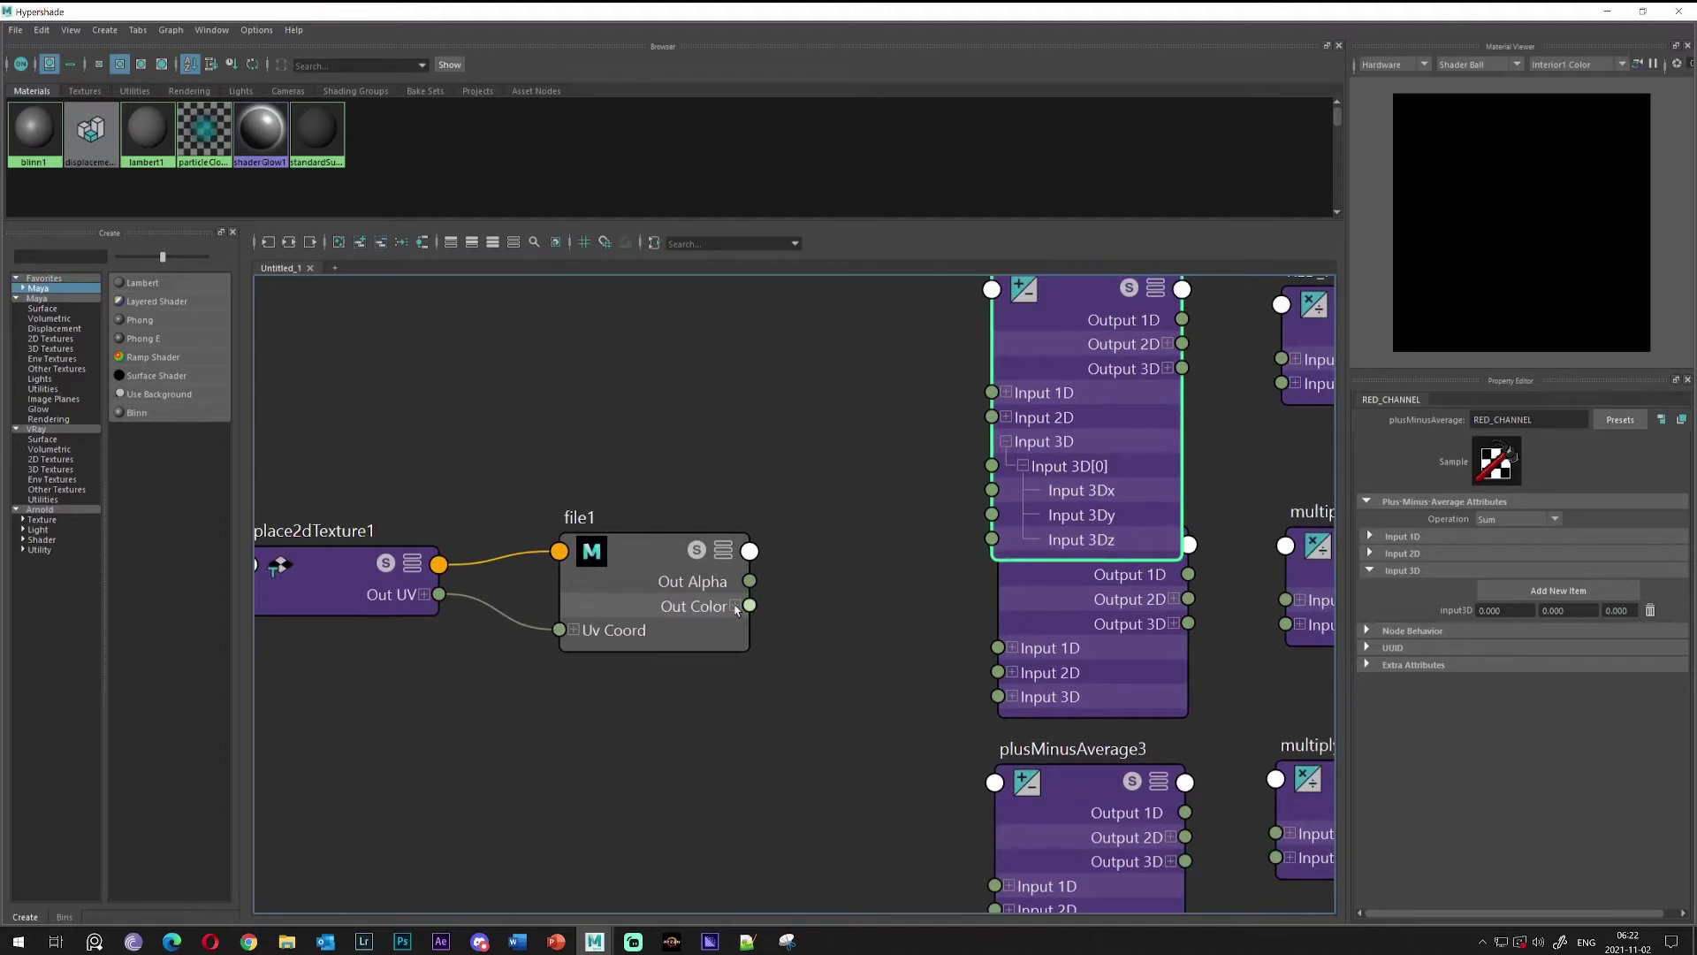
Select file1 to preview its texture and expand its Out Color into the separate R, G and B outputs
alt+middle_drag(777, 499, 844, 455)
drag(597, 462, 898, 652)
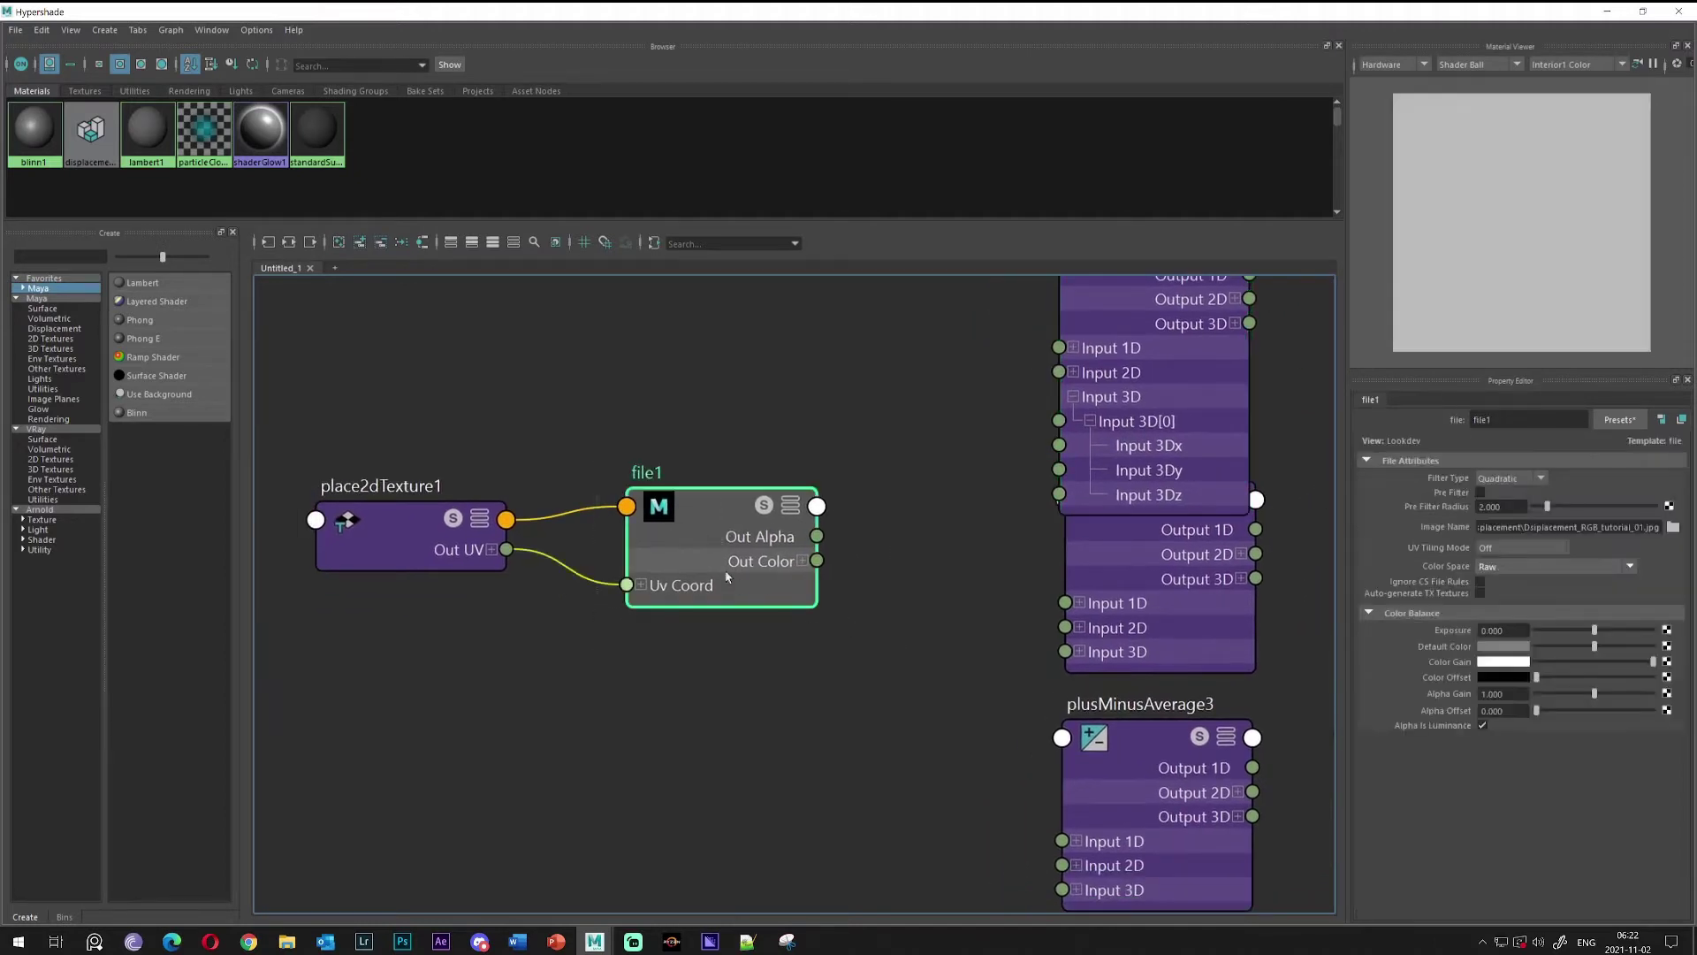
alt+middle_drag(903, 594, 881, 545)
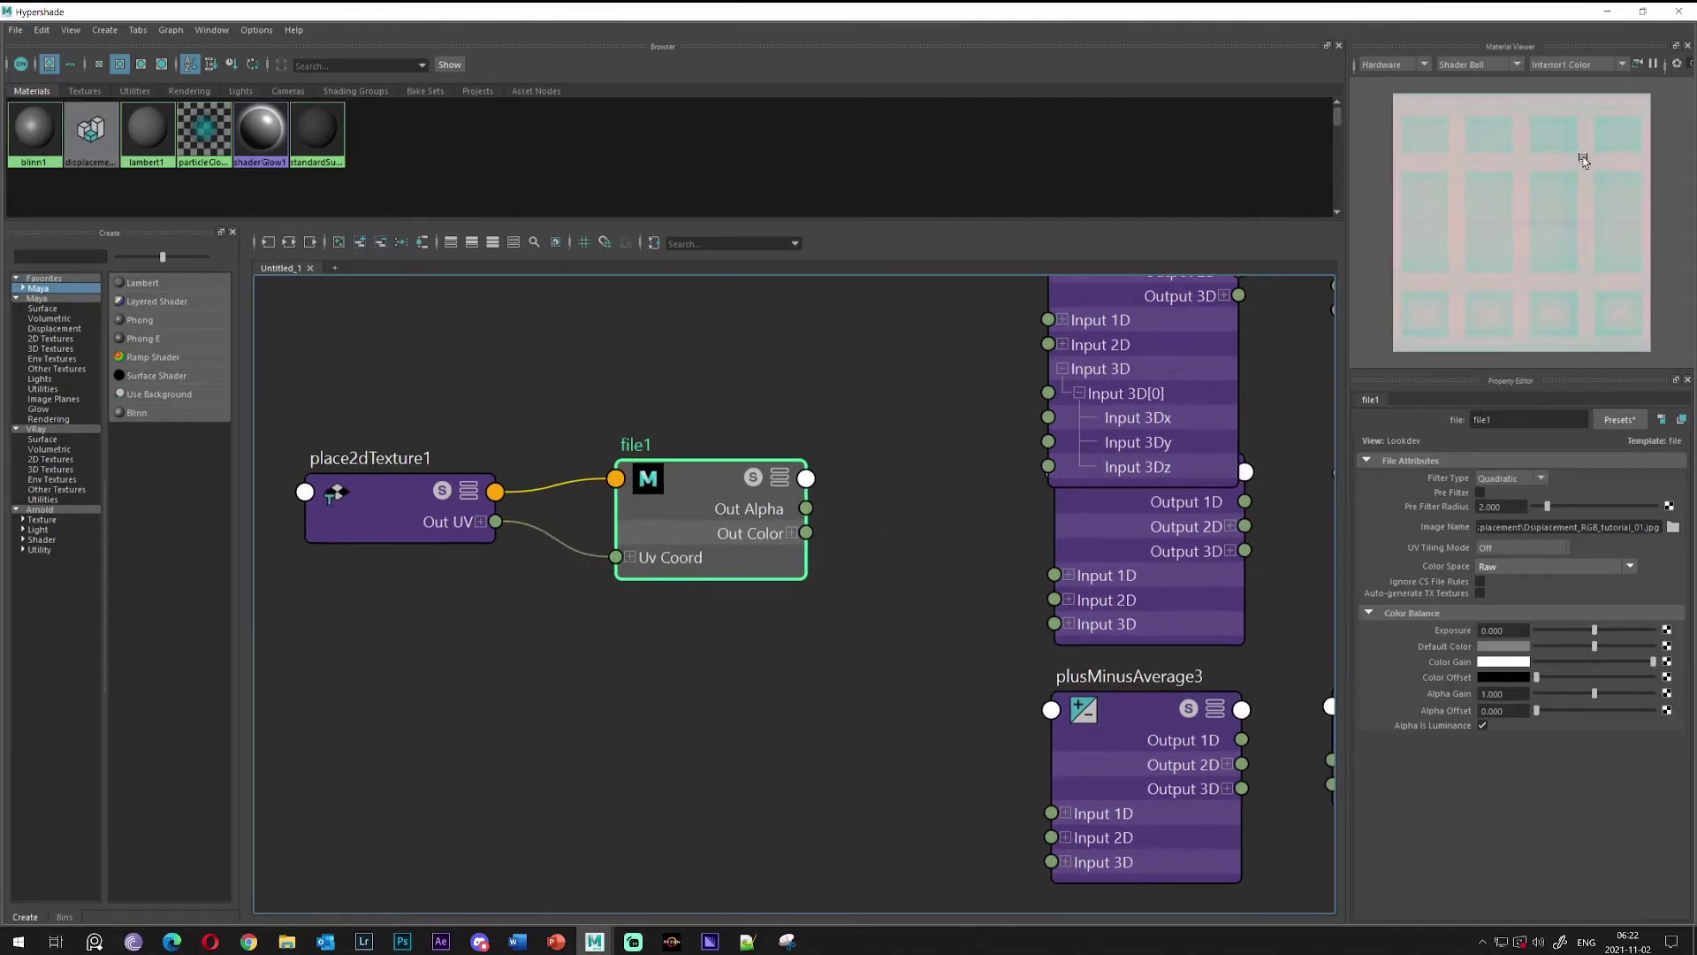
click(792, 532)
alt+middle_drag(880, 548, 795, 636)
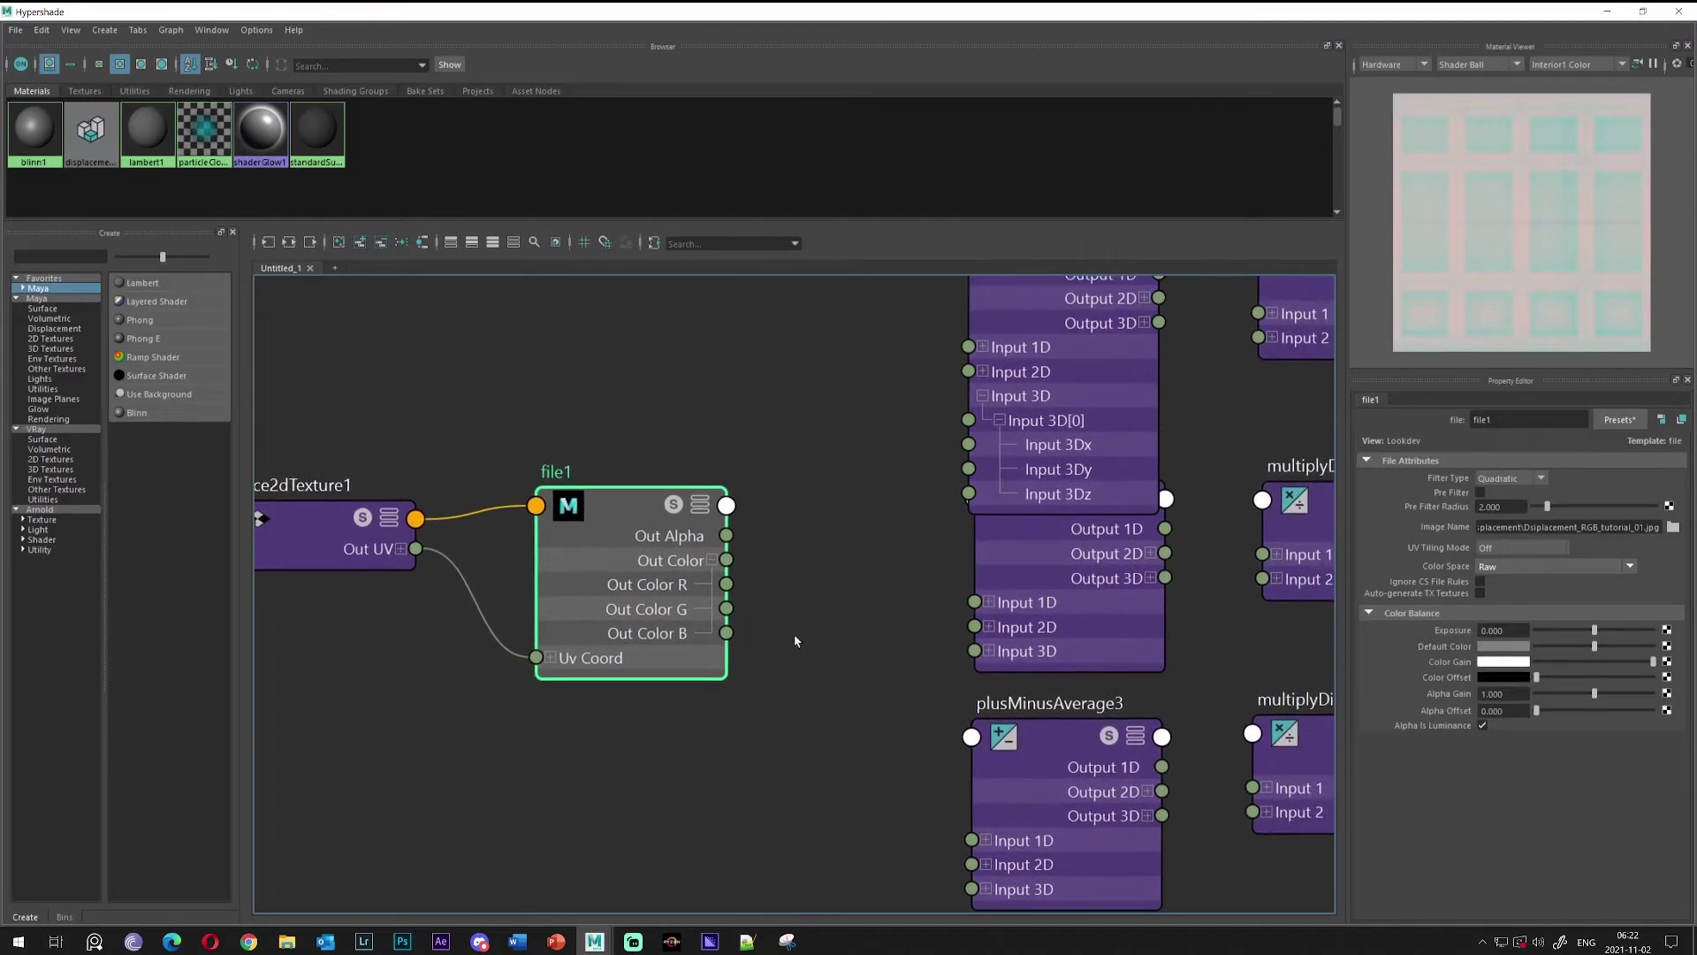
alt+middle_drag(824, 546, 809, 583)
Move RED_CHANNEL closer to file1 and connect Out Color R to its Input 3Dx, Input 3Dy and Input 3Dz
drag(1010, 384, 836, 388)
alt+middle_drag(835, 388, 778, 652)
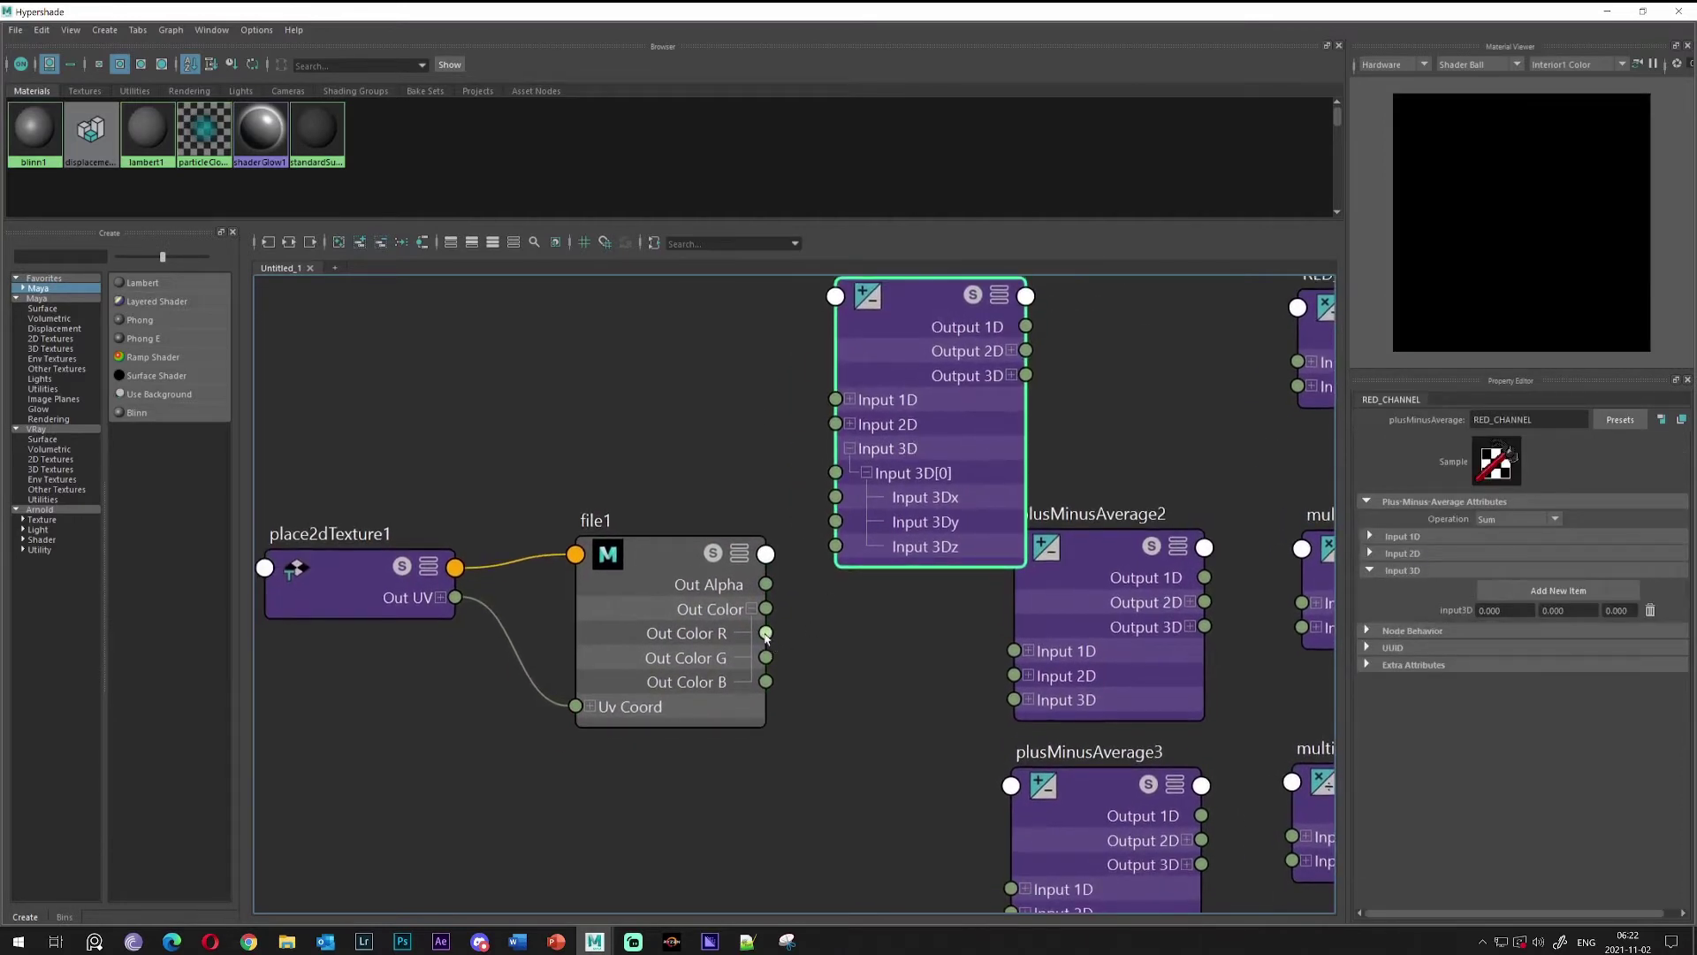
drag(766, 634, 835, 497)
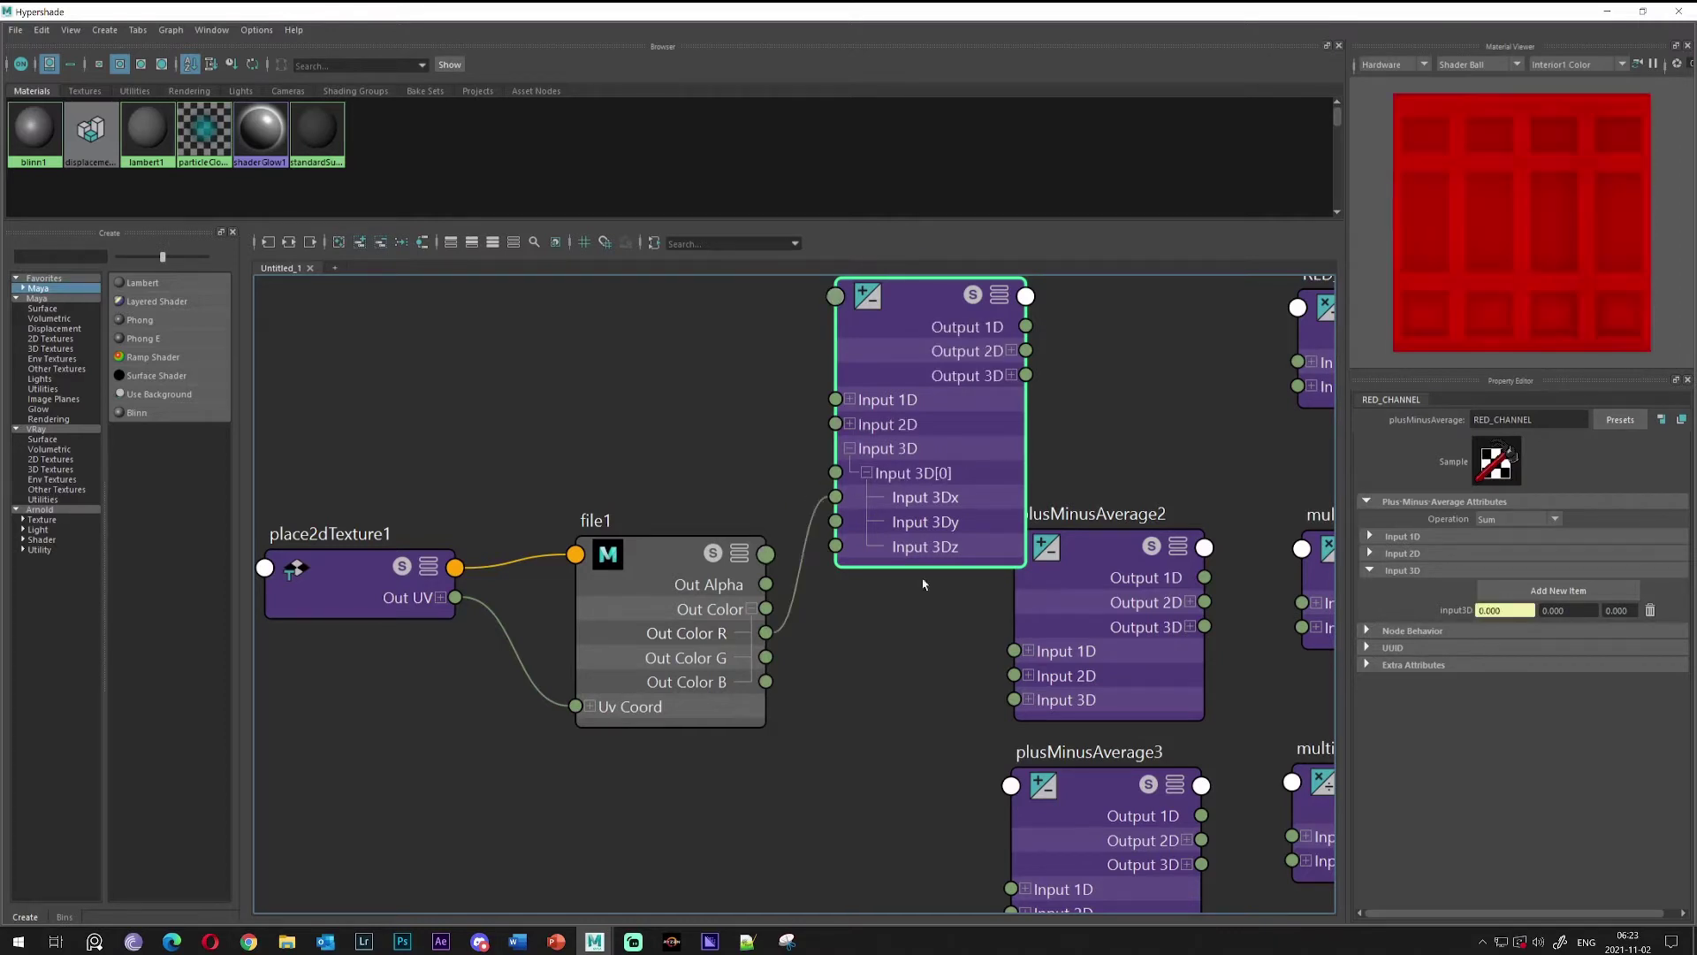
drag(766, 634, 836, 521)
drag(767, 633, 837, 545)
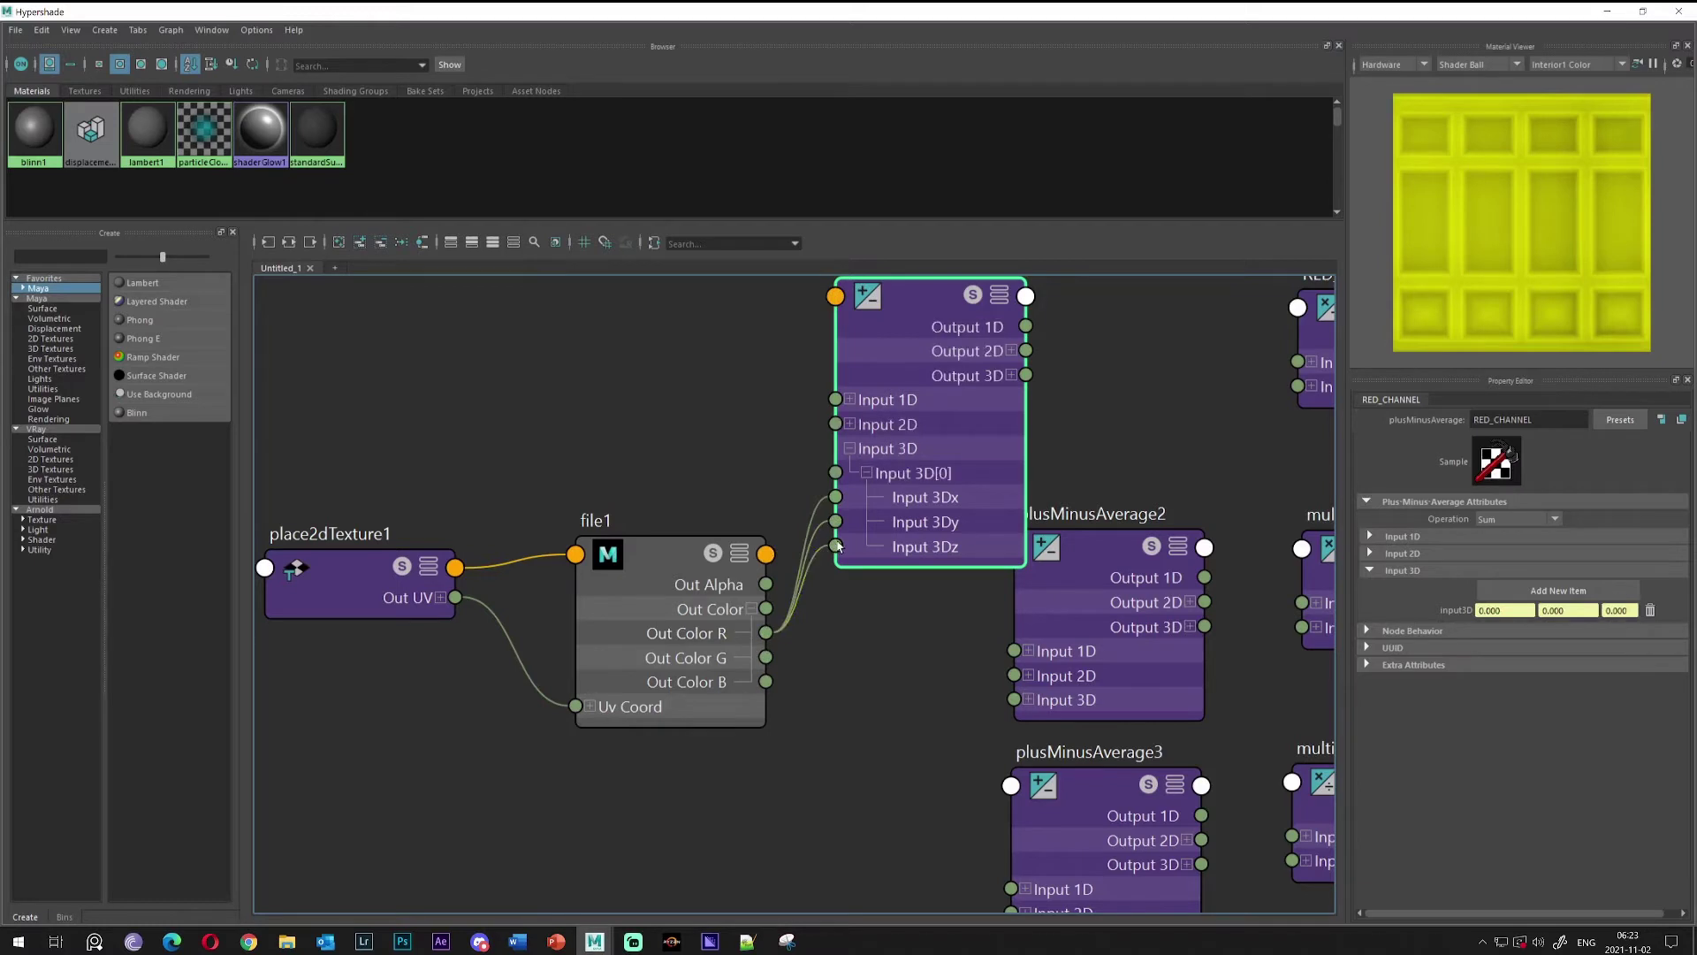
alt+middle_drag(882, 648, 815, 720)
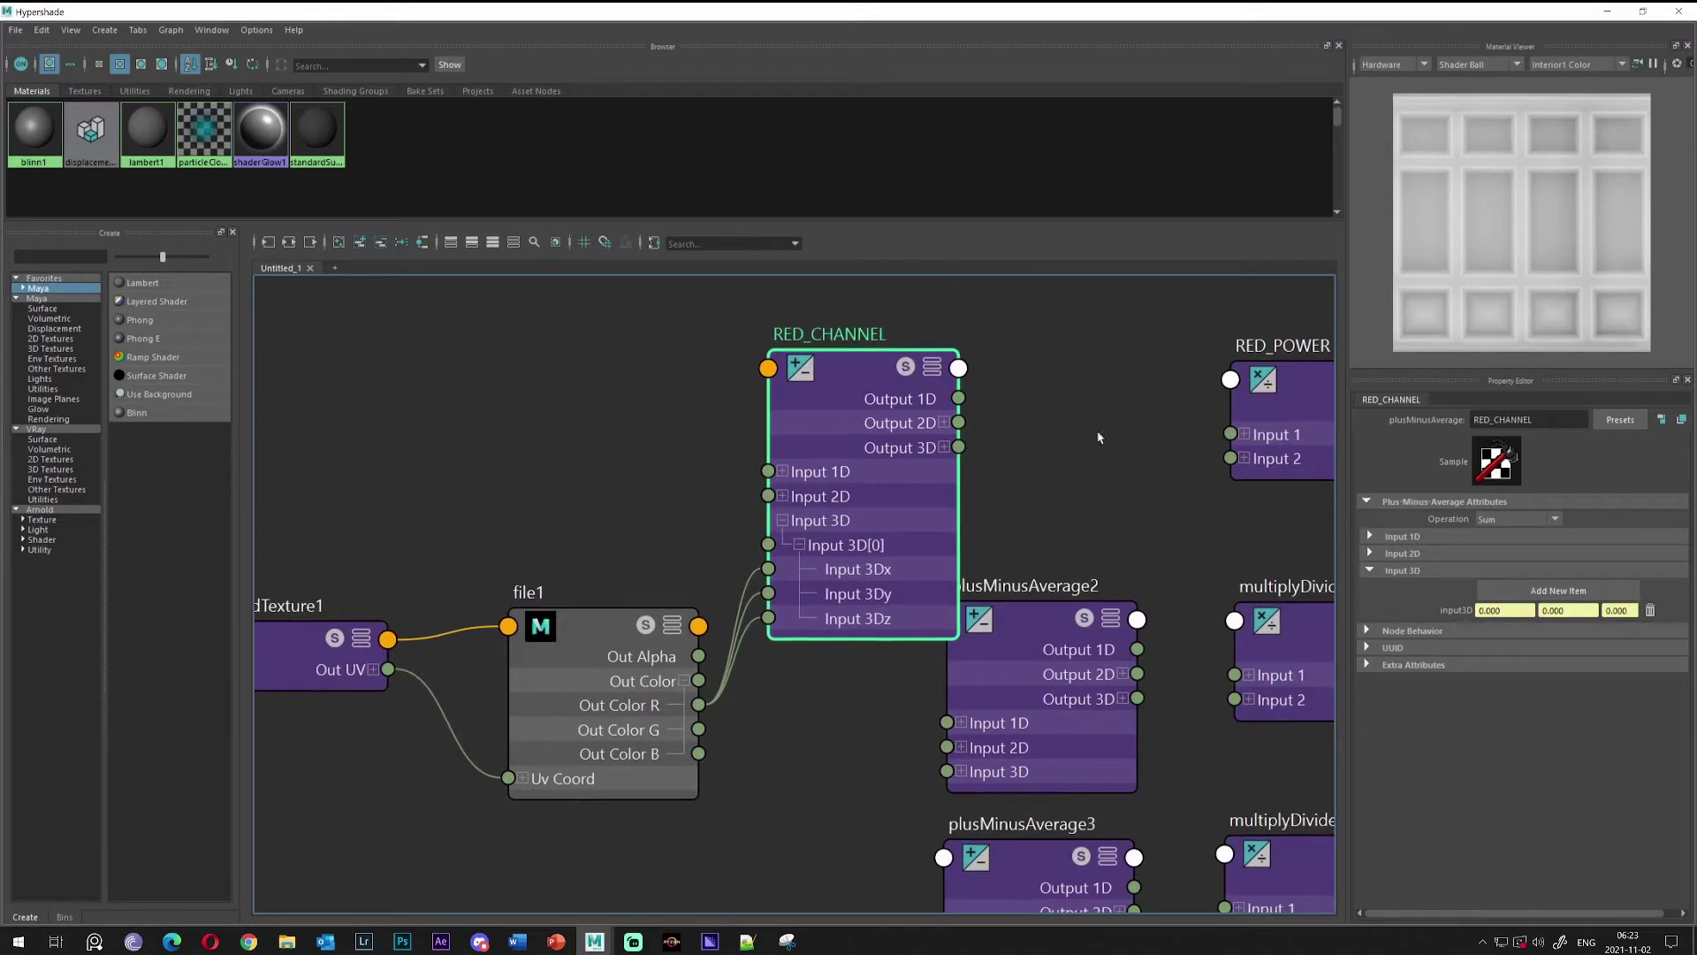
Move RED_CHANNEL up above plusMinusAverage2 and align plusMinusAverage2 beneath it
drag(826, 395, 955, 309)
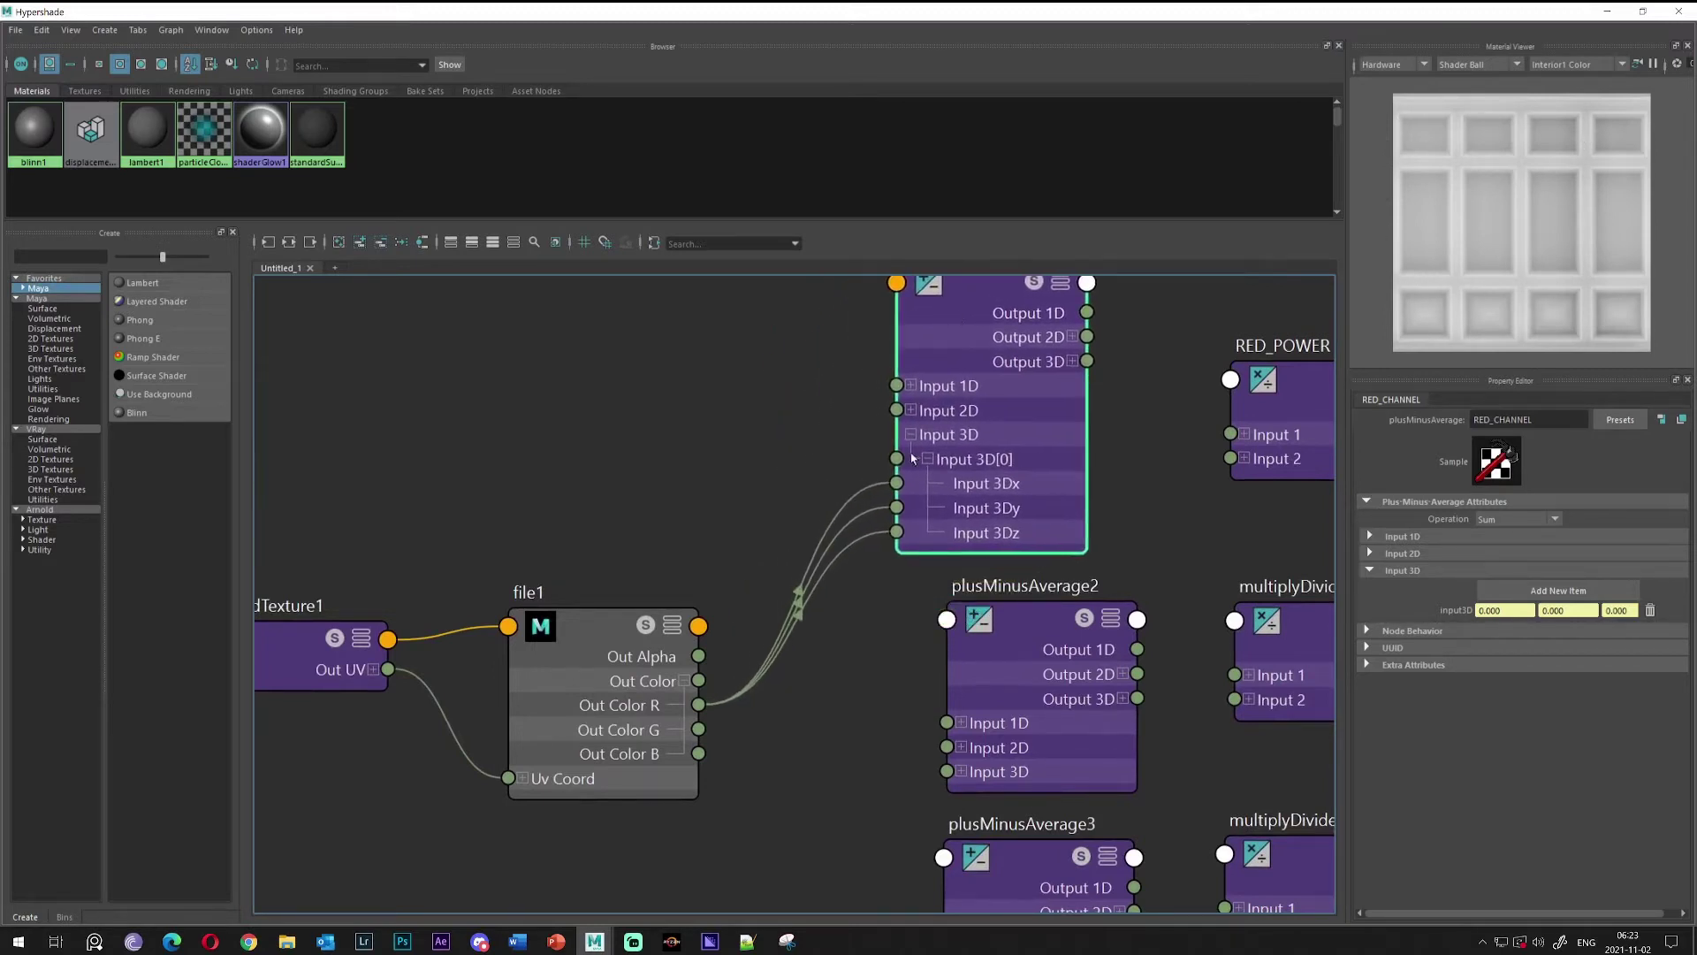
alt+middle_drag(852, 676, 875, 561)
drag(1052, 522, 997, 529)
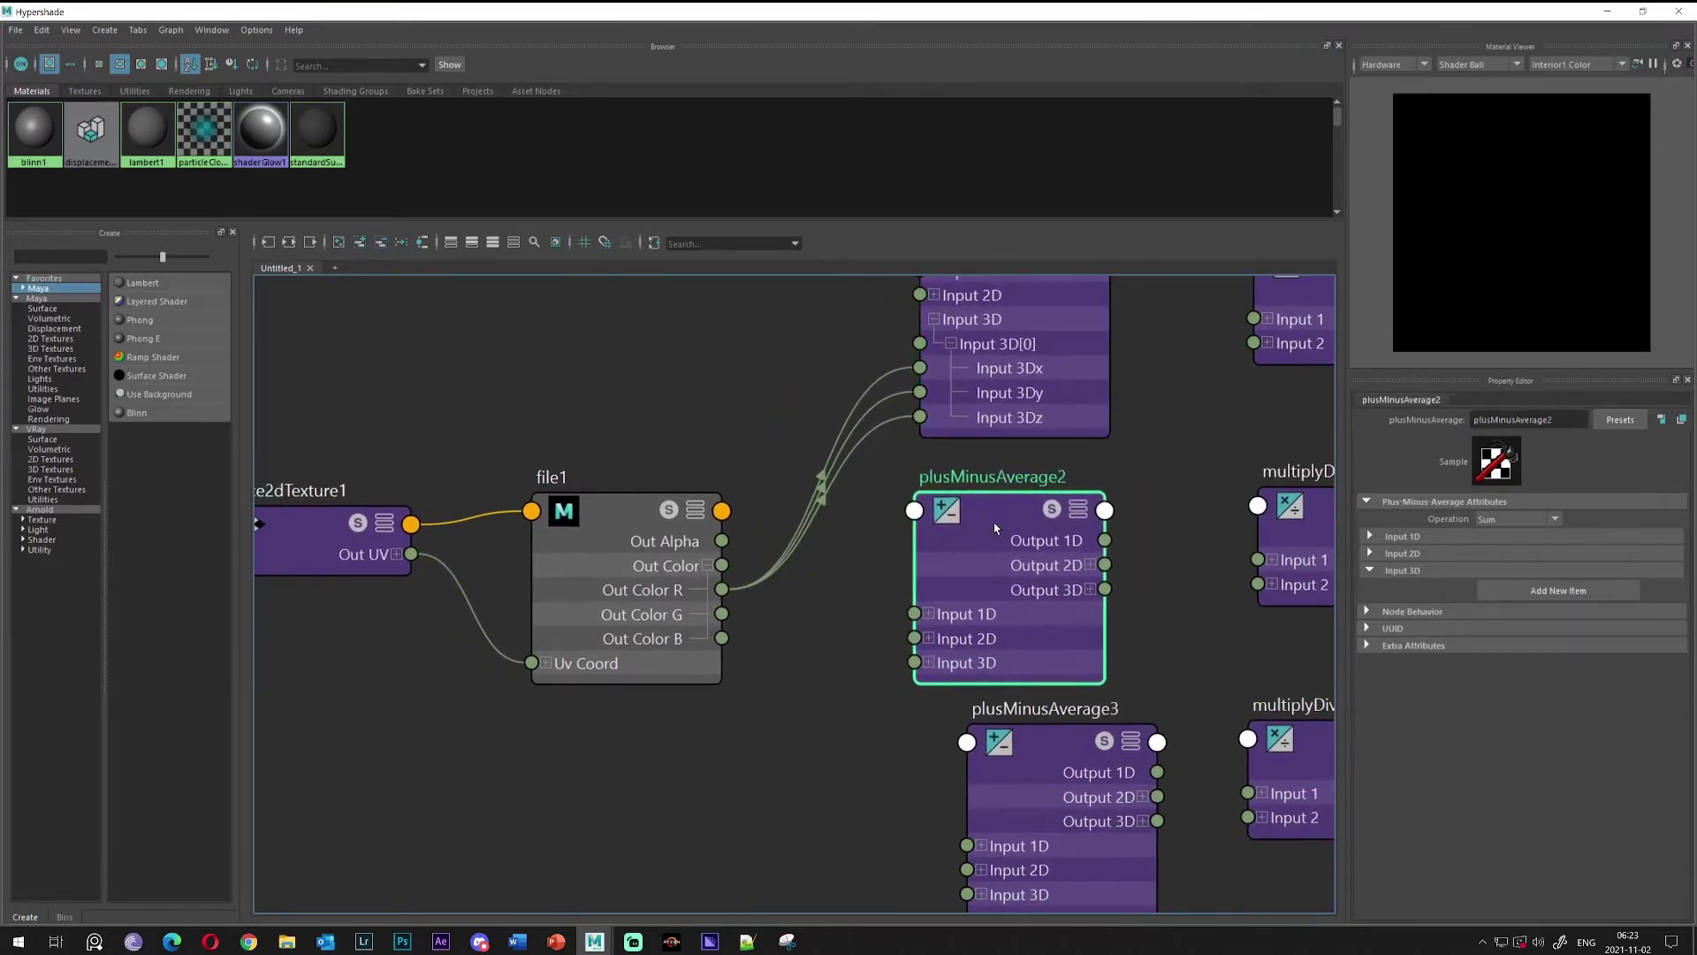
Rename plusMinusAverage2 to GREEN_CHANNEL and nudge the node slightly up
double_click(991, 480)
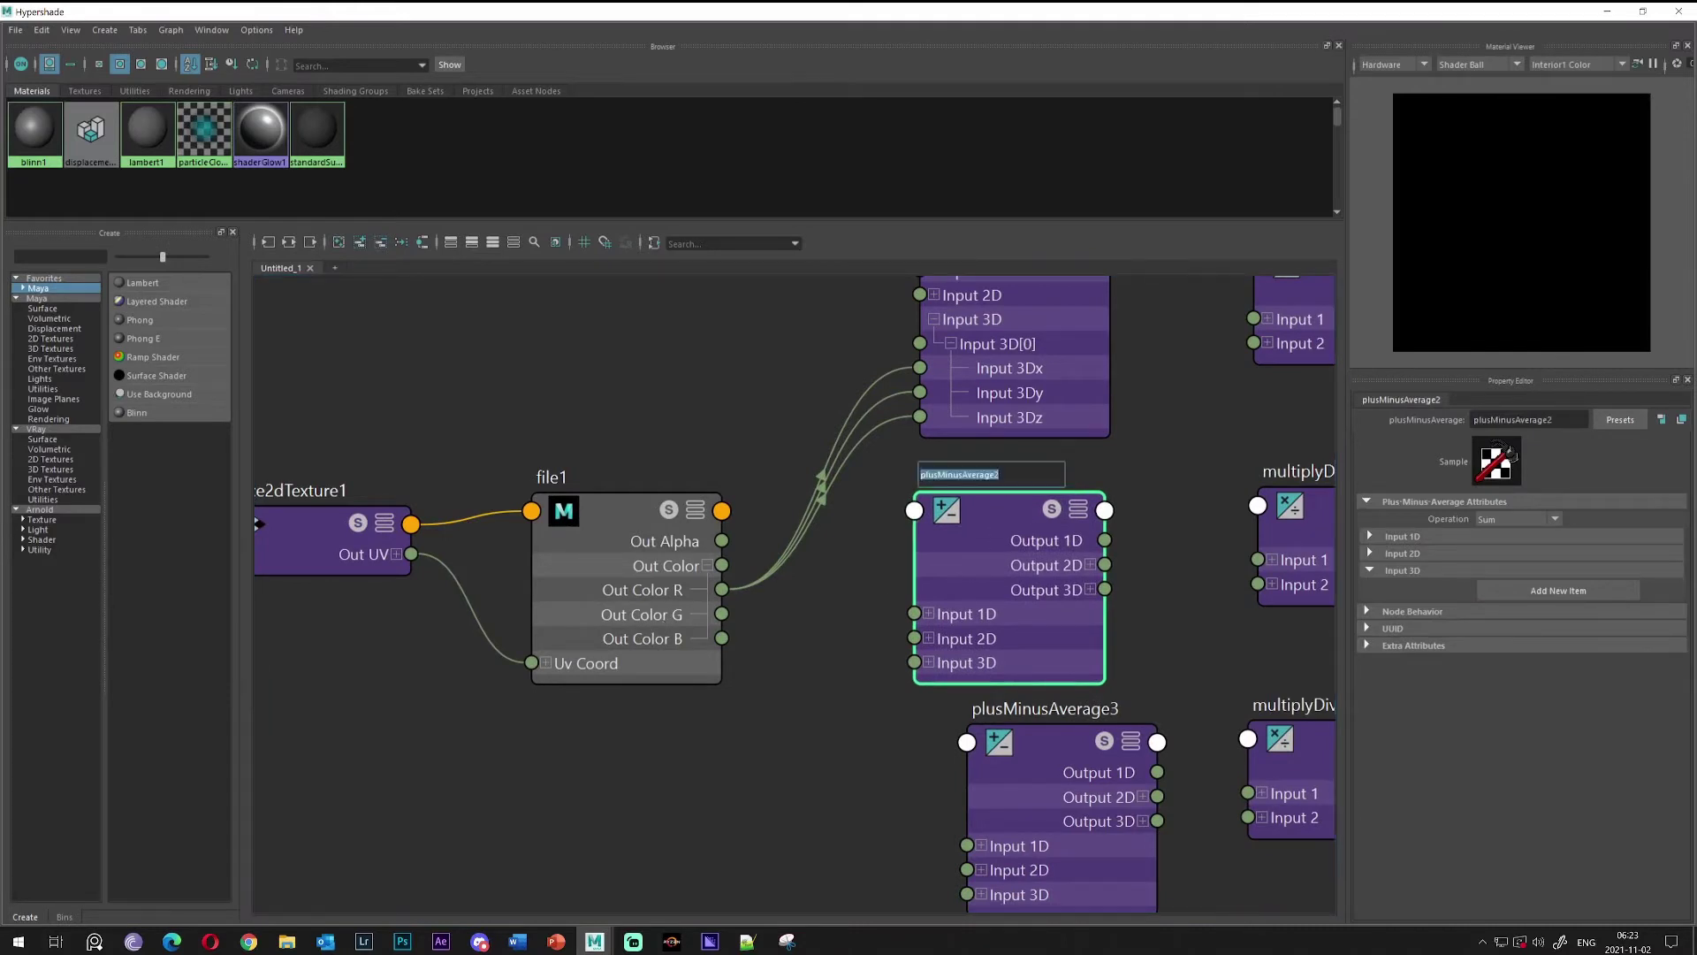
text(GREEN_CHANNEL)
key(Return)
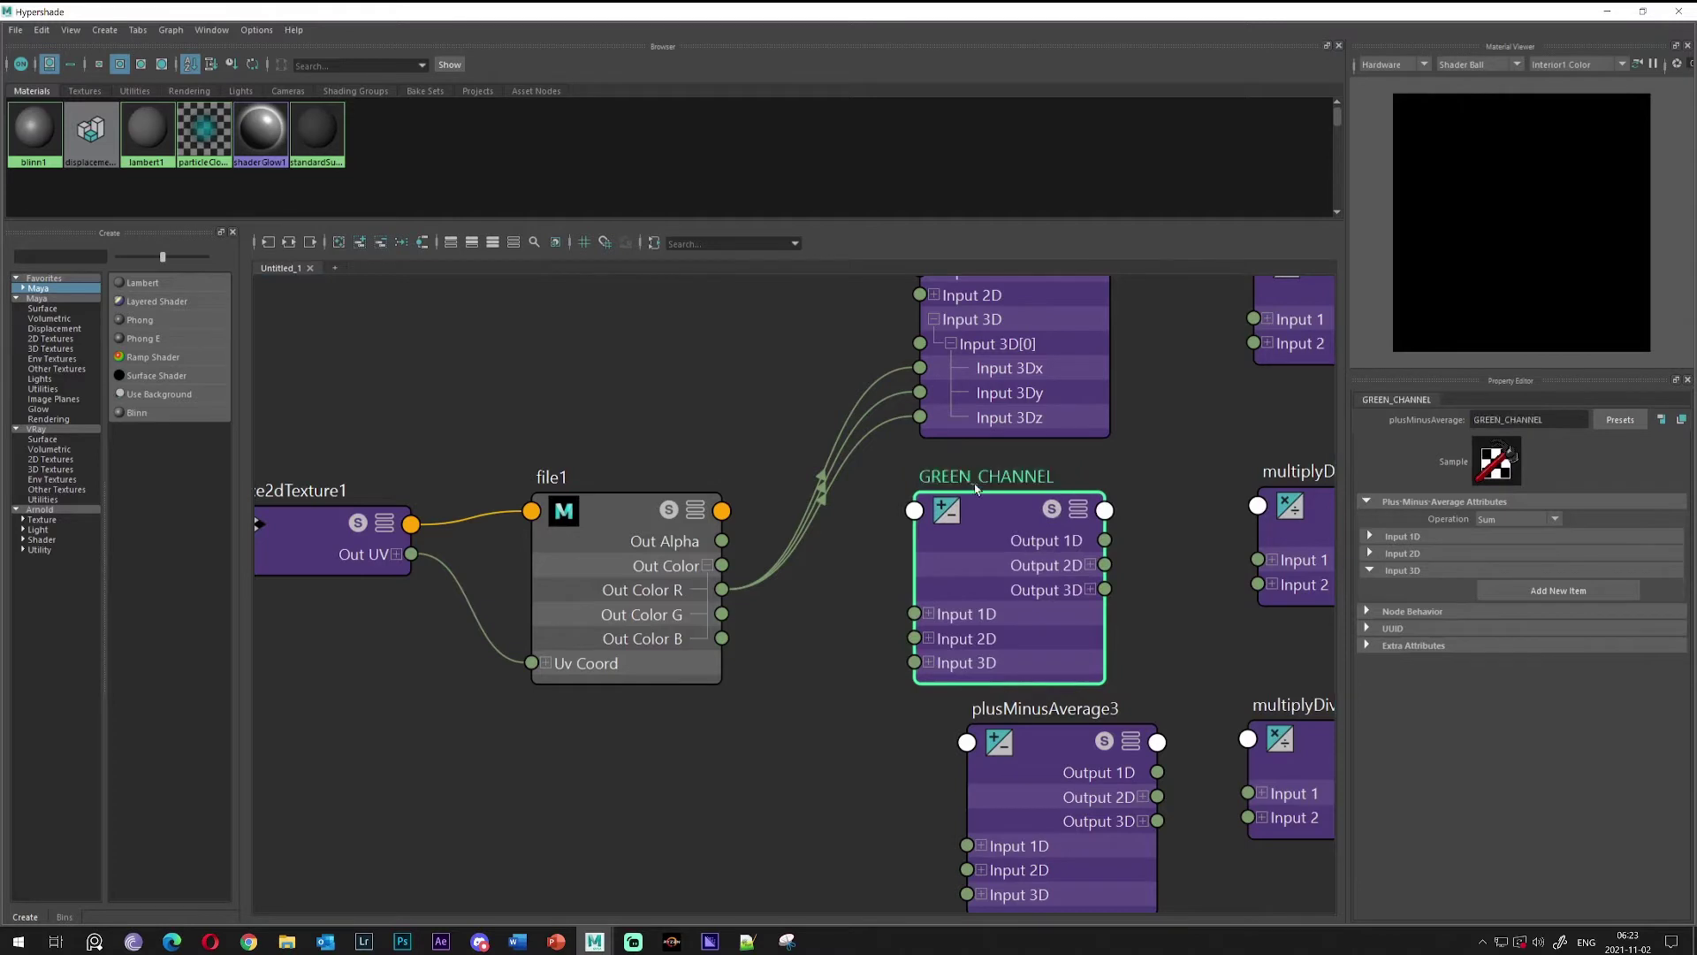
drag(1008, 514, 1004, 500)
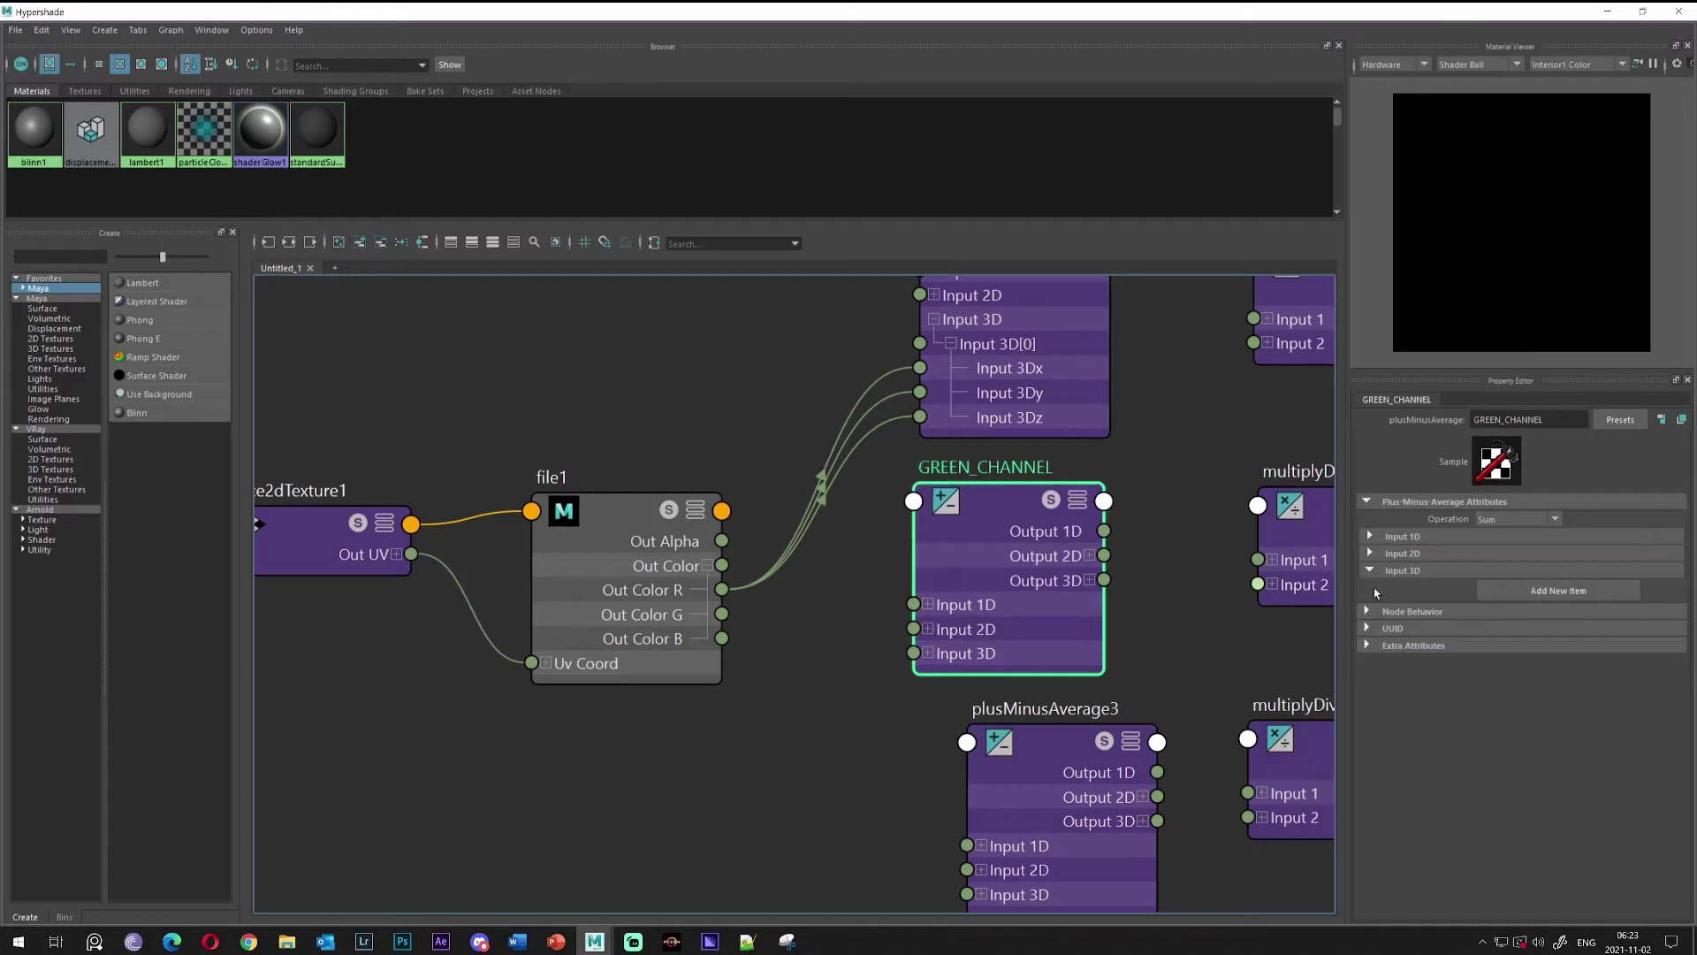
Add two Input 3D items to GREEN_CHANNEL and expand Input 3D[0] to its x, y and z sub-inputs
click(1566, 590)
click(1566, 590)
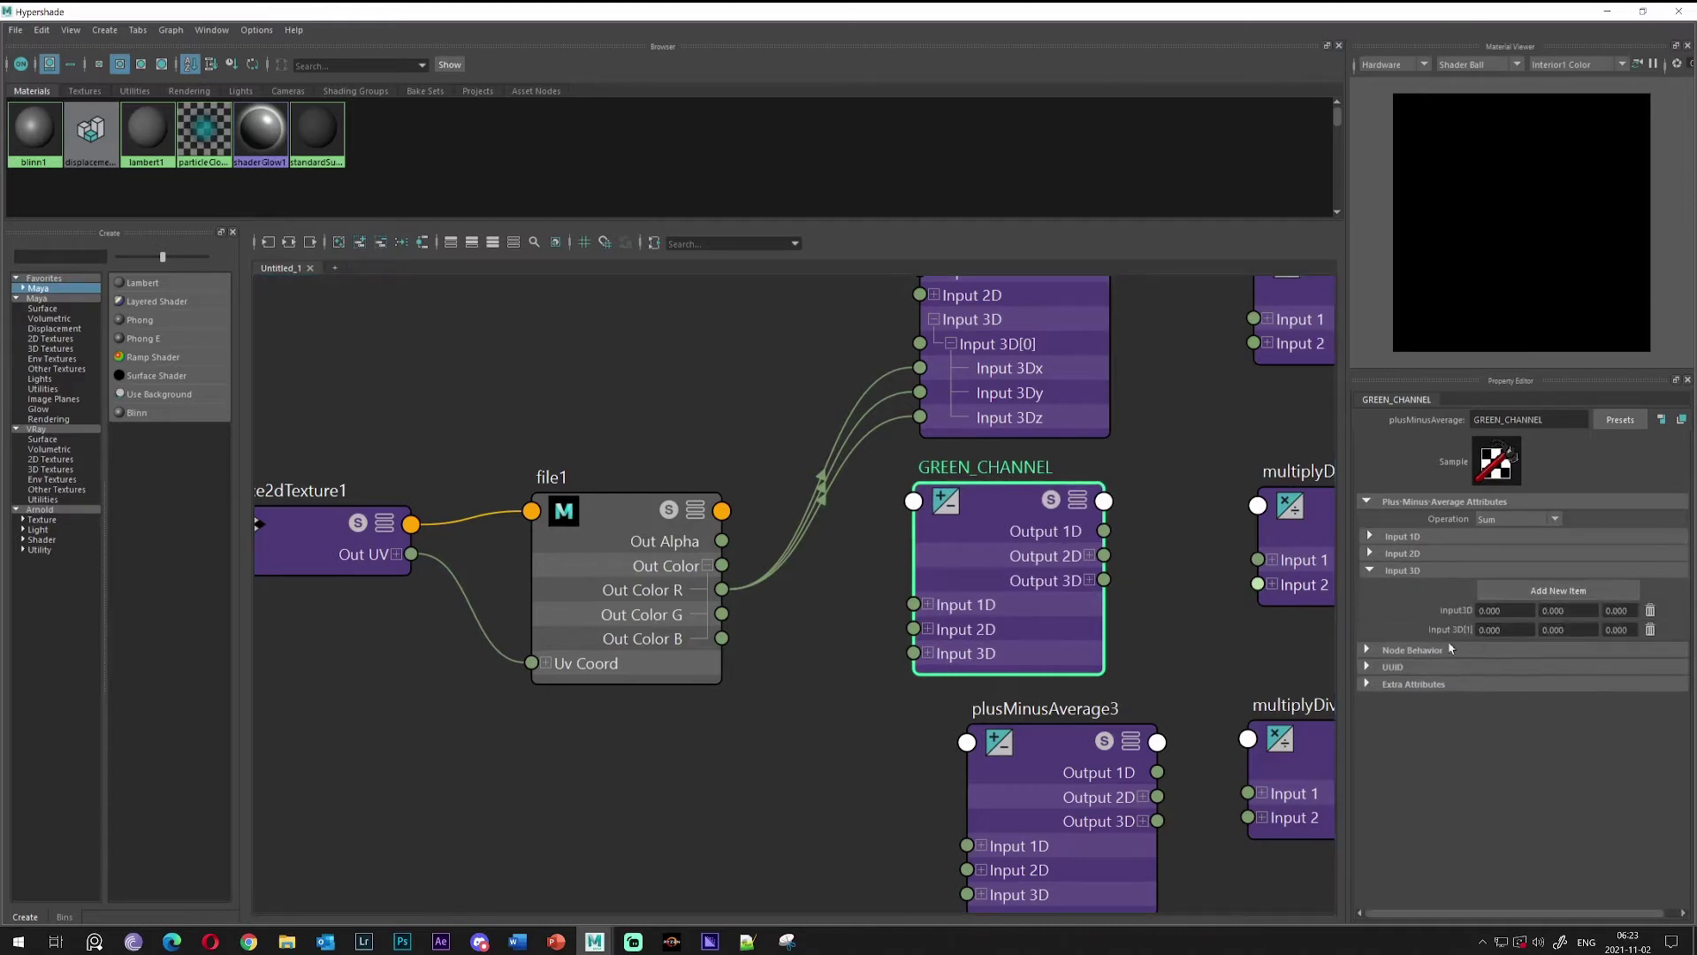
click(927, 653)
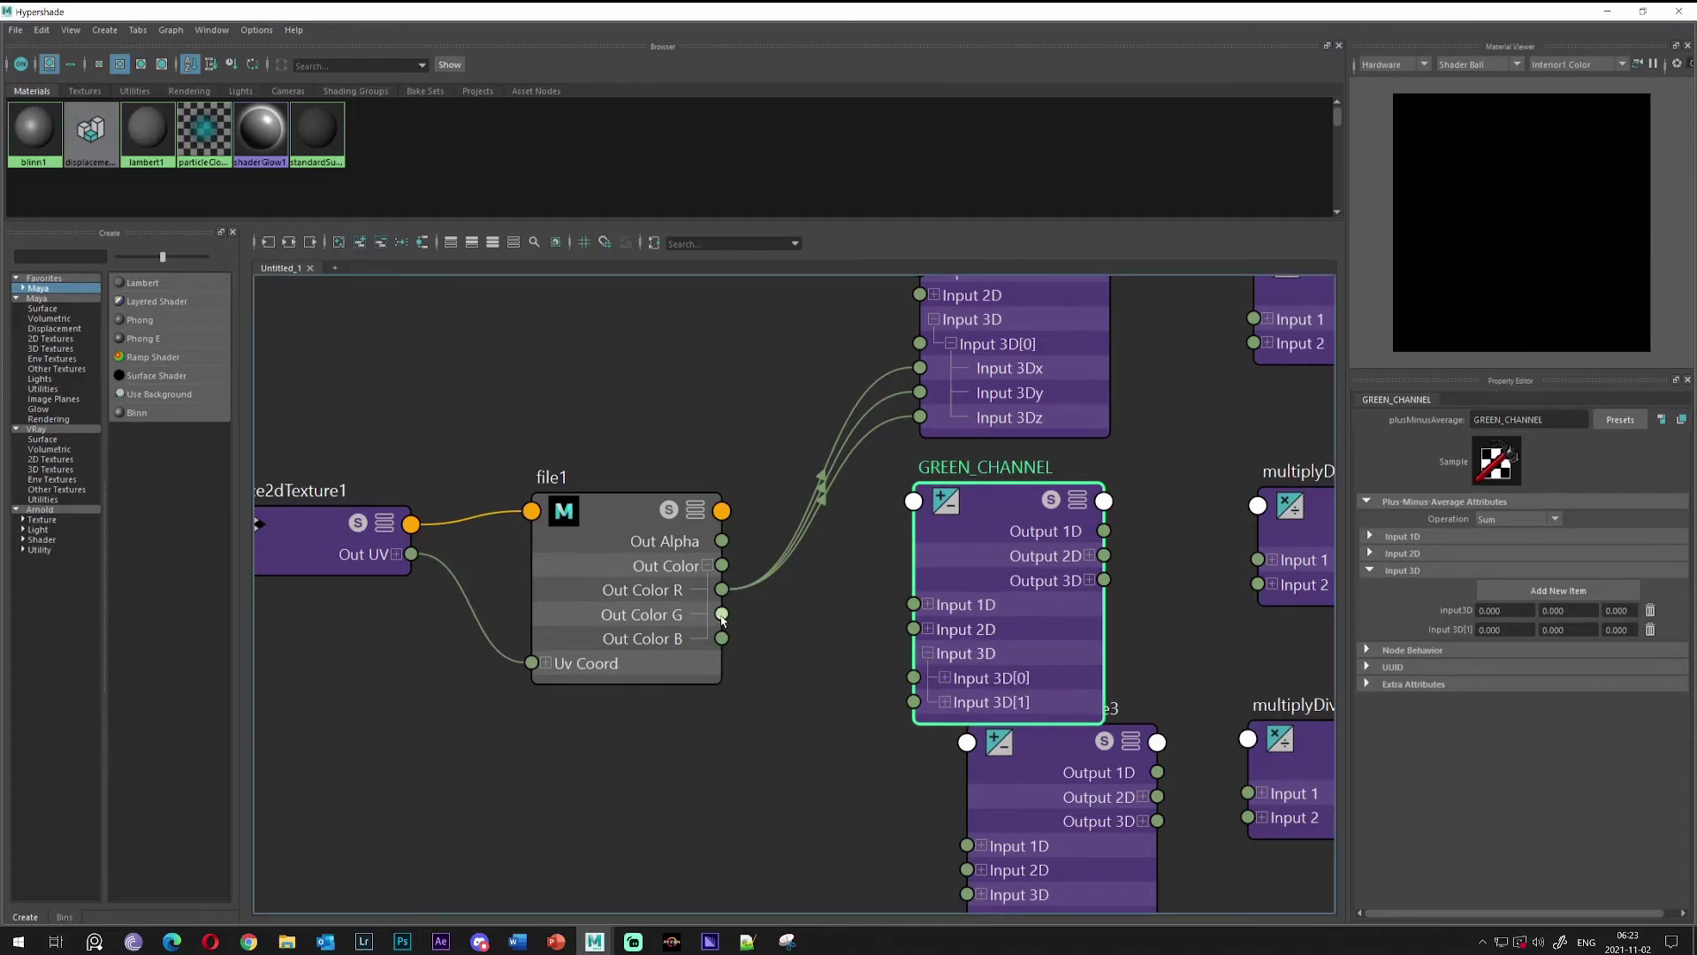
click(944, 677)
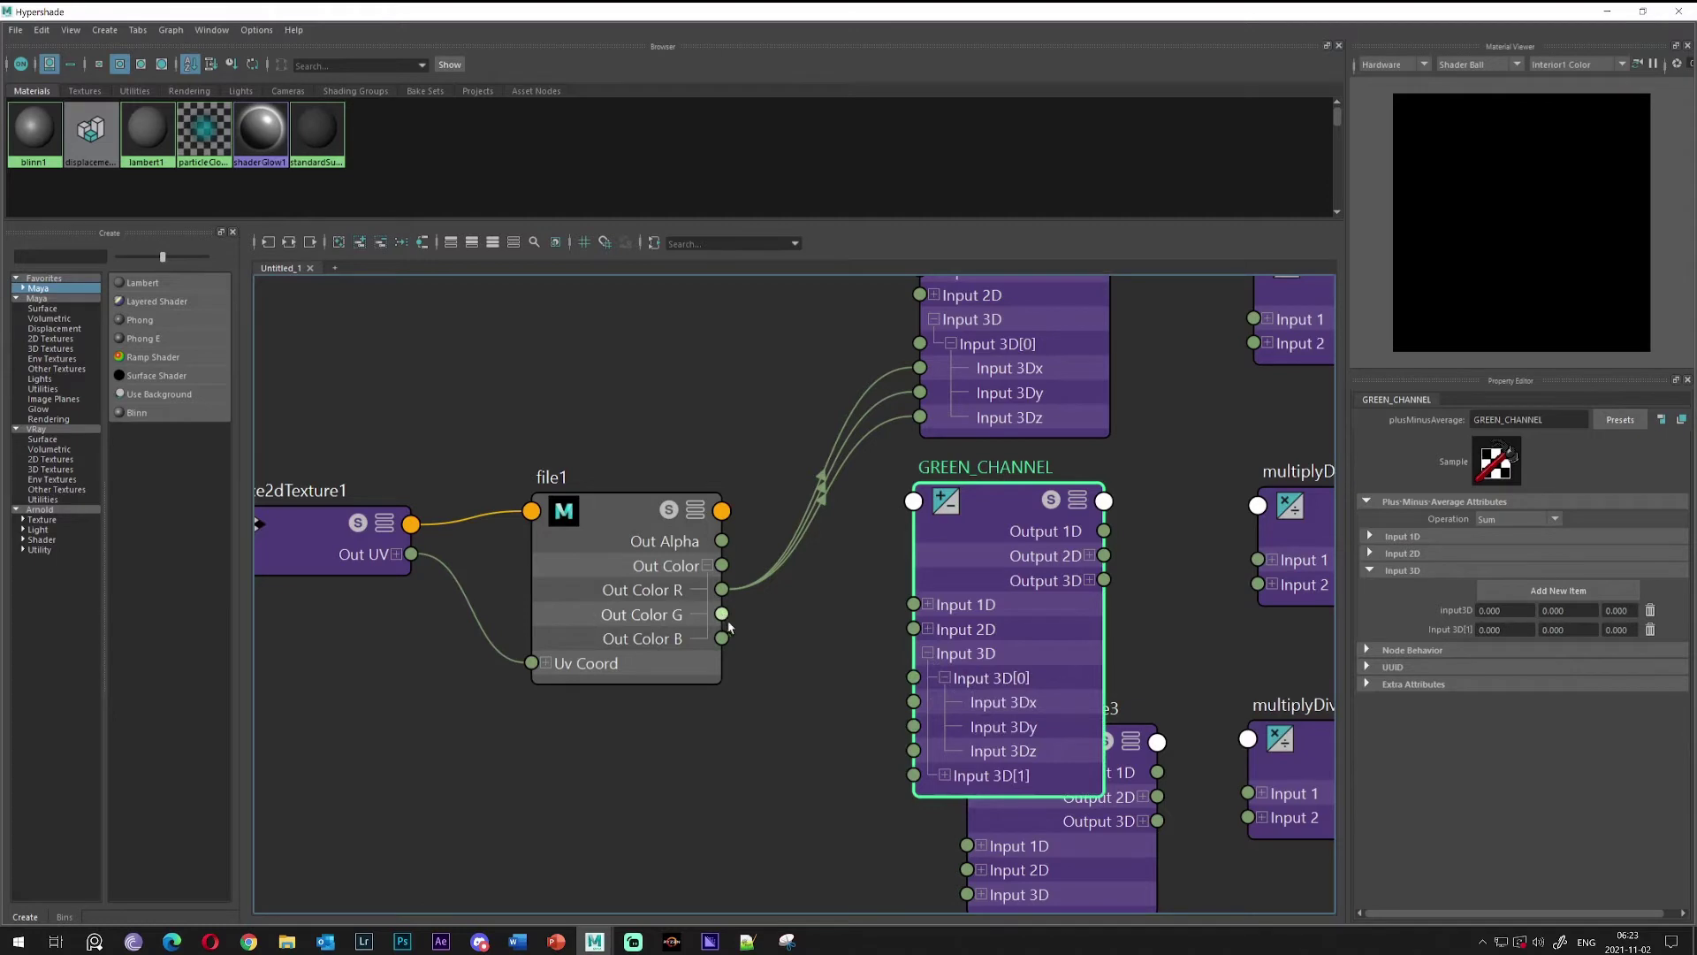
Connect file1's Out Color G to Input 3Dx, Input 3Dy and Input 3Dz of GREEN_CHANNEL's Input 3D[0]
drag(722, 613, 915, 701)
drag(722, 613, 914, 725)
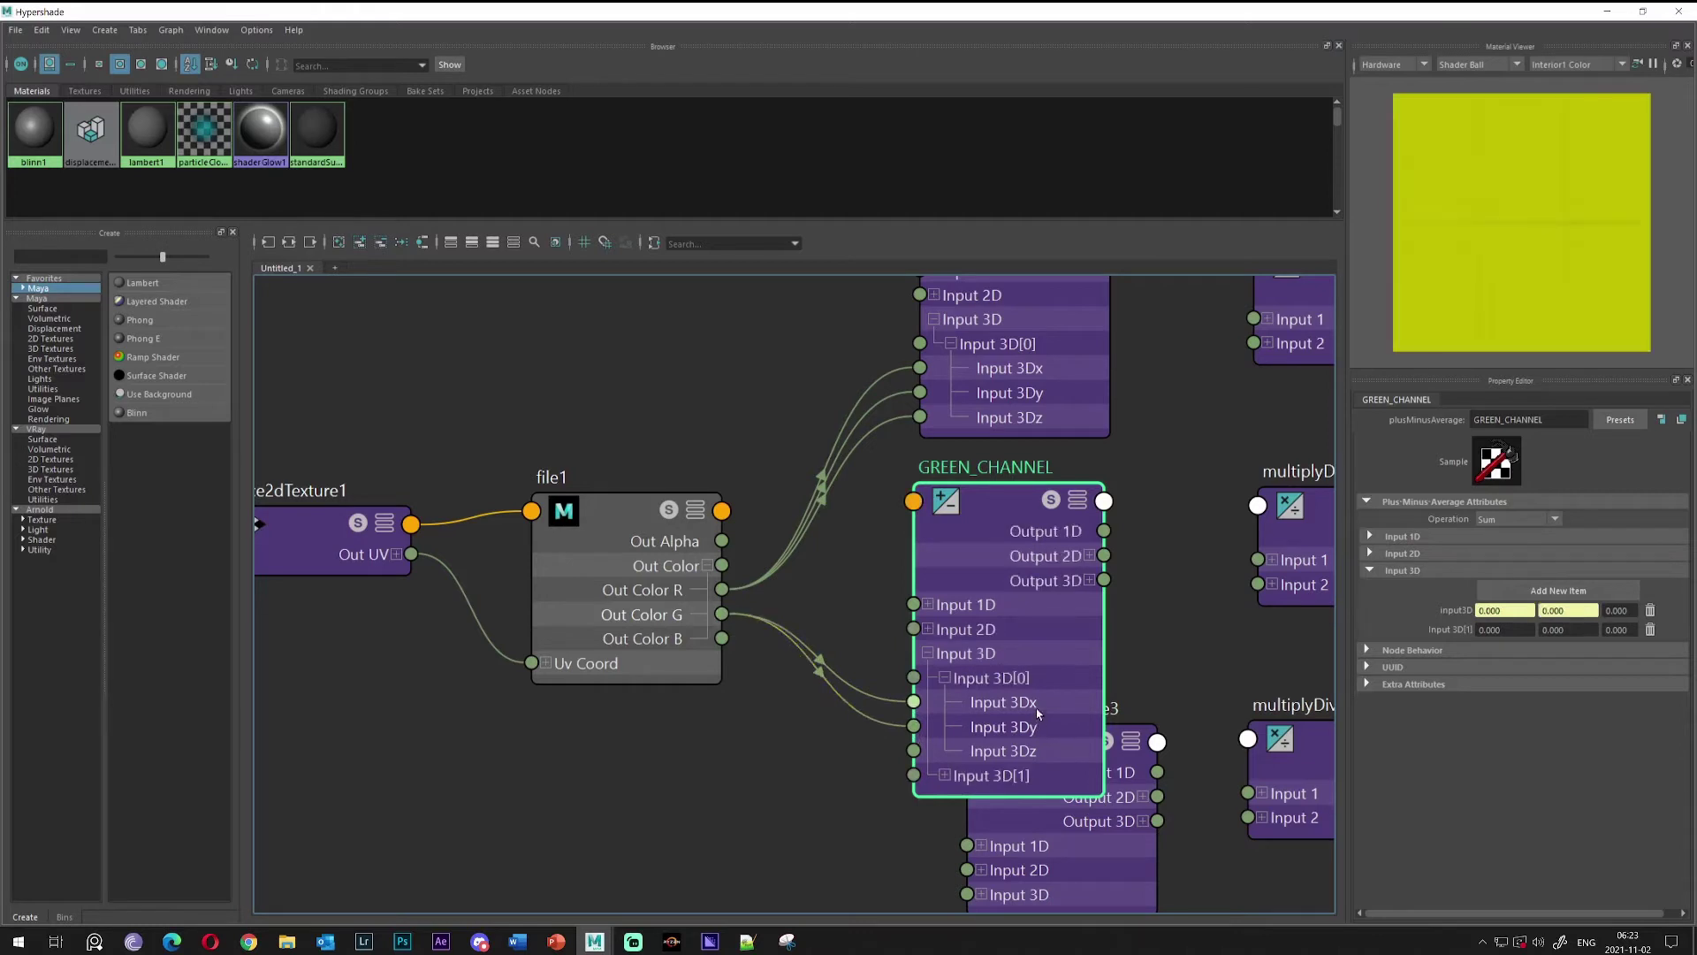
drag(722, 613, 915, 750)
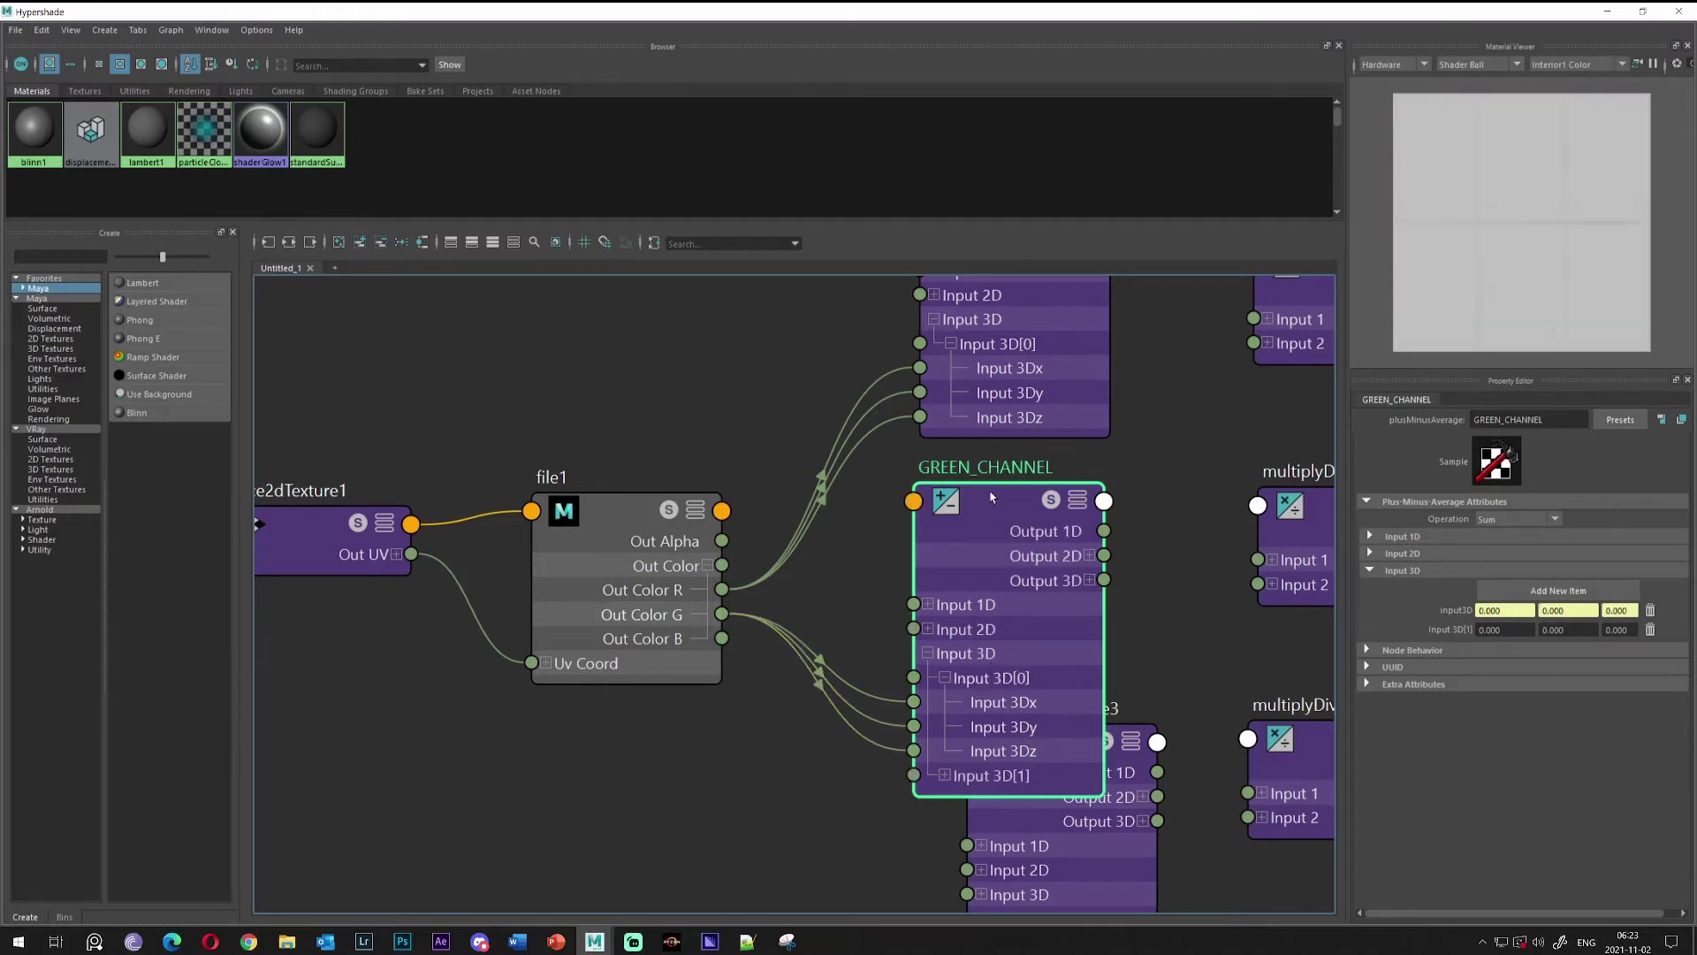
Move plusMinusAverage3 directly beneath GREEN_CHANNEL and rename it to BLUE_CHANNEL
drag(999, 650, 1005, 643)
alt+middle_drag(1005, 643, 1000, 512)
click(1079, 746)
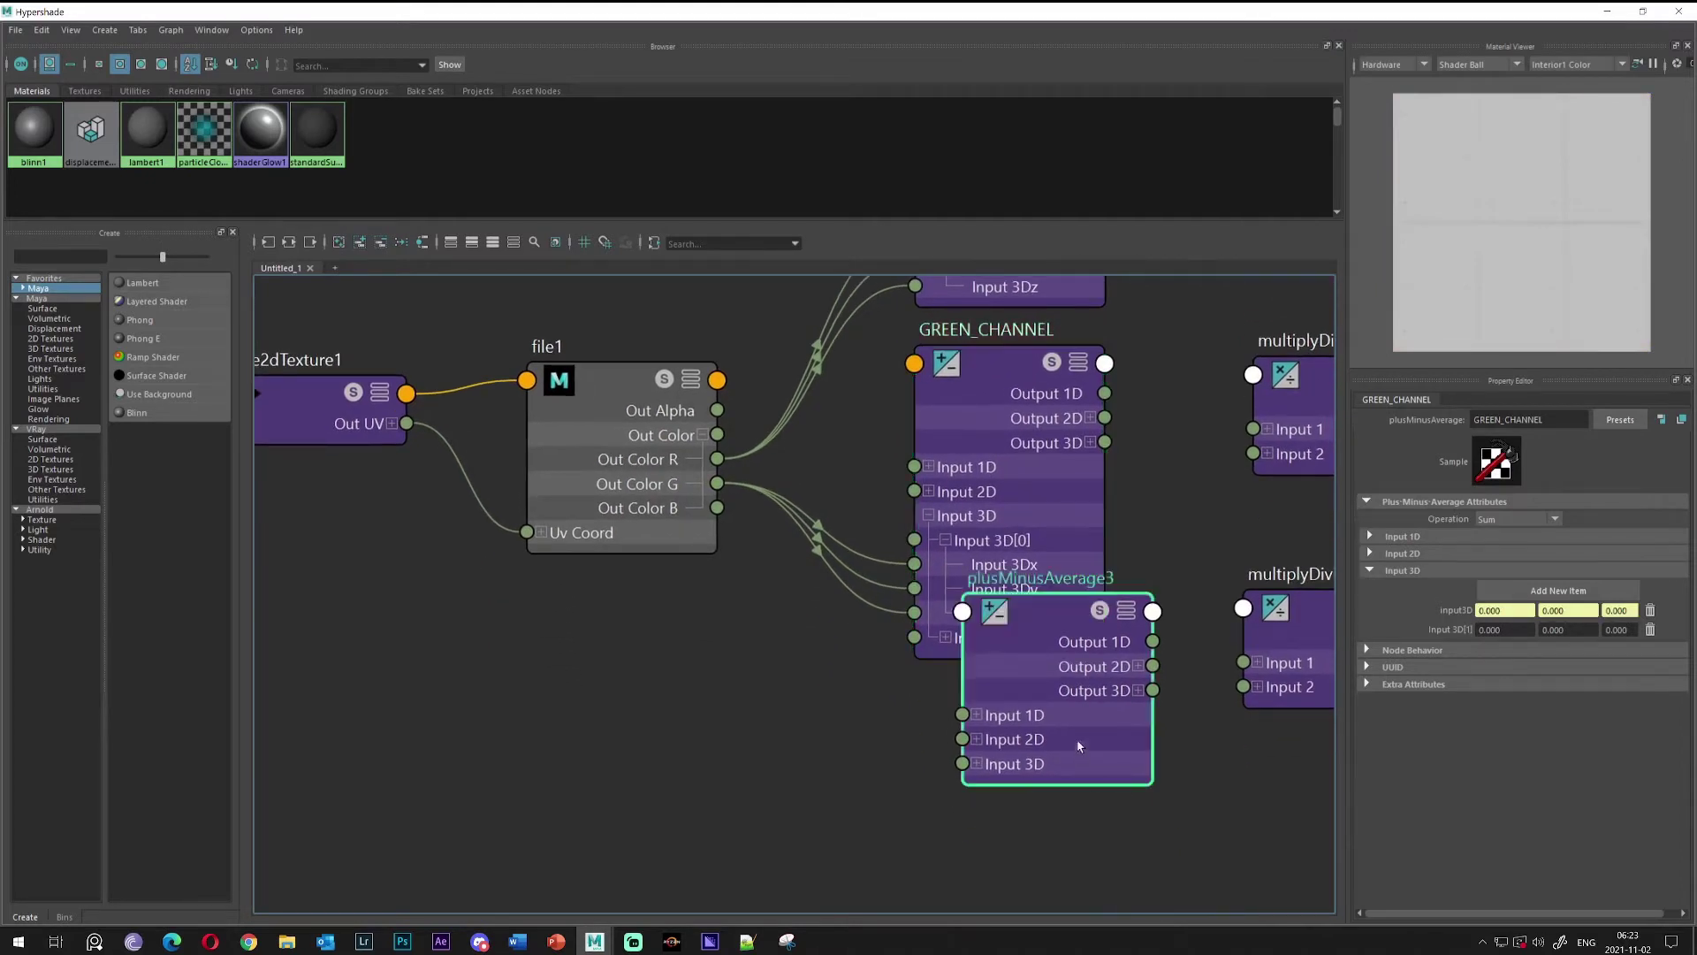
drag(1030, 603, 967, 699)
double_click(968, 700)
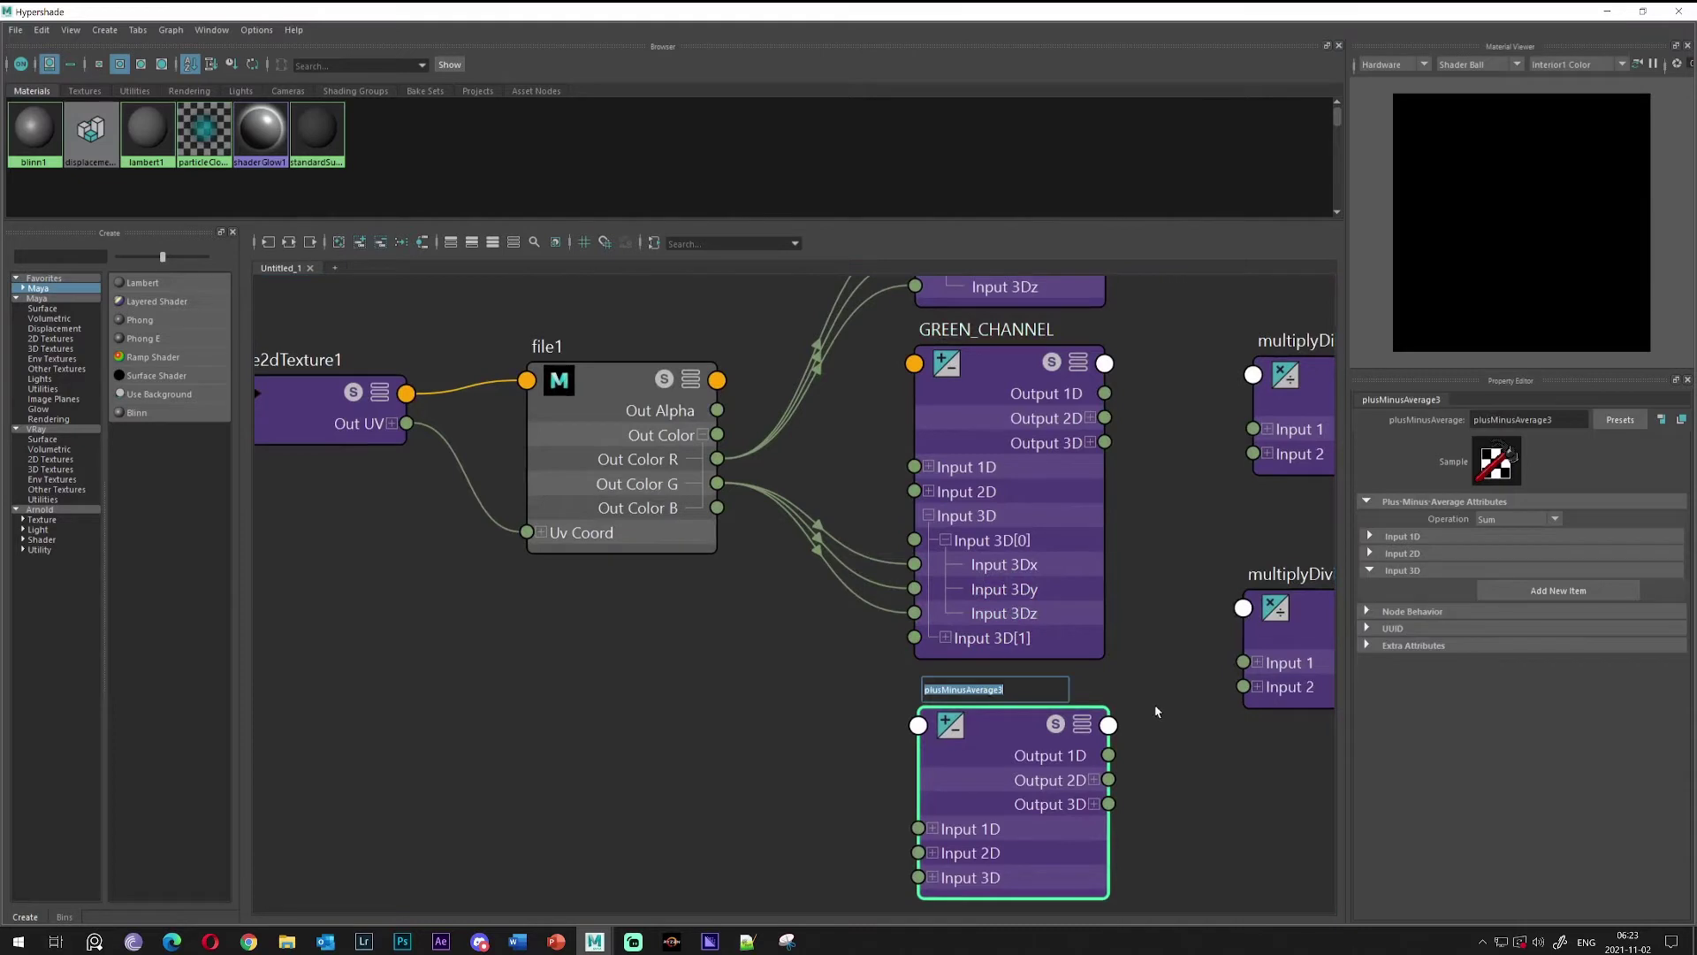
text(BLUE_CHANNEL)
key(Return)
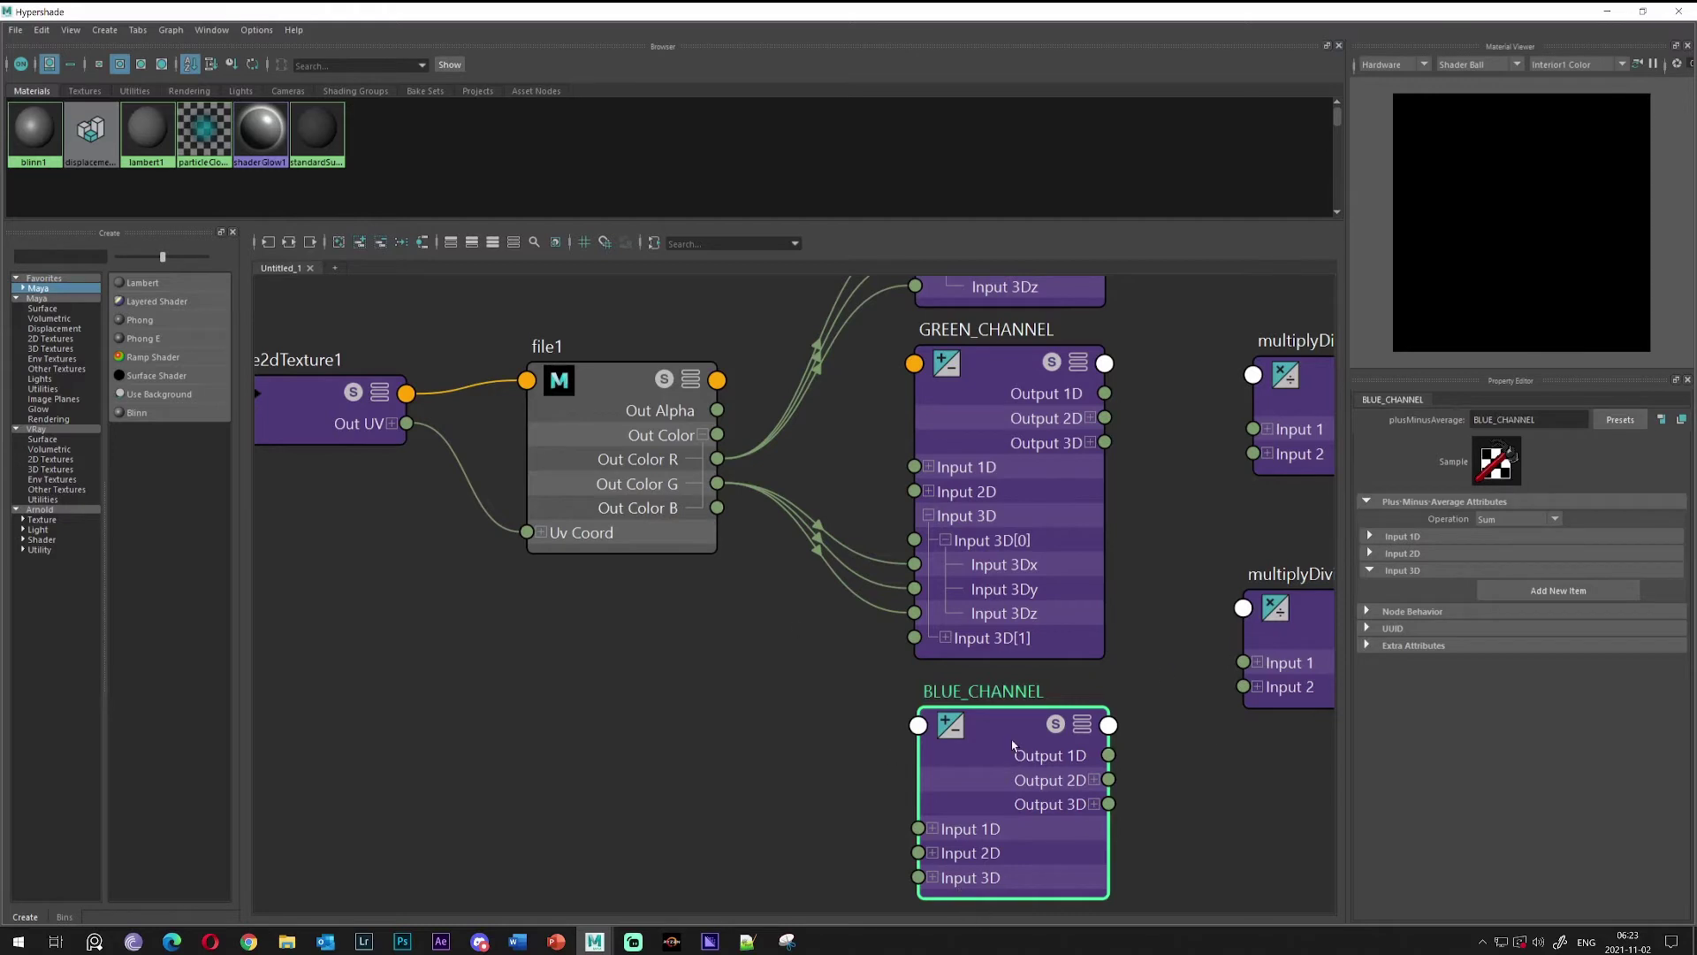
Add two Input 3D items to BLUE_CHANNEL and expand Input 3D[0] to its x, y and z sub-inputs
click(1559, 591)
alt+middle_drag(827, 619, 849, 566)
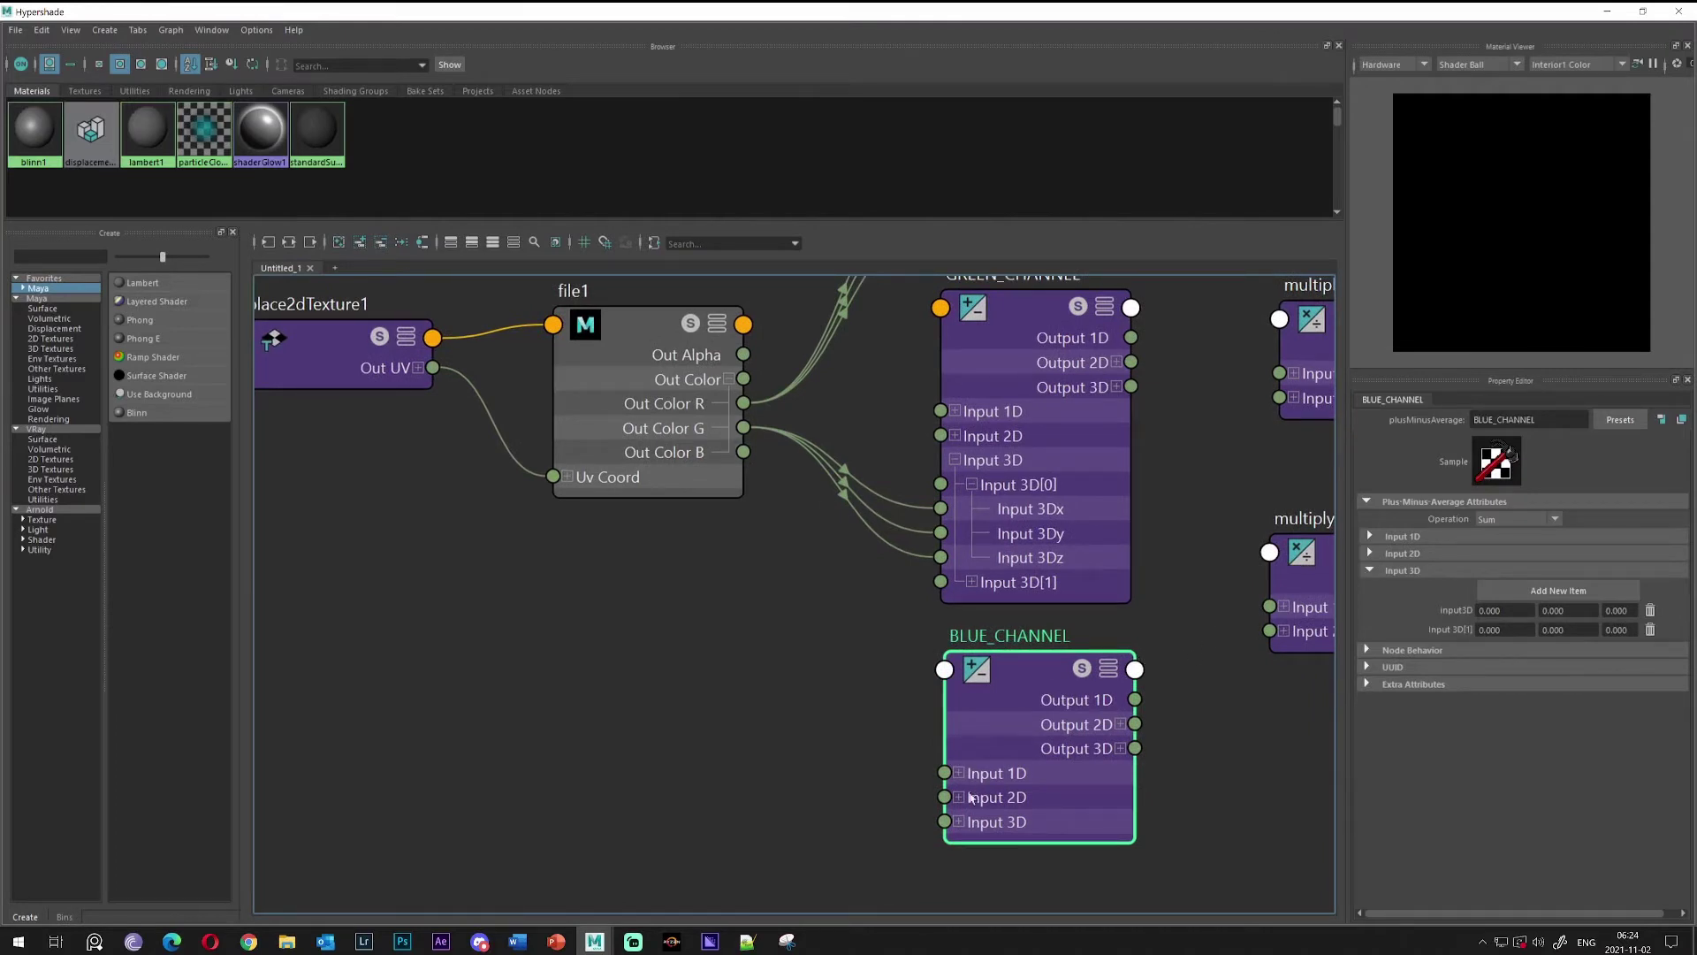
click(958, 821)
click(975, 846)
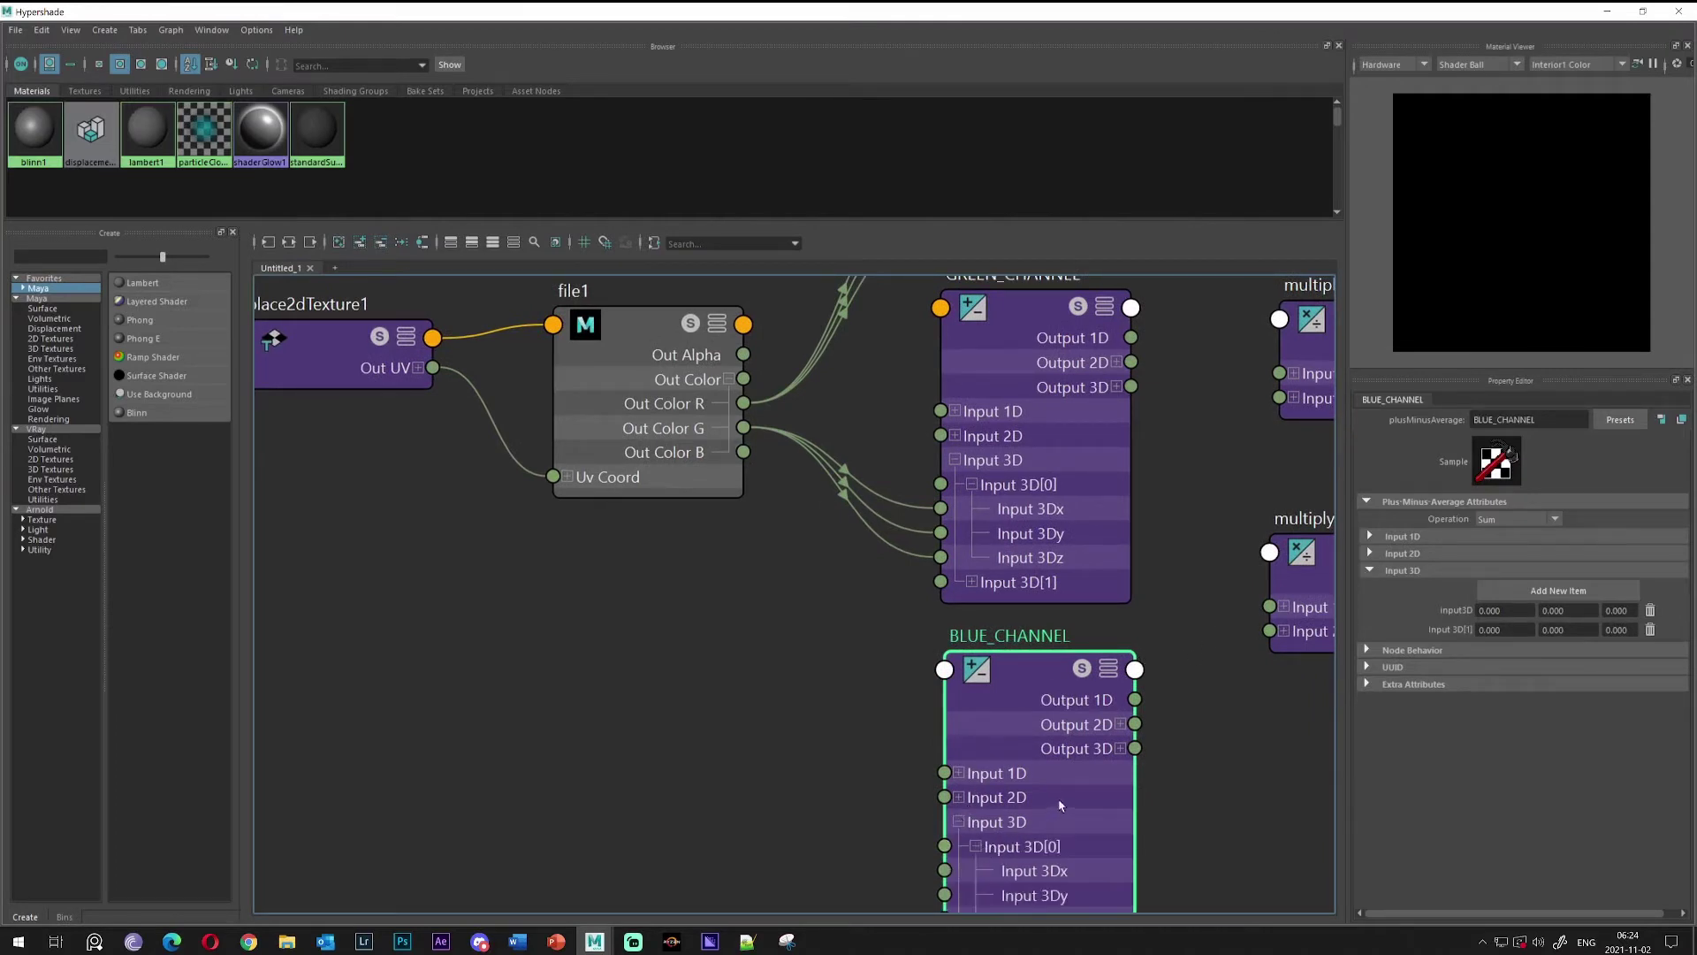
Connect file1's Out Color B to Input 3Dx, Input 3Dy and Input 3Dz of BLUE_CHANNEL's Input 3D[0]
alt+middle_drag(800, 655, 812, 563)
drag(756, 359, 957, 777)
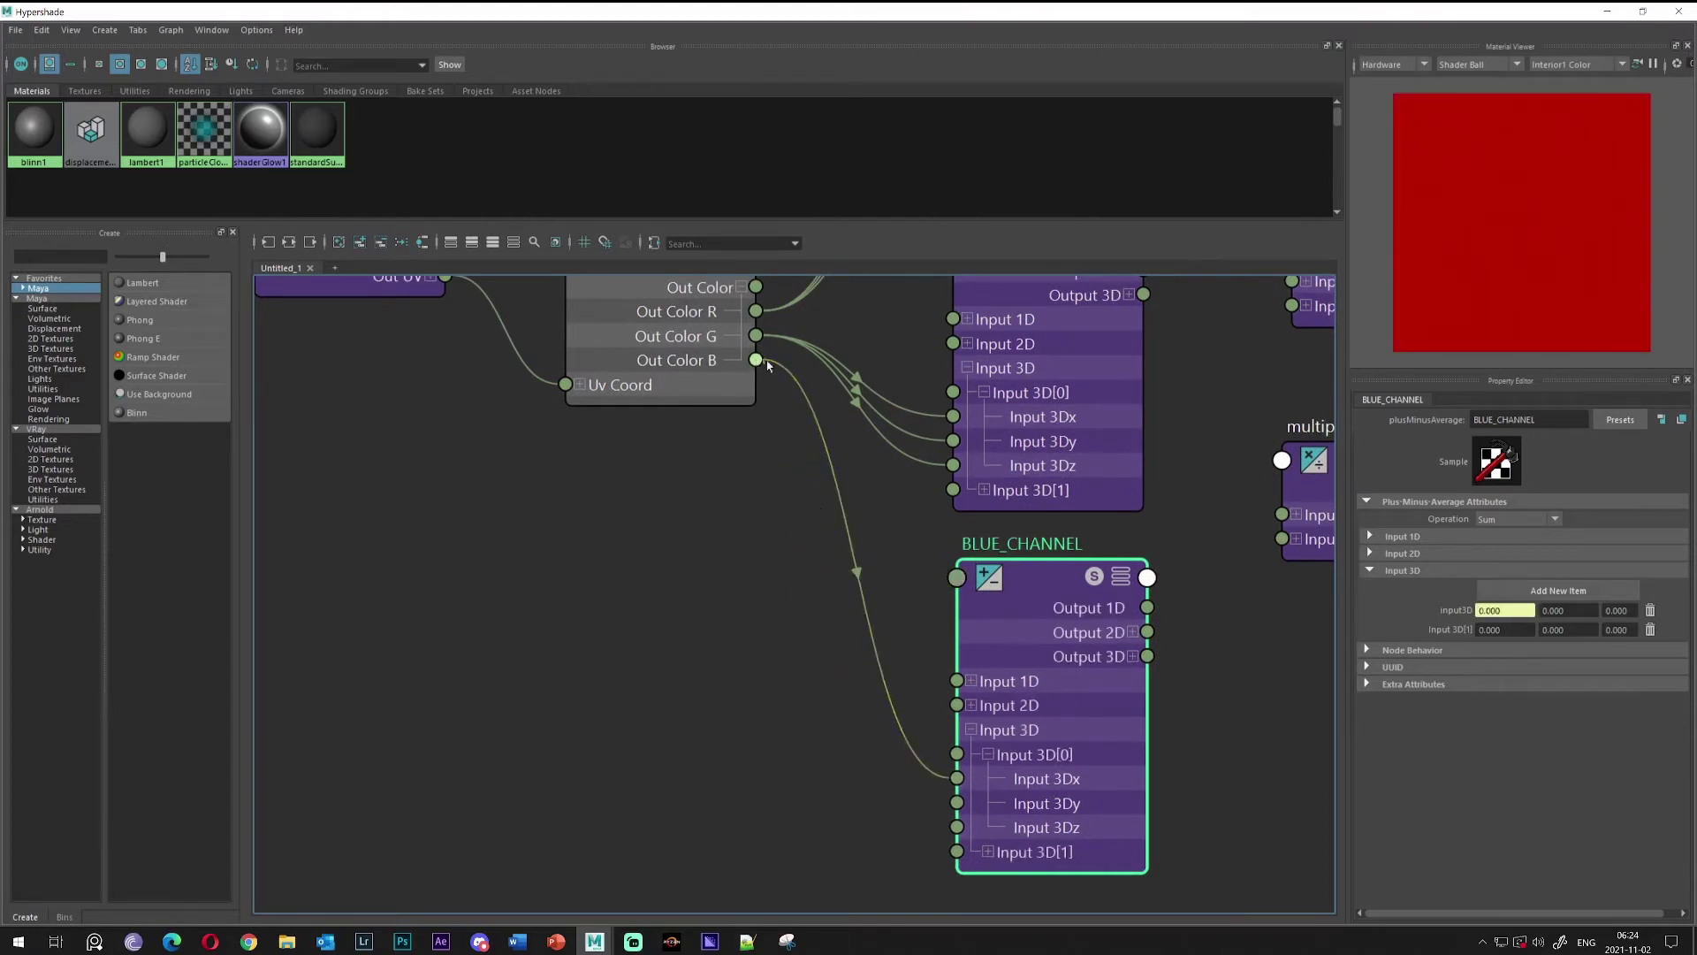
drag(756, 360, 958, 809)
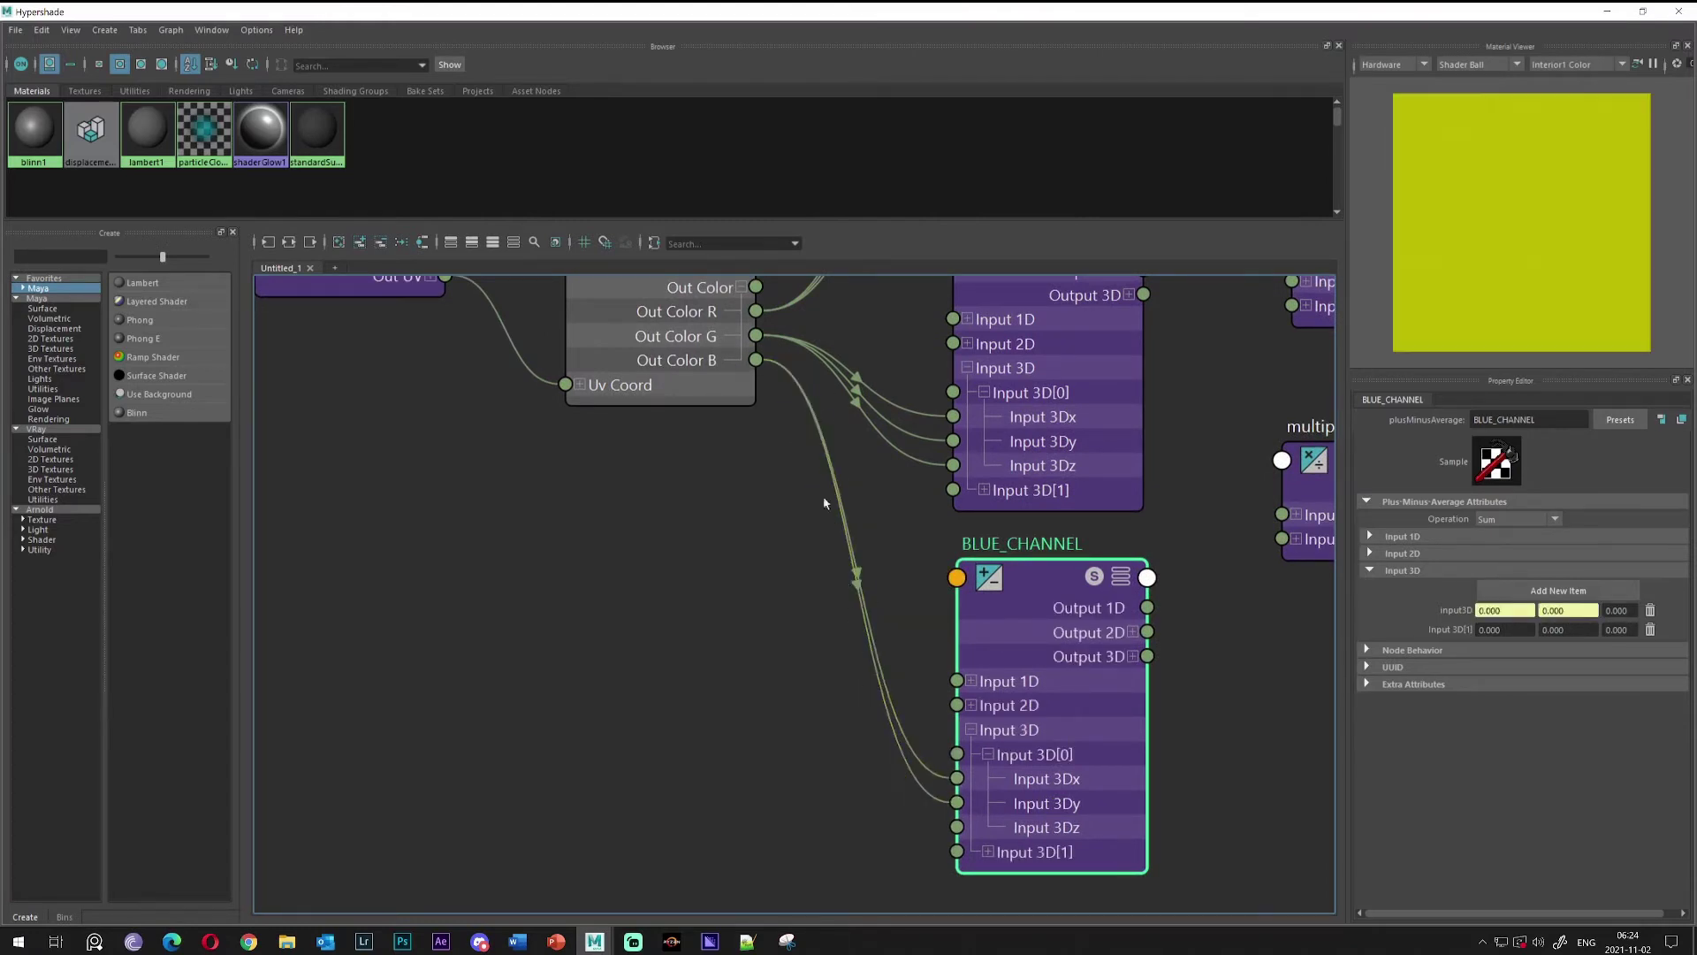
drag(755, 360, 957, 828)
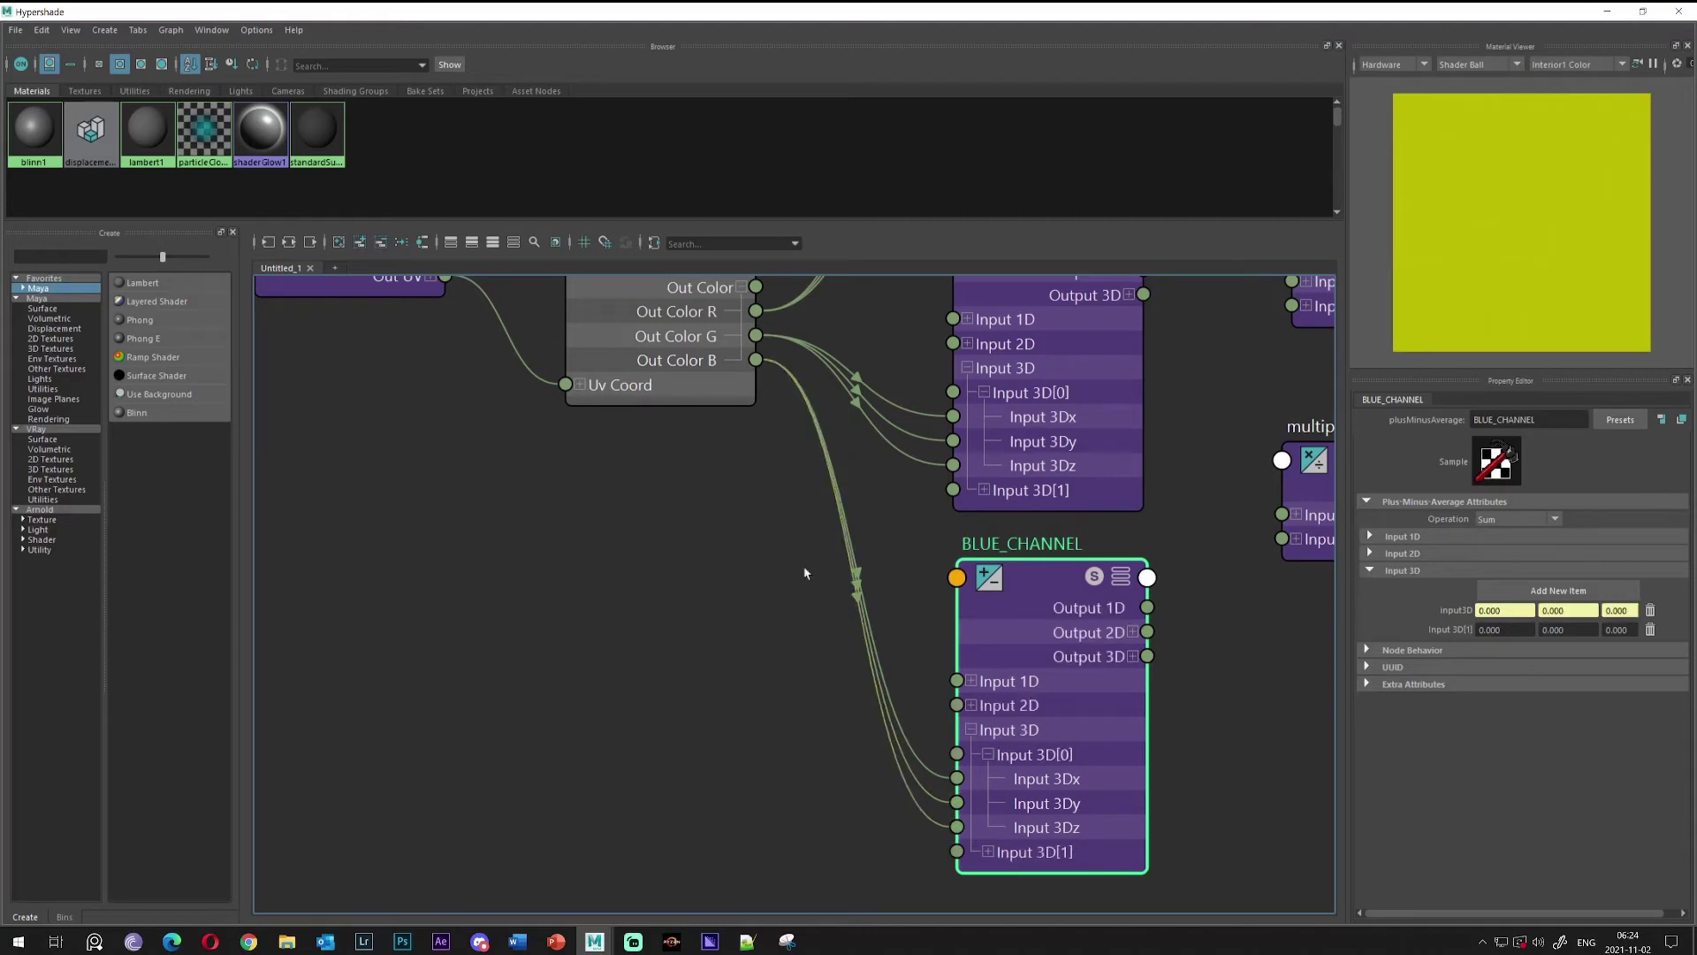
Connect RED_CHANNEL's Output 3D to RED_POWER's Input 1
alt+middle_drag(817, 507, 731, 807)
scroll(829, 562, down, 3)
alt+middle_drag(930, 604, 878, 523)
scroll(863, 557, down, 2)
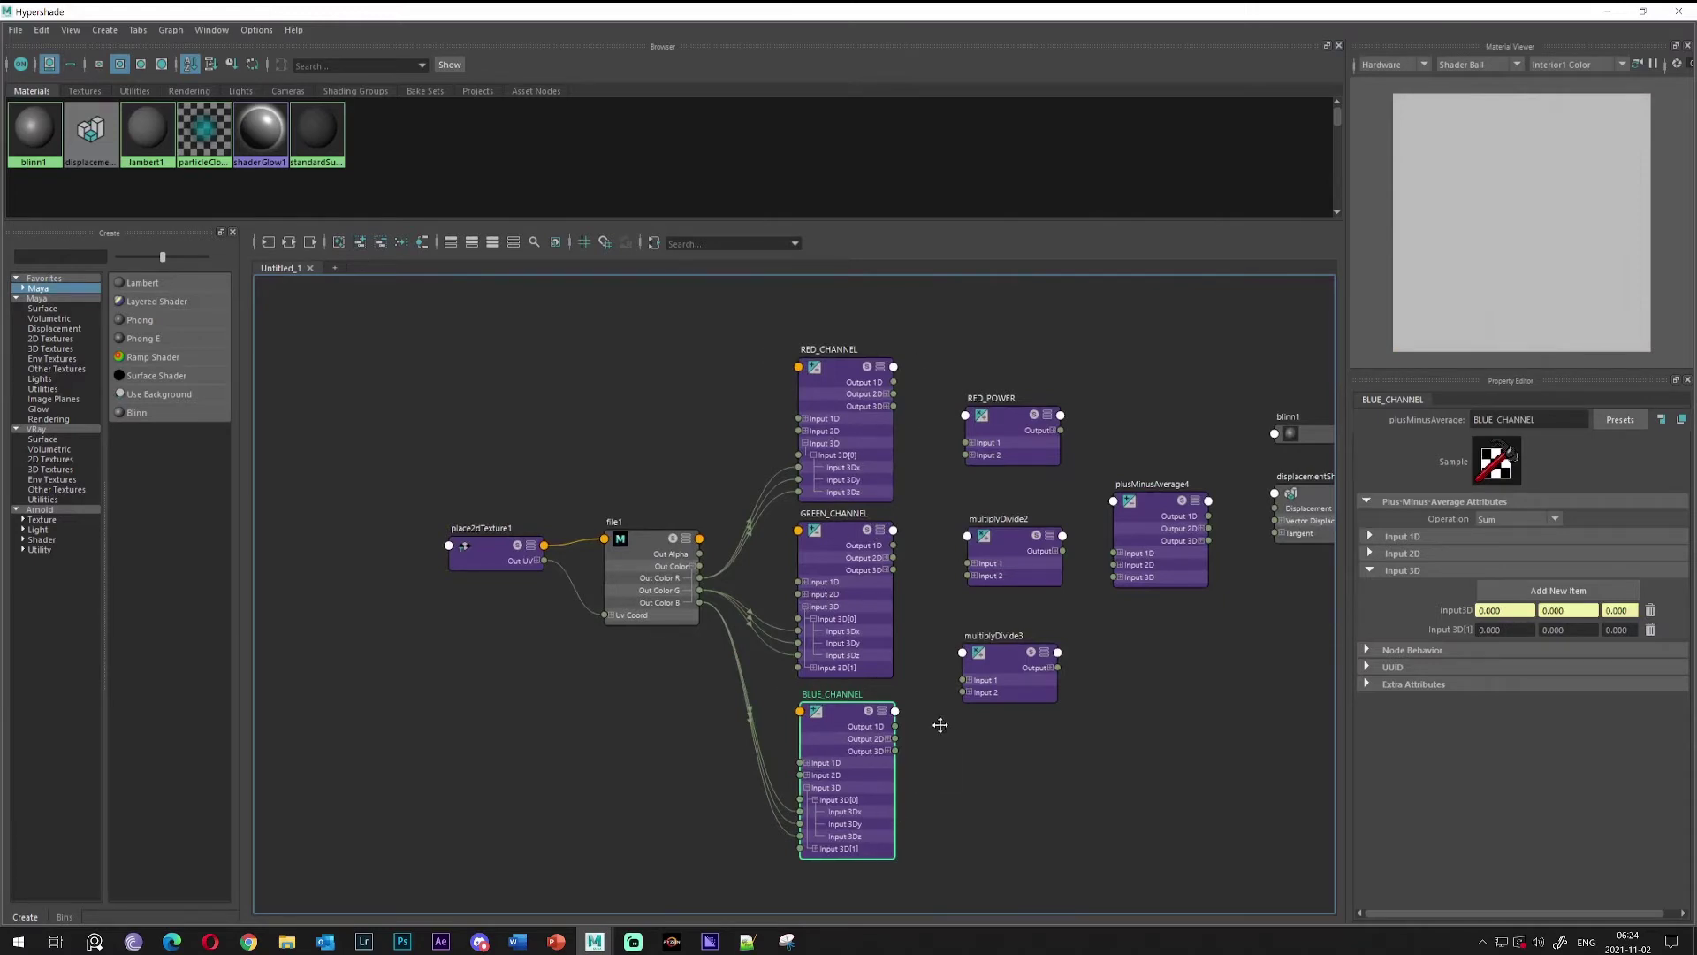
scroll(935, 720, up, 6)
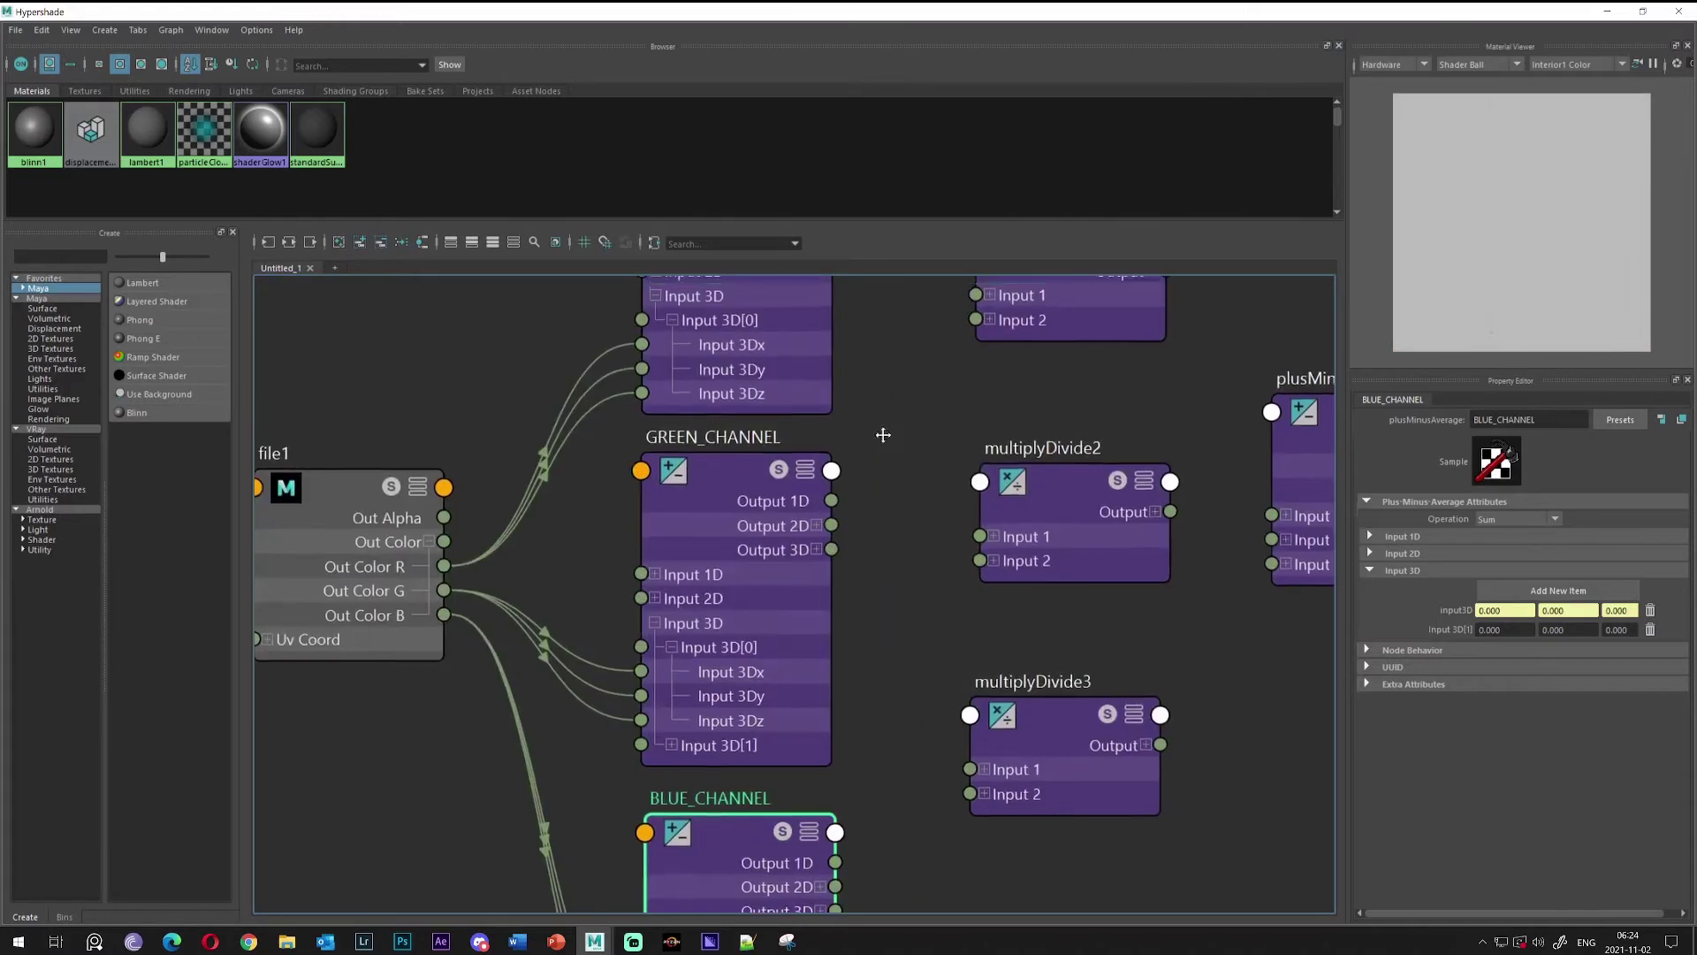
middle_drag(881, 437, 822, 632)
drag(774, 409, 919, 481)
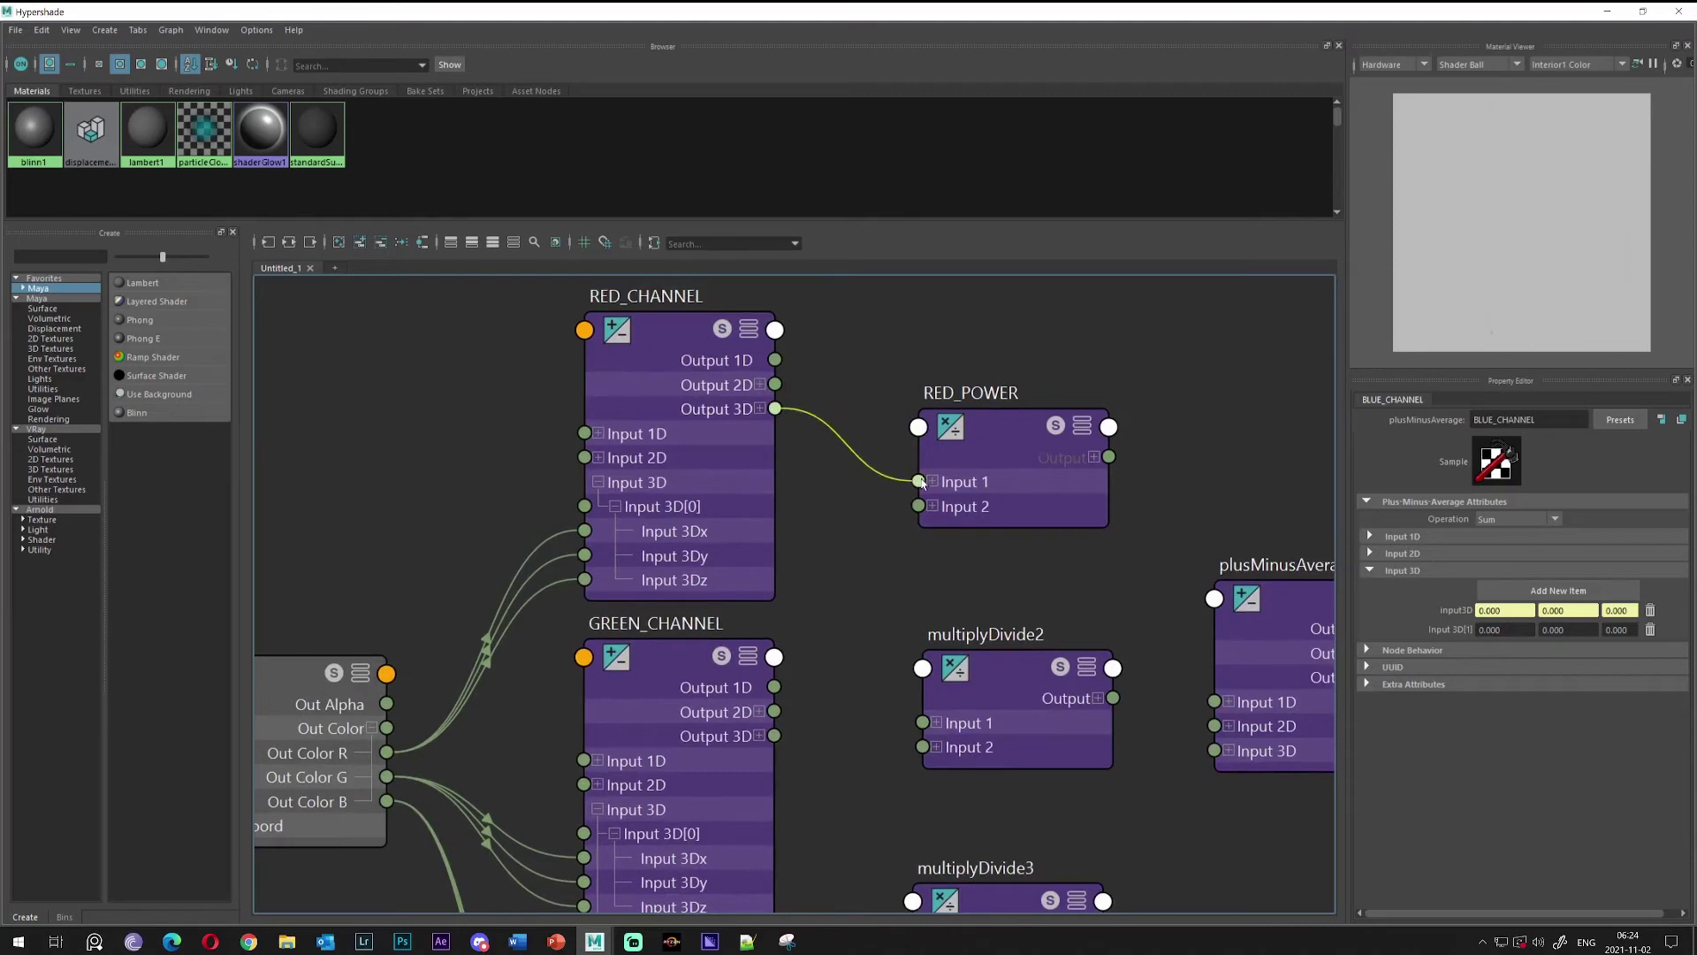
Rename multiplyDivide2 to GREEN_POWER
middle_drag(846, 639, 819, 530)
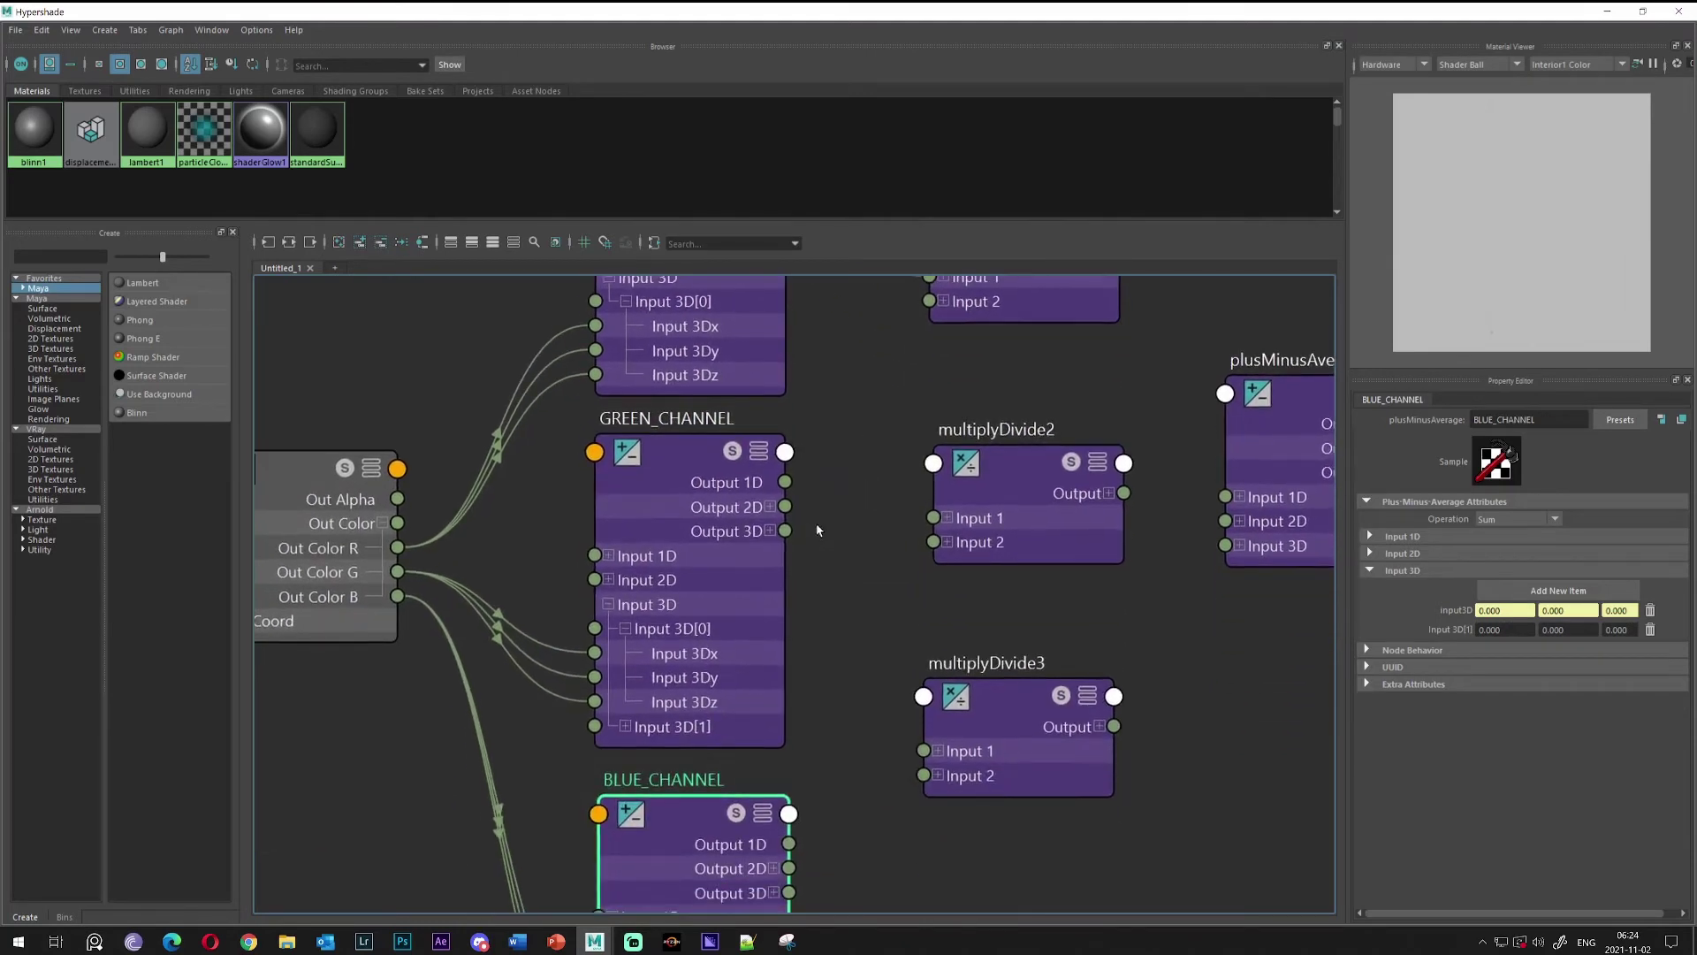
double_click(993, 431)
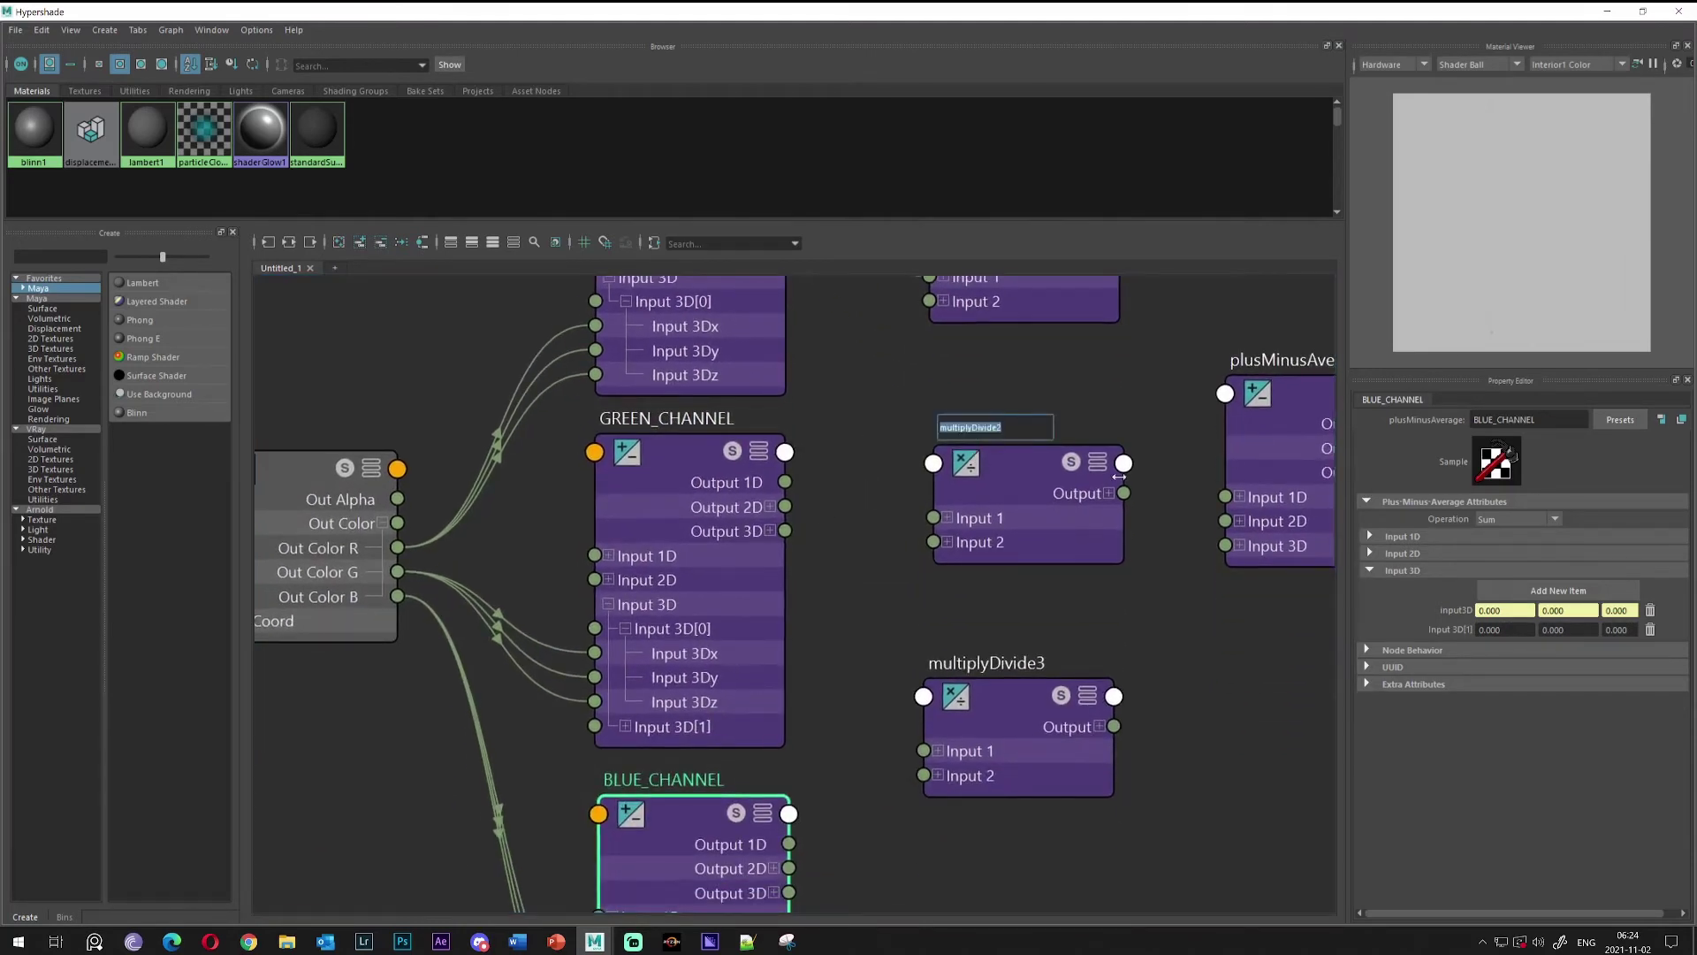
text(GREEN_POWER)
key(Return)
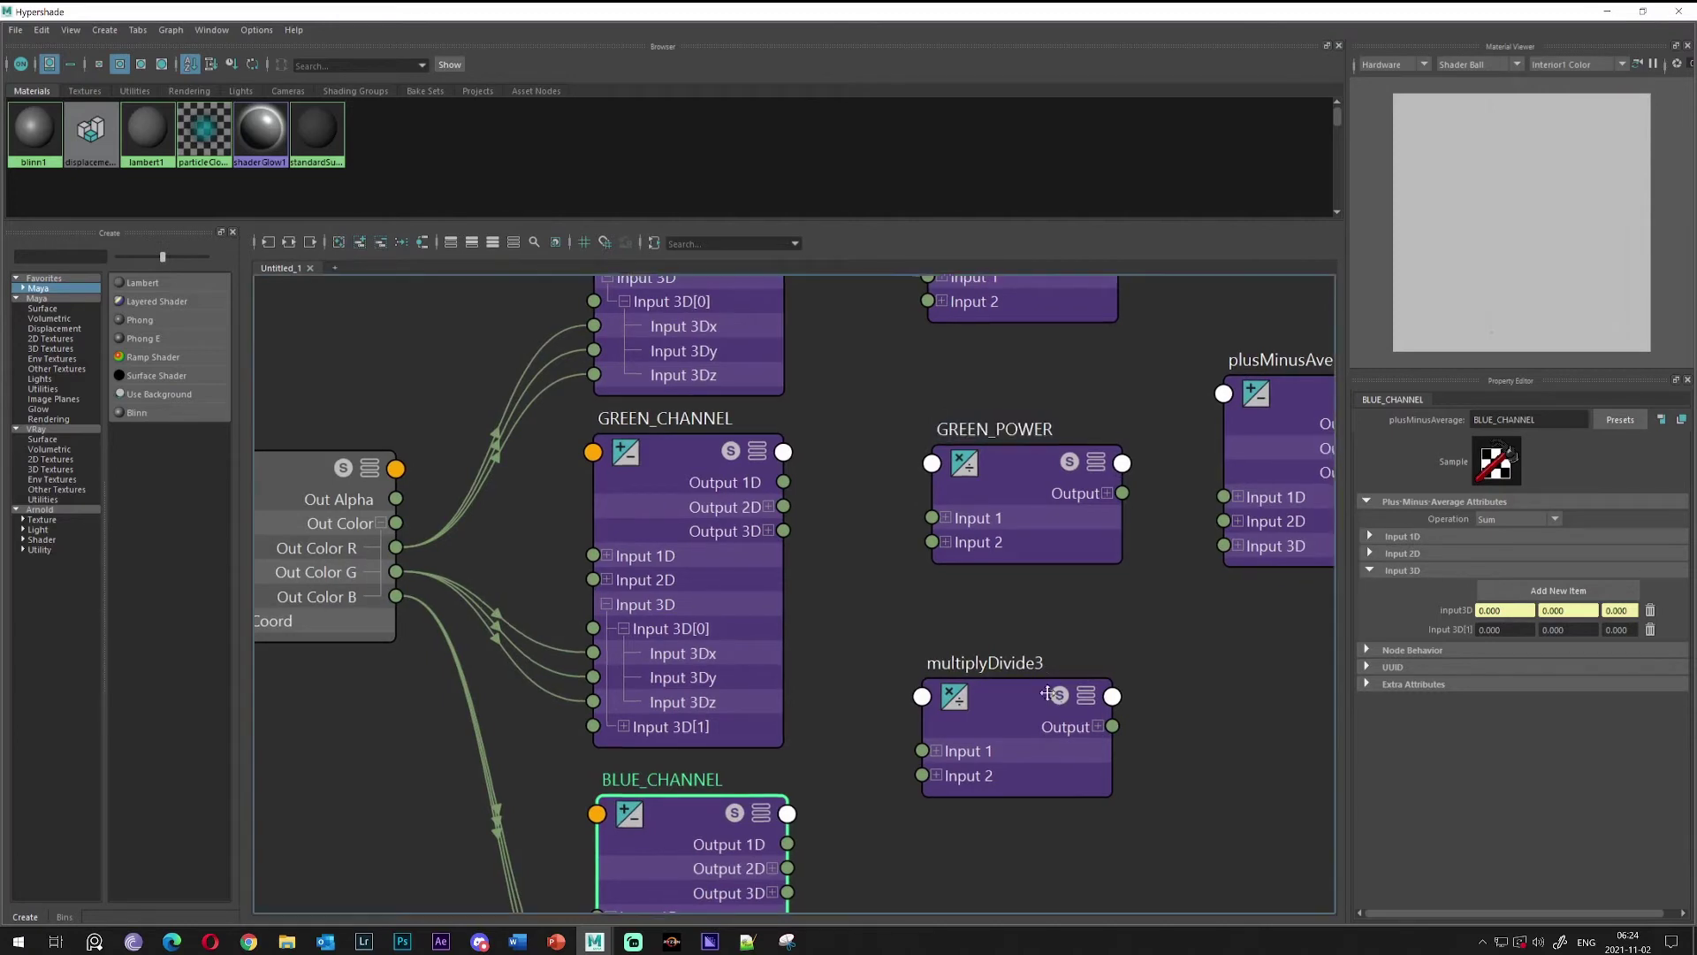
Rename multiplyDivide3 to BLUE_POWER
alt+middle_drag(1118, 477, 1107, 281)
double_click(975, 464)
text(B)
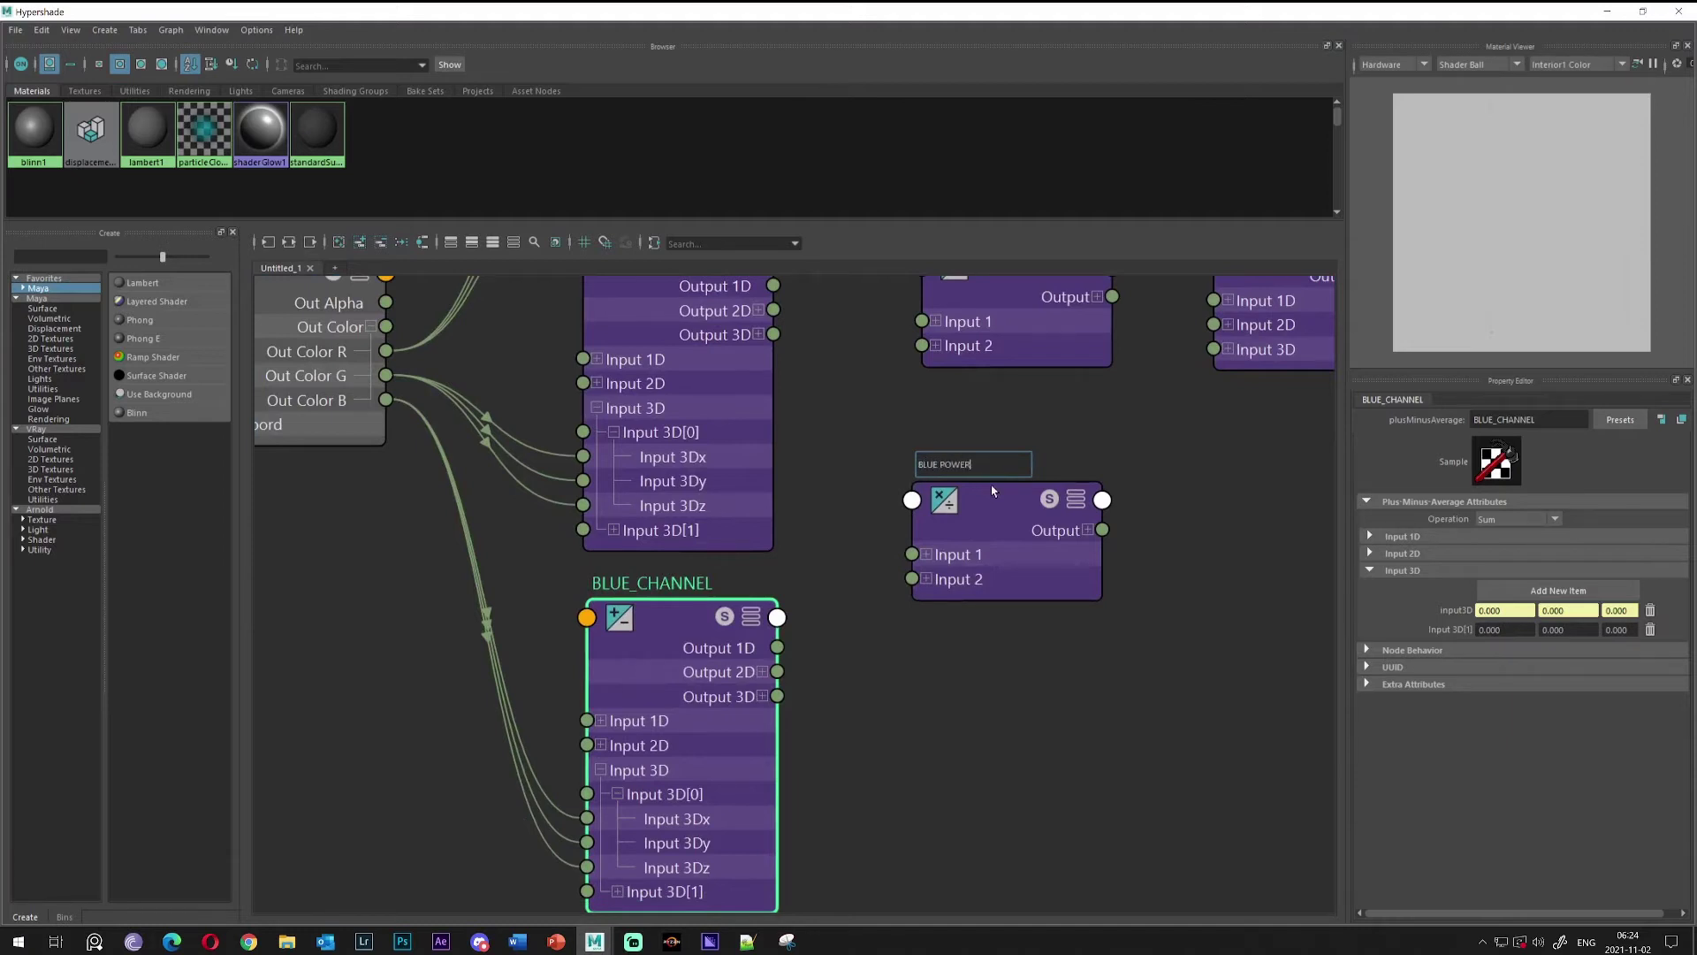
text(LUE_POWER)
key(Return)
Connect BLUE_CHANNEL's Output 3D to BLUE_POWER's Input 2 and GREEN_CHANNEL's Output 3D to GREEN_POWER's Input 1
alt+middle_drag(1017, 682, 979, 762)
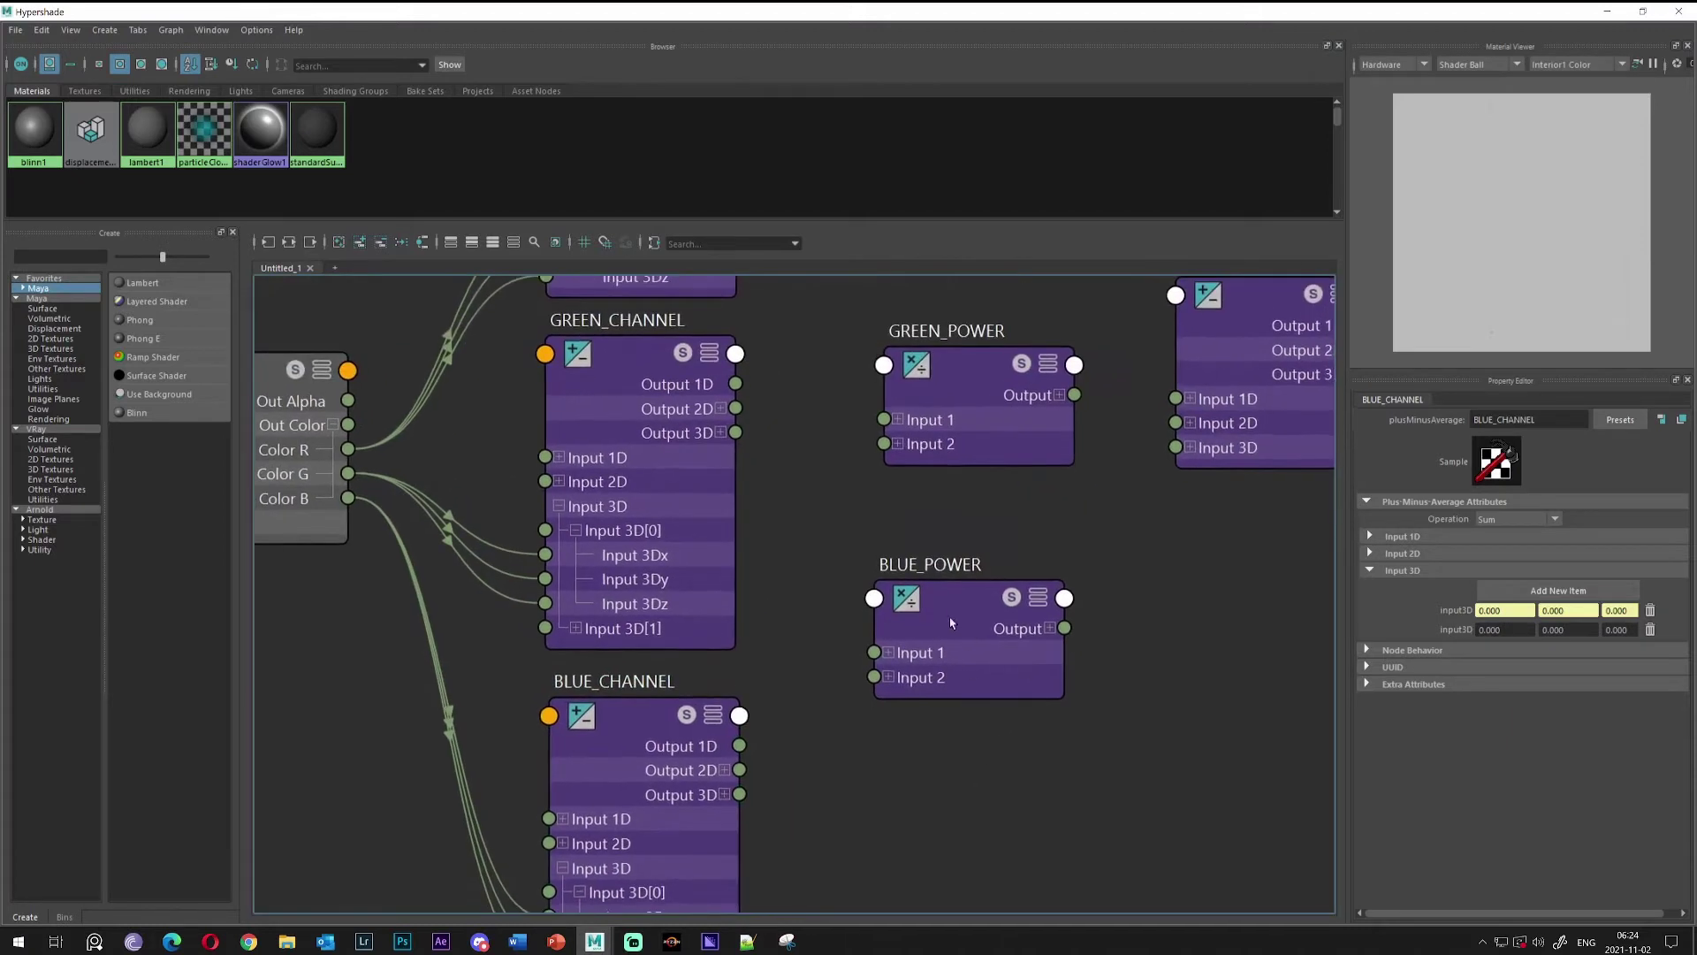
drag(739, 794, 874, 677)
alt+middle_drag(919, 516, 853, 735)
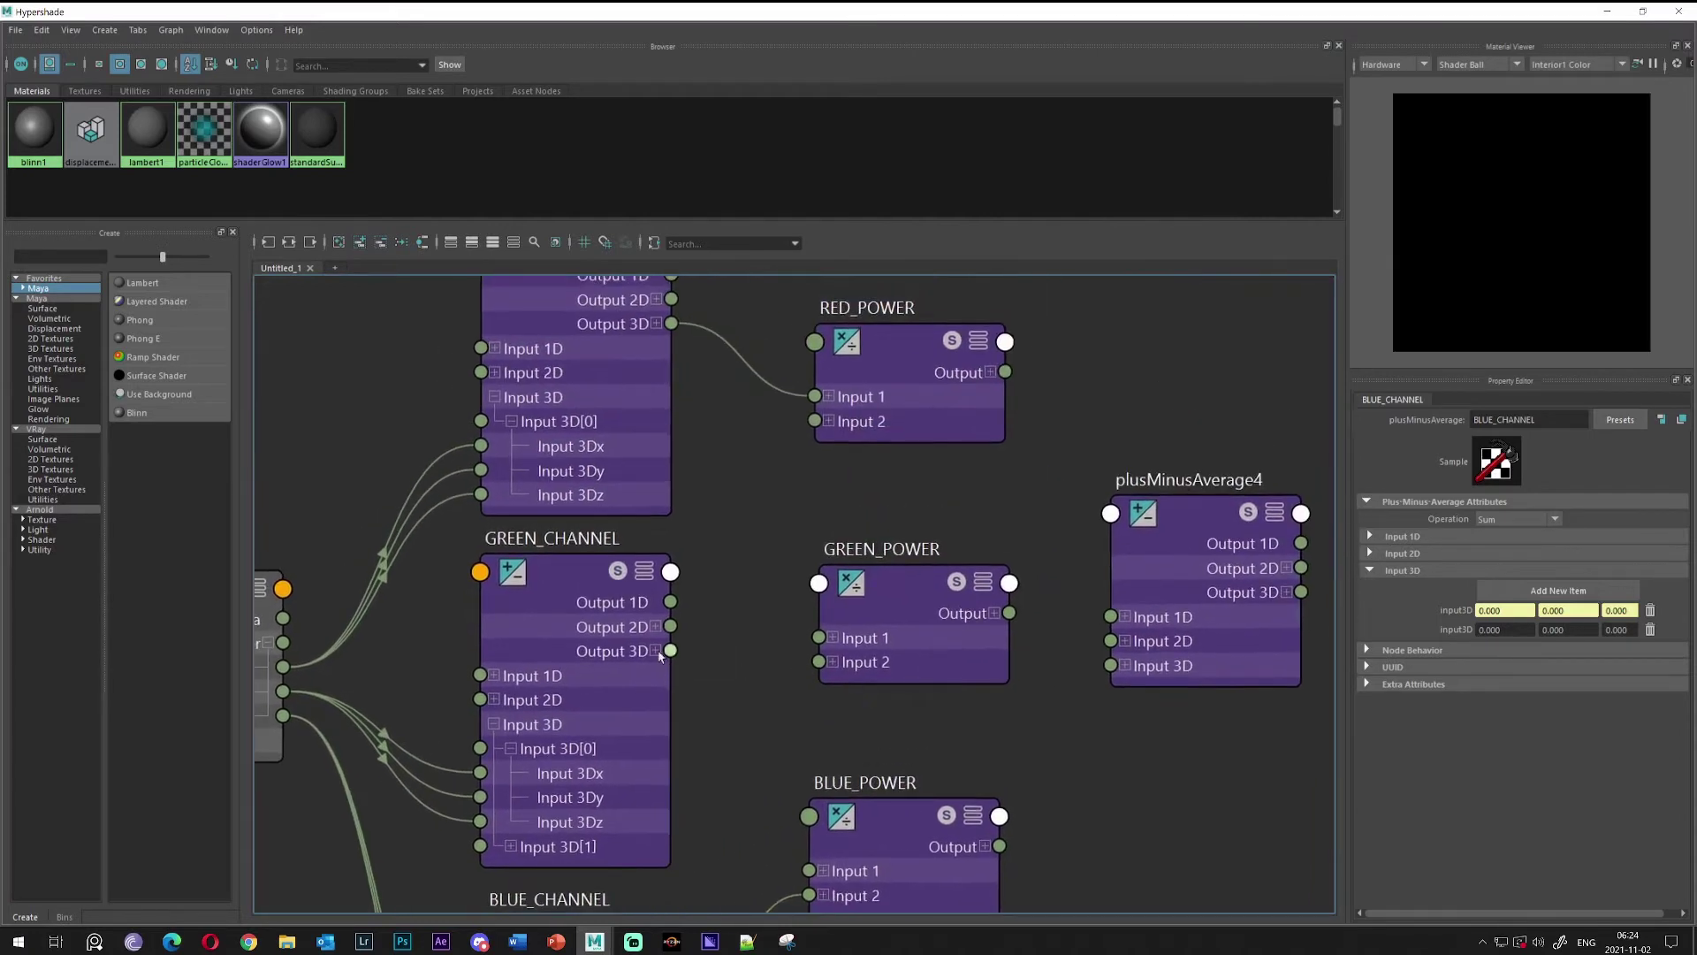
drag(670, 651, 820, 638)
Delete the connection into BLUE_POWER's Input 2 and connect BLUE_CHANNEL's Output 3D to BLUE_POWER's Input 1 instead
alt+middle_drag(777, 801, 831, 602)
click(825, 705)
key(Delete)
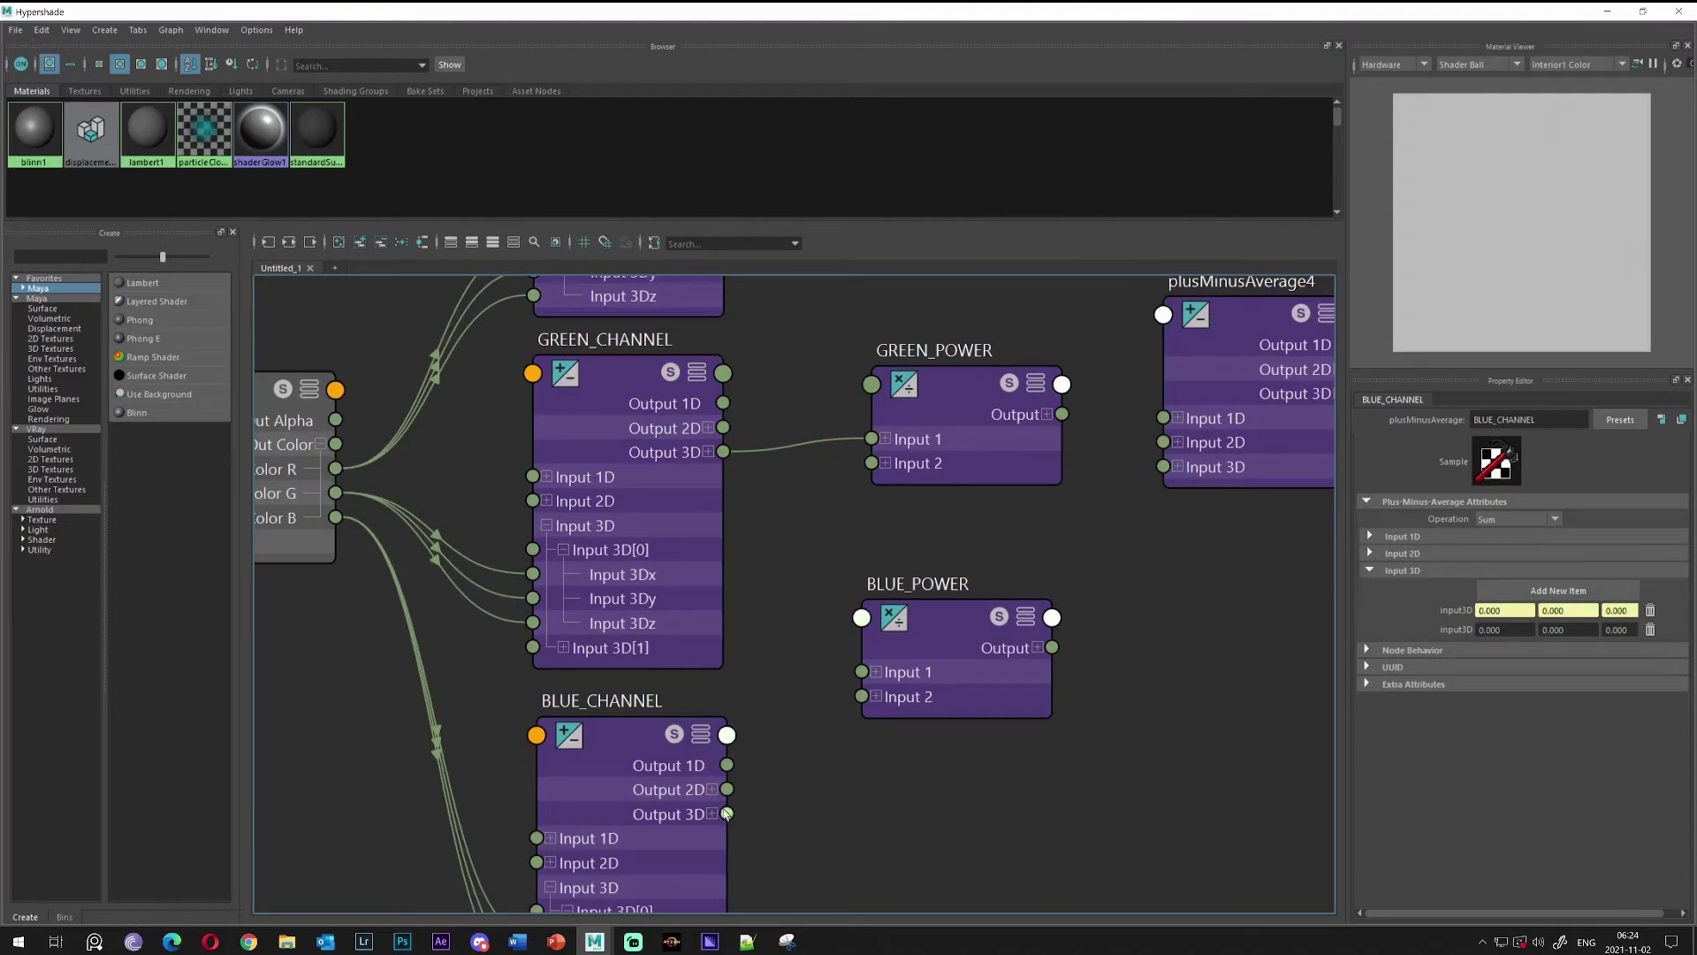
drag(726, 812, 871, 672)
Examine the node network, checking plusMinusAverage4 and the three power nodes fed by the color channels
alt+middle_drag(871, 603, 862, 783)
alt+middle_drag(891, 691, 706, 532)
click(994, 455)
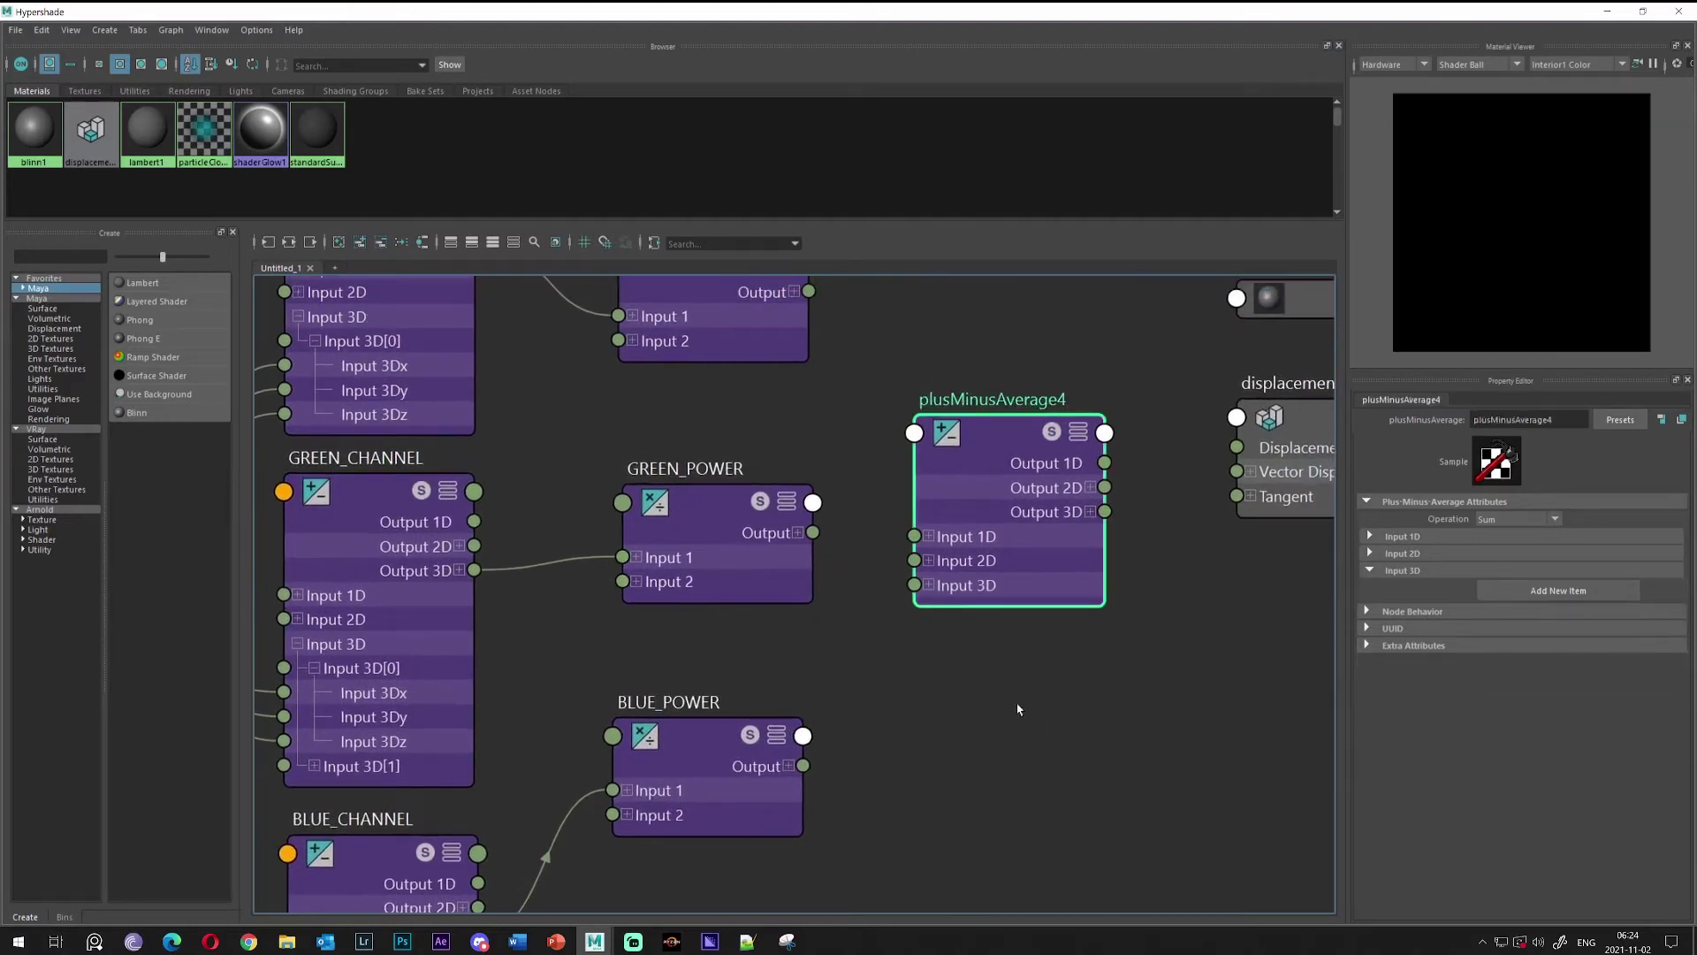
alt+middle_drag(1050, 730, 947, 741)
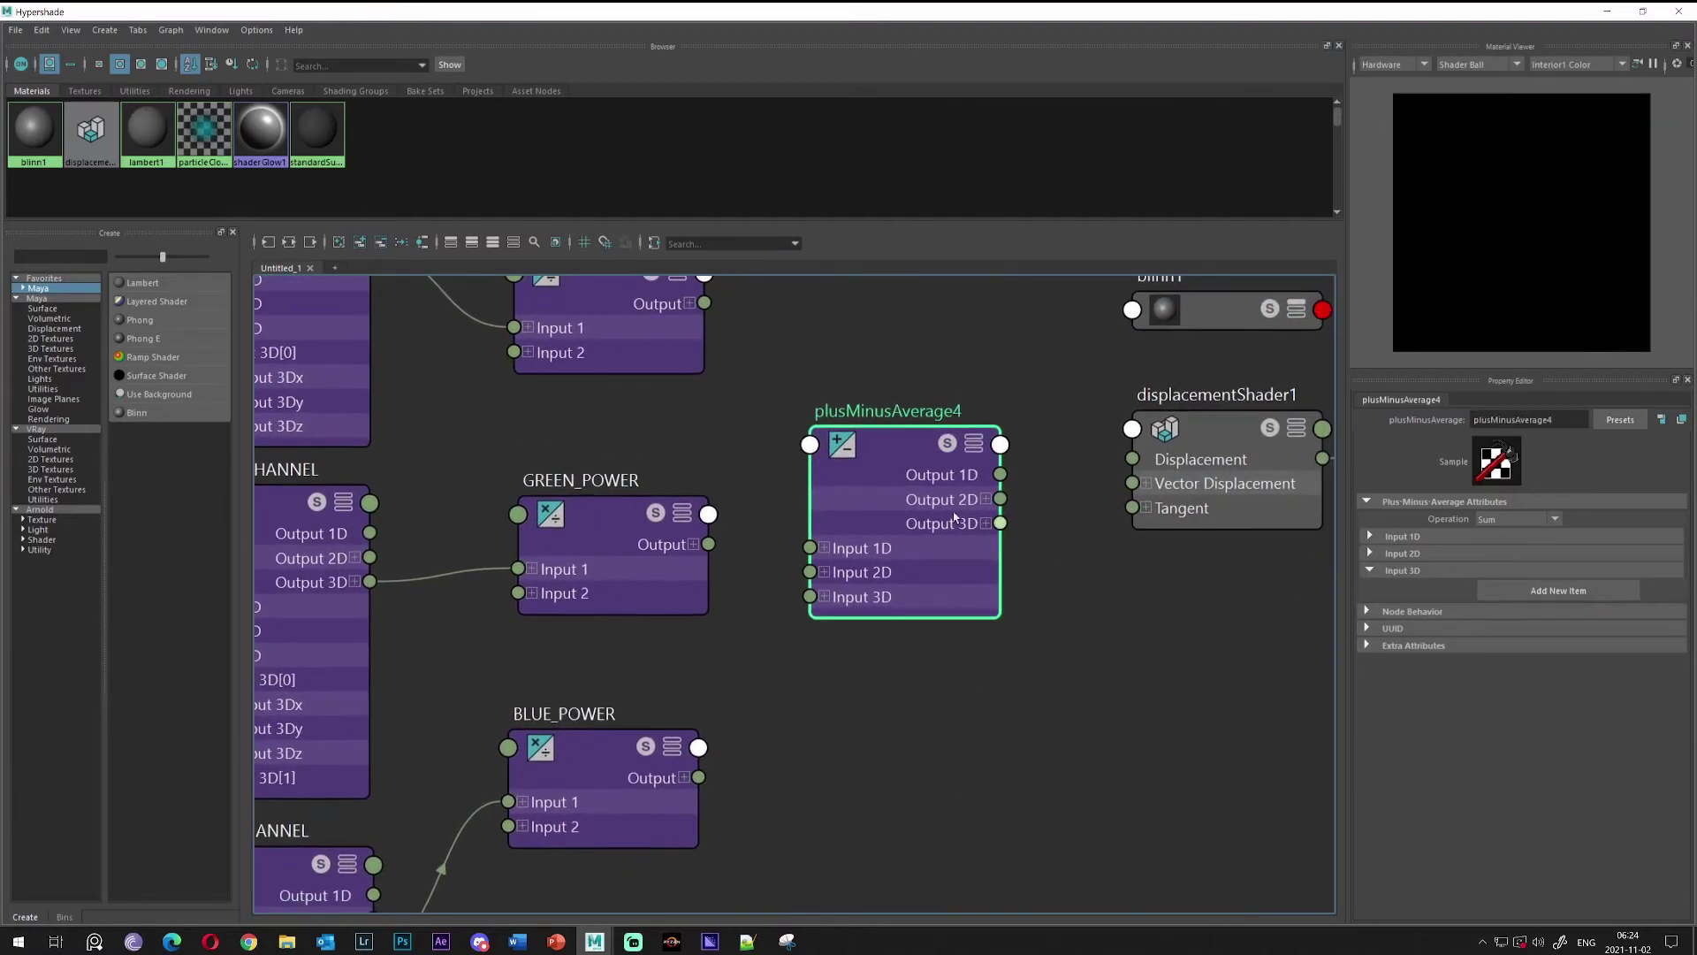
scroll(863, 597, down, 4)
scroll(863, 596, up, 1)
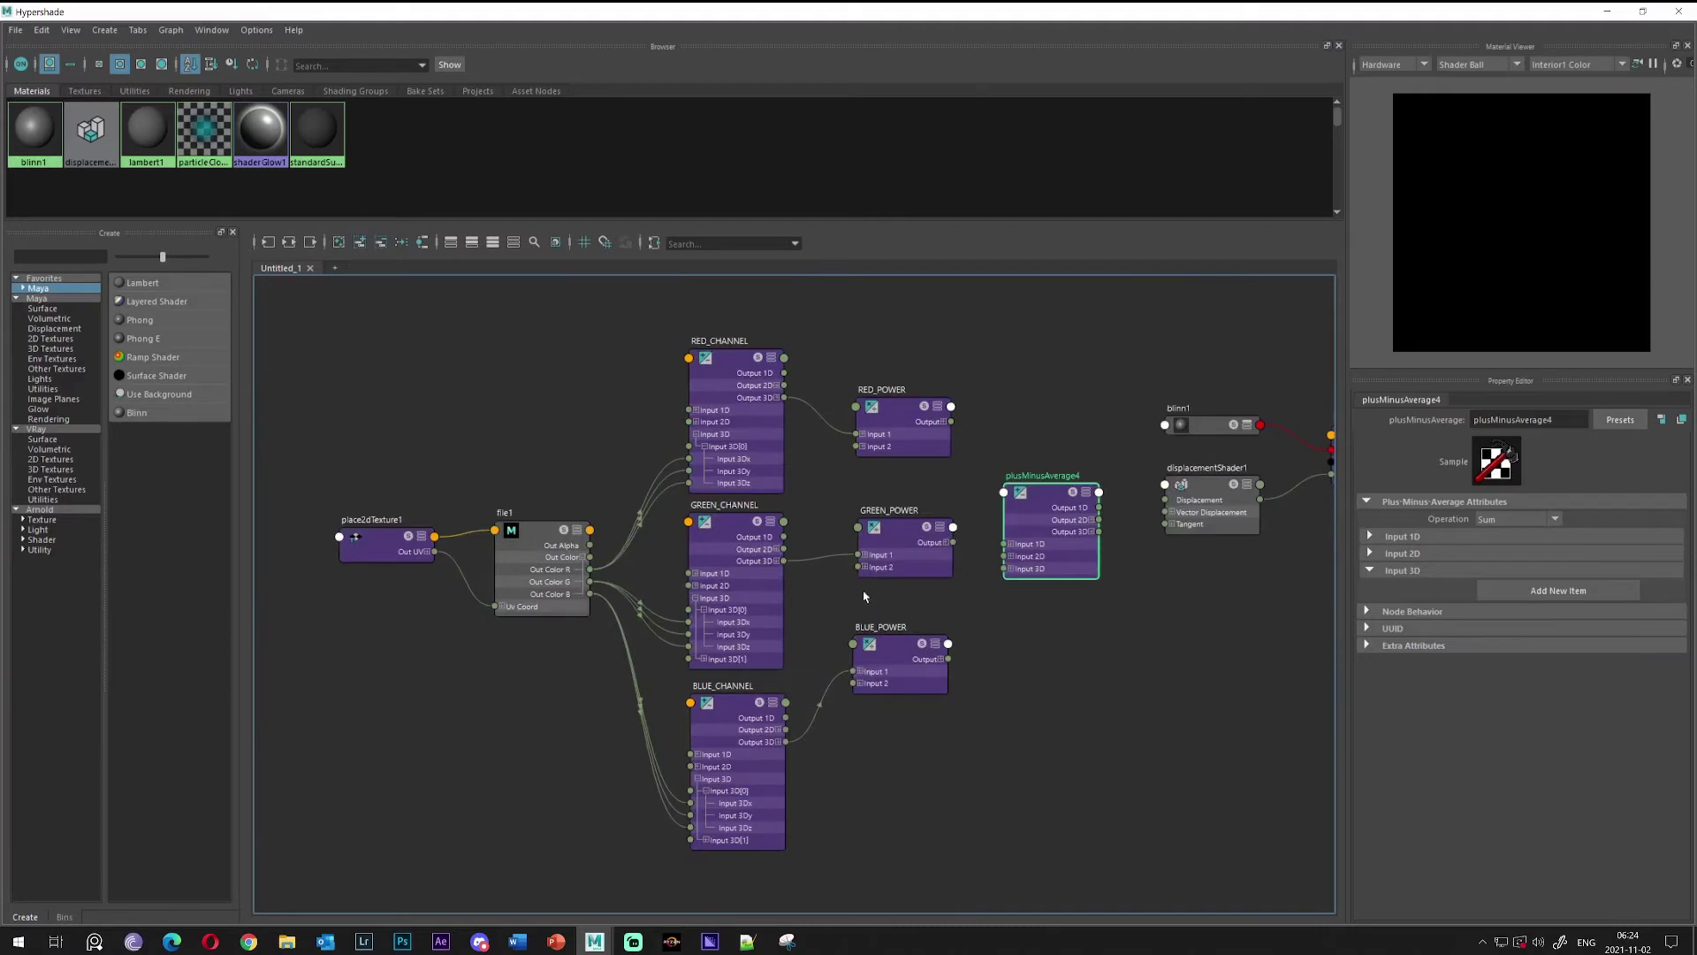
alt+middle_drag(984, 412, 888, 403)
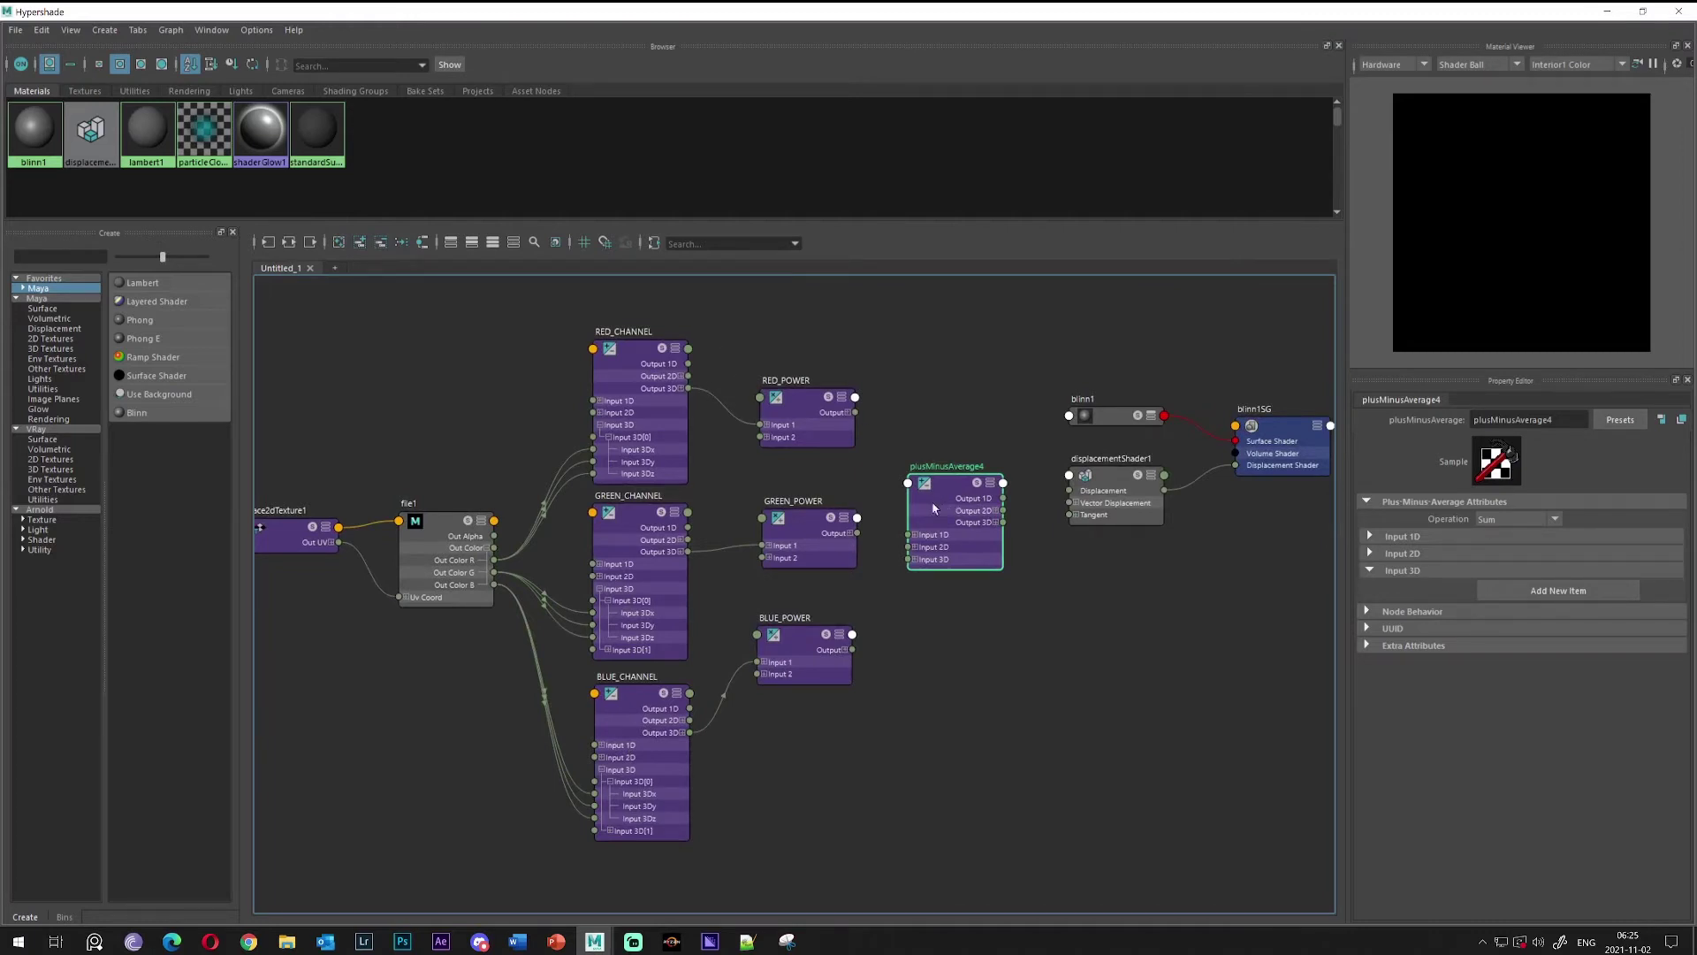
scroll(952, 545, up, 2)
alt+middle_drag(839, 519, 946, 581)
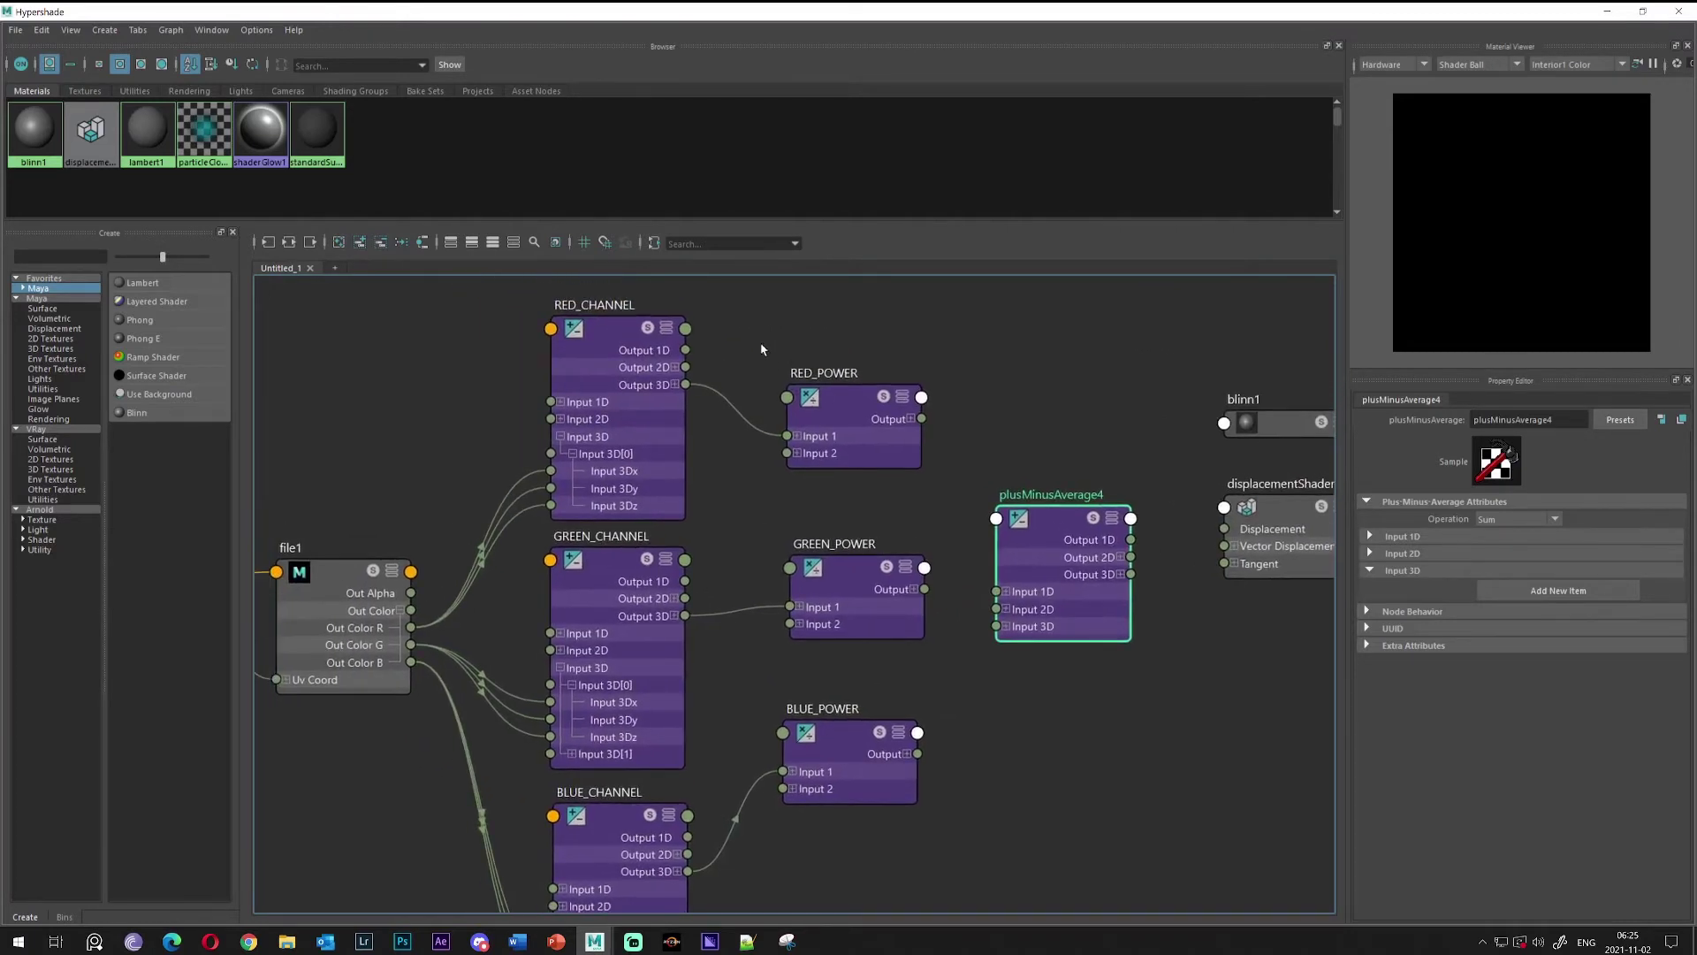
alt+middle_drag(940, 669, 899, 647)
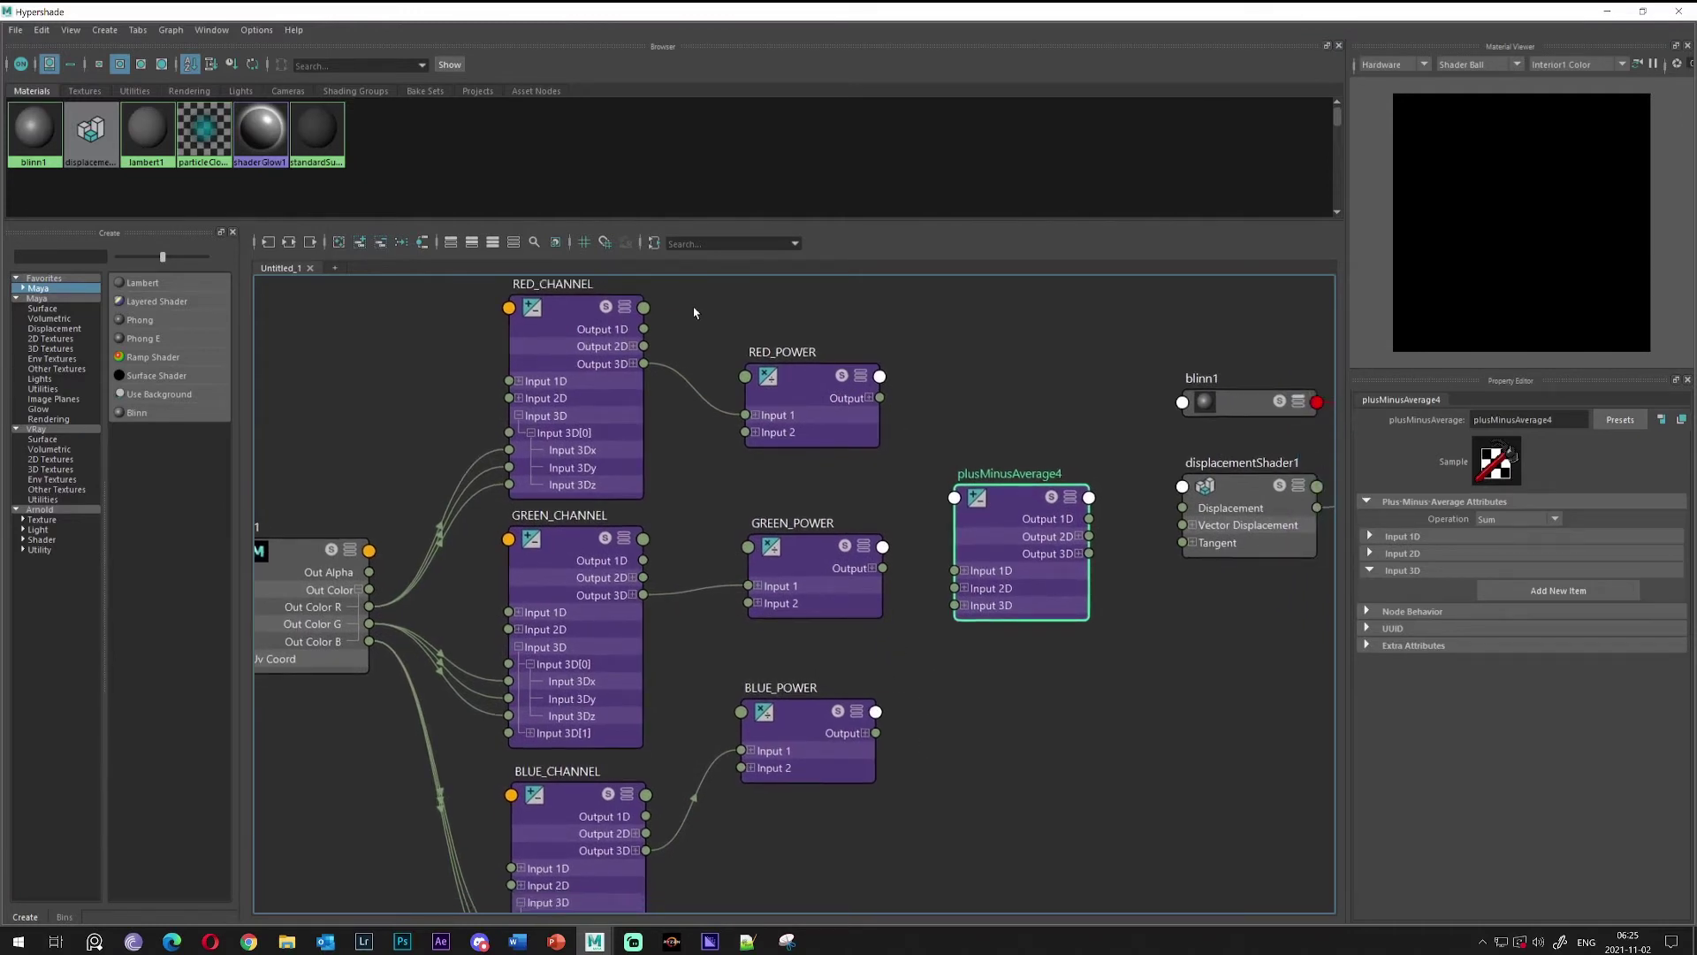
drag(694, 312, 904, 826)
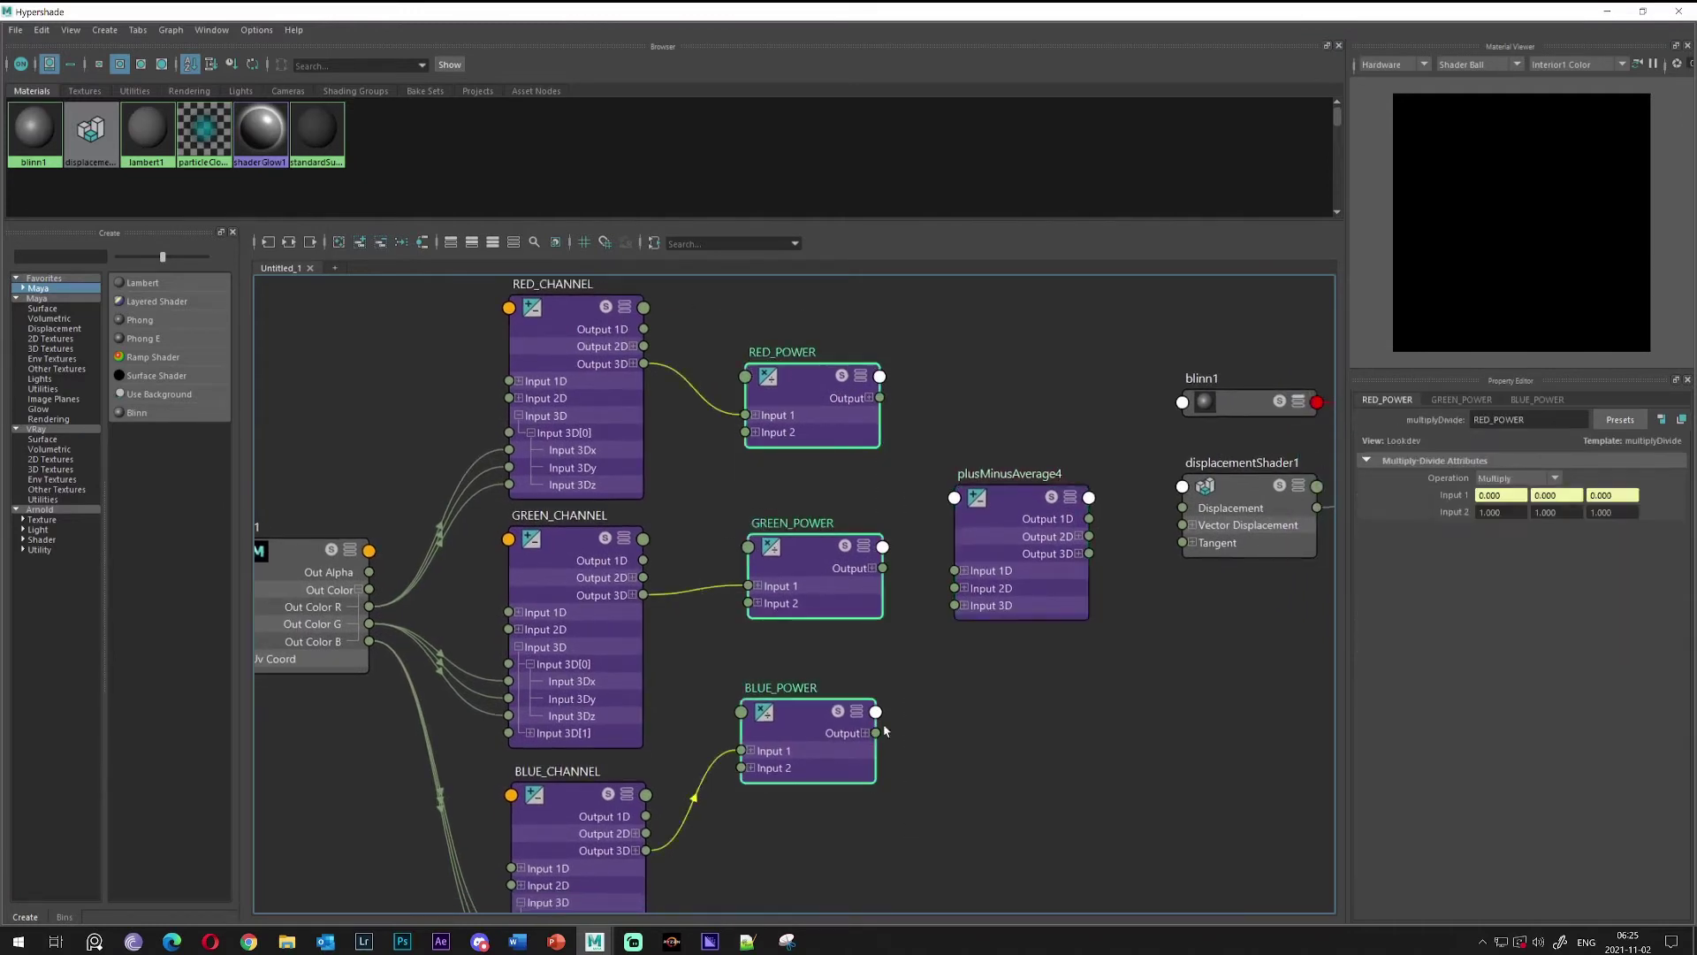
click(932, 734)
Move BLUE_POWER down beside BLUE_CHANNEL, roughly level with that node's Output 3D
drag(792, 727, 805, 787)
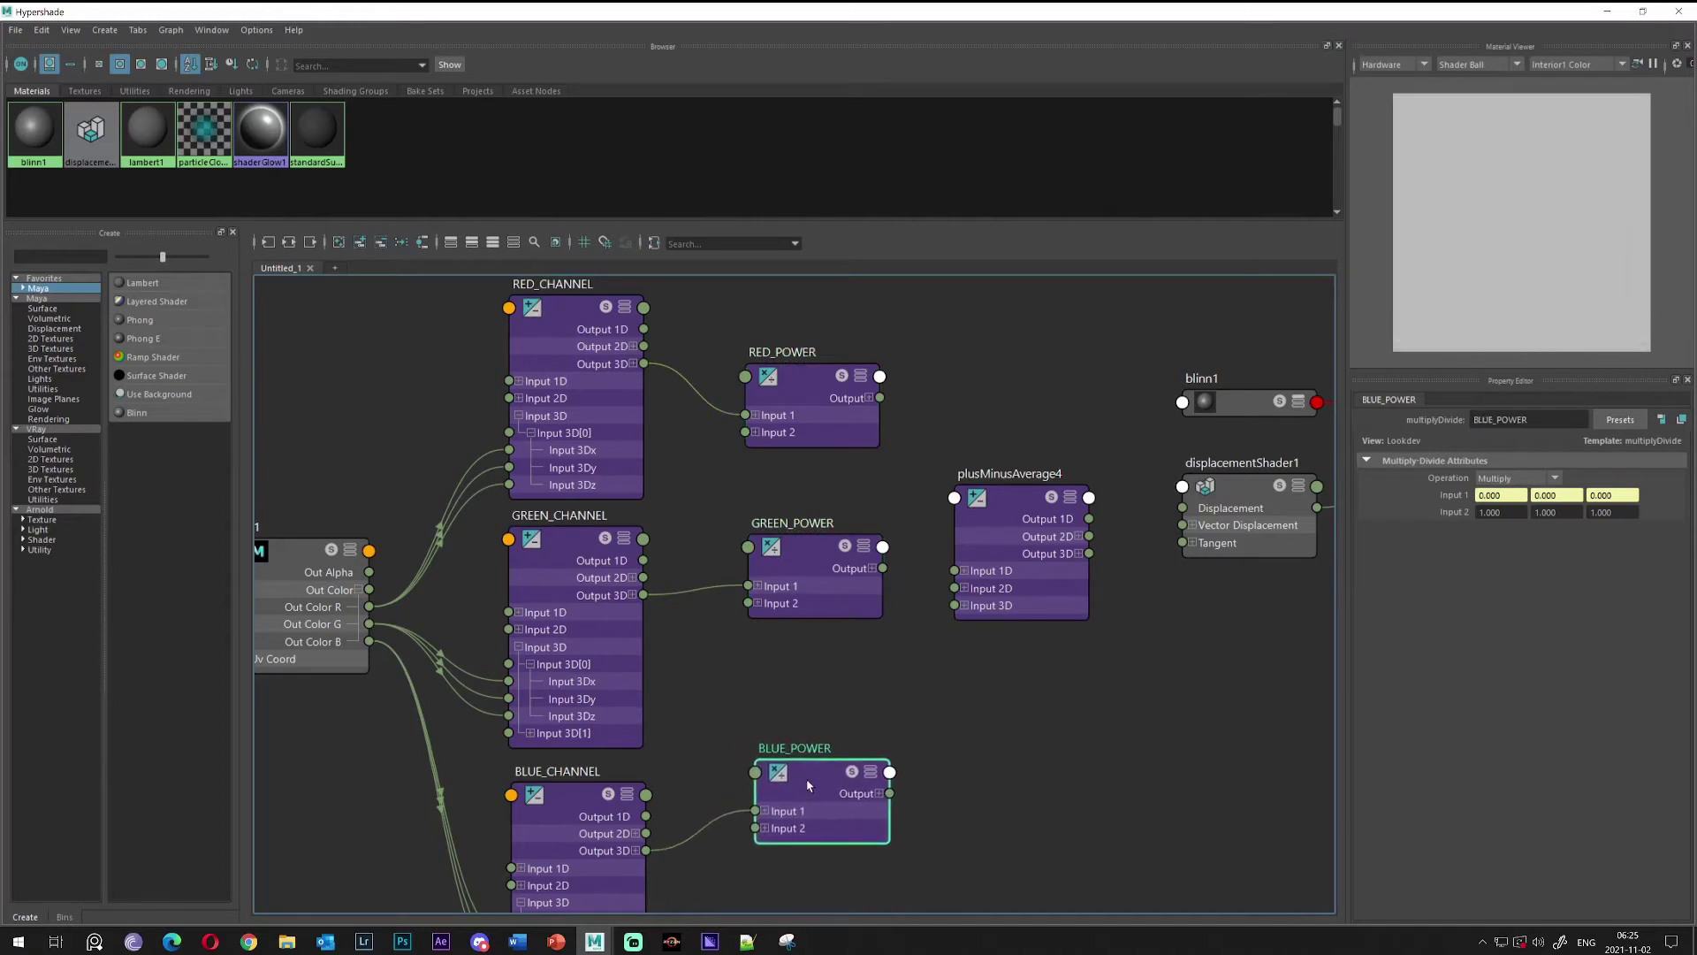
click(521, 624)
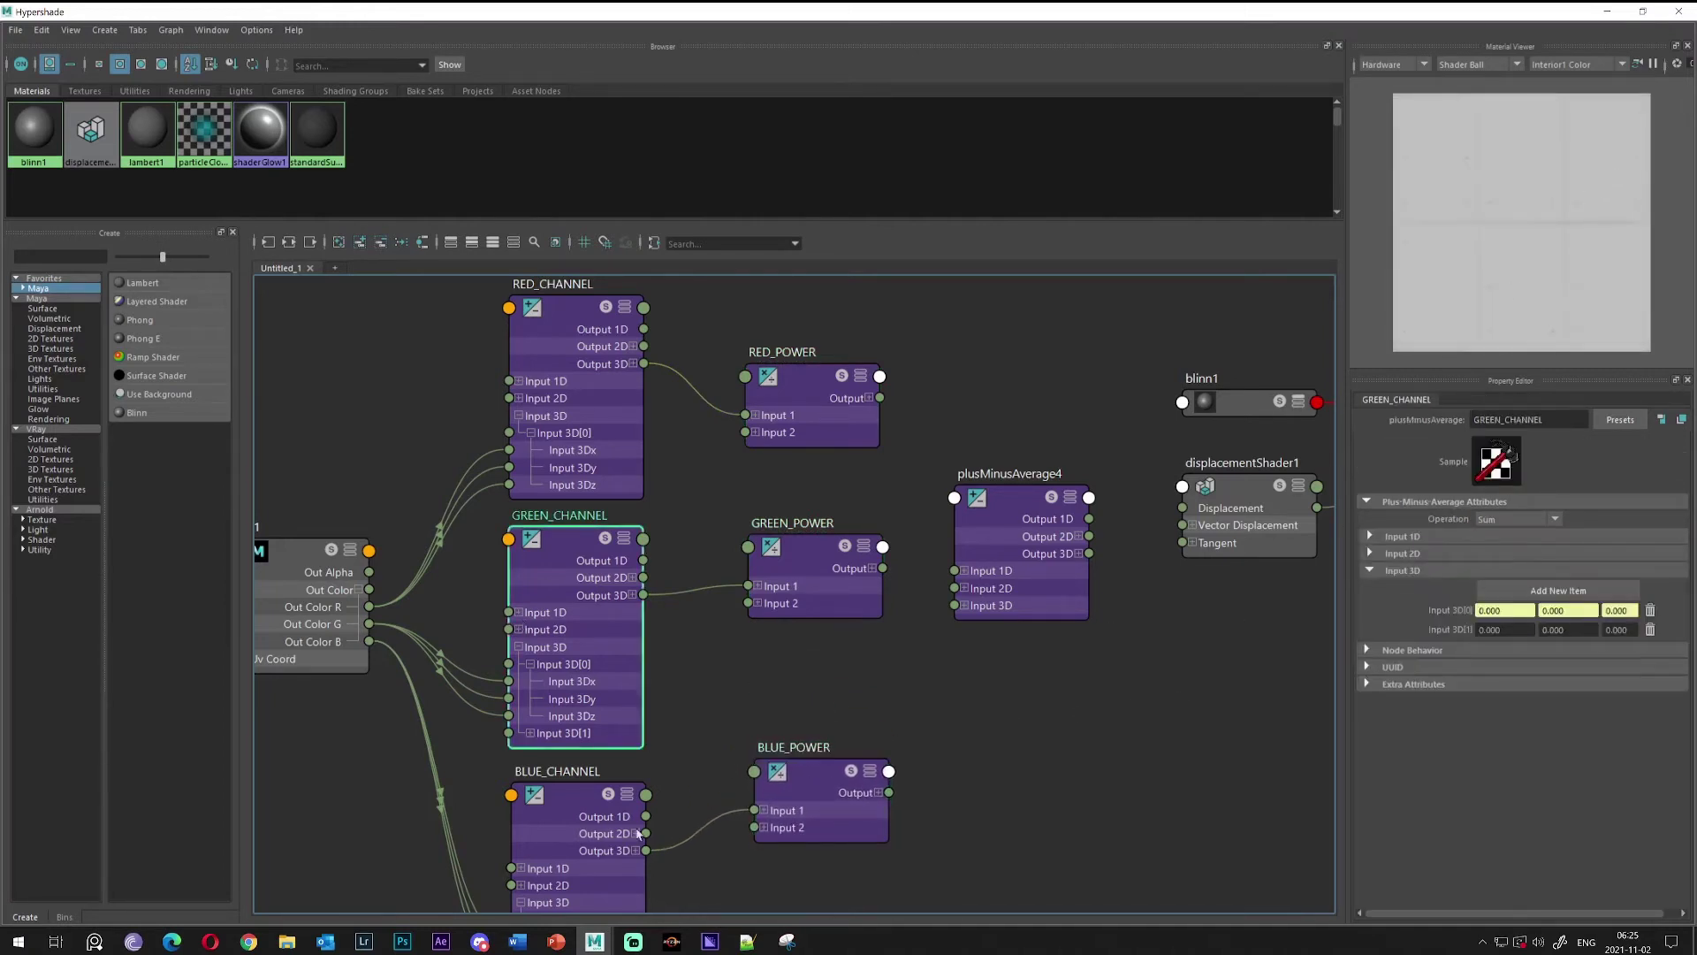
click(638, 834)
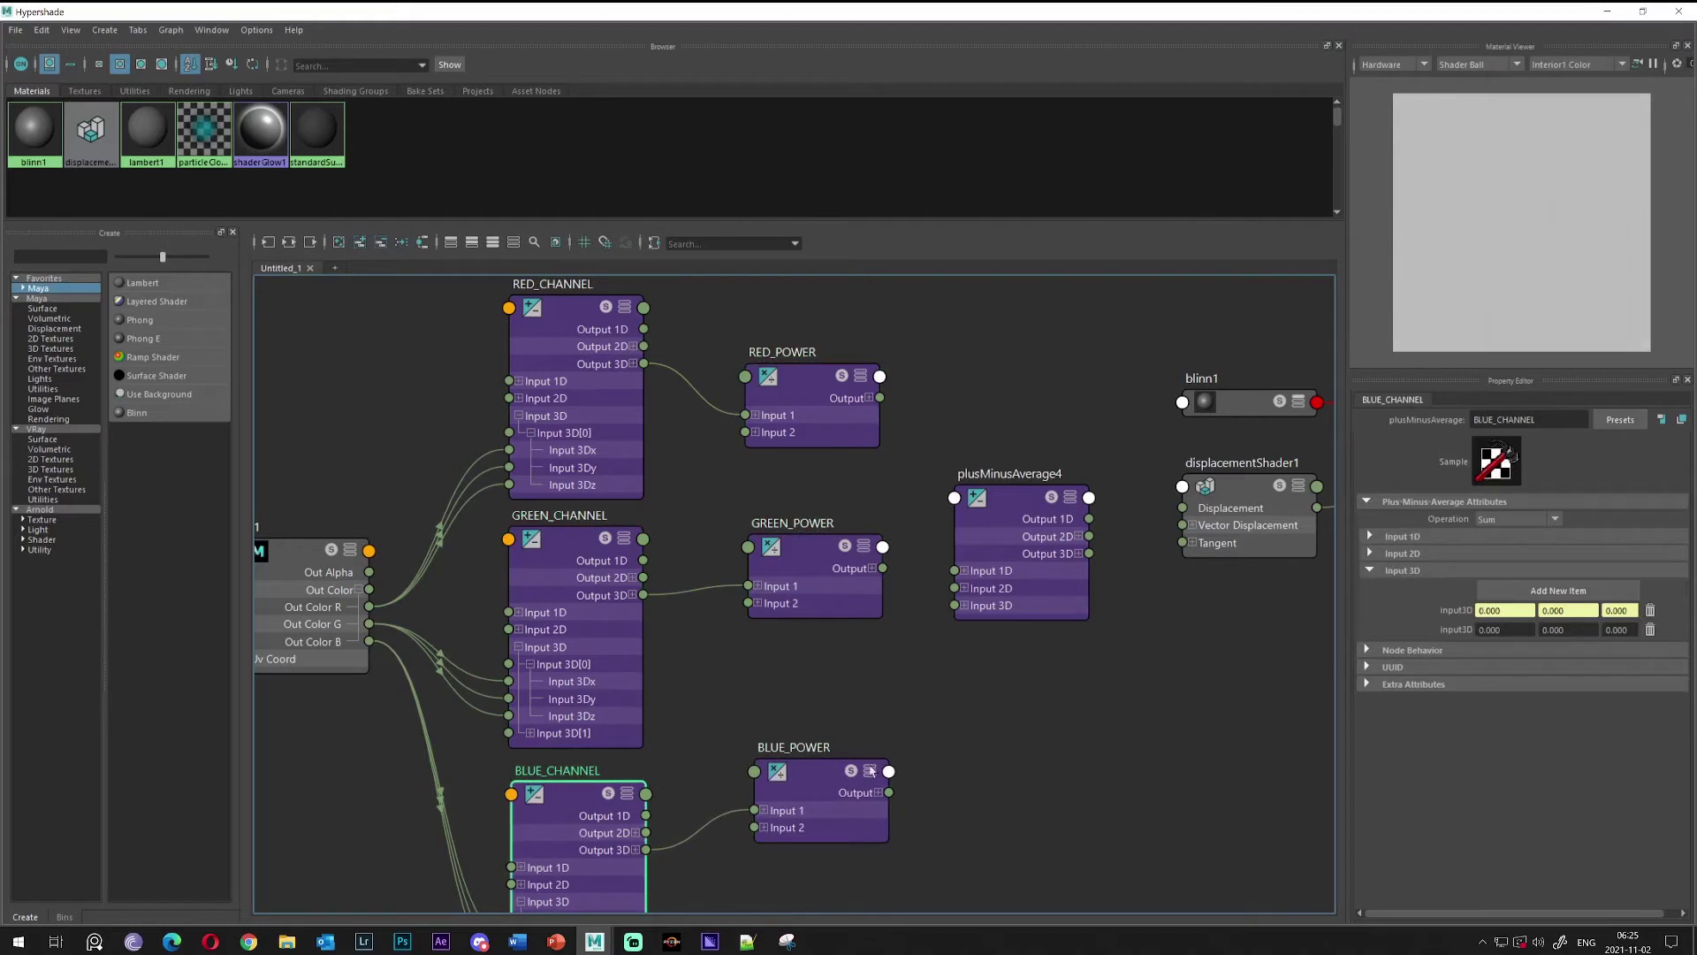
alt+middle_drag(978, 743, 985, 705)
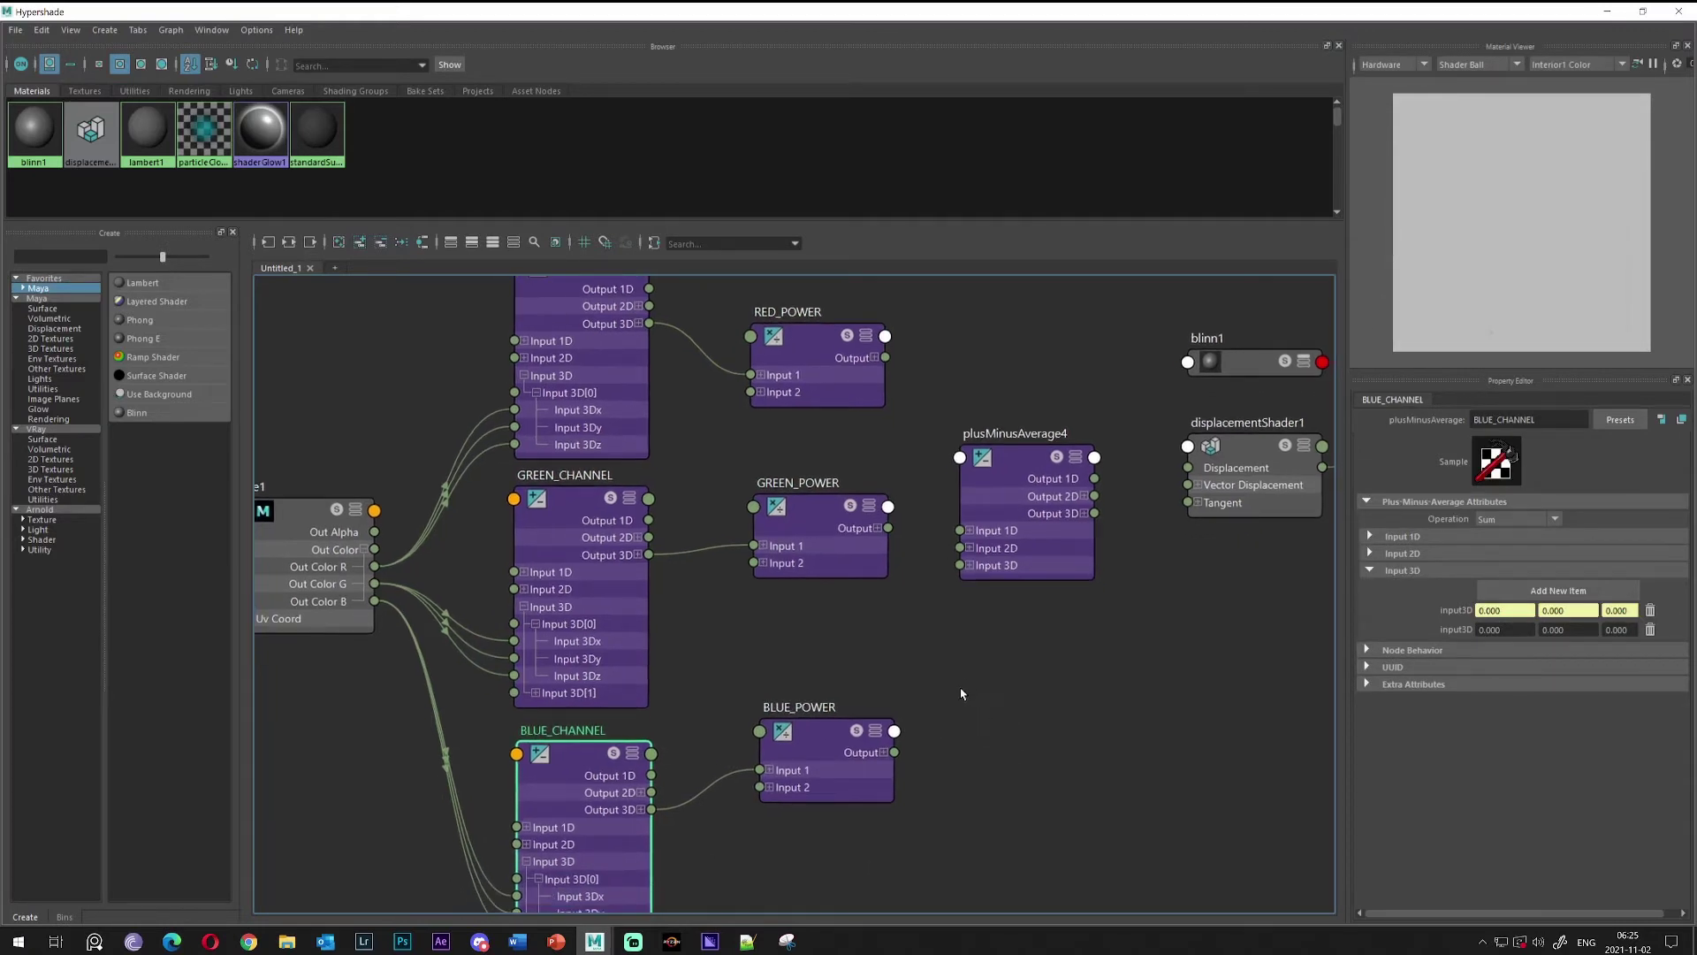
drag(827, 743, 817, 764)
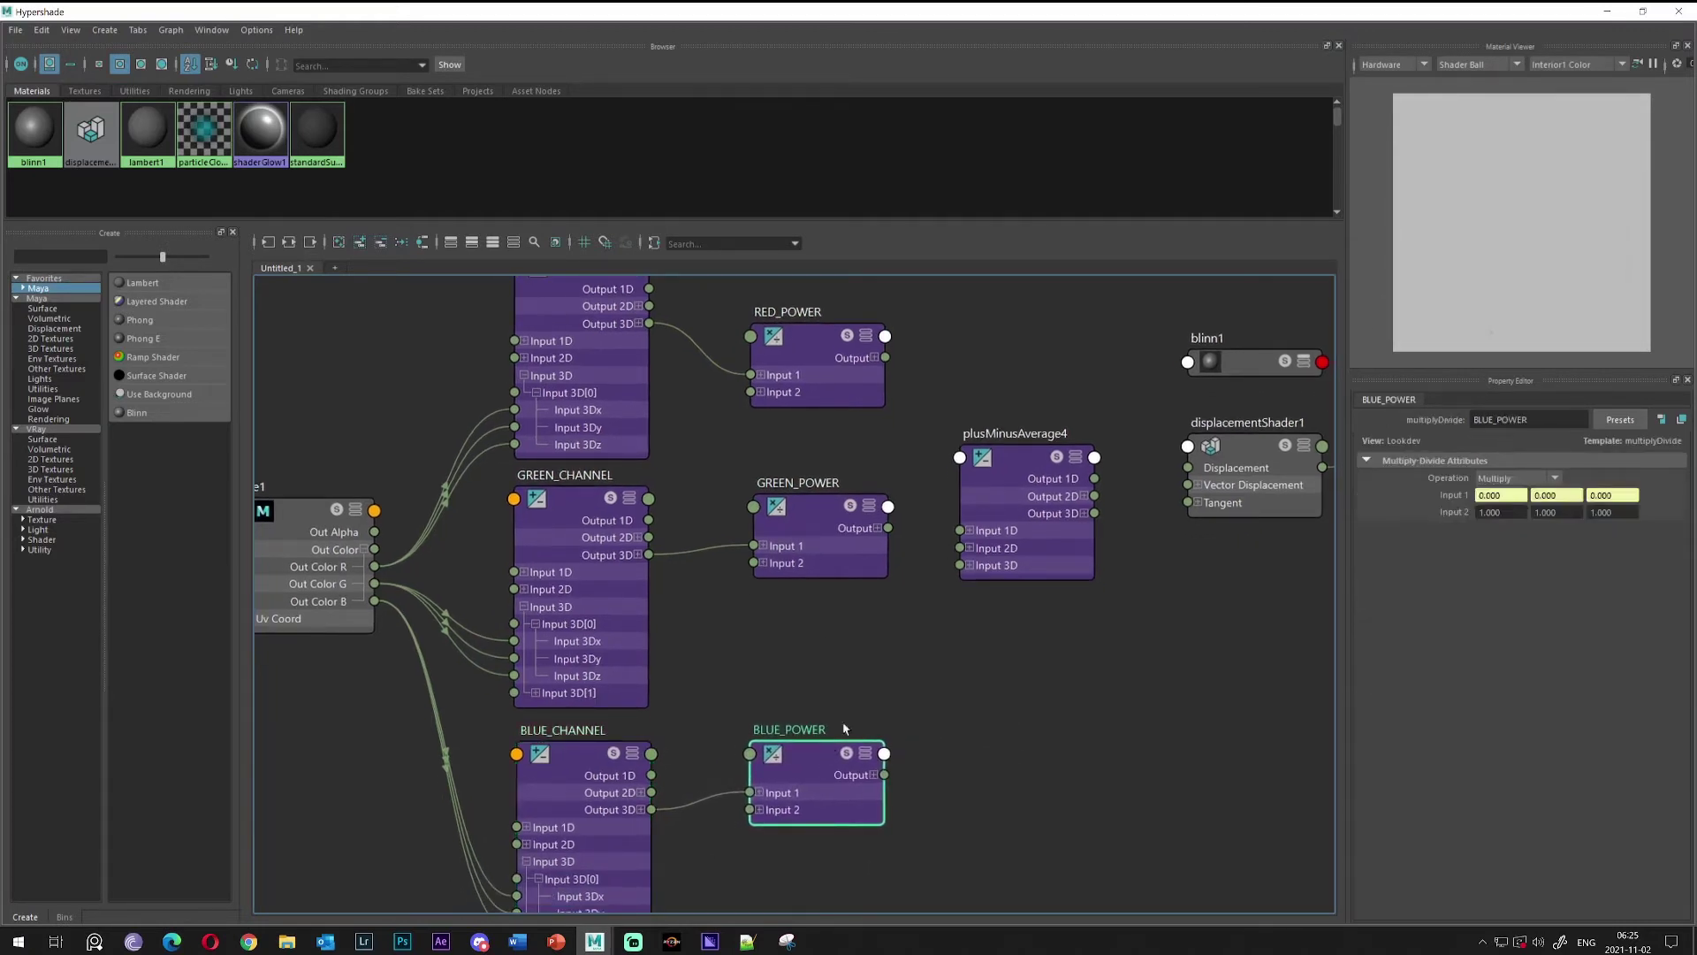
Align GREEN_POWER and RED_POWER with the Output 3D of their channel nodes and nudge BLUE_POWER slightly
alt+middle_drag(876, 639, 913, 747)
drag(866, 618, 861, 628)
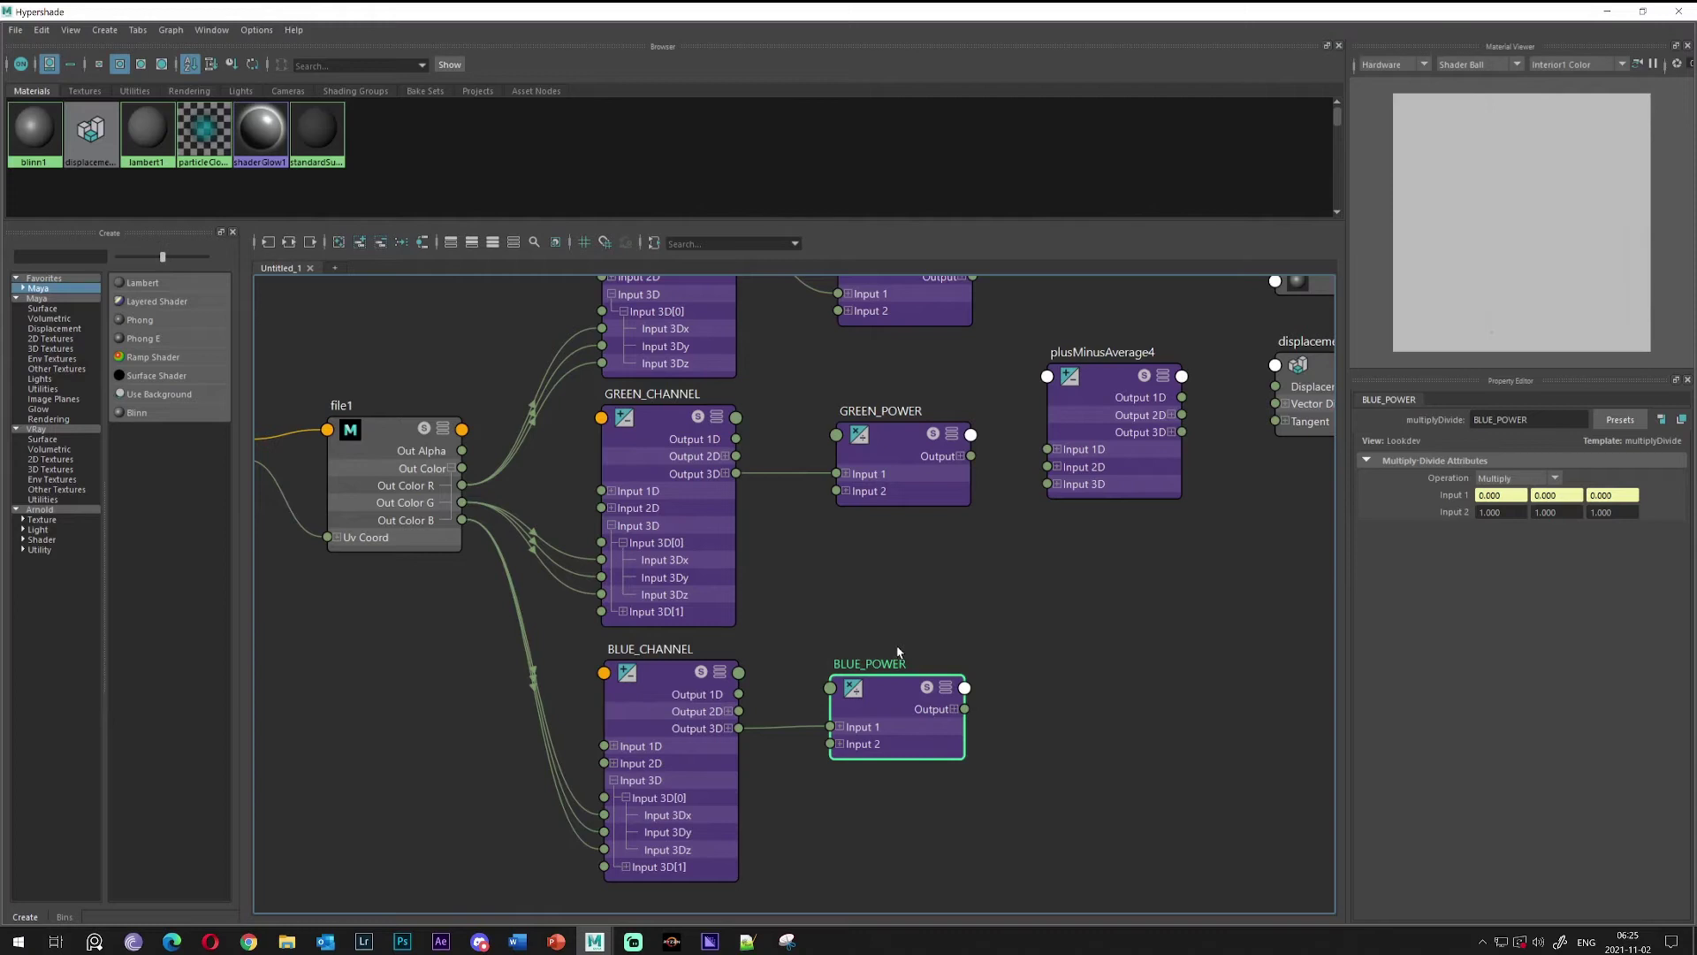
drag(893, 692, 890, 695)
alt+middle_drag(897, 647, 869, 791)
click(884, 623)
alt+middle_drag(884, 624, 871, 677)
drag(855, 473, 854, 421)
alt+middle_drag(869, 537, 816, 525)
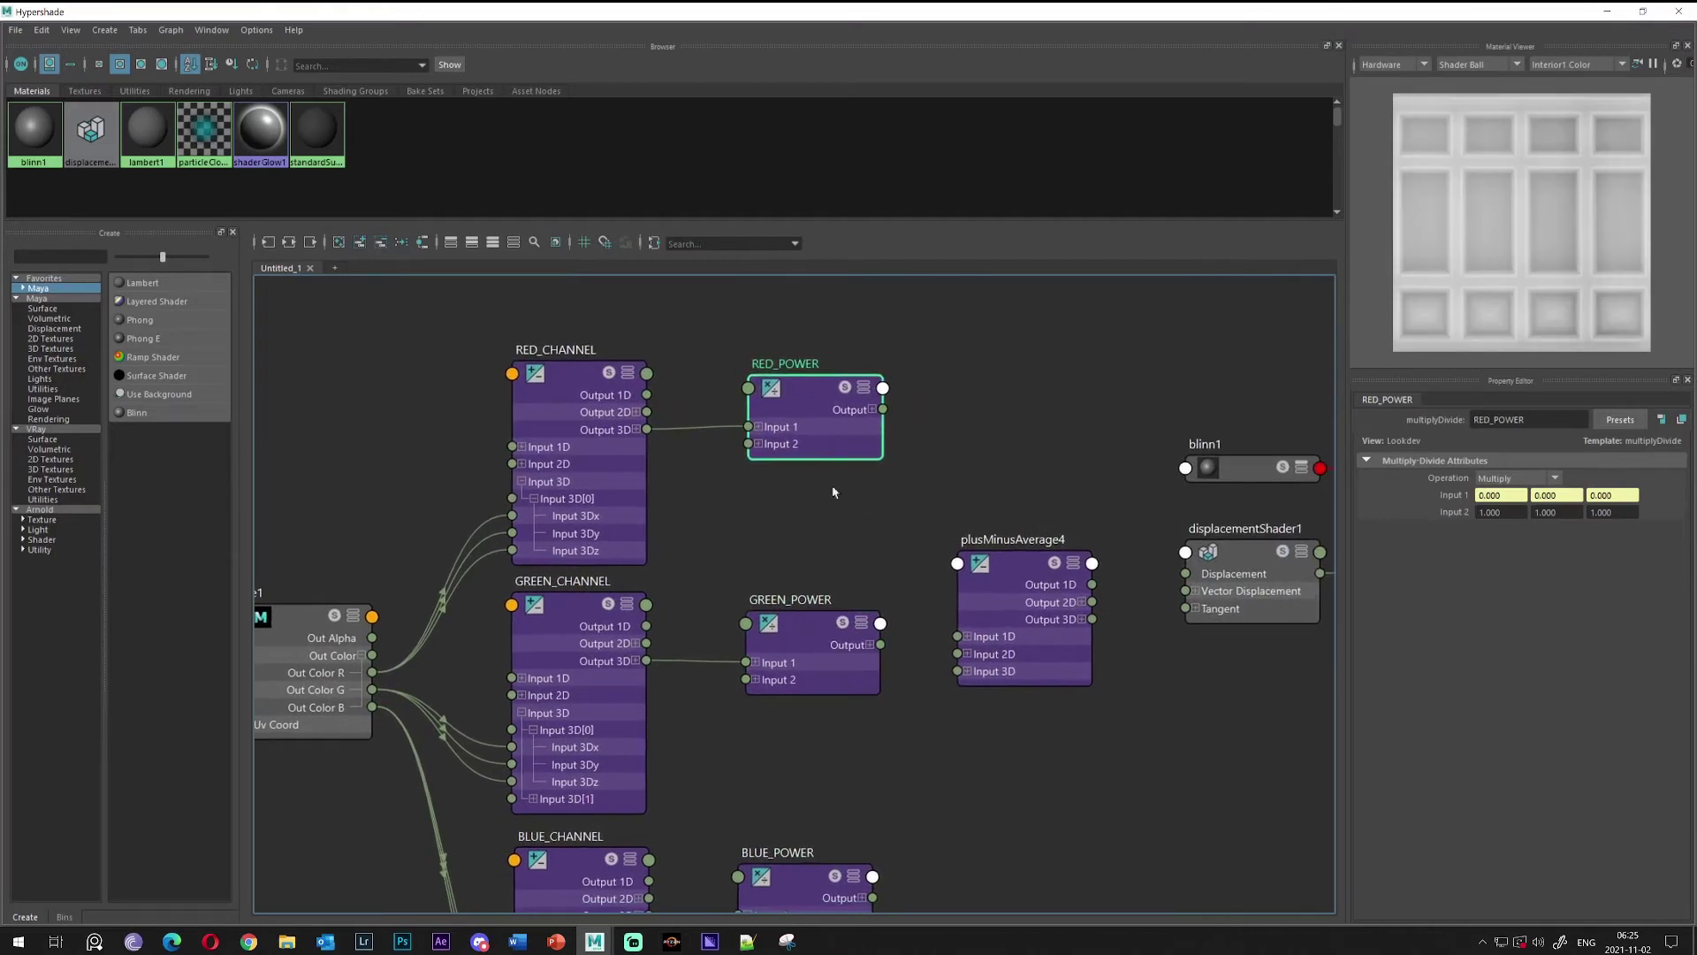
alt+middle_drag(836, 623, 820, 655)
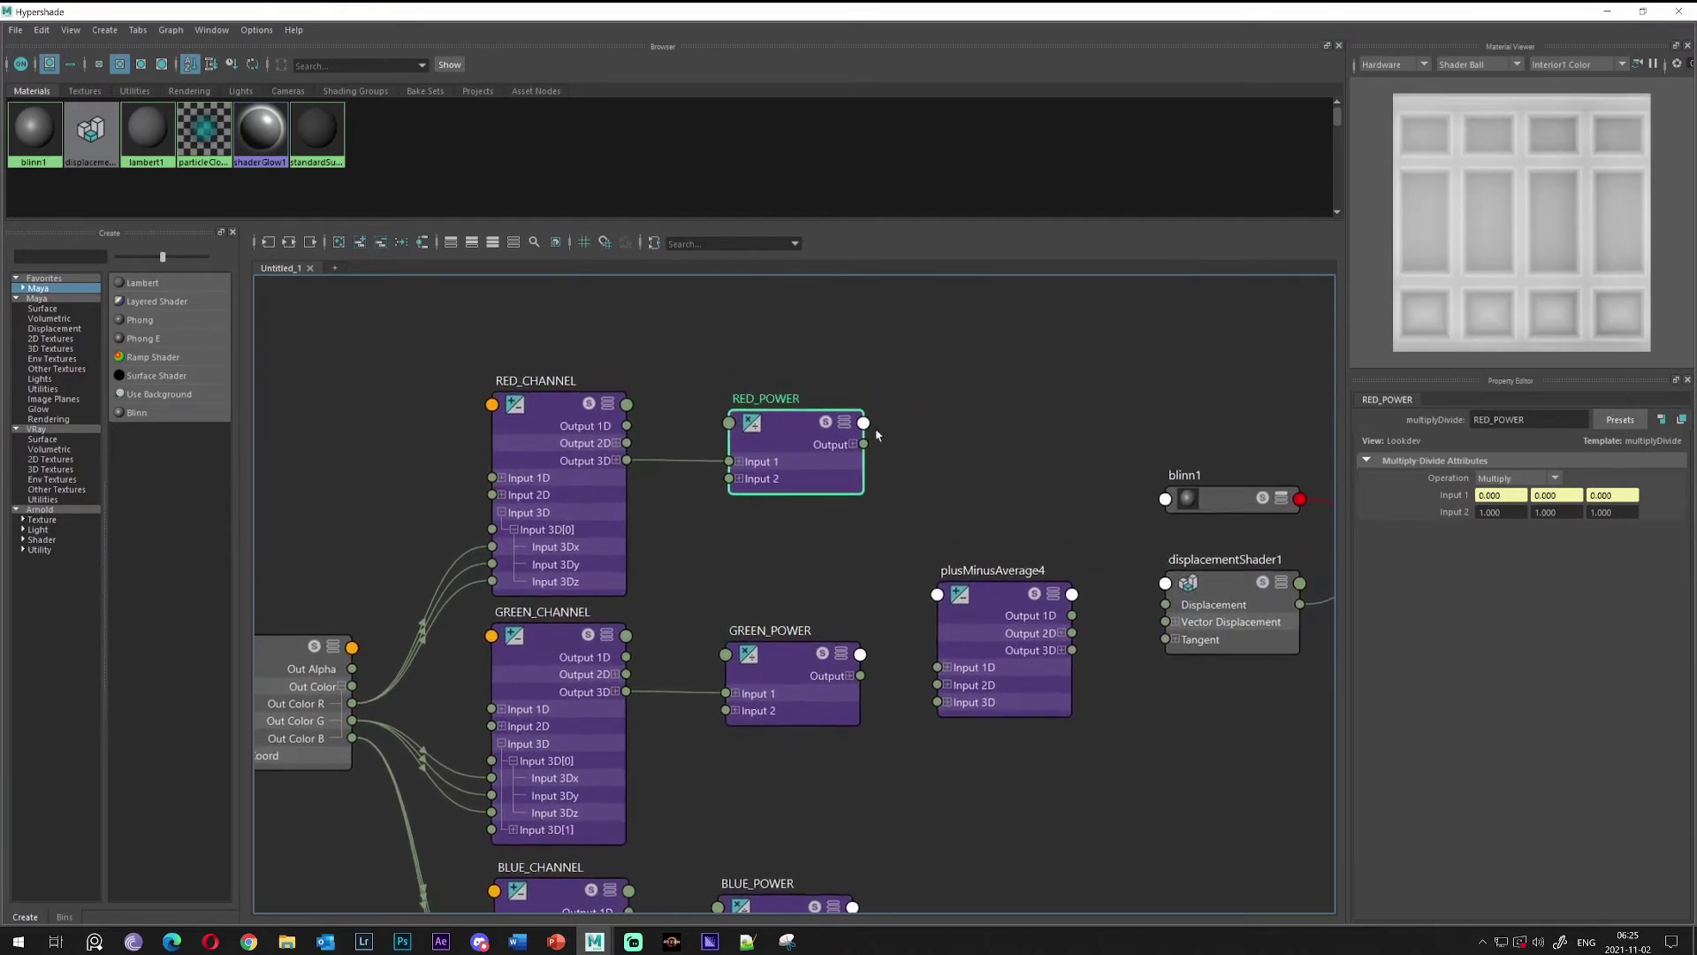
alt+middle_drag(767, 597, 743, 576)
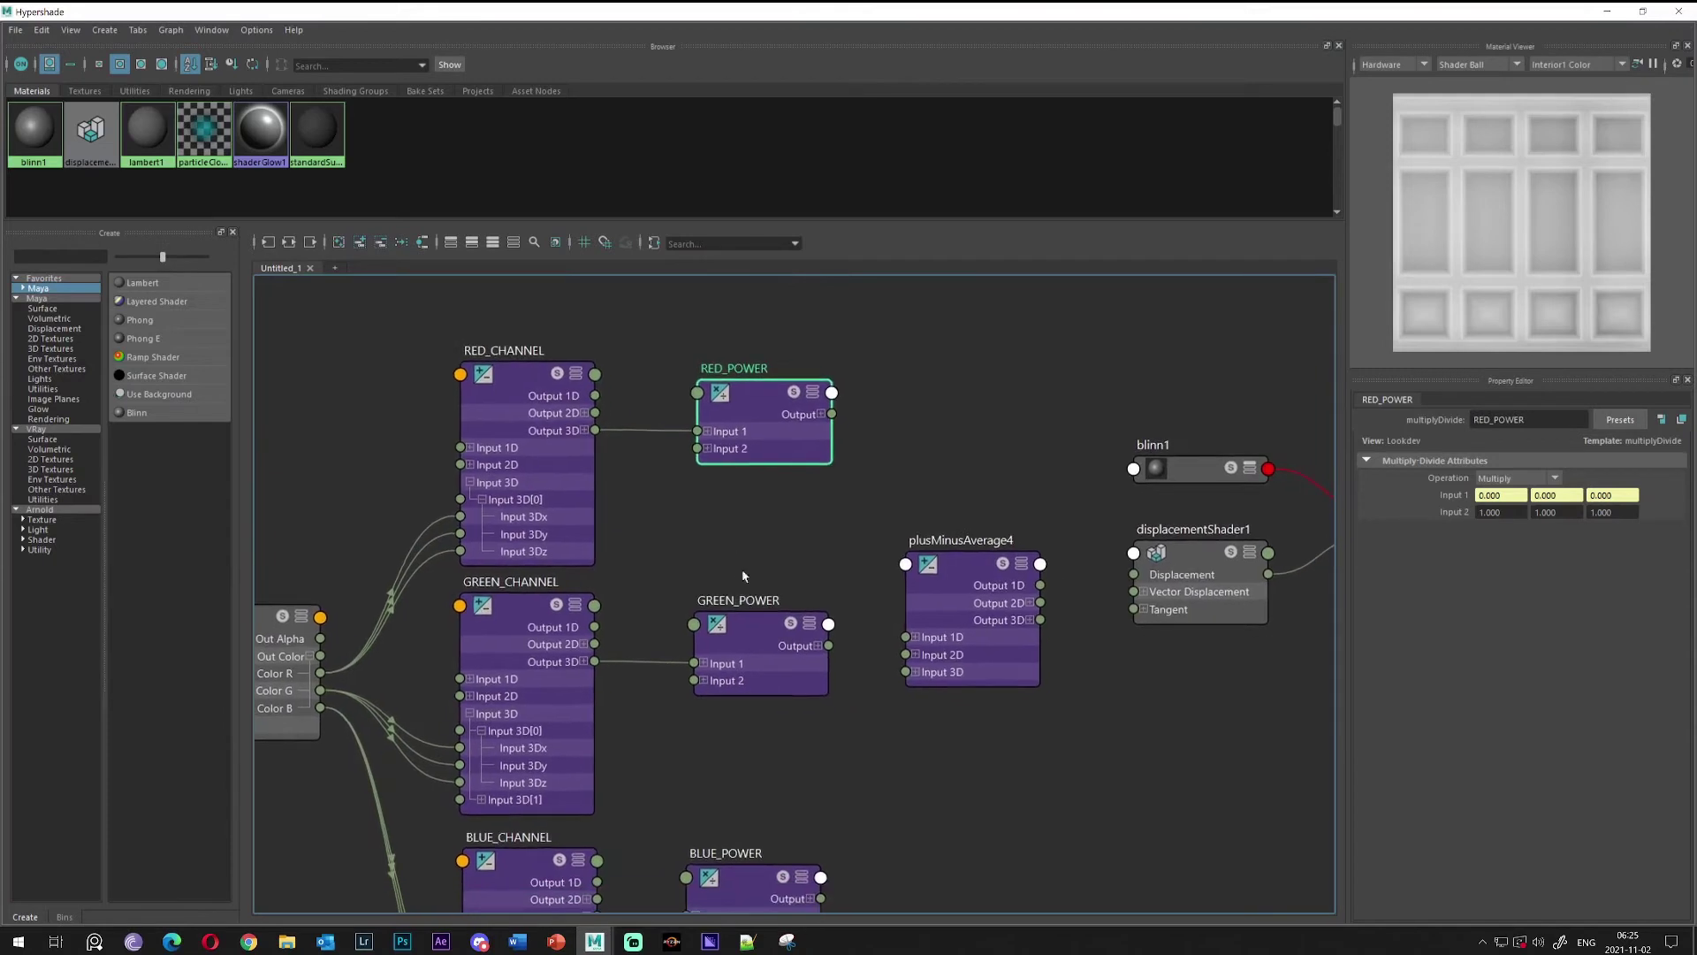
alt+middle_drag(766, 519, 750, 486)
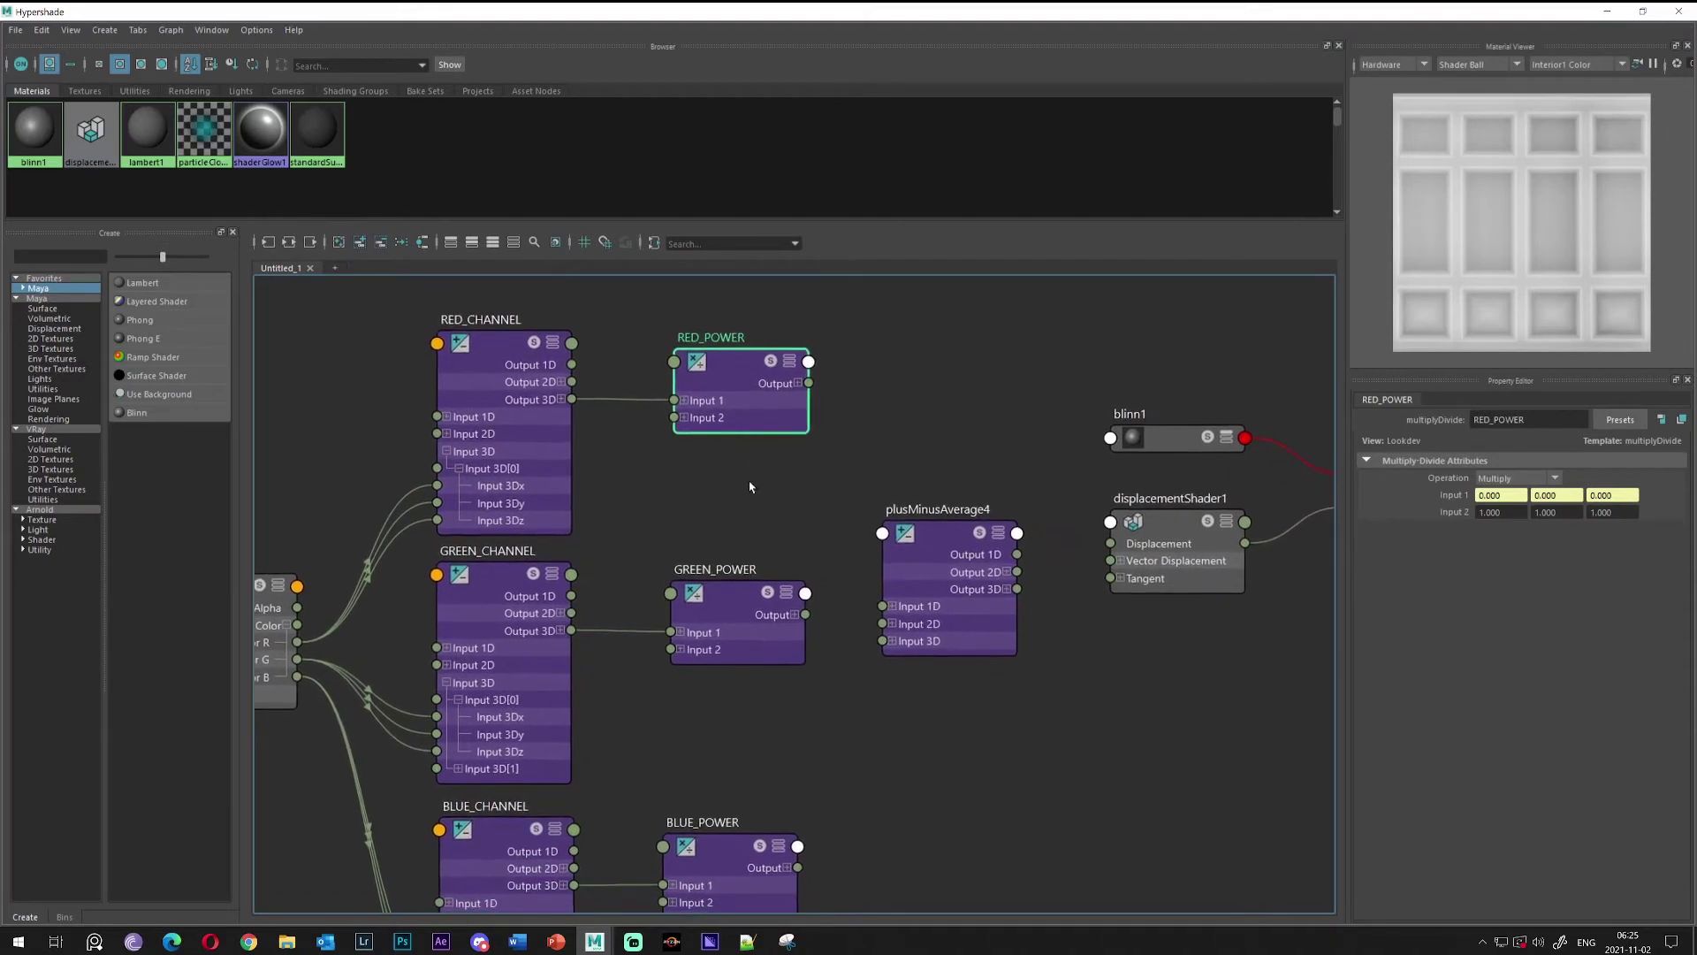
Nudge plusMinusAverage4 slightly, add three Input 3D items to it and expand its Input 3D attribute in the graph
drag(934, 545, 947, 566)
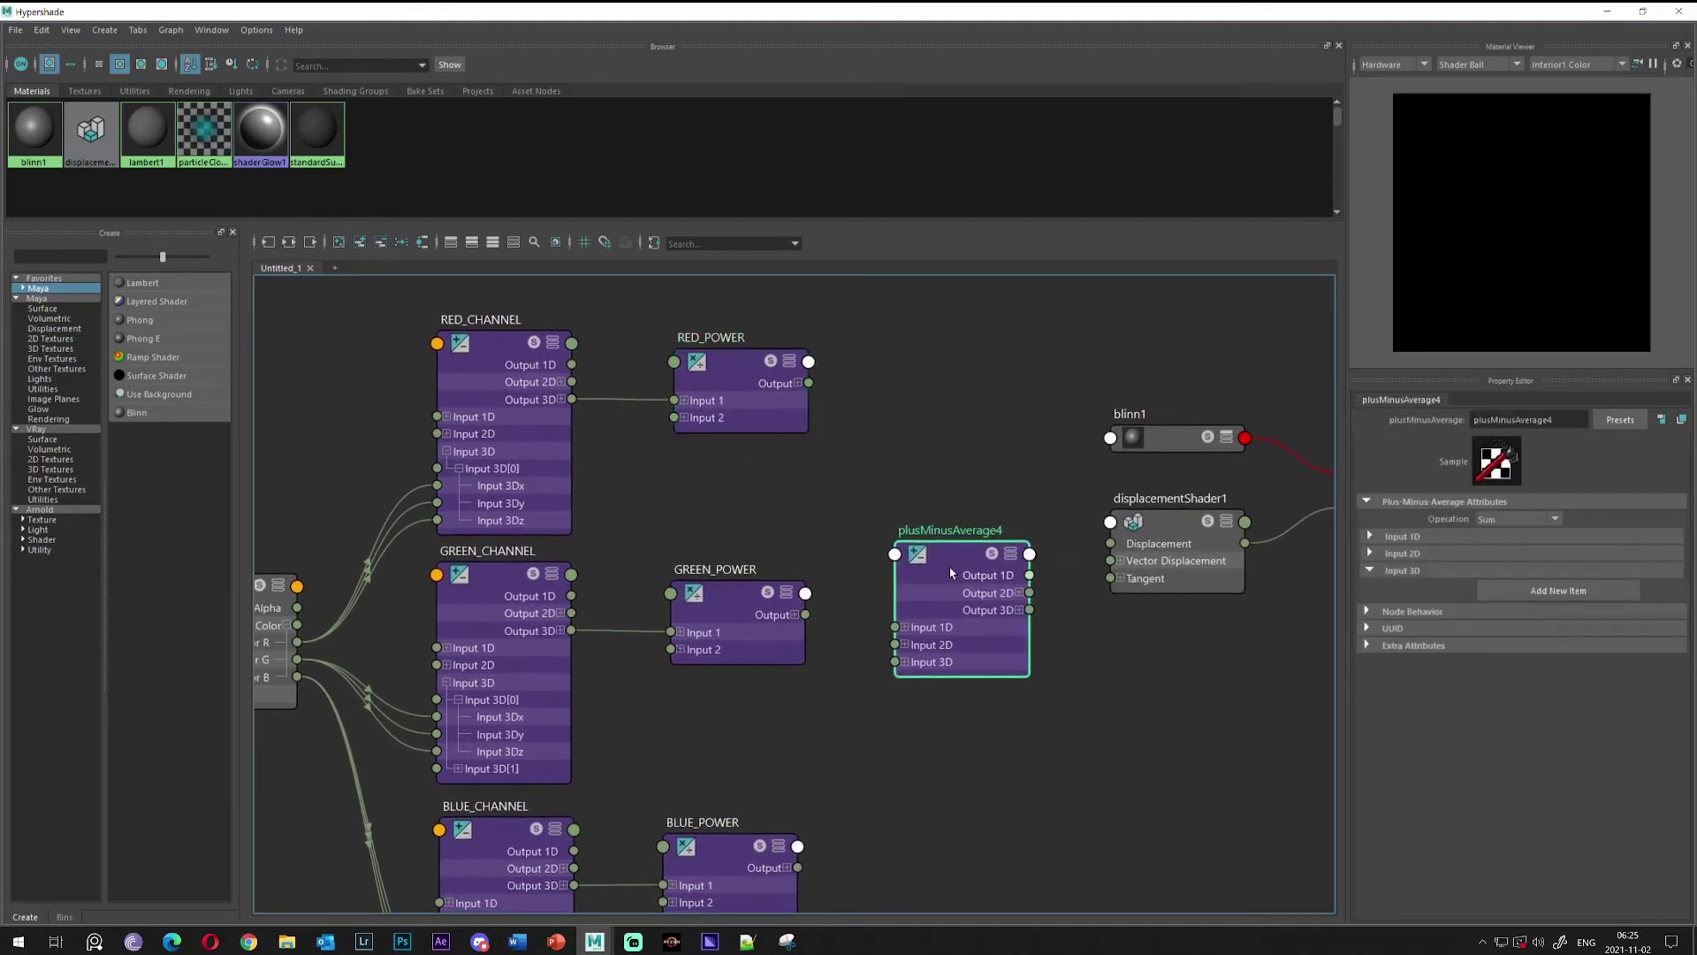
alt+middle_drag(944, 566, 1036, 512)
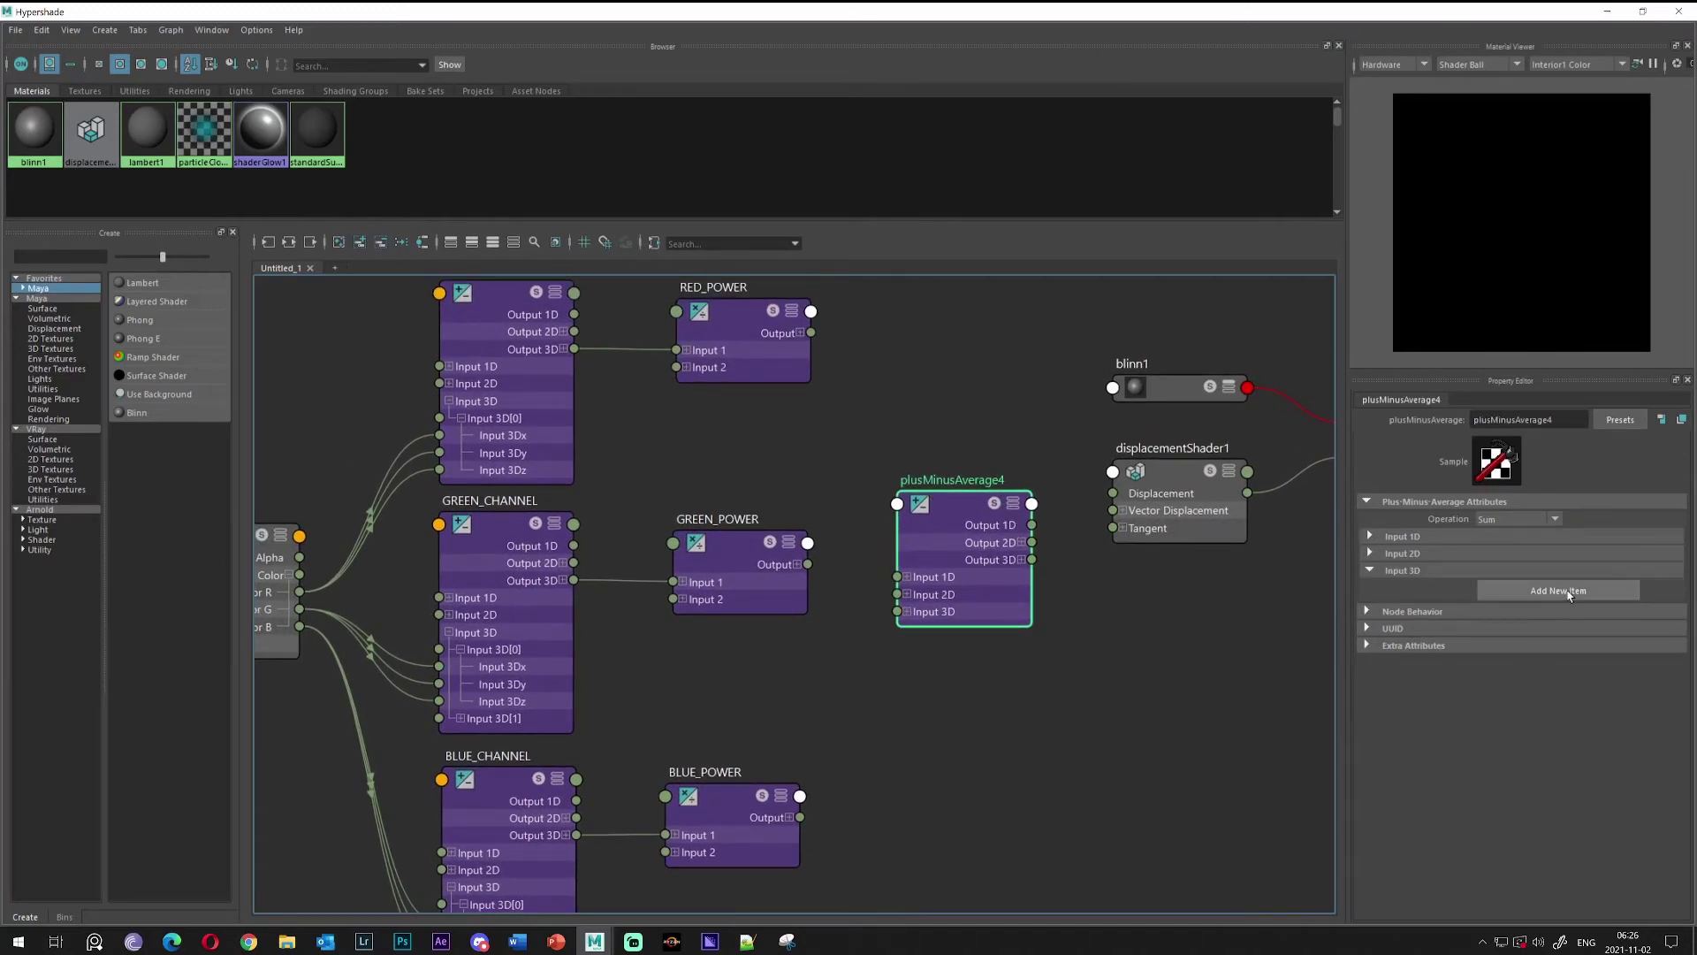
click(1558, 591)
click(1559, 591)
click(1558, 590)
alt+middle_drag(977, 639, 1037, 622)
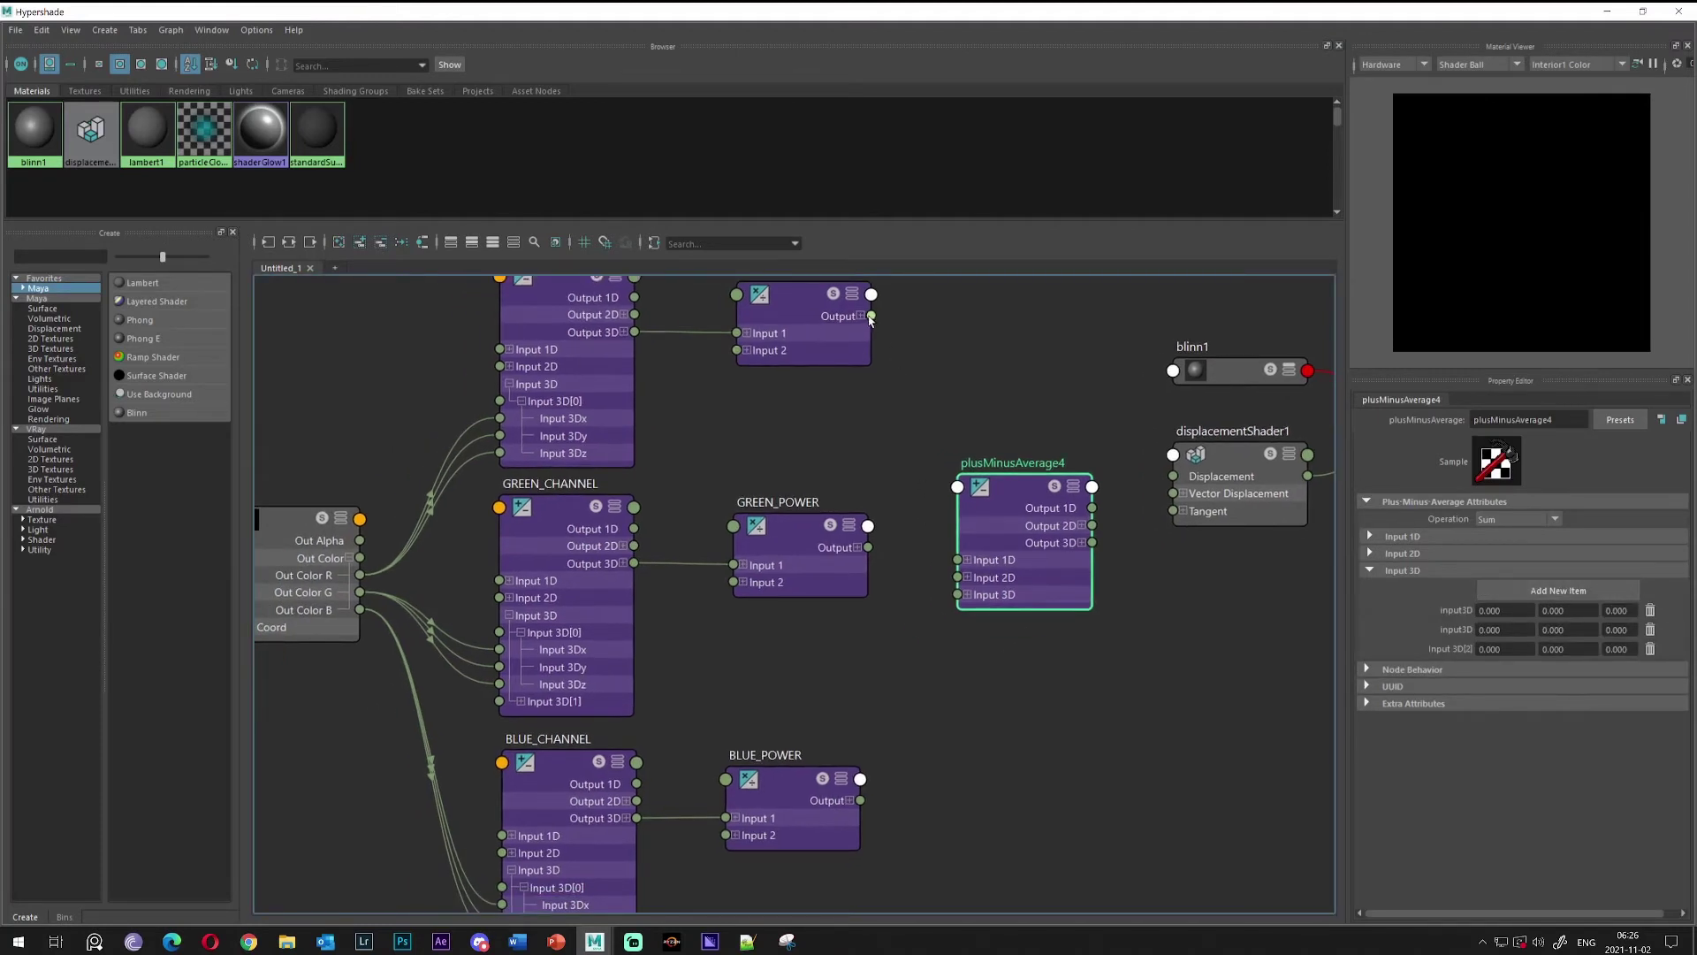
click(969, 595)
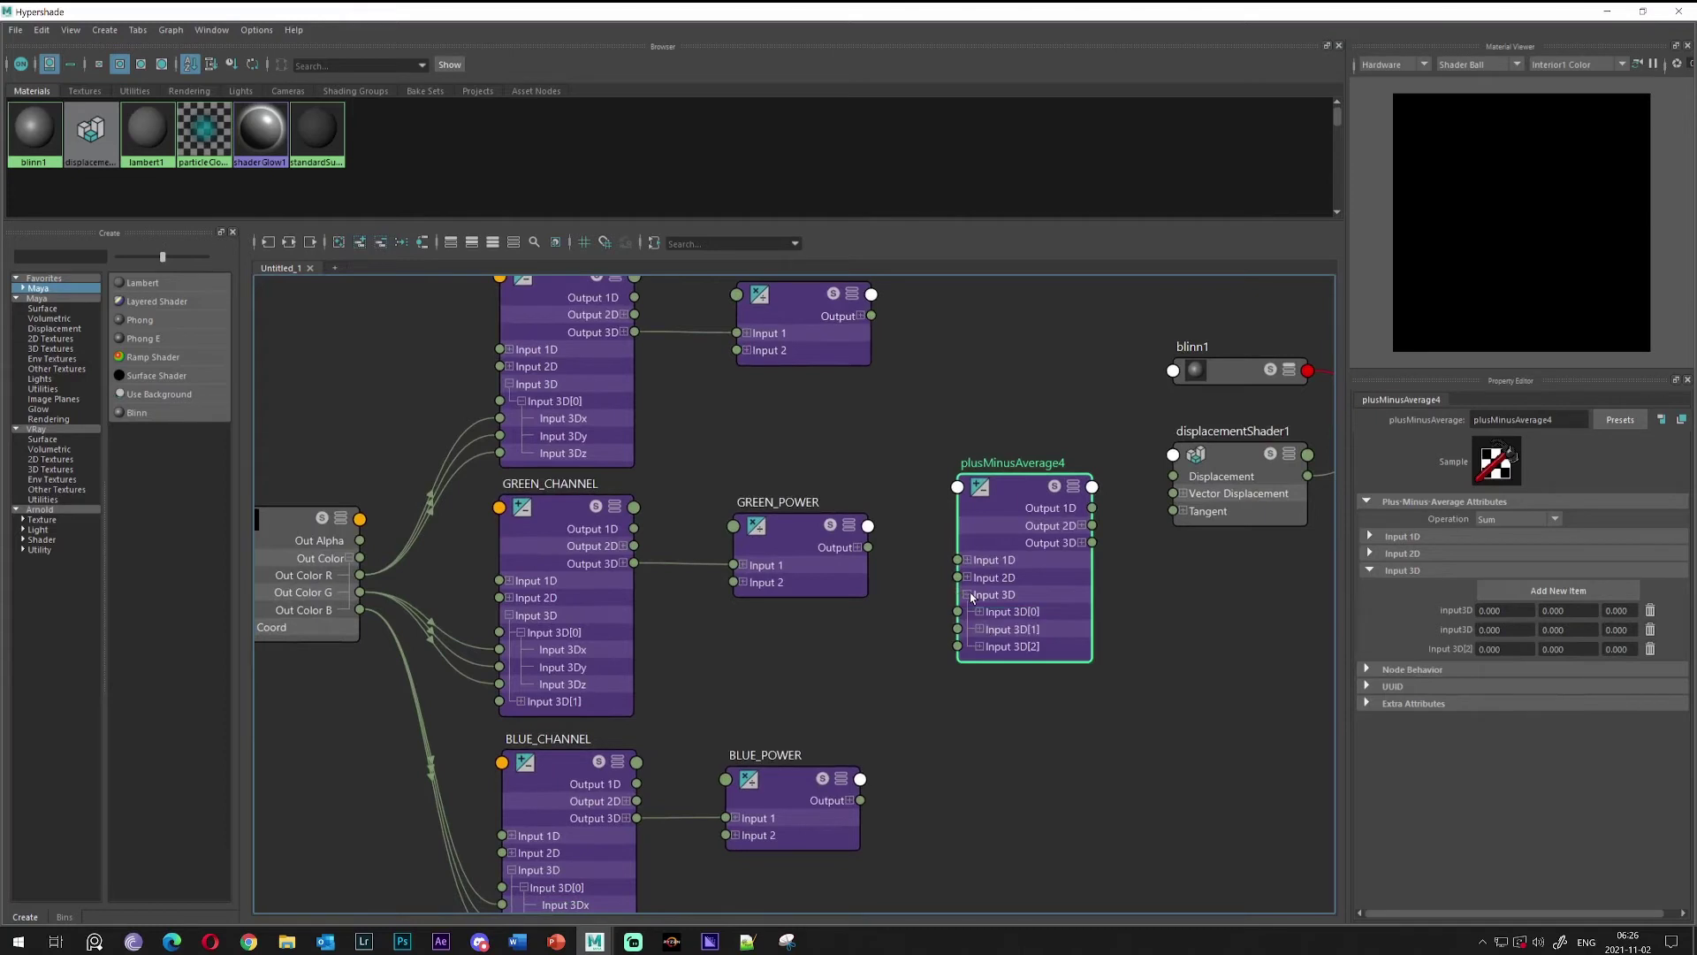
Connect the Outputs of RED_POWER, GREEN_POWER and BLUE_POWER to plusMinusAverage4's Input 3D[0], Input 3D[1] and Input 3D[2] respectively
drag(871, 315, 957, 612)
drag(868, 547, 957, 628)
alt+middle_drag(885, 781, 886, 747)
drag(862, 767, 959, 613)
alt+middle_drag(1038, 553, 1015, 620)
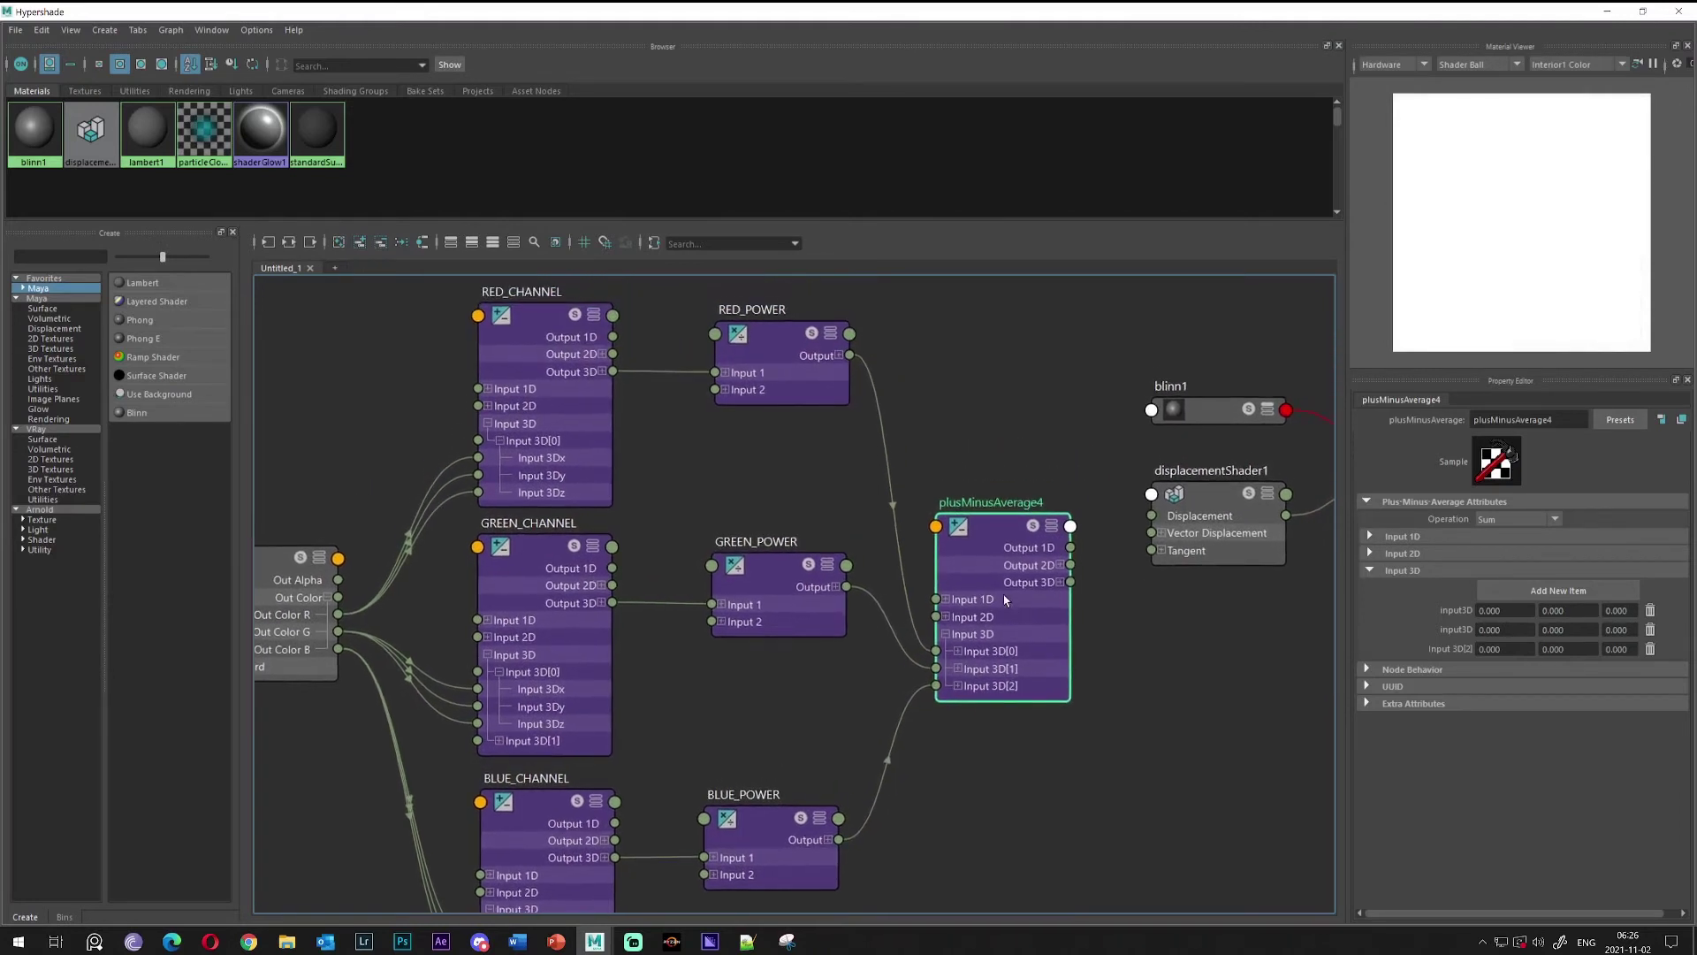
Connect plusMinusAverage4's Output 3Dx to displacementShader1's Displacement and nudge blinn1SG slightly toward the shader
alt+middle_drag(1075, 550, 976, 542)
drag(1060, 521, 1065, 538)
click(960, 571)
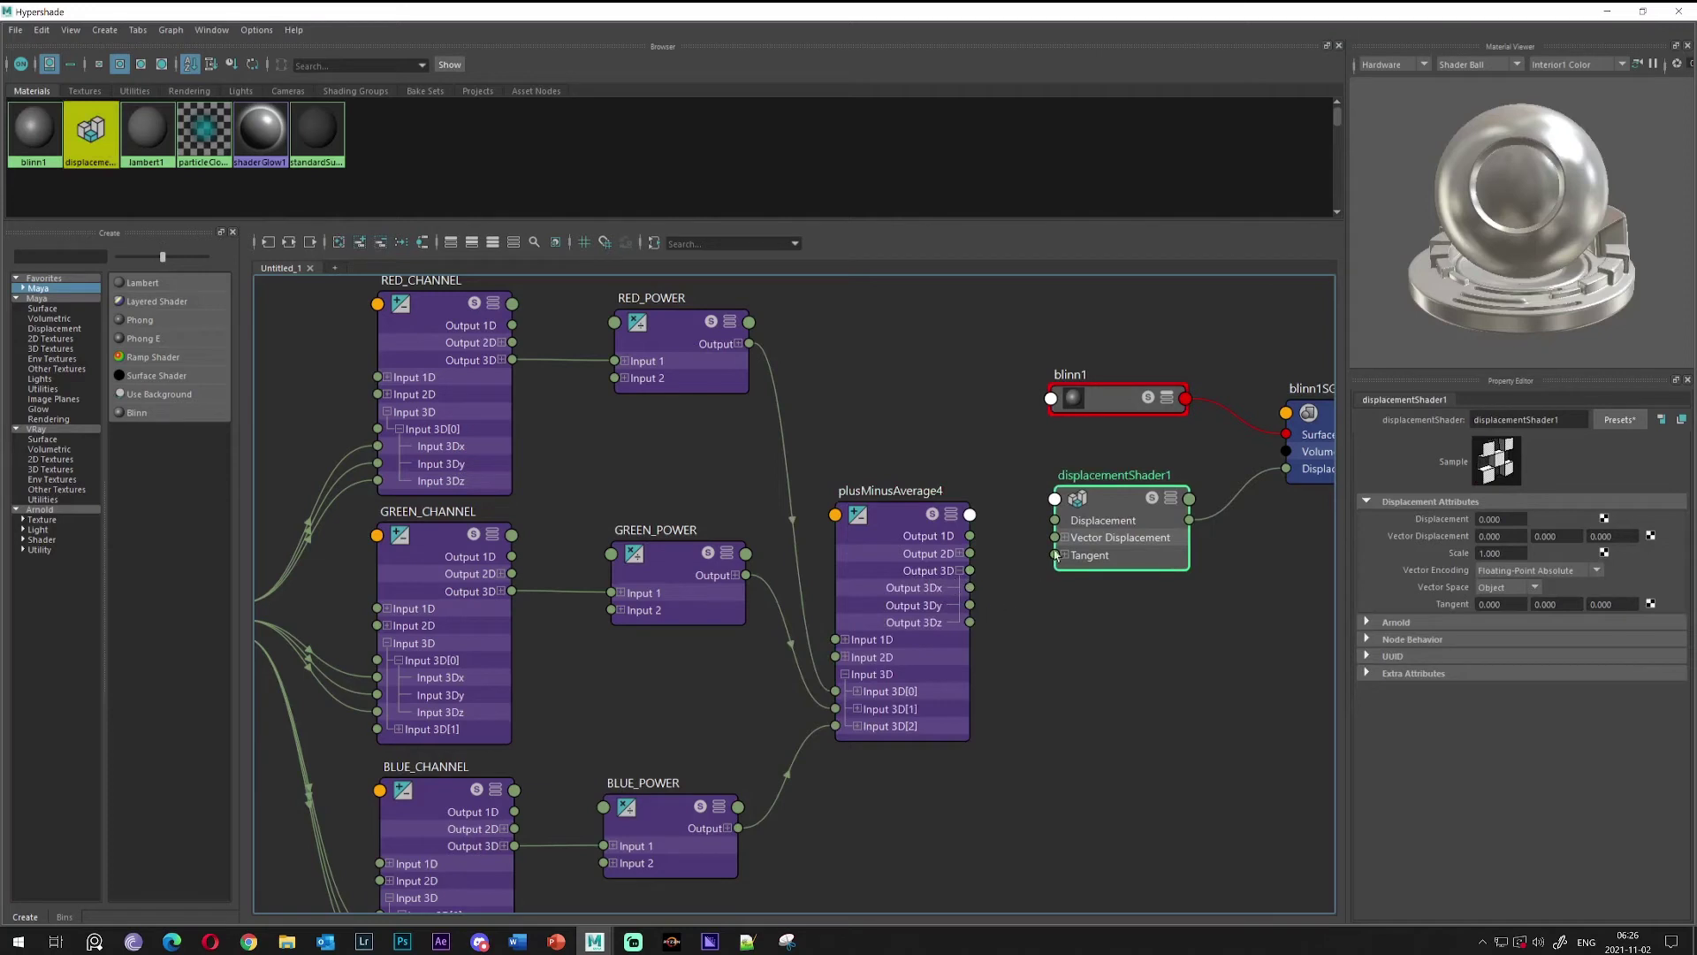
drag(1055, 522, 970, 588)
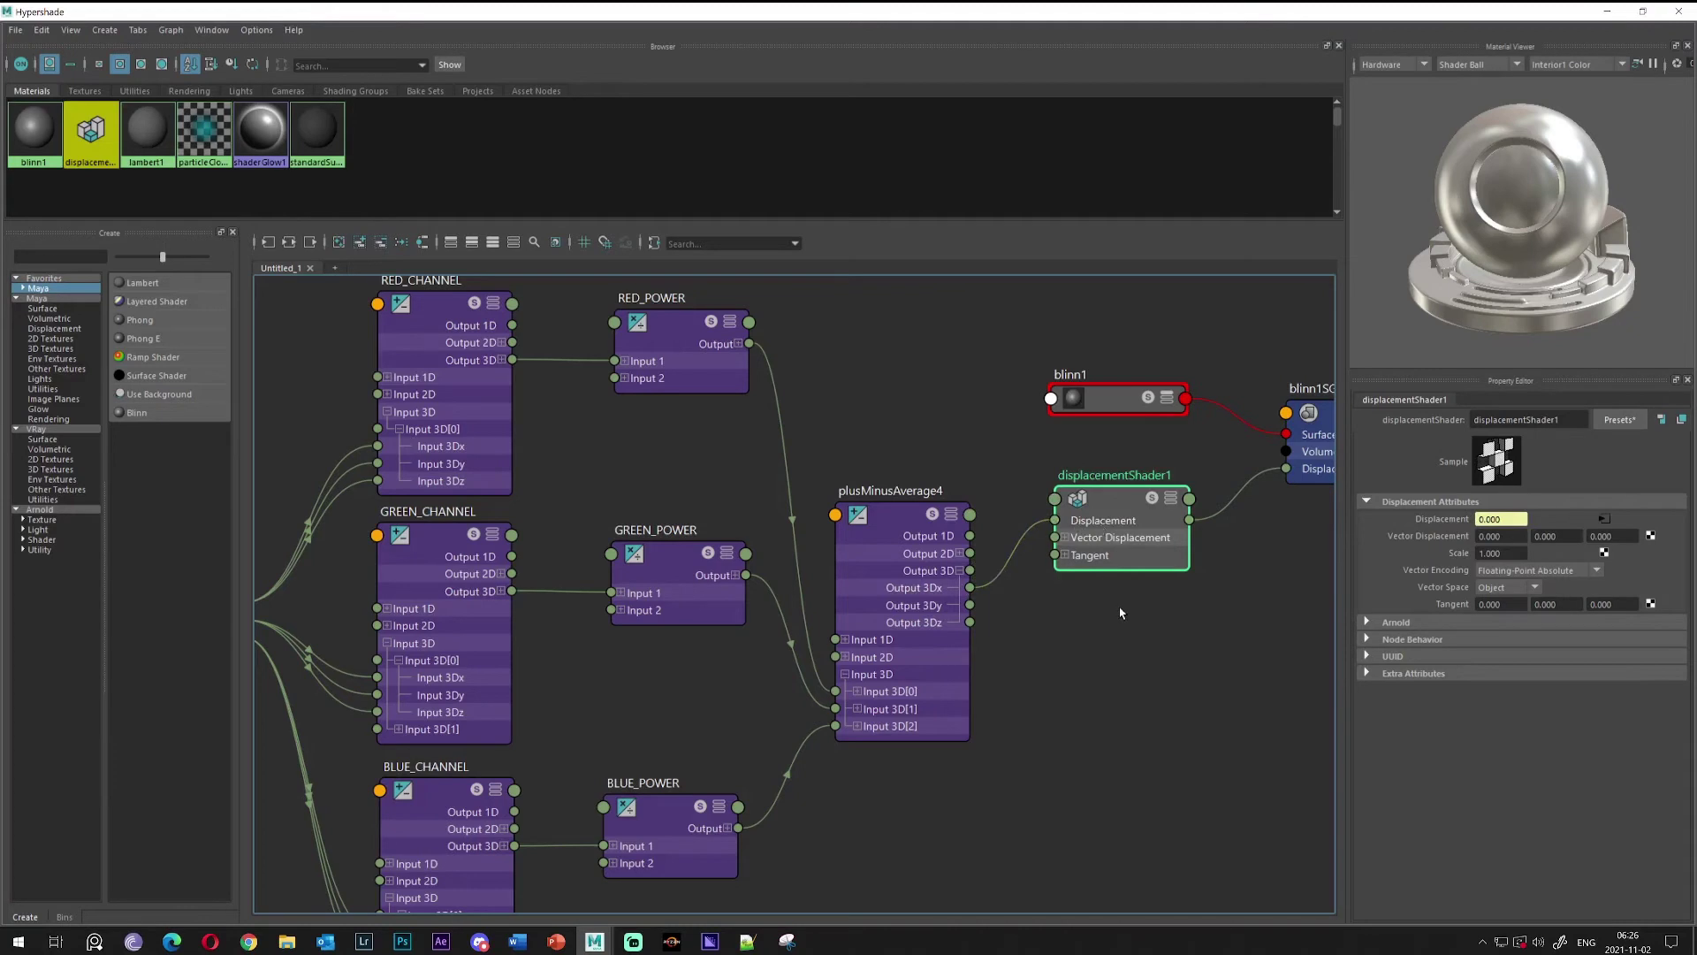
scroll(1088, 598, down, 2)
alt+middle_drag(1087, 598, 1050, 592)
drag(1206, 471, 1197, 486)
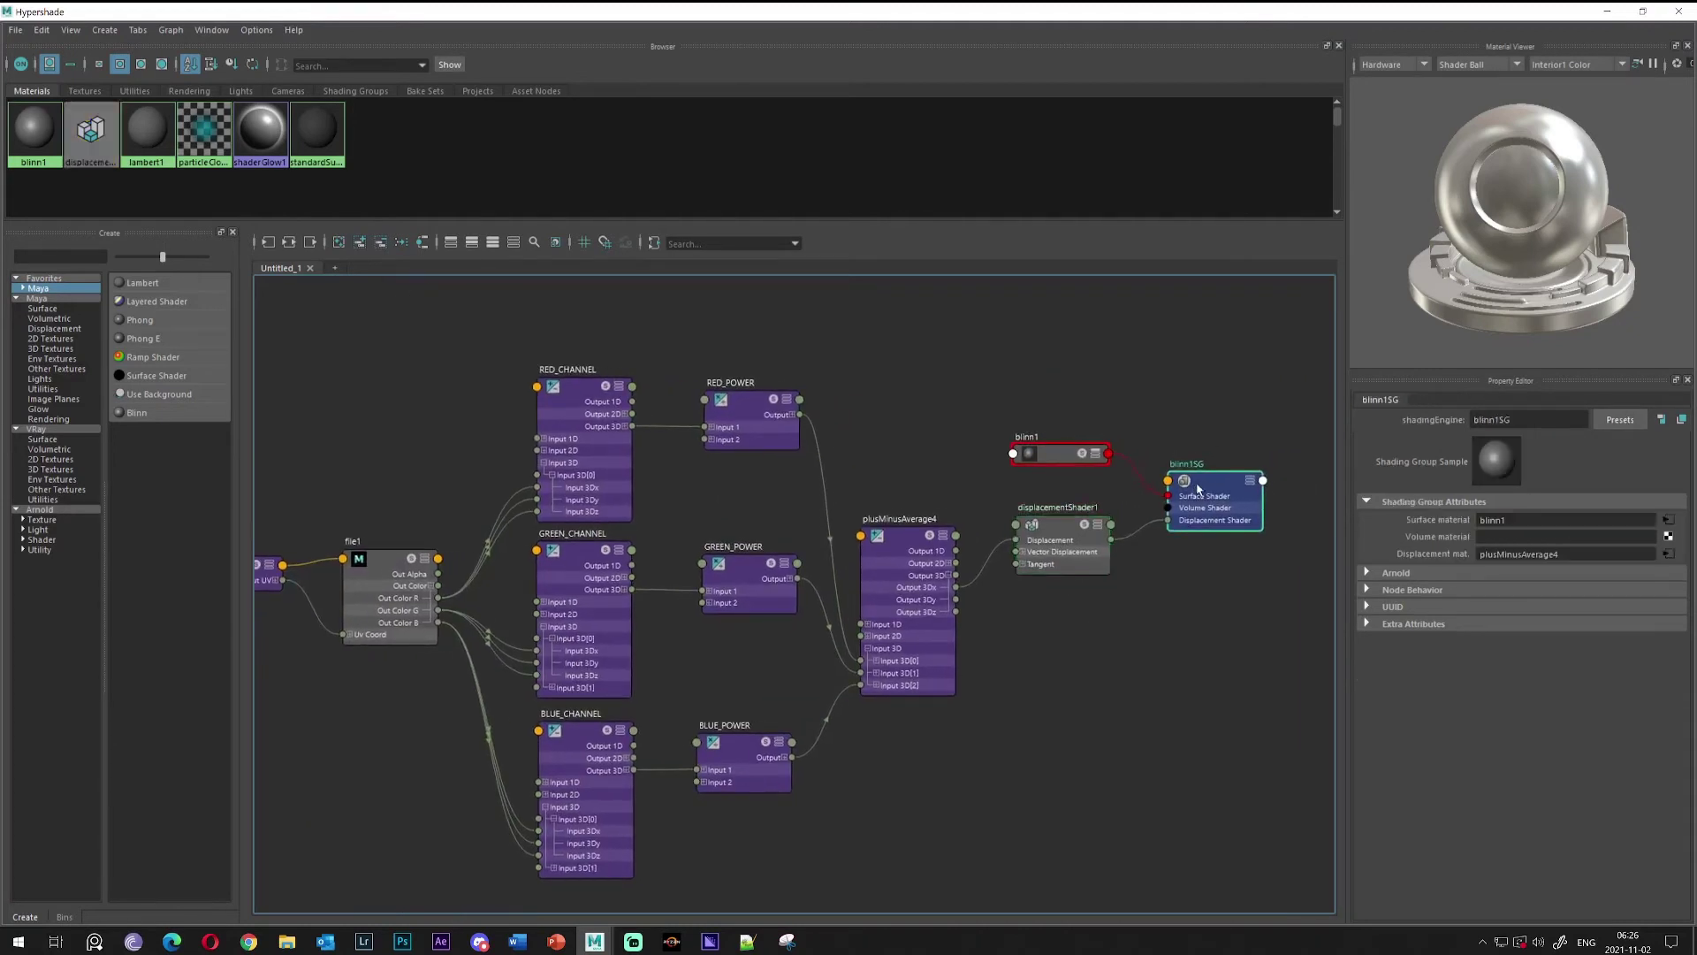
Examine the whole node network, checking the power nodes and the Input 3D items of RED_CHANNEL, GREEN_CHANNEL and BLUE_CHANNEL
alt+middle_drag(994, 638, 1045, 602)
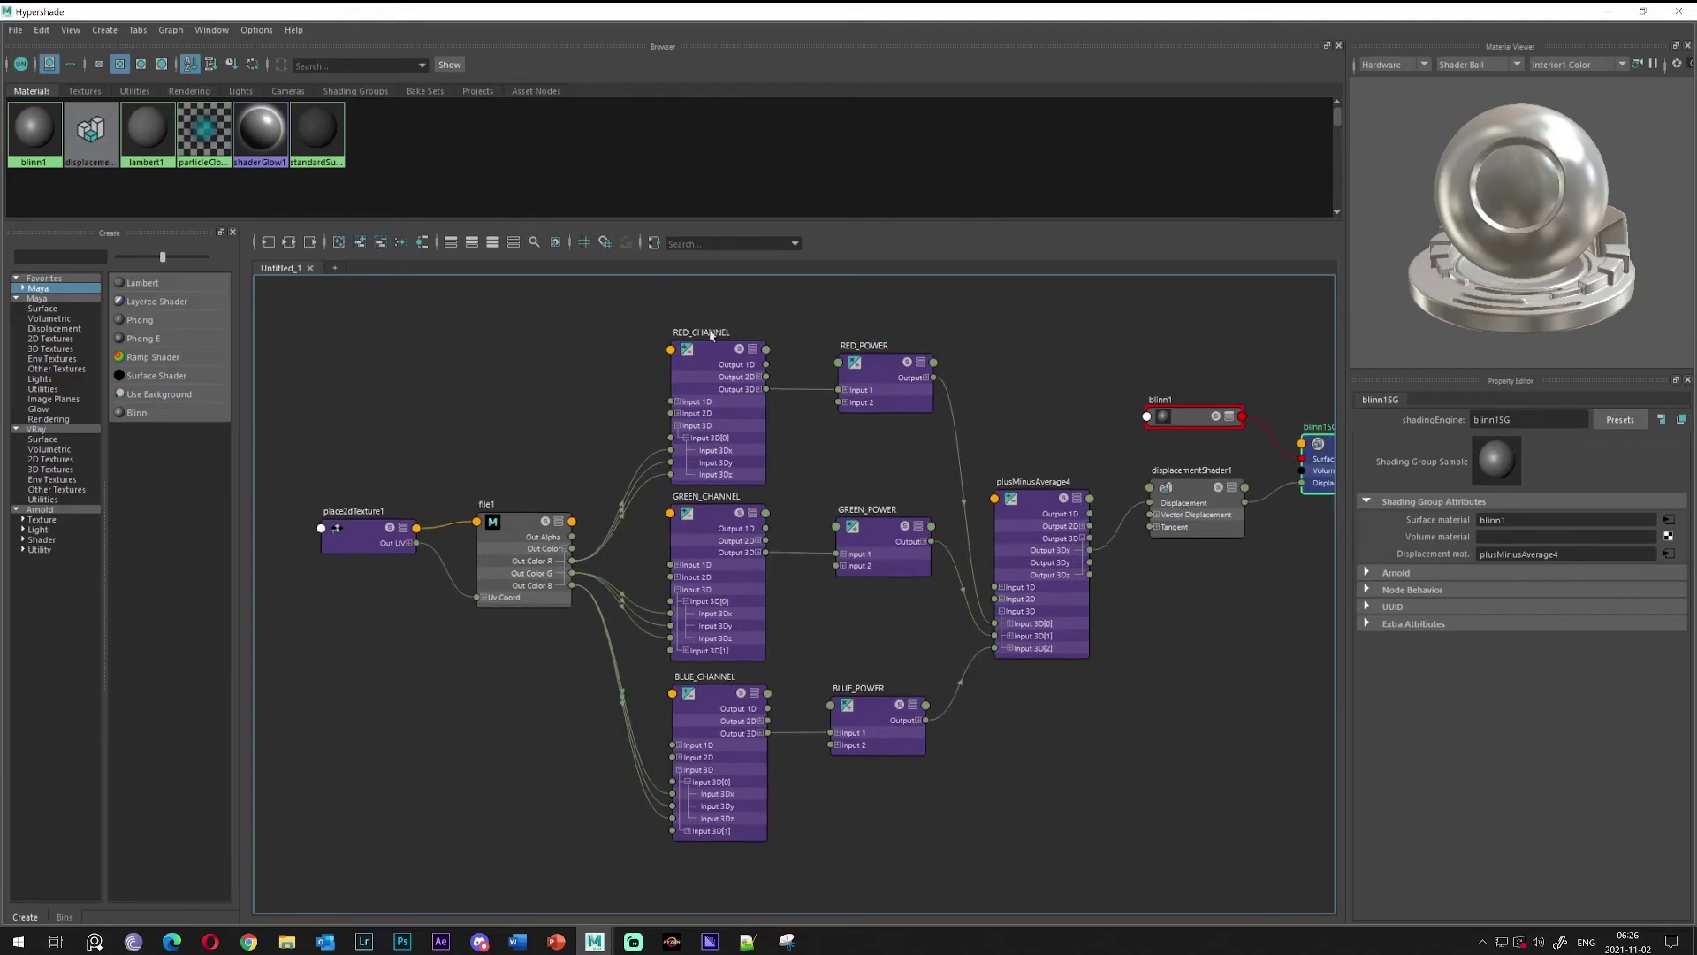
alt+middle_drag(710, 334, 655, 324)
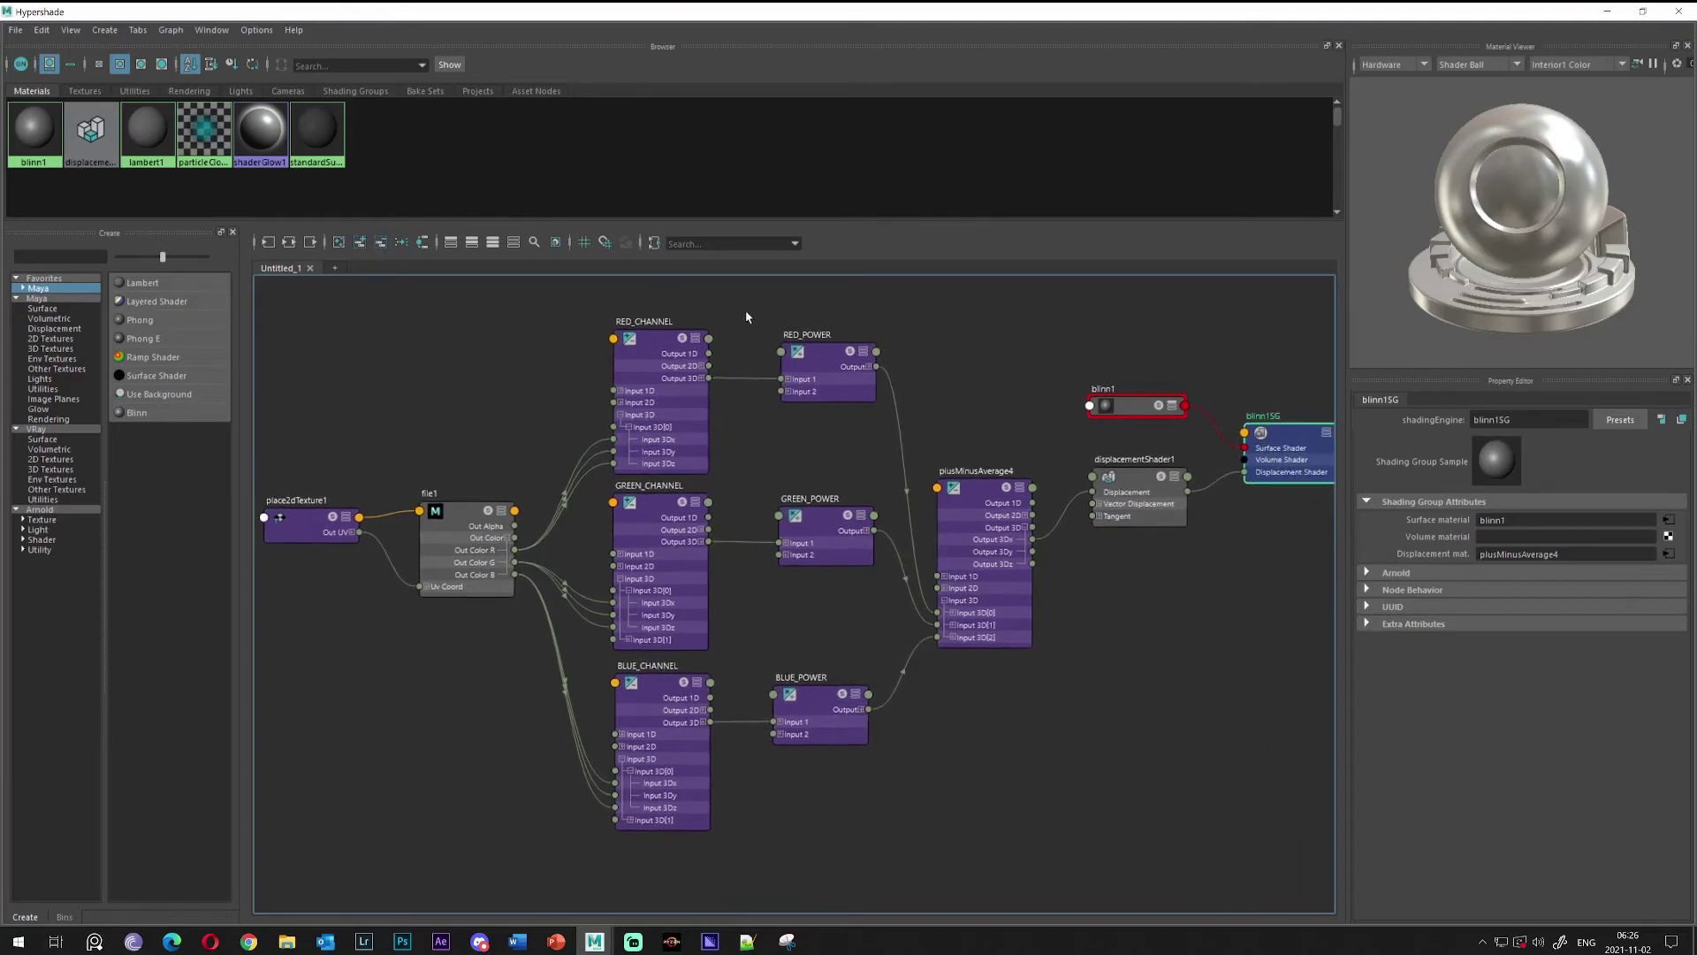
click(835, 501)
drag(748, 663, 895, 756)
alt+middle_drag(1052, 489, 919, 433)
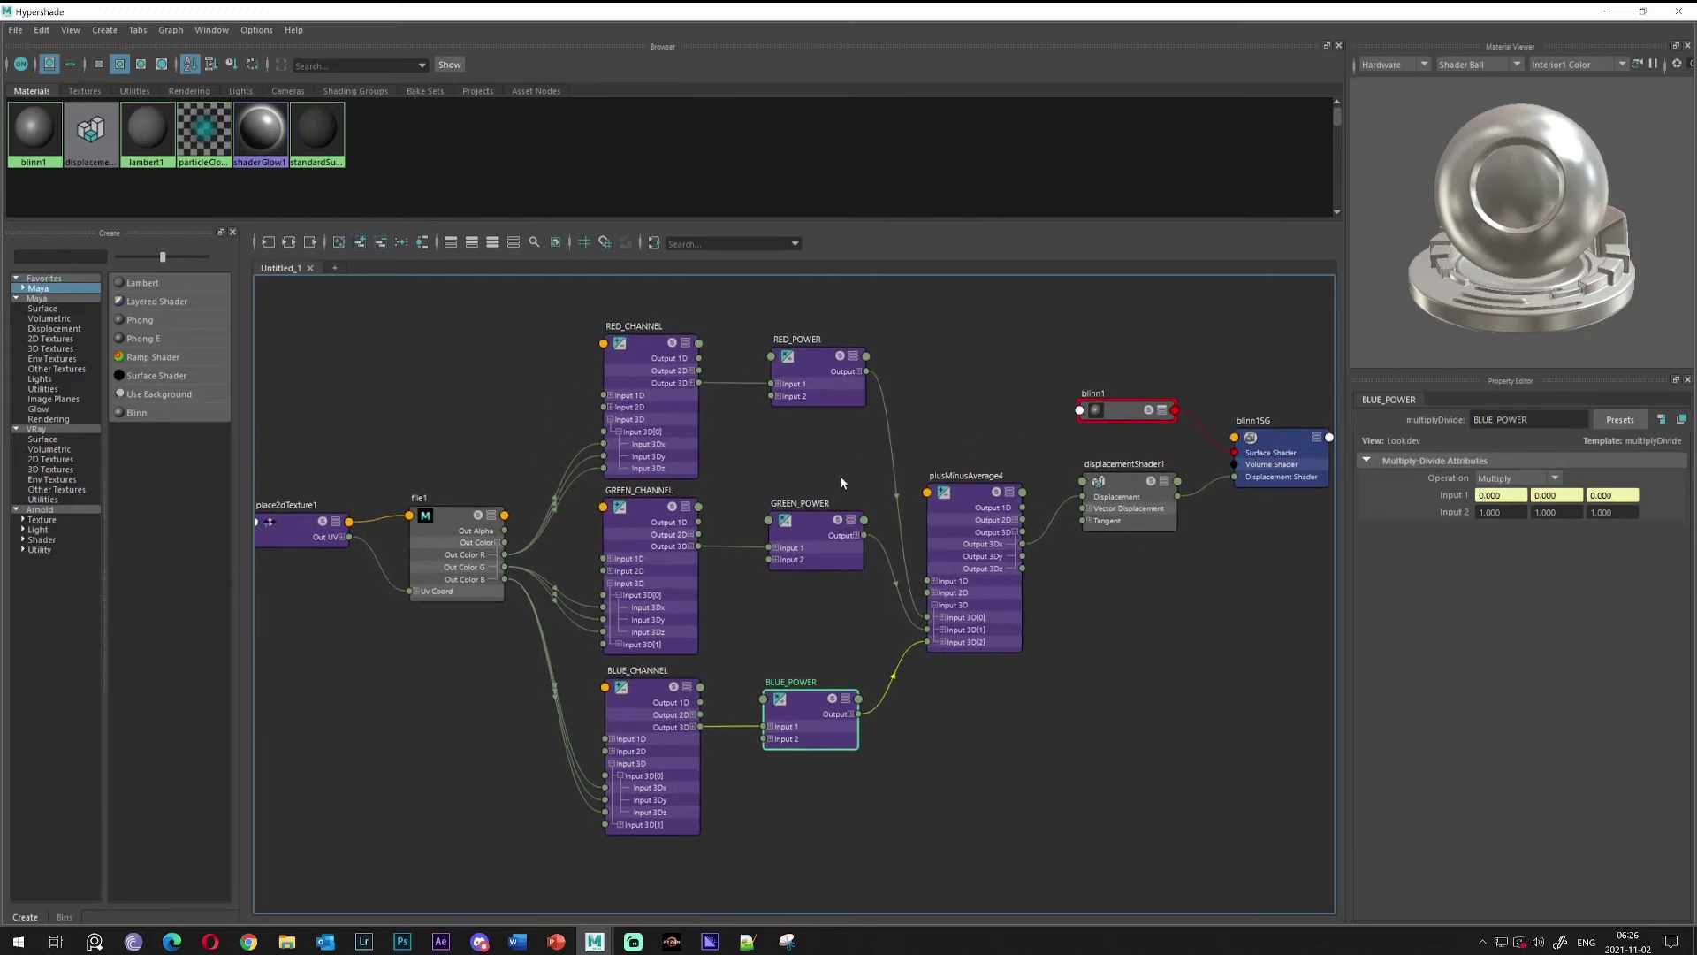
alt+middle_drag(842, 482, 886, 457)
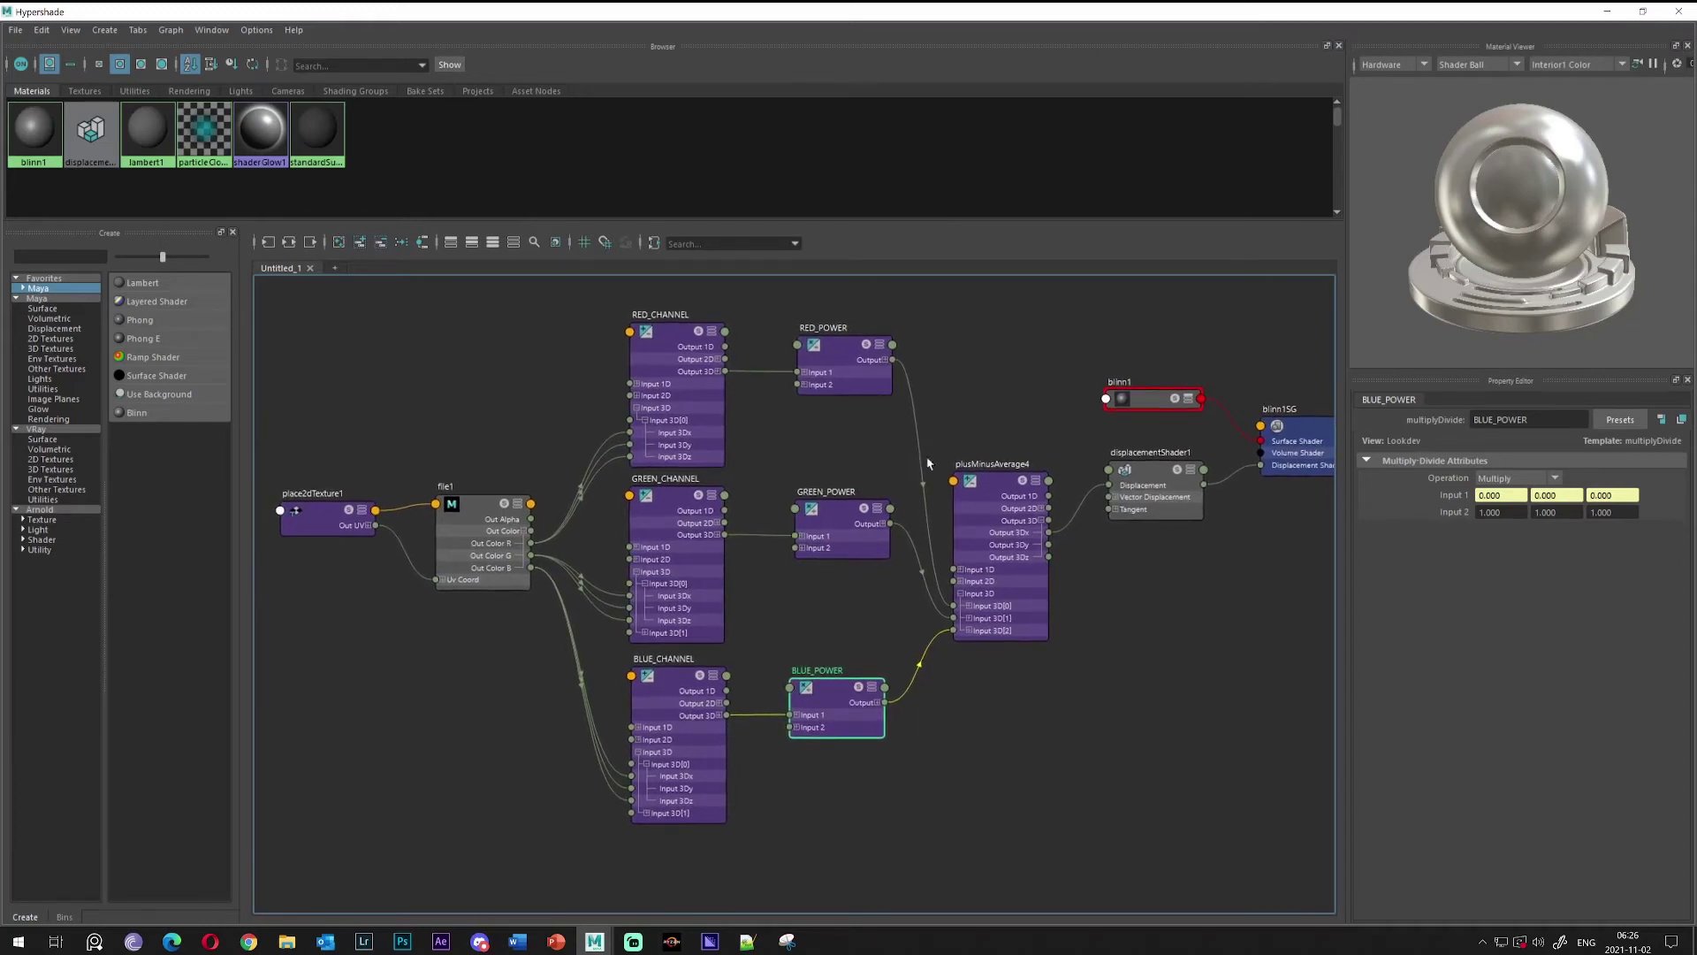
click(677, 348)
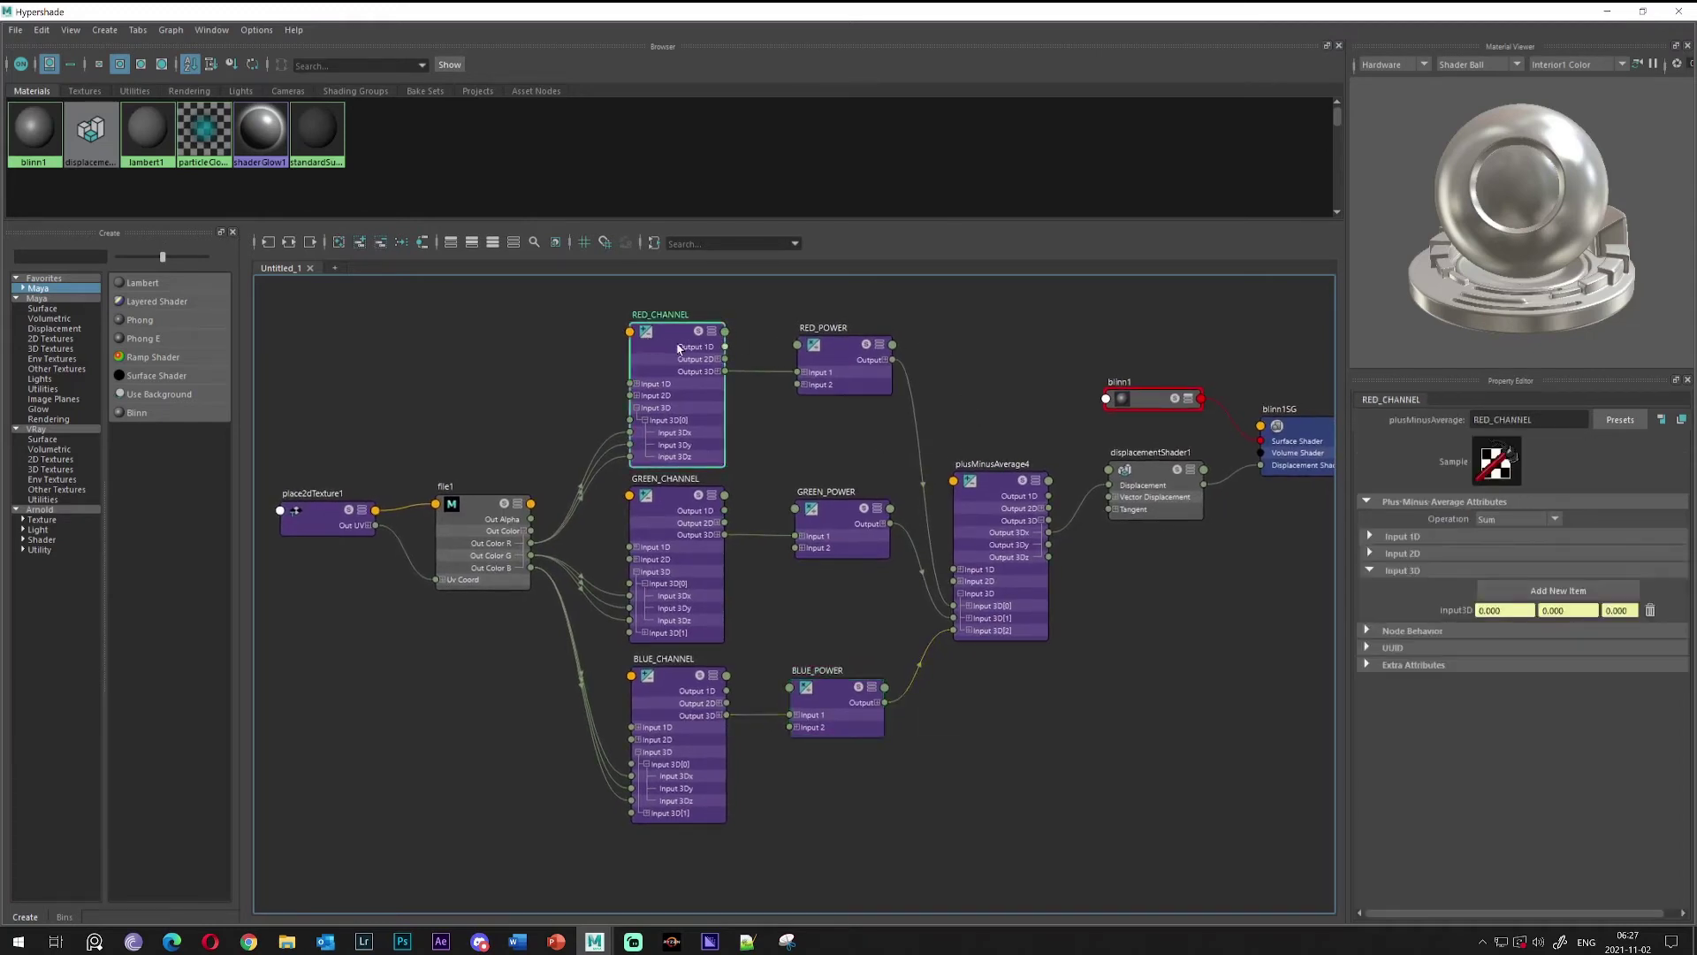
click(686, 520)
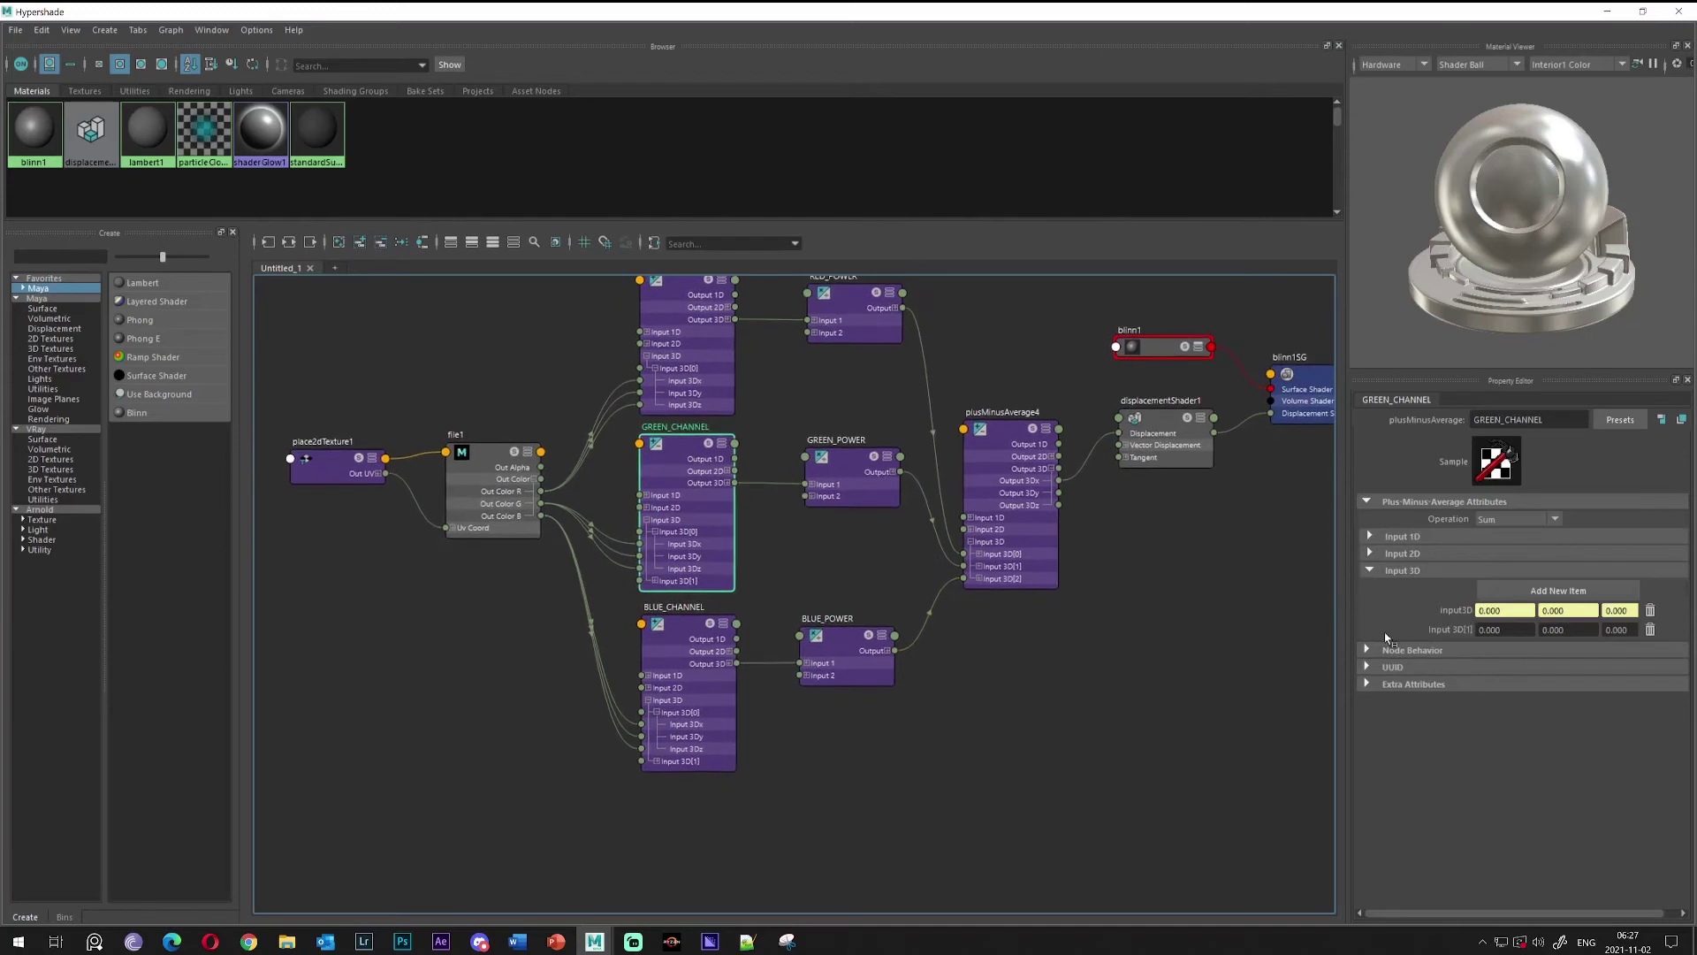
drag(1510, 630, 1359, 633)
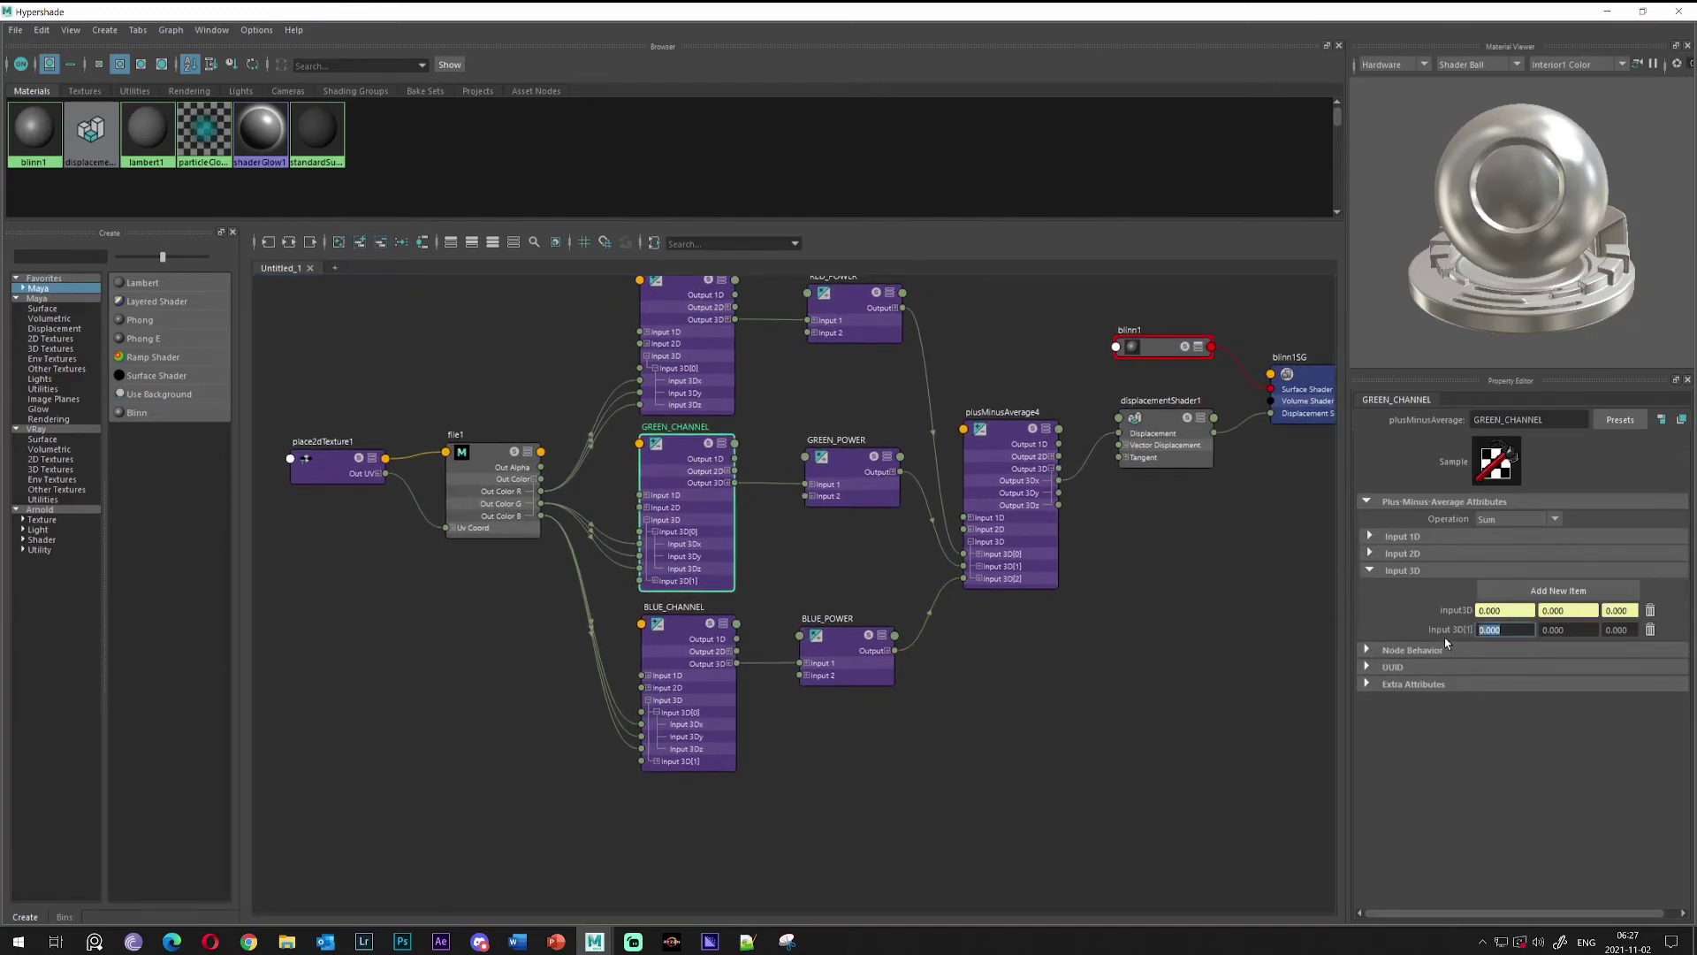
alt+middle_drag(920, 532, 810, 578)
click(673, 694)
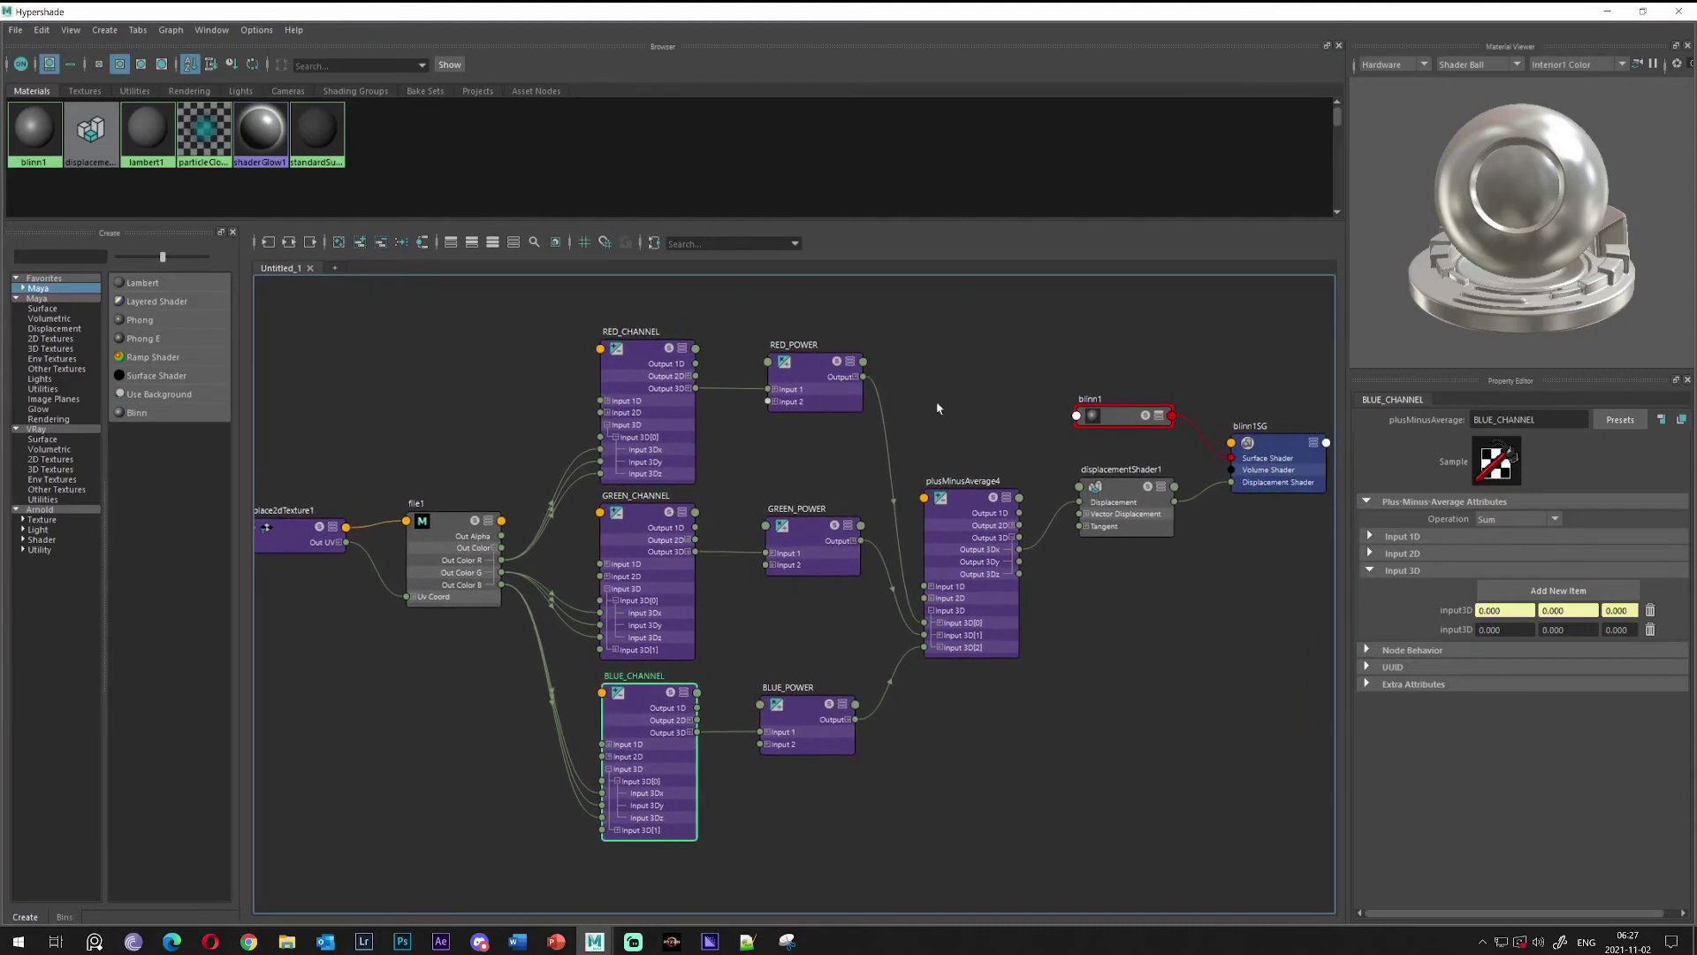
alt+middle_drag(996, 391, 993, 434)
alt+middle_drag(719, 485, 774, 471)
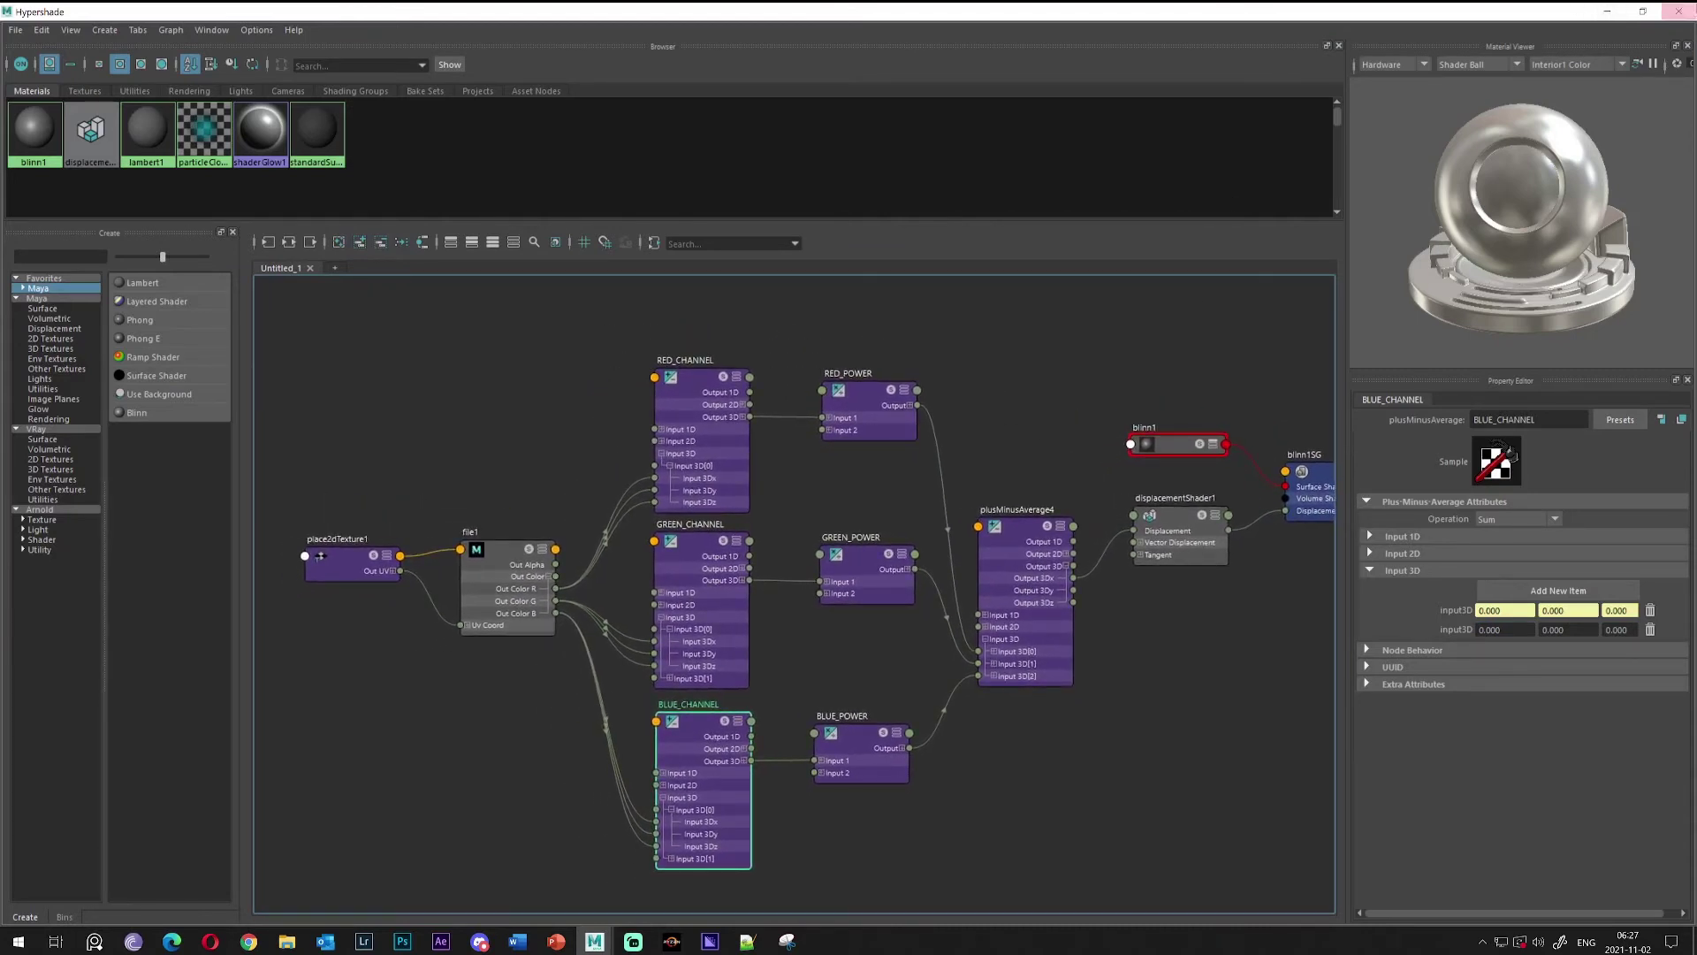
Close Hypershade, start an interactive V-Ray render and inspect the displaced plane at closer range
click(1678, 11)
mouse_move(912, 493)
alt+mouse_down()
mouse_move(954, 508)
mouse_move(915, 502)
alt+mouse_up()
click(702, 52)
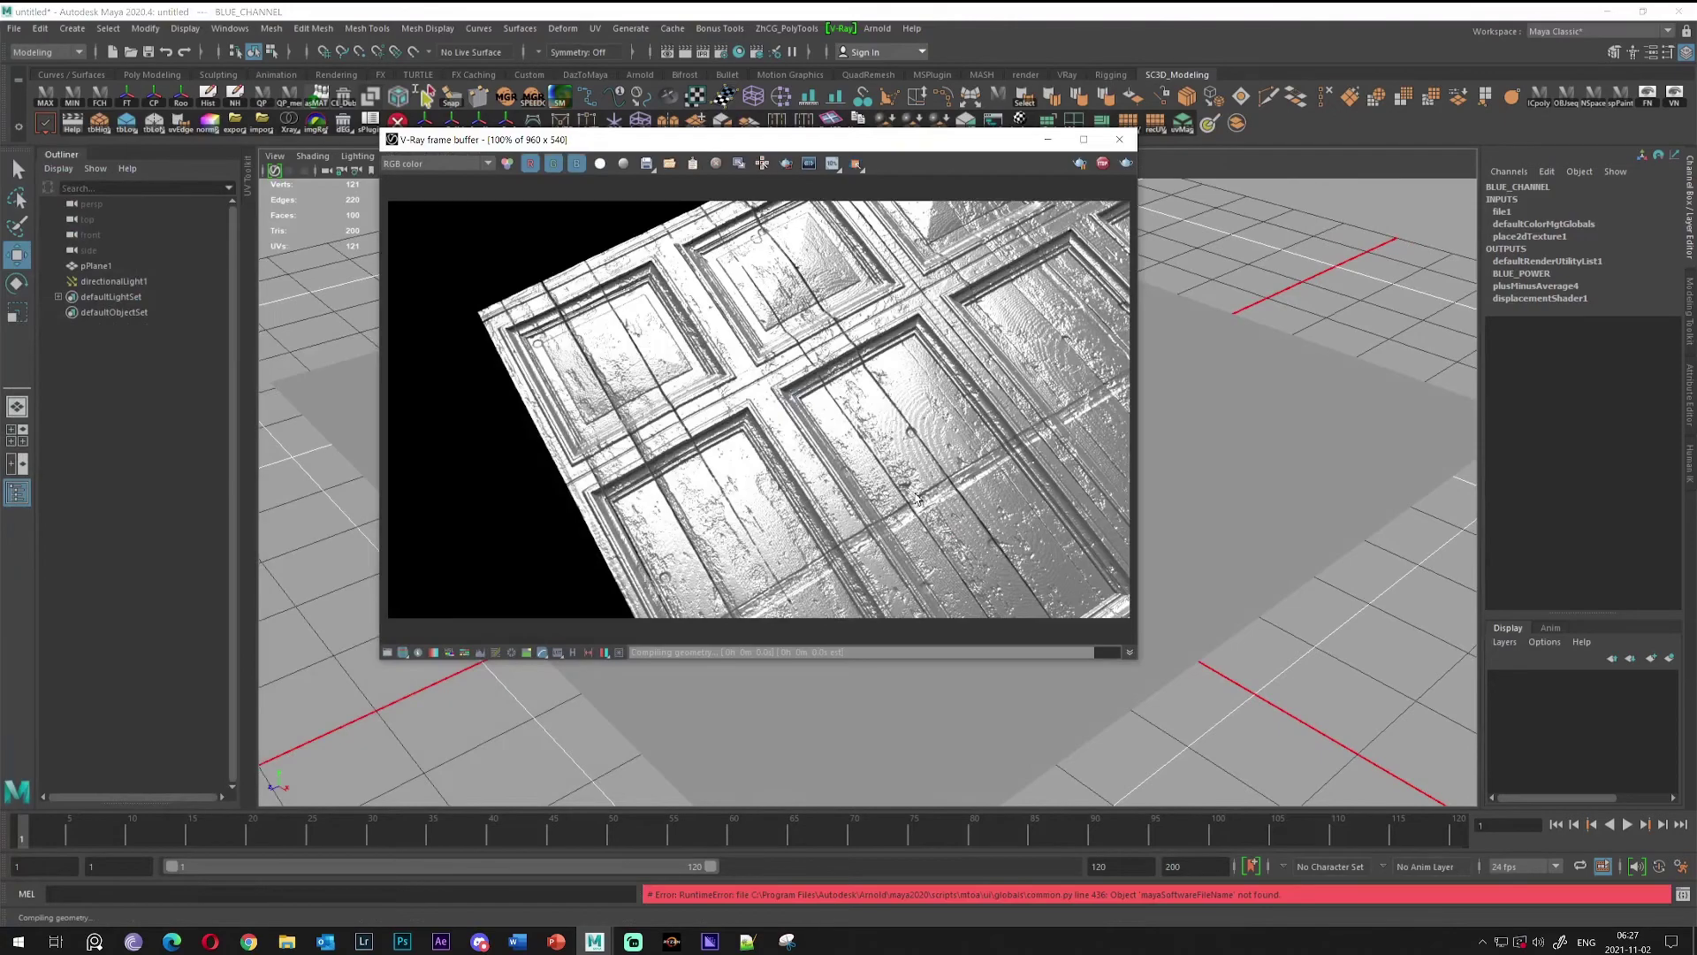
click(1269, 656)
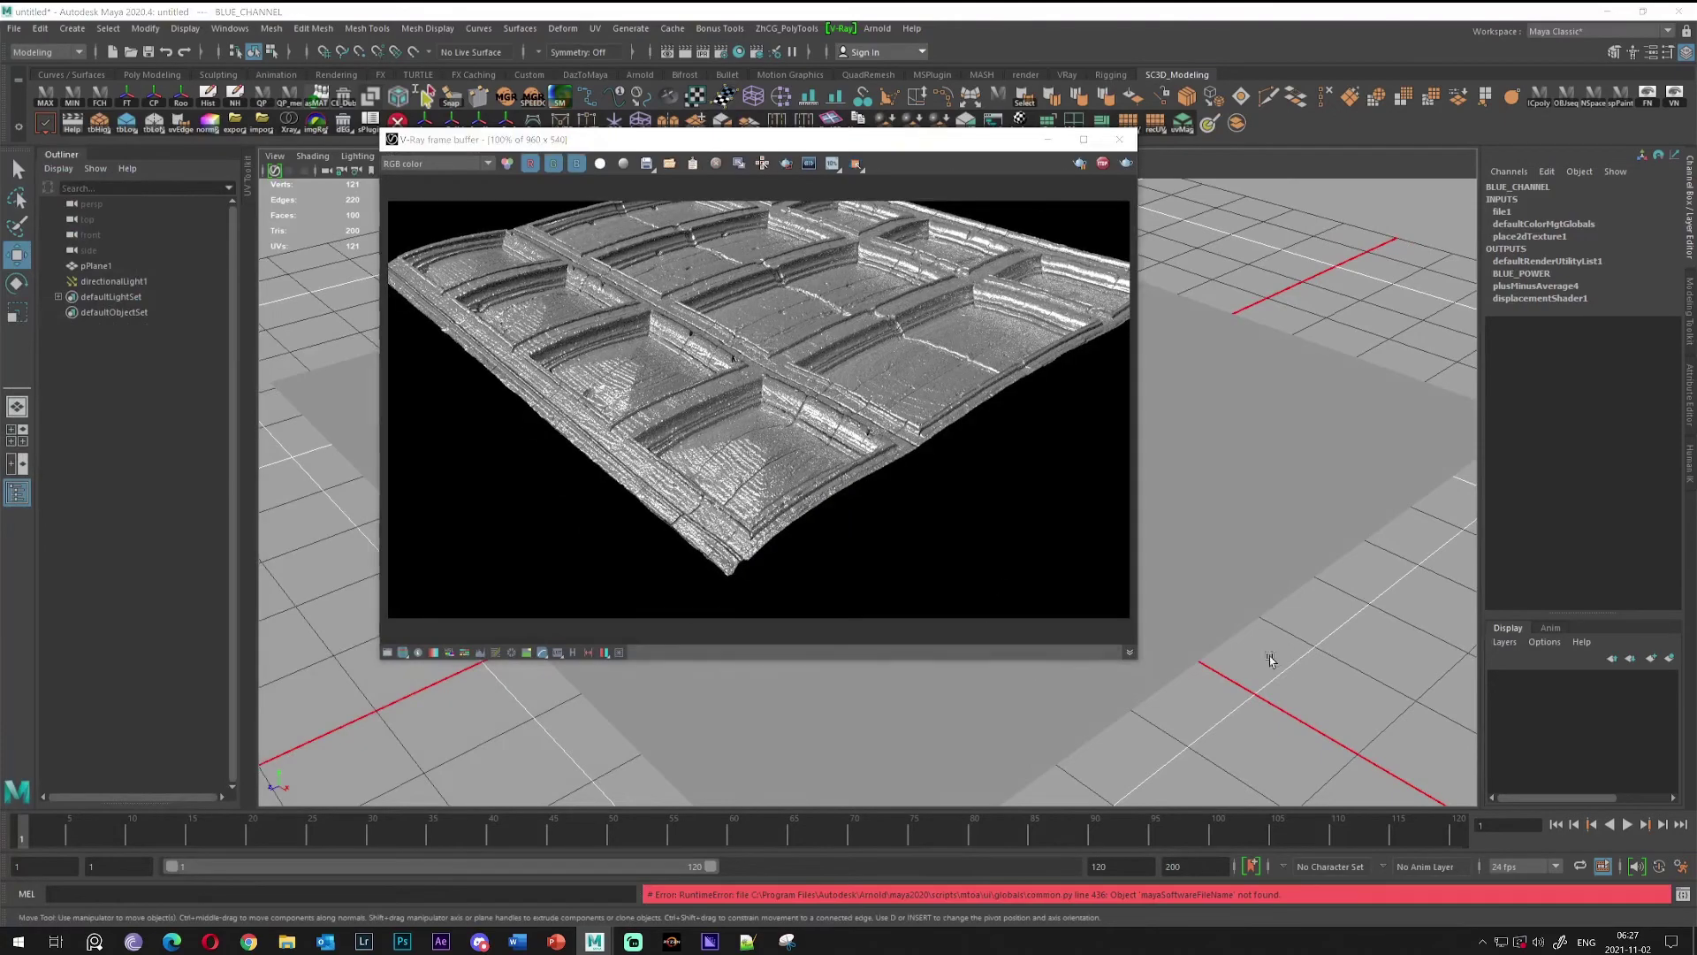
scroll(1269, 658, up, 5)
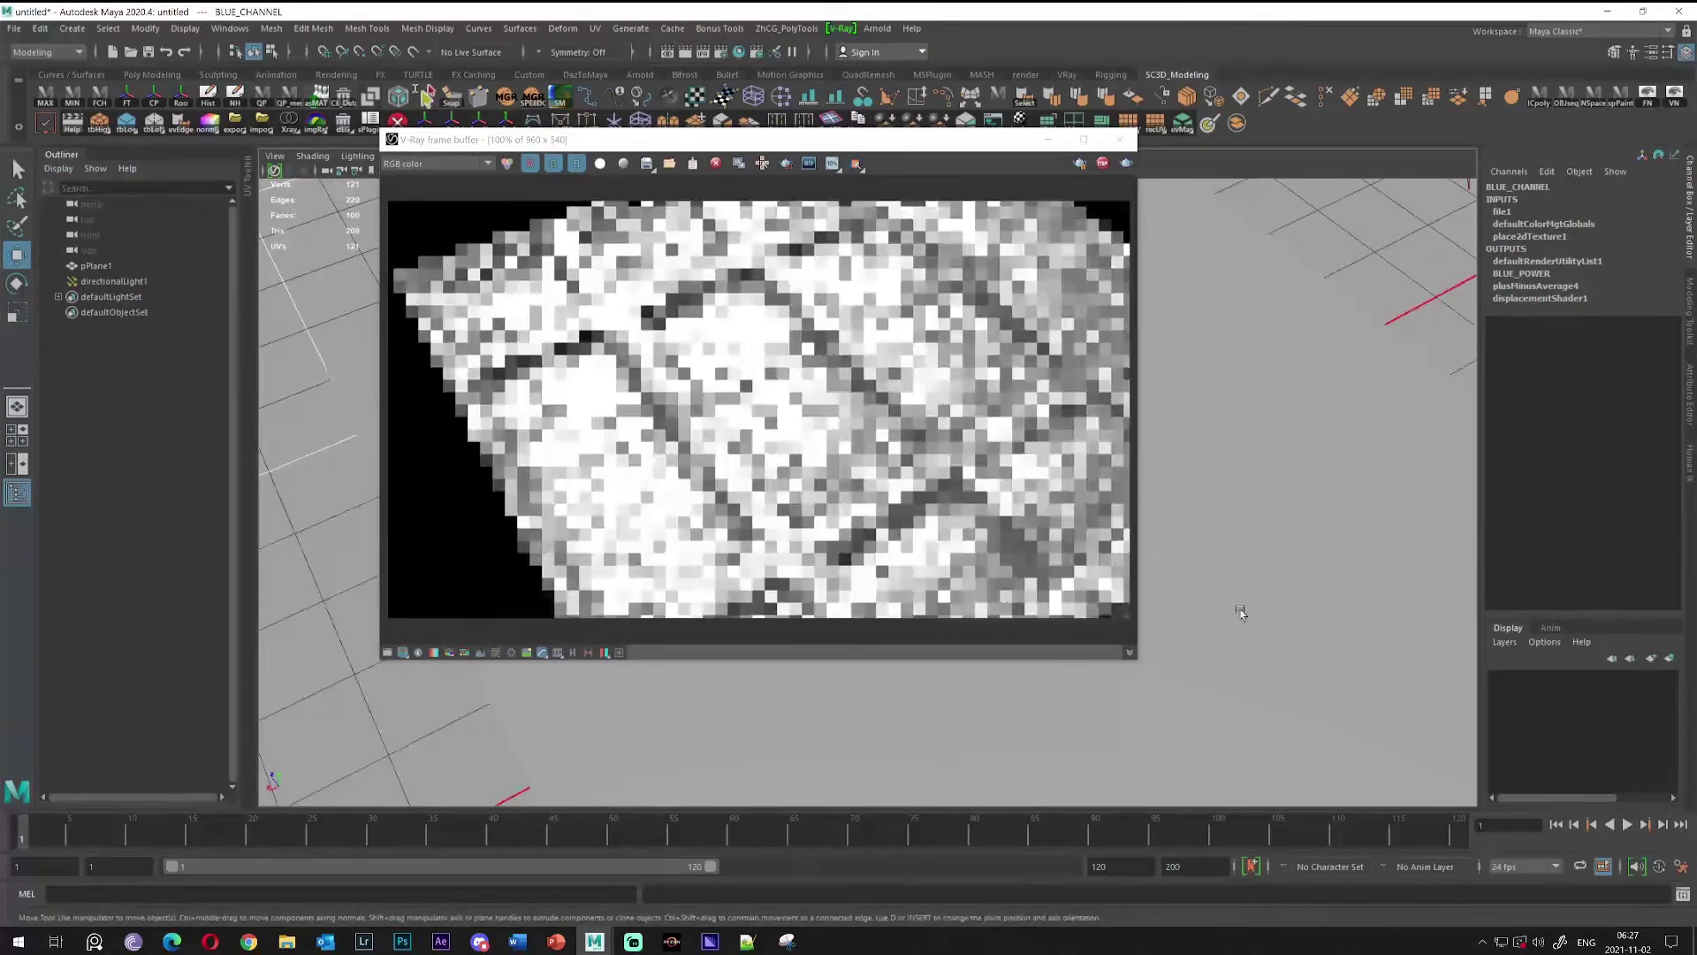
mouse_move(1241, 611)
alt+mouse_down()
mouse_move(1314, 618)
mouse_move(1219, 628)
mouse_move(1303, 606)
mouse_move(1273, 612)
alt+mouse_up()
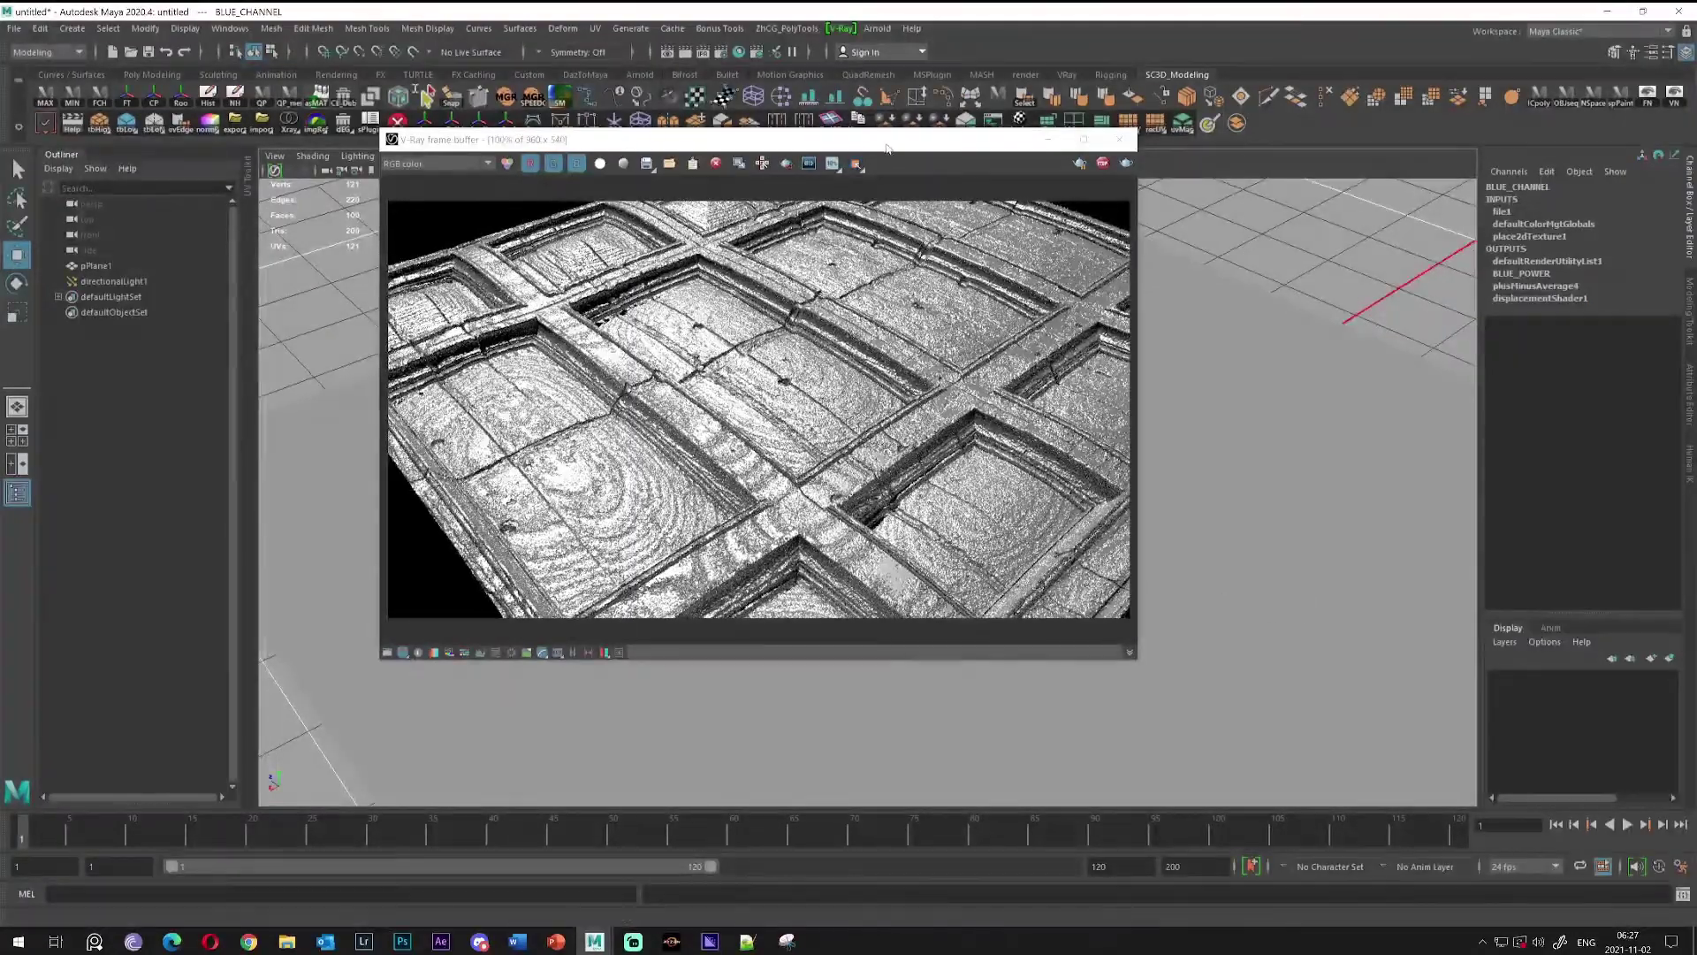
Arrange the V-Ray frame buffer in the upper right area and reopen Hypershade below it, leaving part of the render visible
drag(887, 147, 1299, 174)
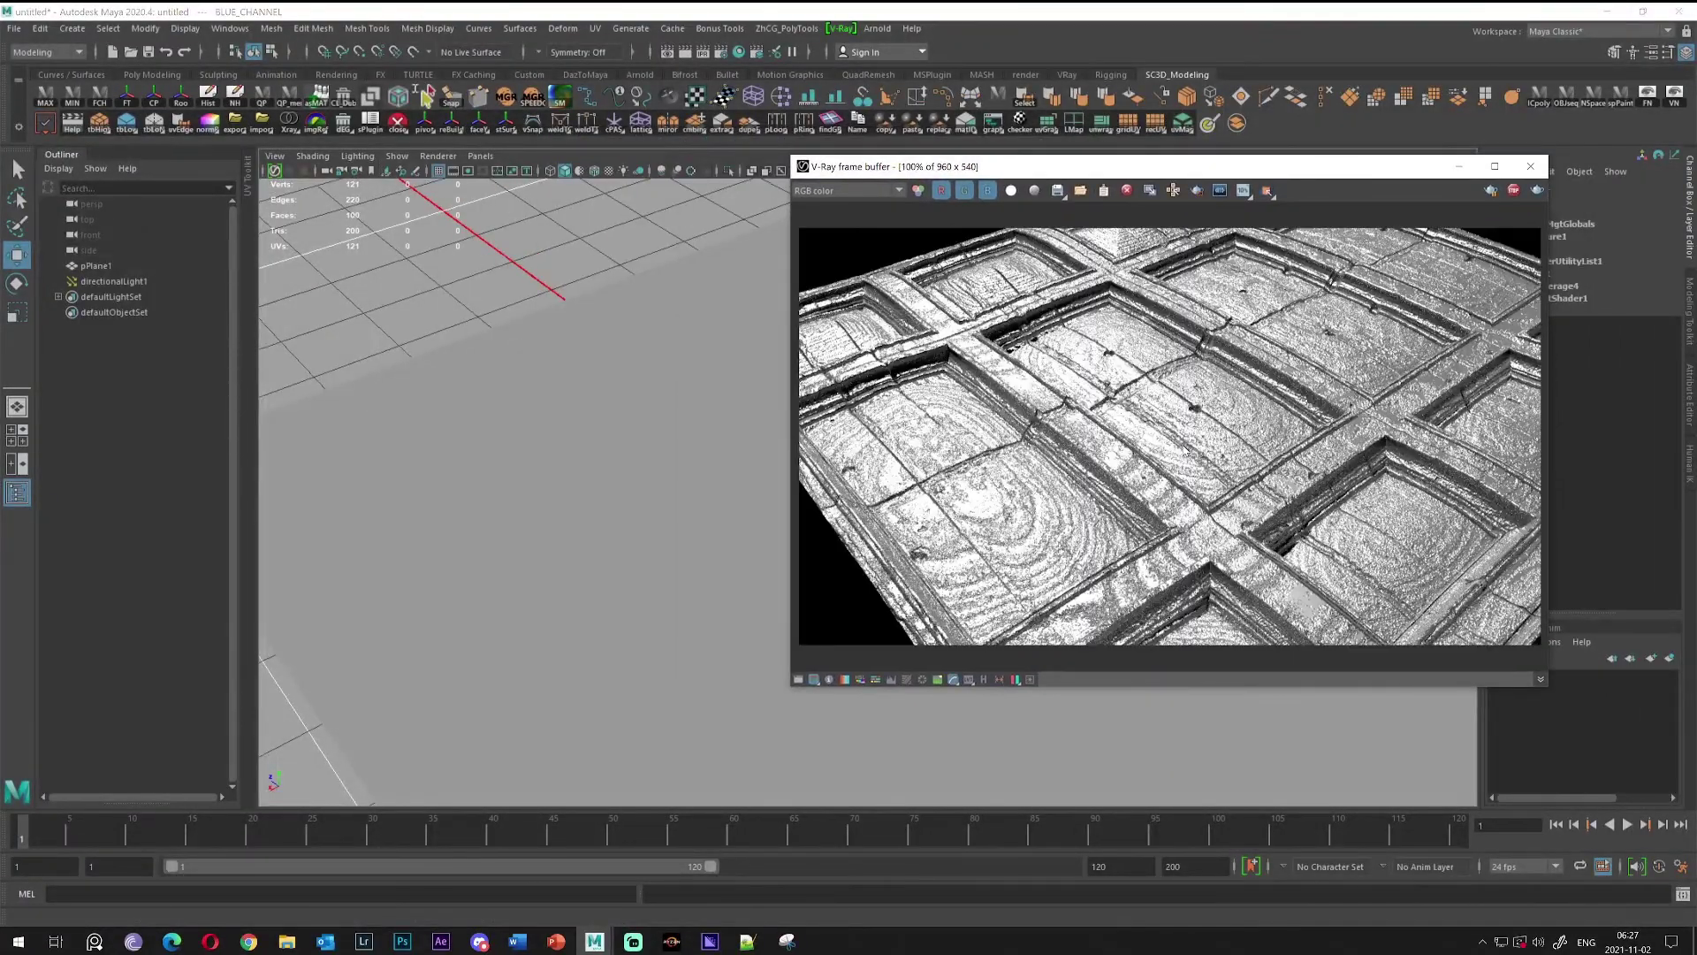
alt+drag(651, 474, 570, 451)
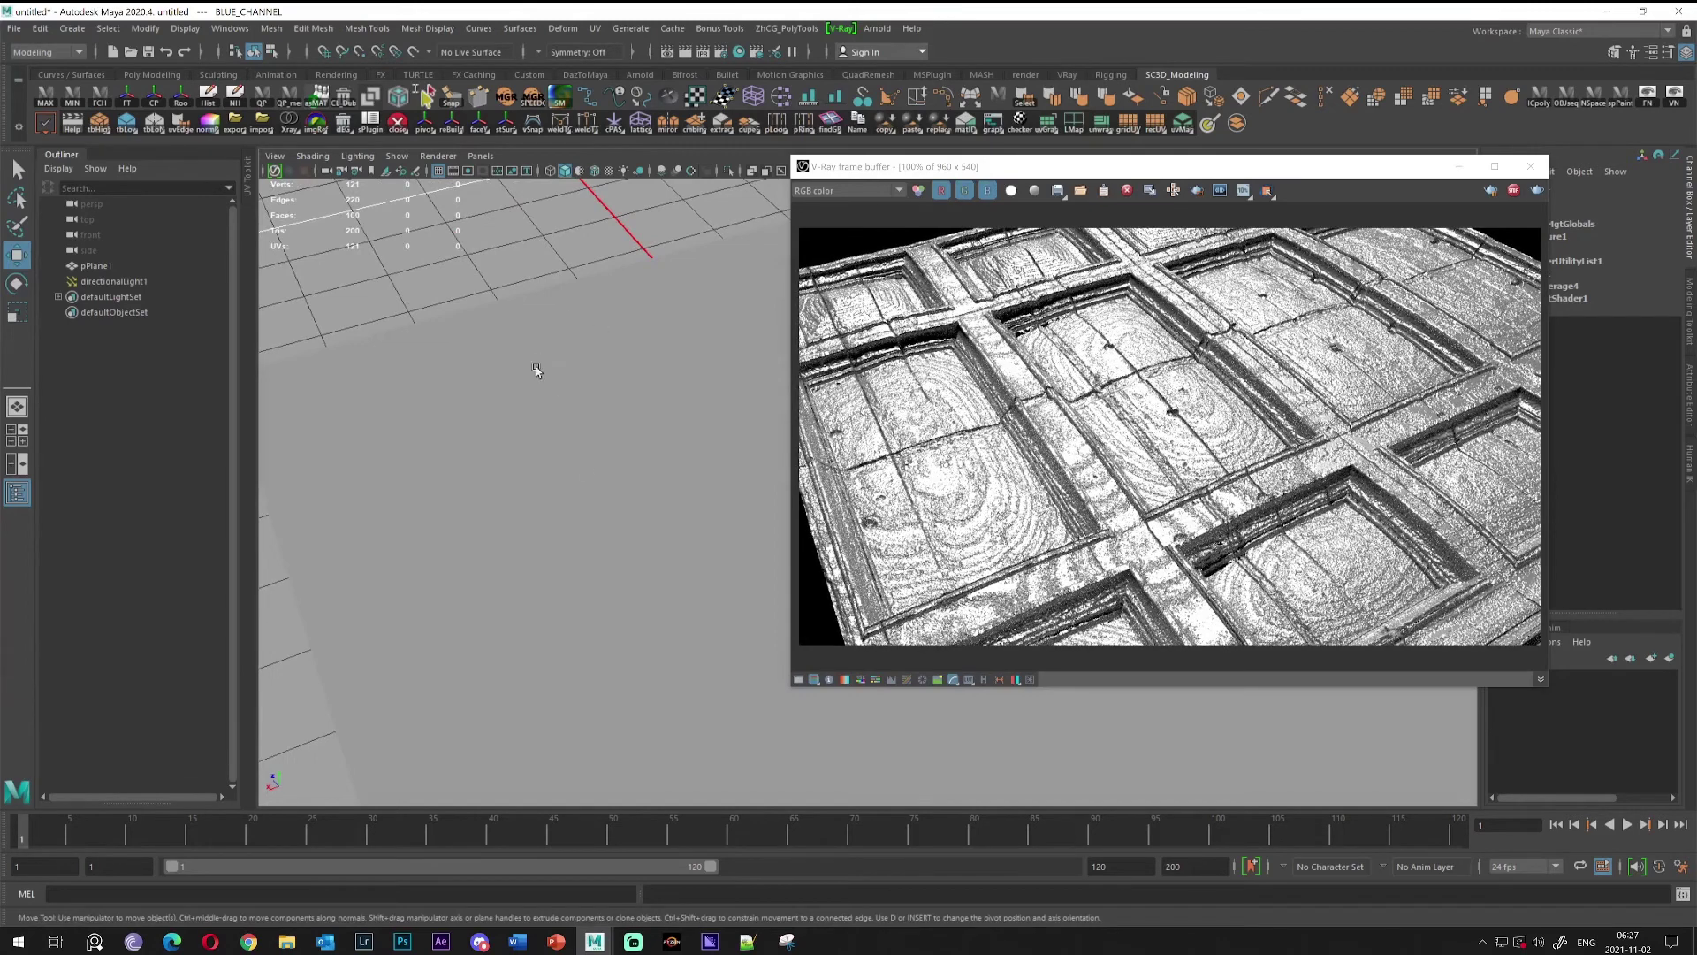
drag(1141, 174, 1268, 66)
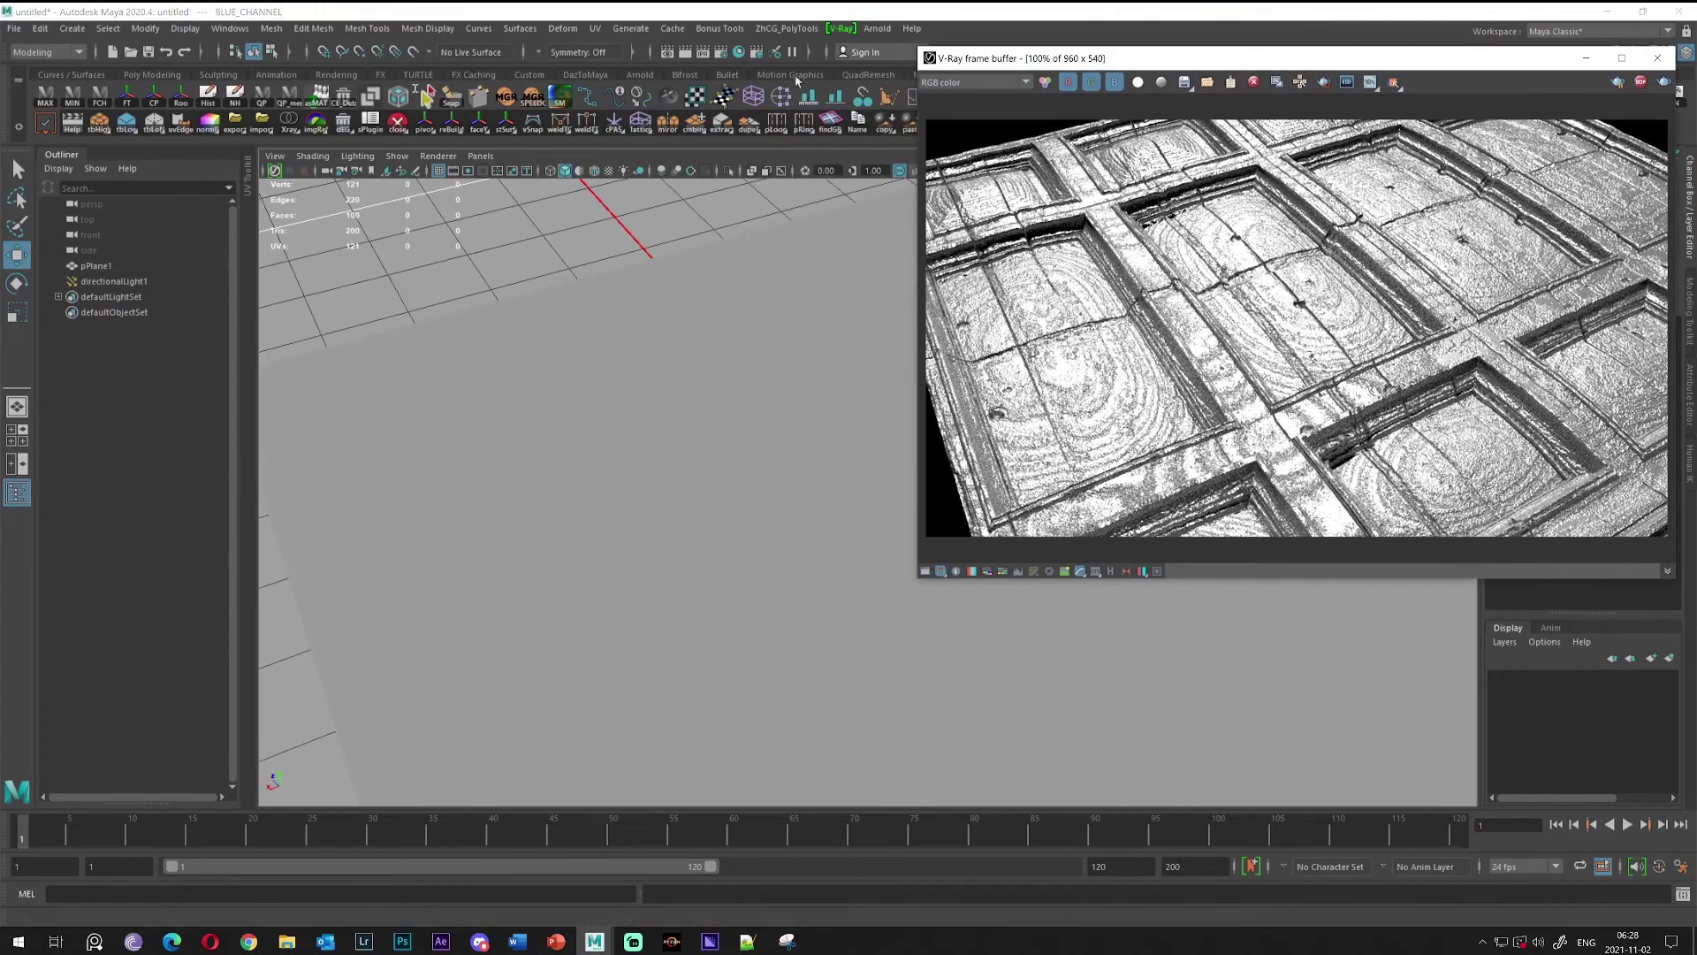
click(739, 52)
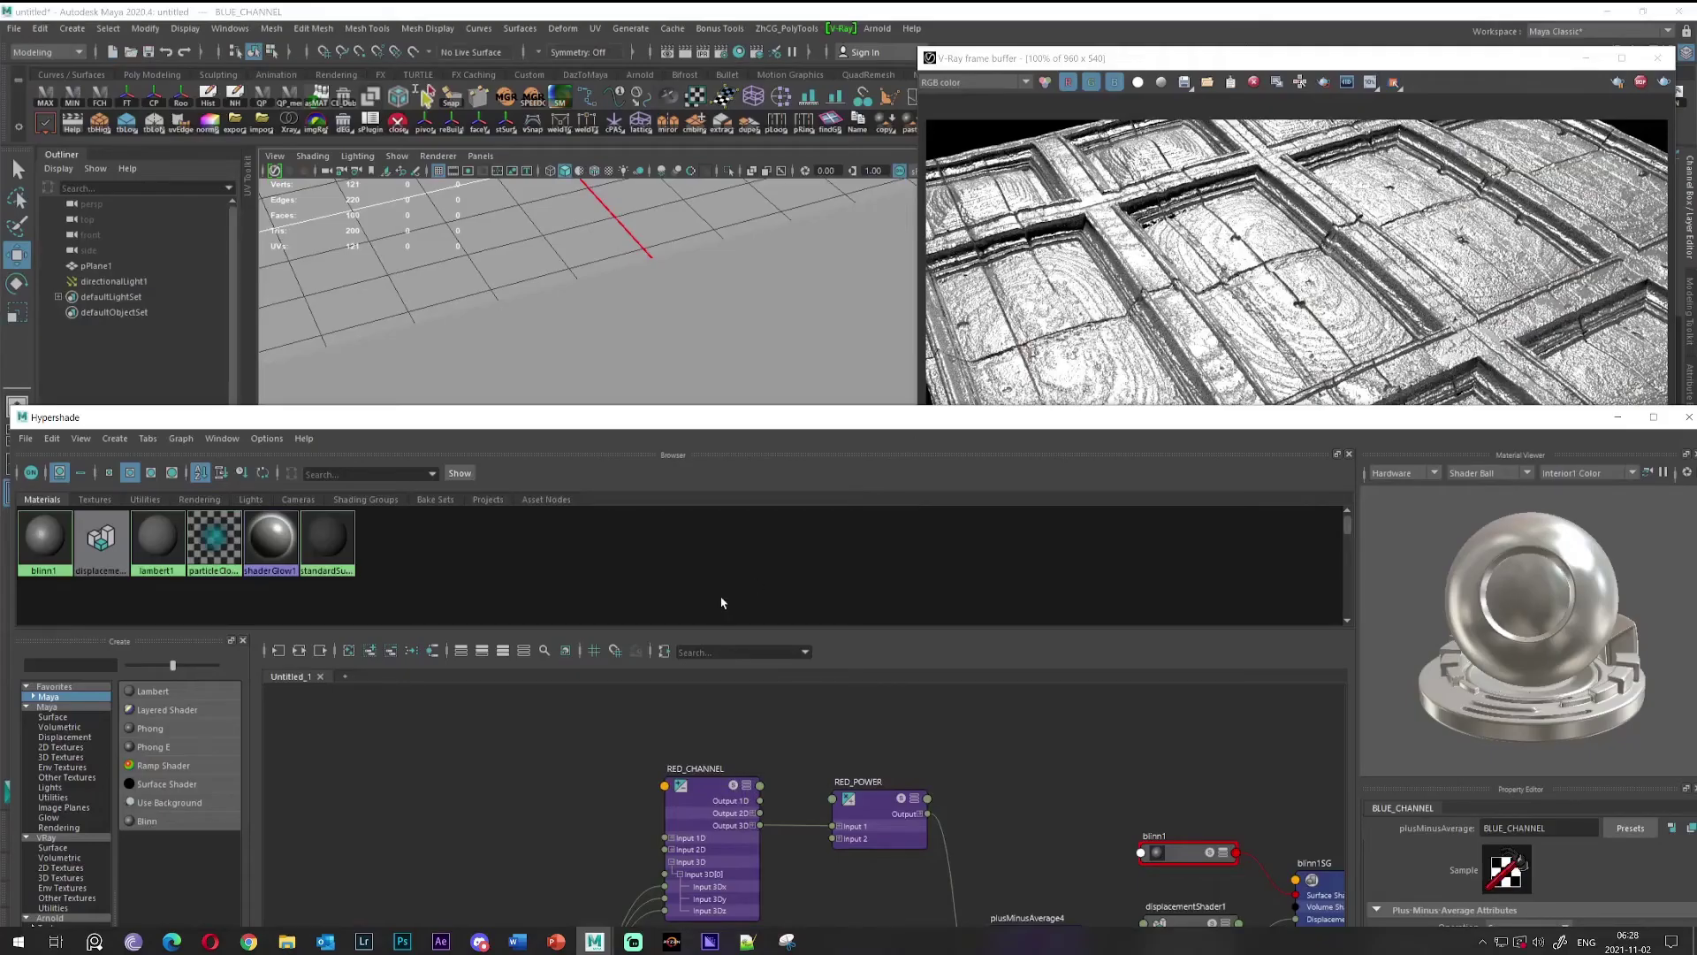
drag(1387, 422, 1334, 240)
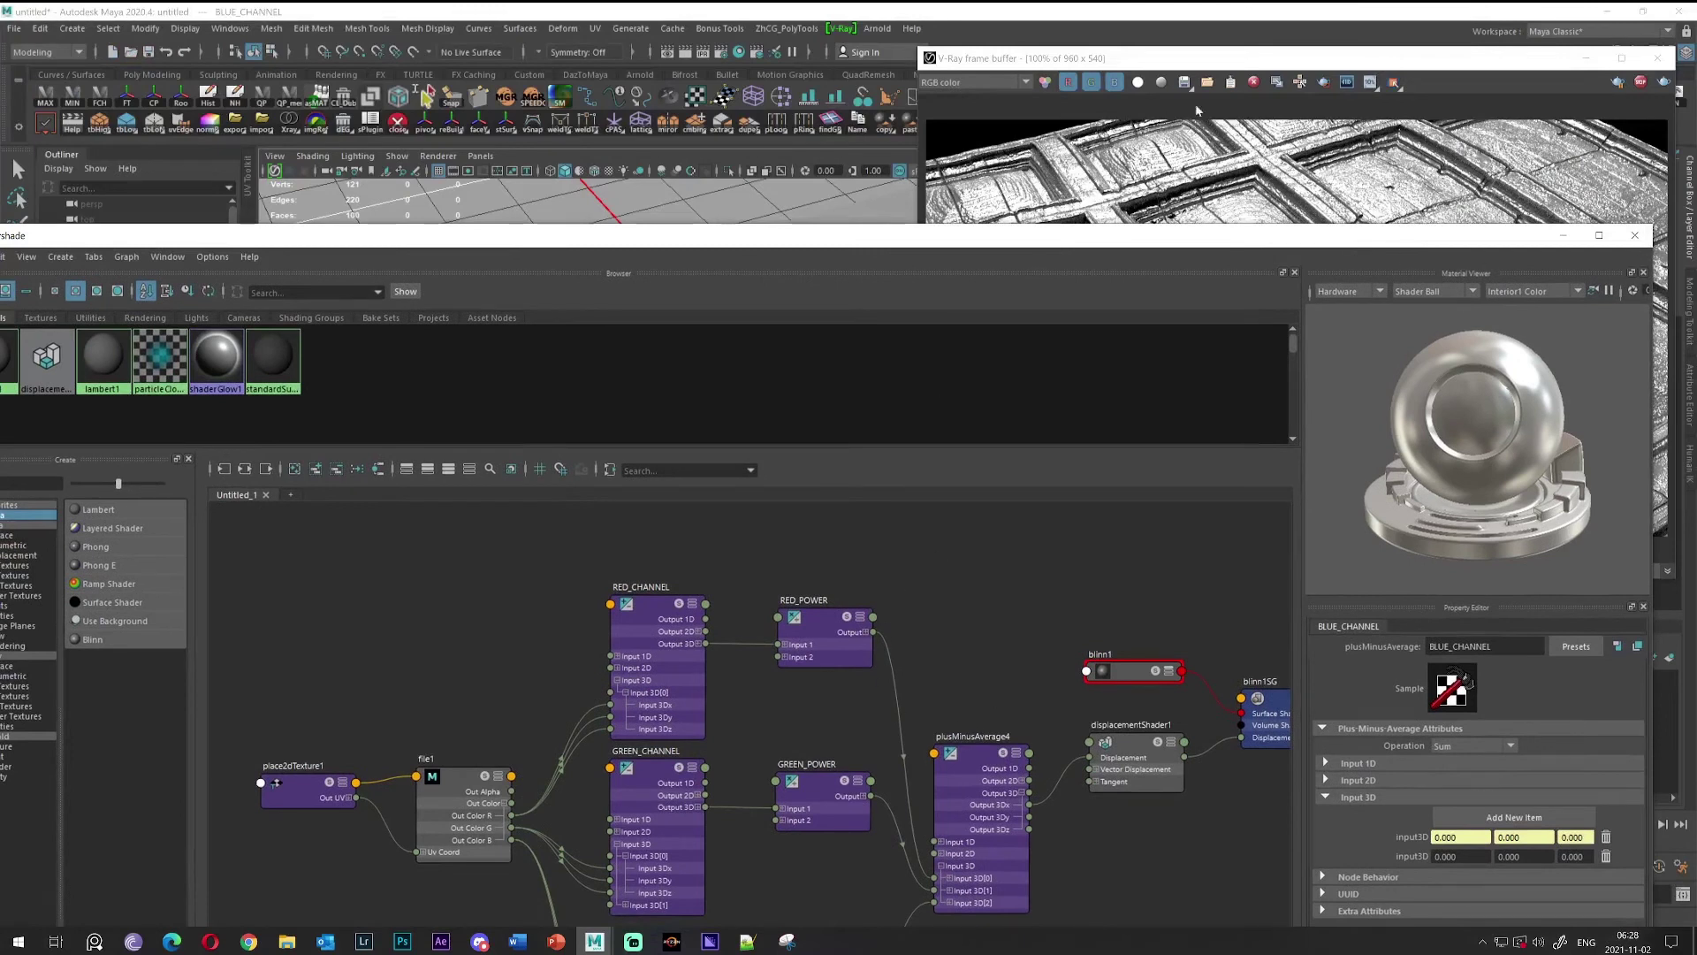
Add a second Input 3D item to RED_CHANNEL and set all three of its values to -0.5
click(658, 634)
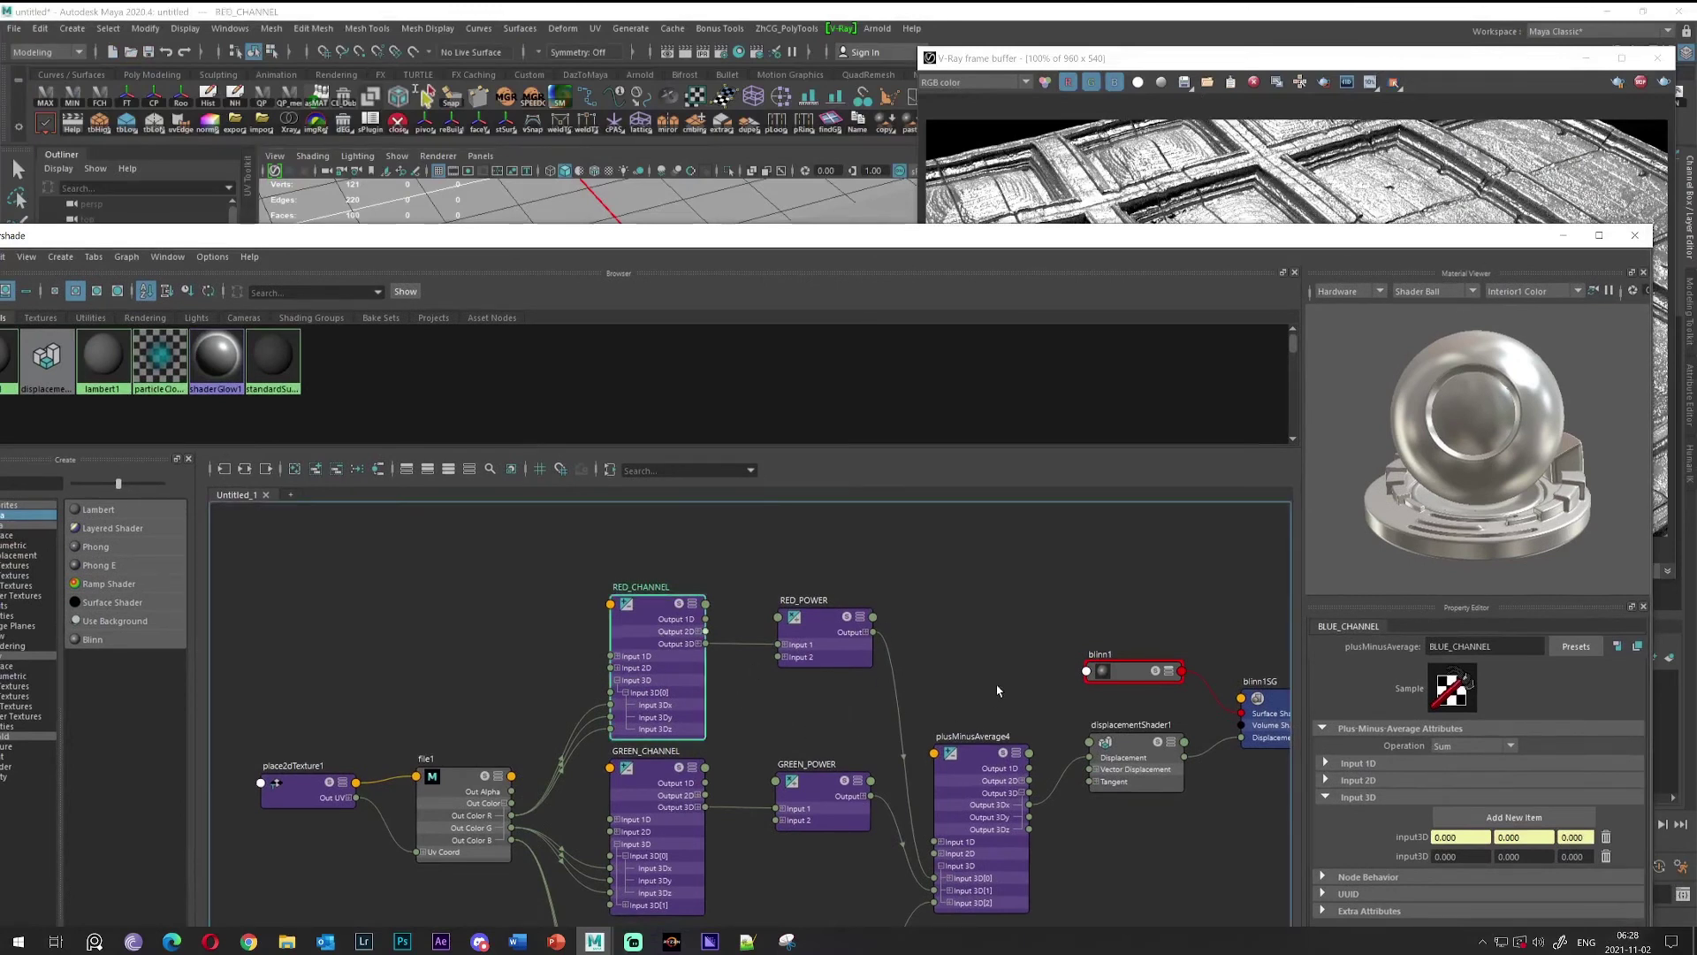
click(1507, 819)
alt+middle_drag(833, 739, 842, 601)
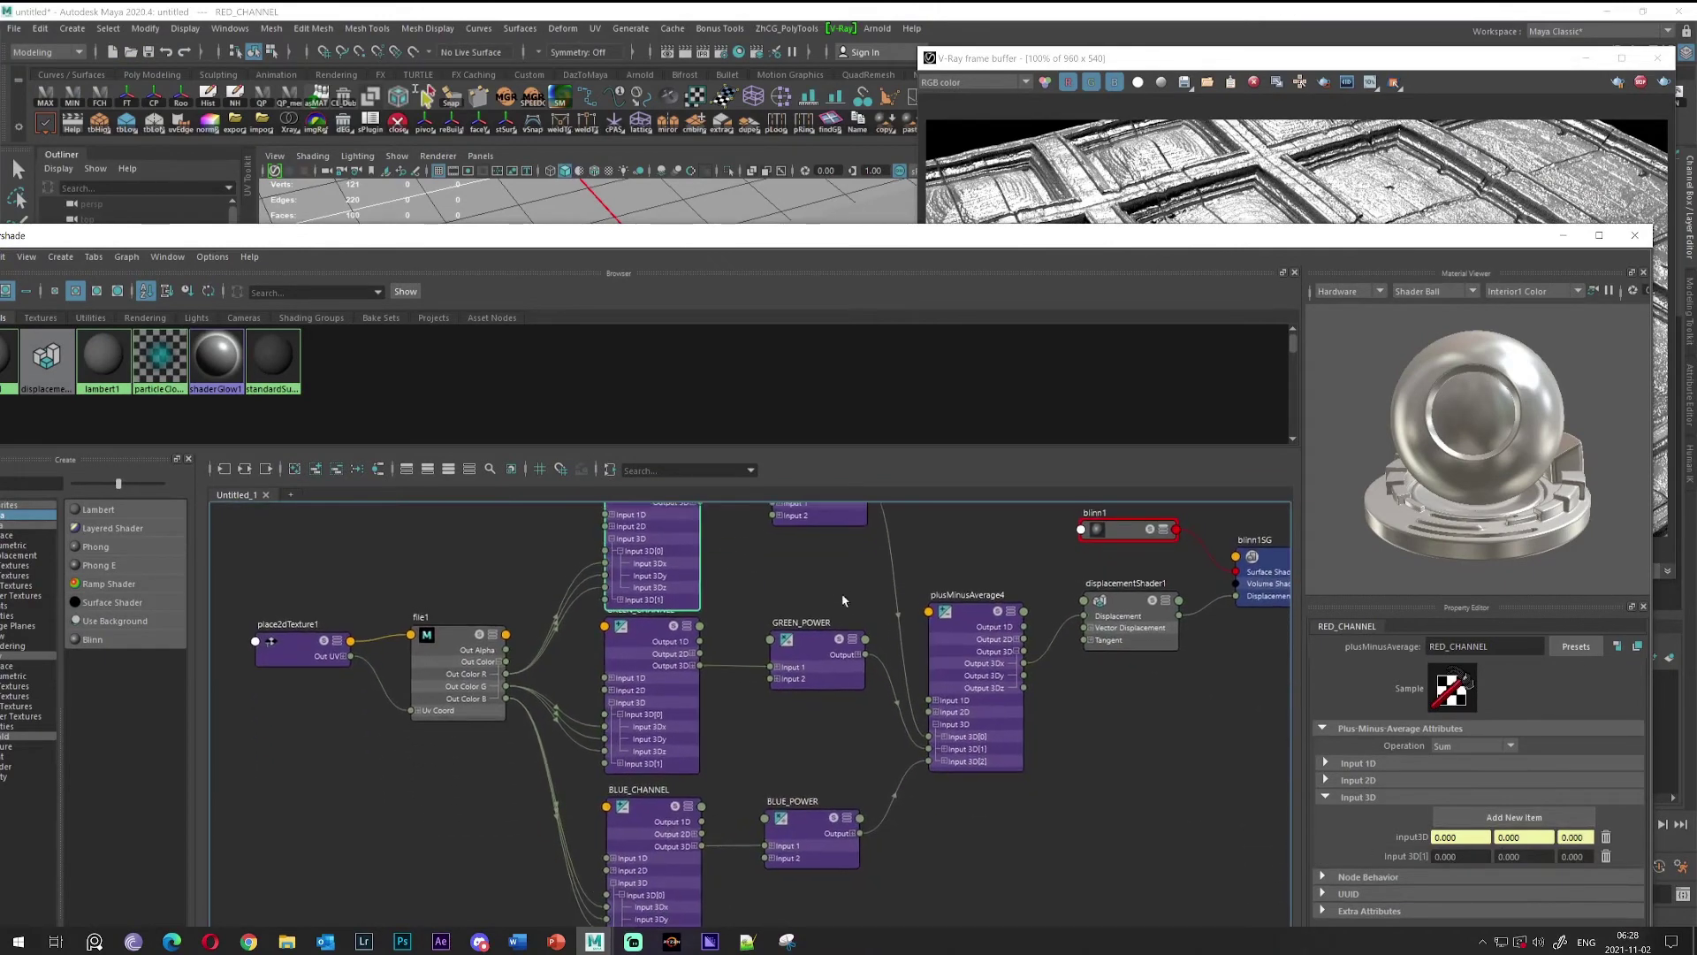
double_click(1460, 856)
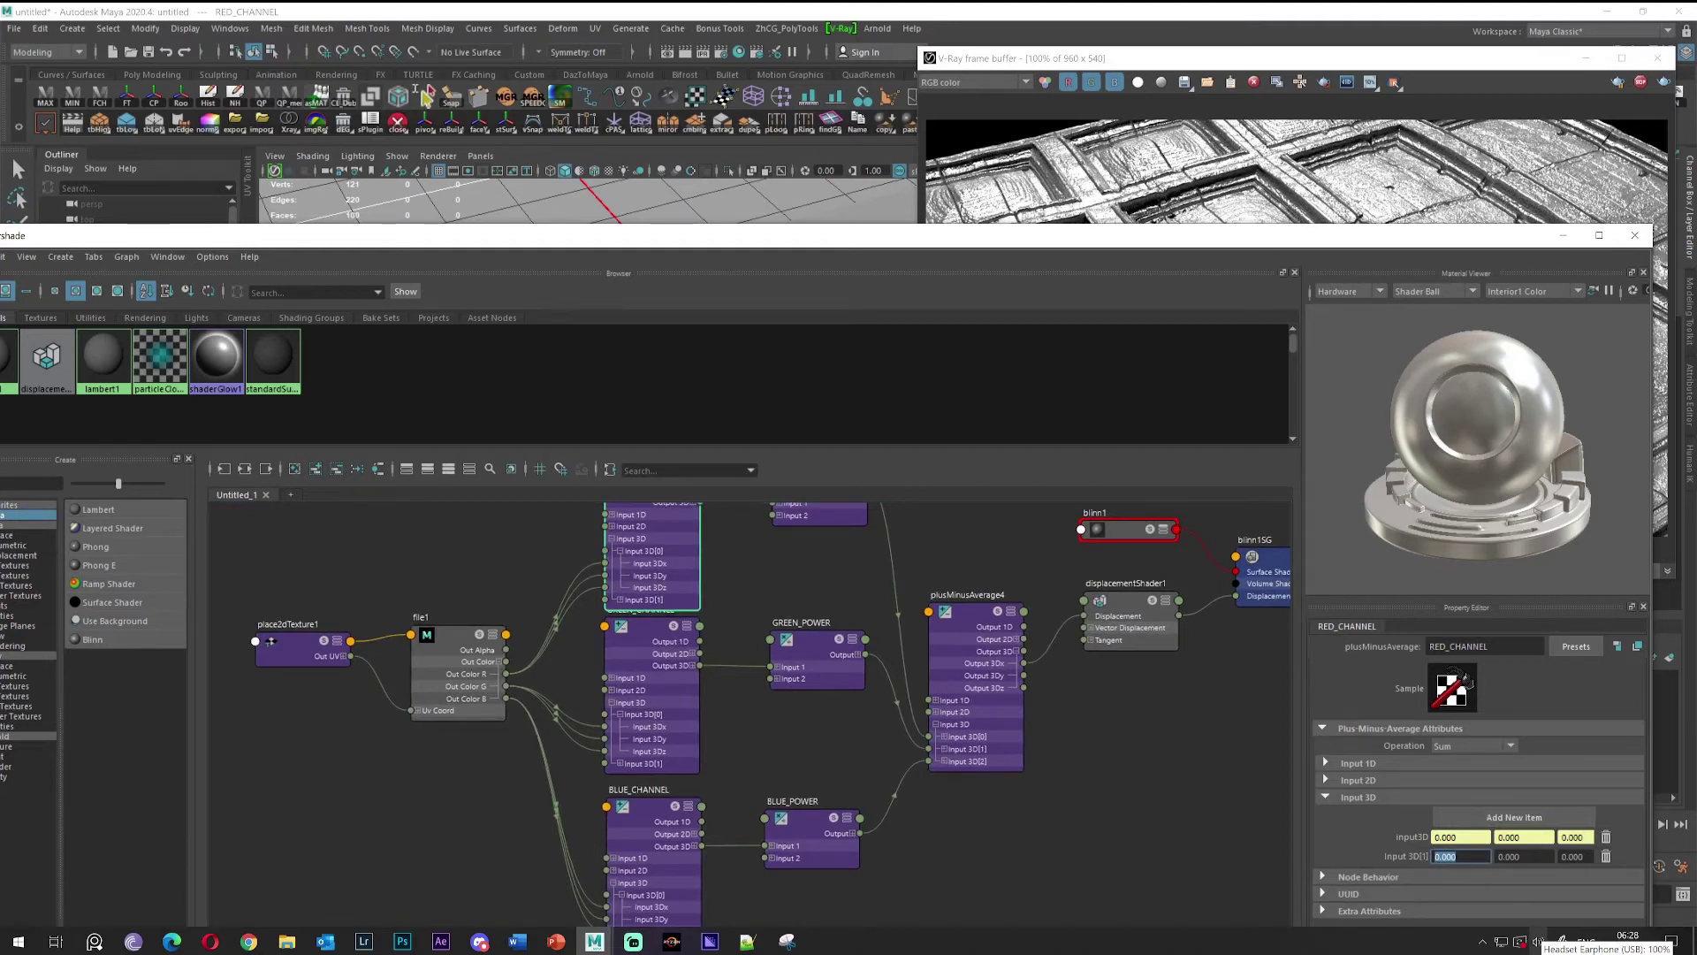
text(-5)
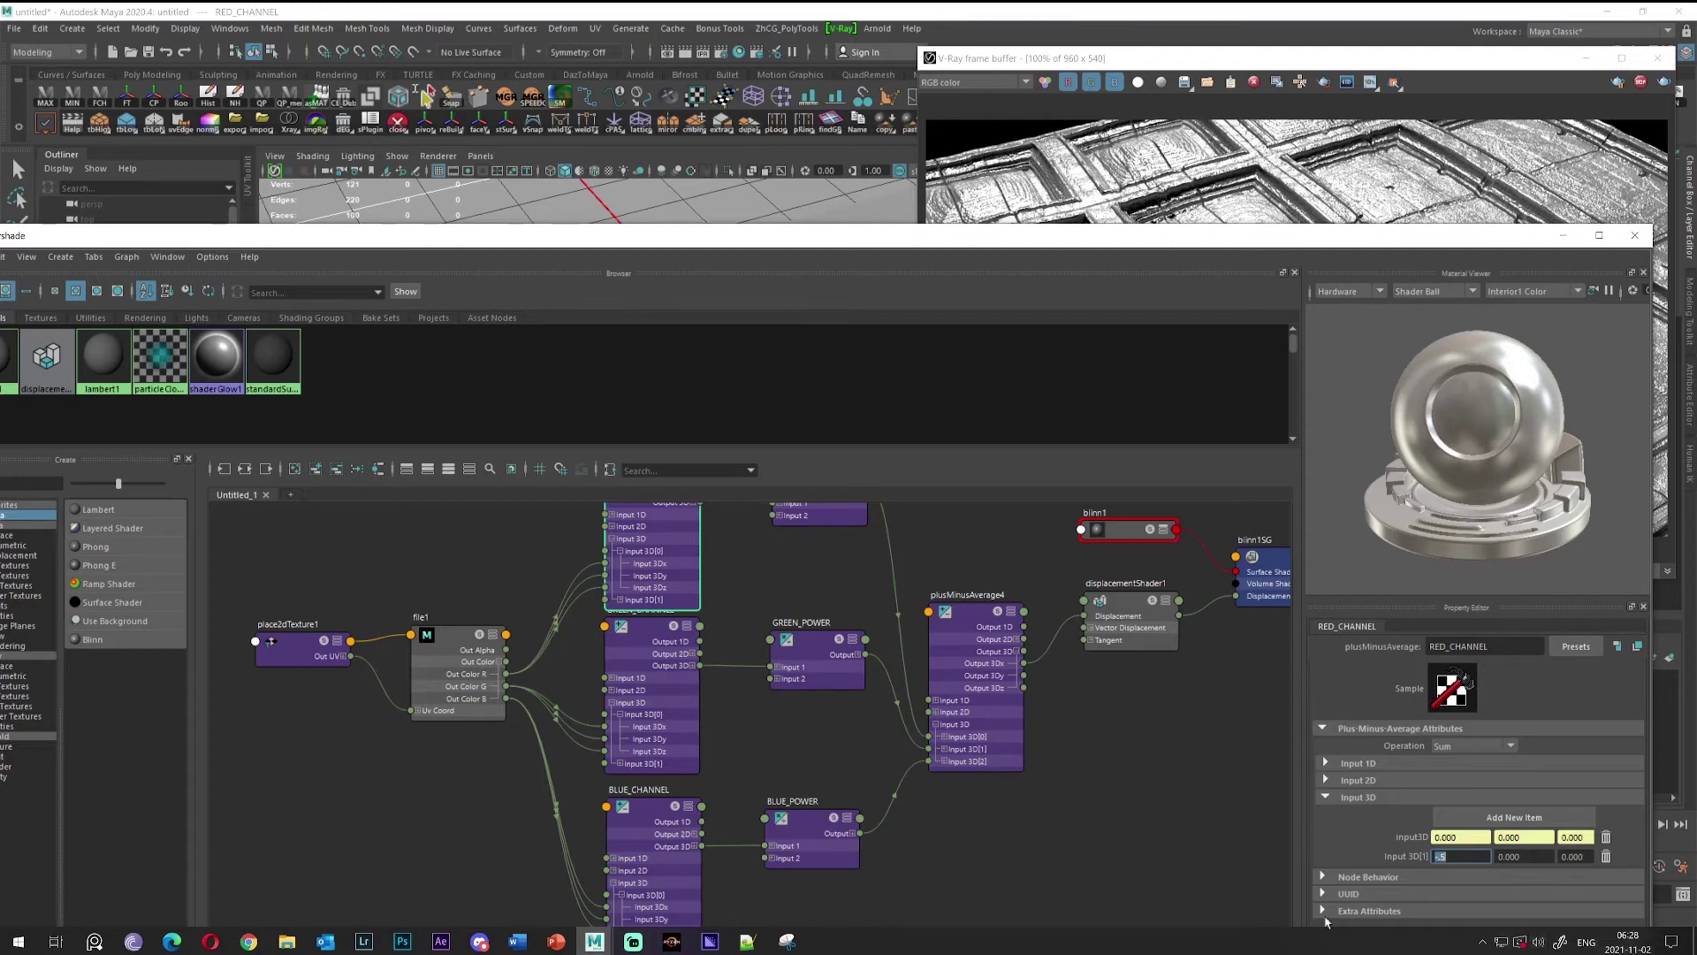
text(.5)
key(Tab)
text(-.5)
key(Tab)
text(-.5)
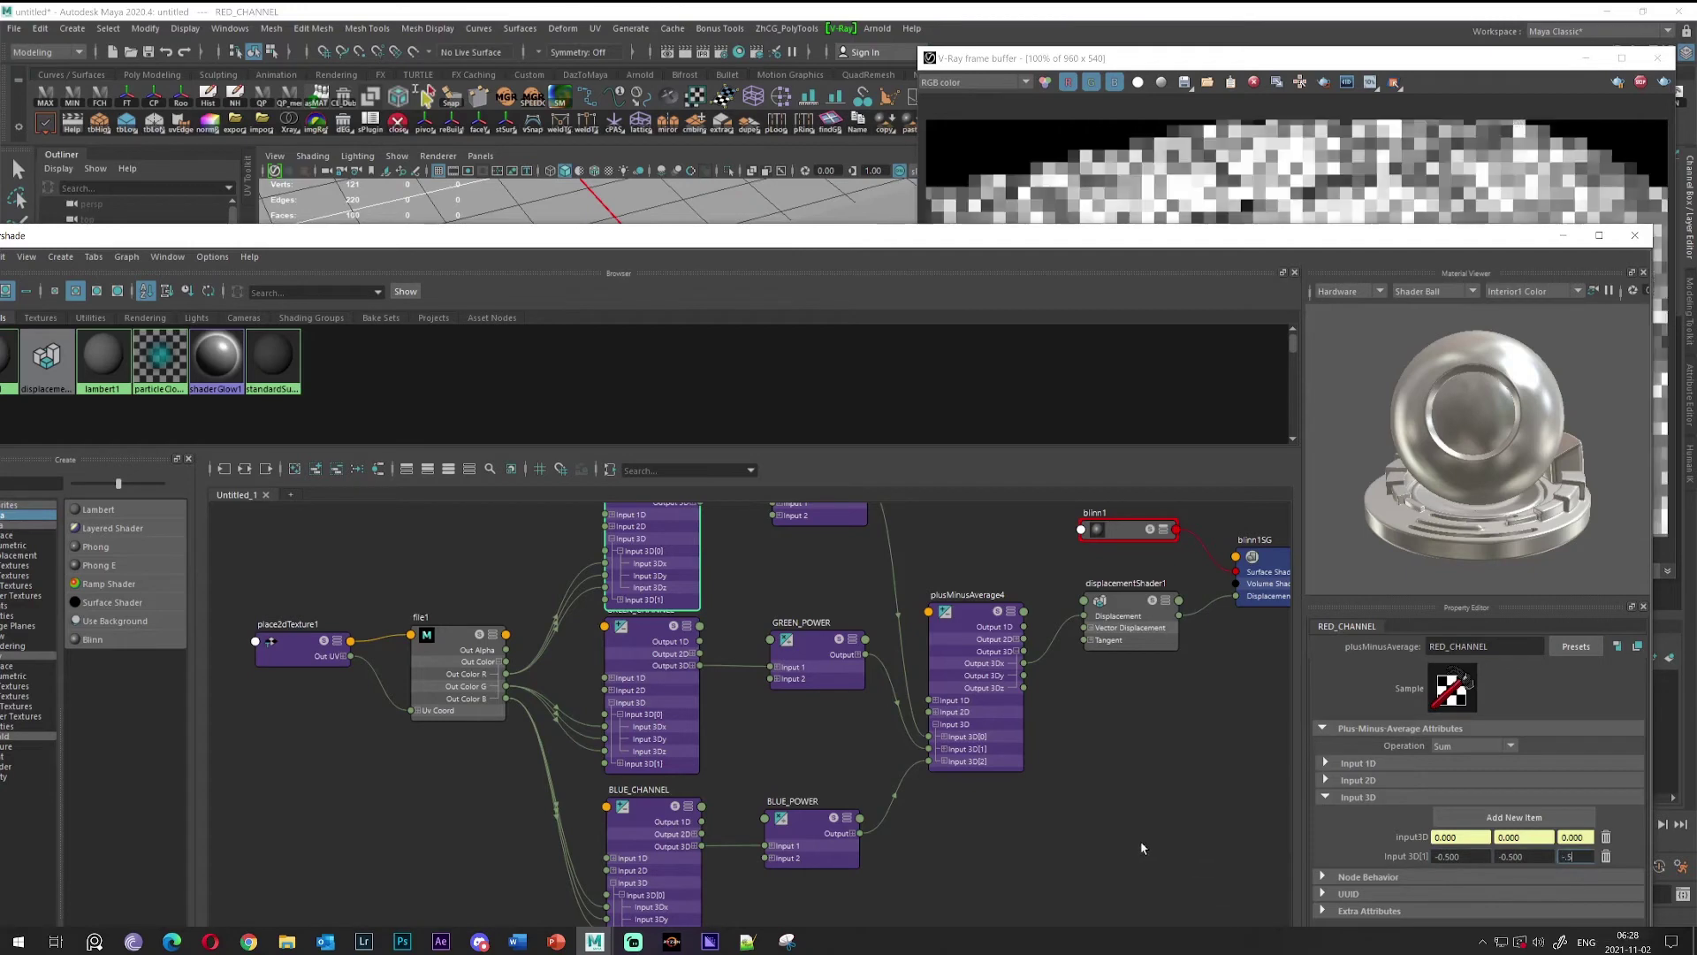
Set all three values of GREEN_CHANNEL's second Input 3D item to -0.5
click(604, 624)
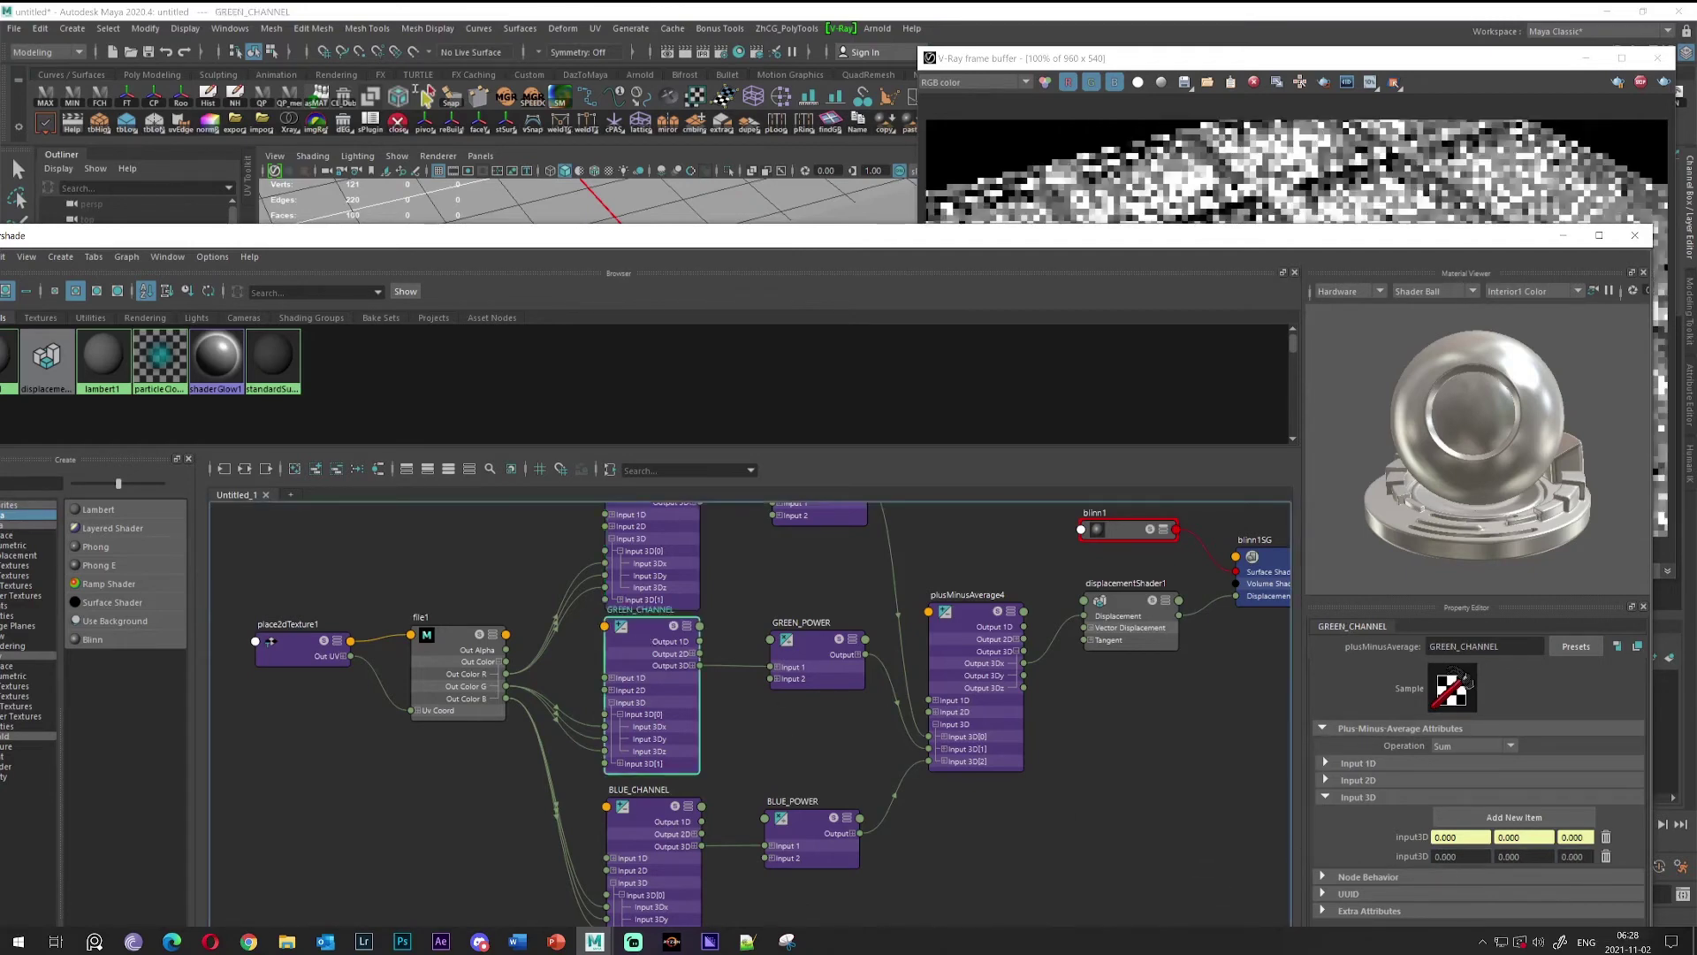
click(1459, 858)
text(-.5)
key(Tab)
text(-.5)
key(Tab)
text(-.5)
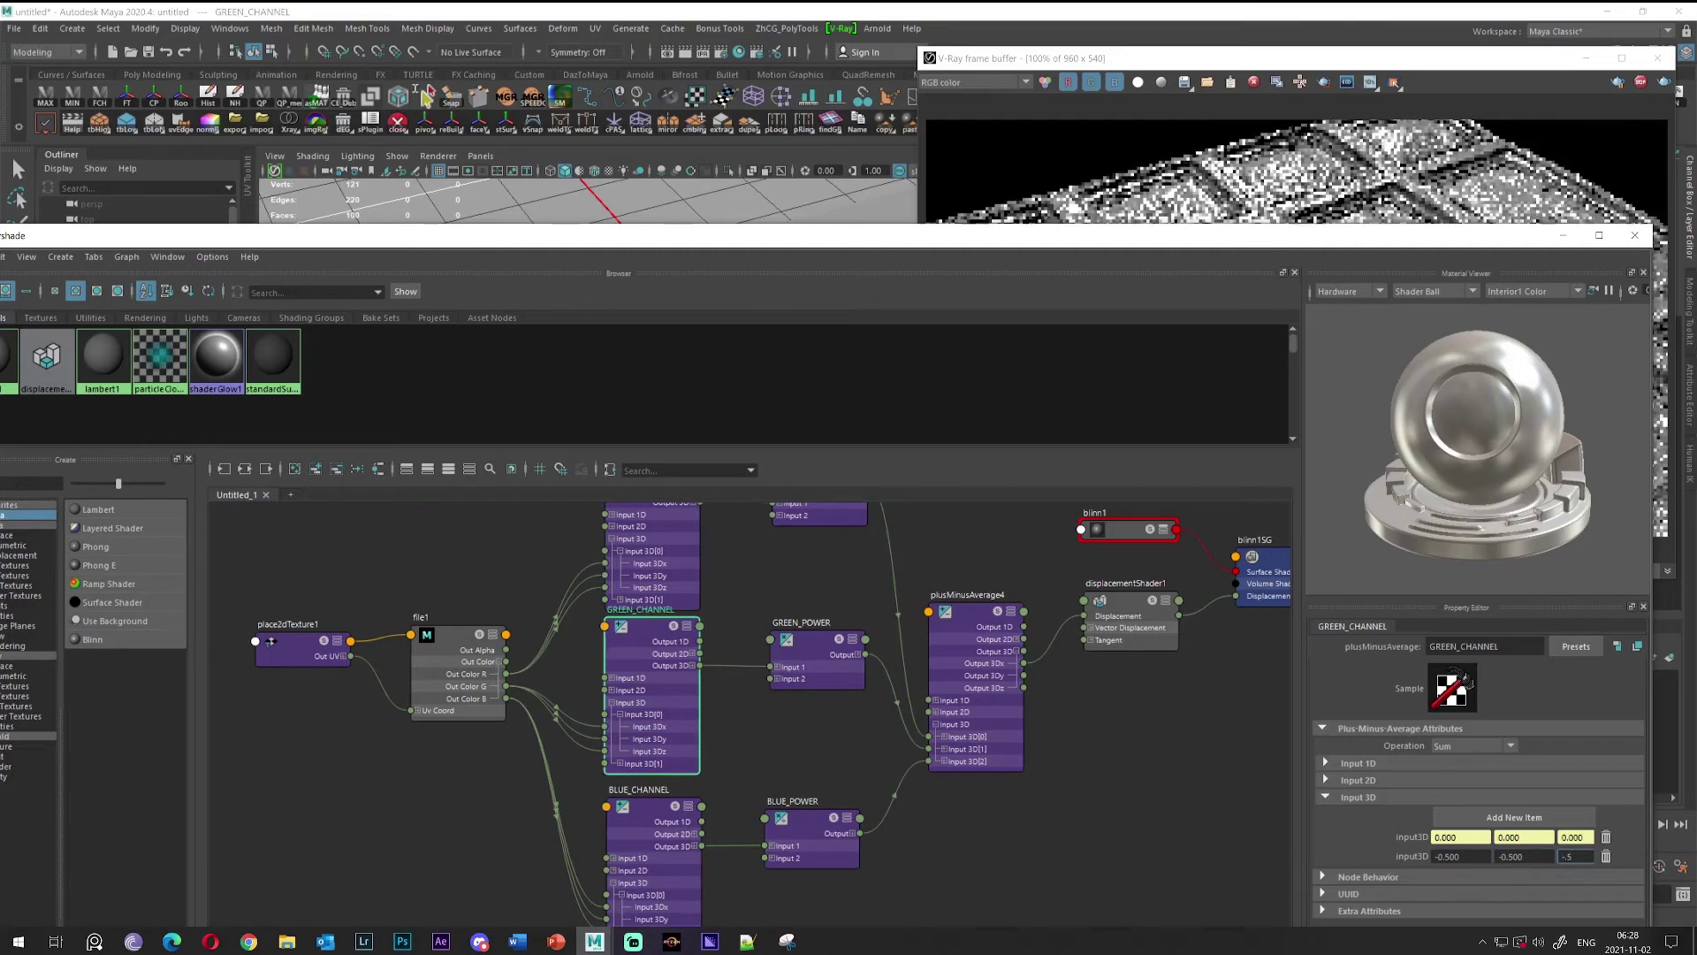
key(Return)
Set all three values of BLUE_CHANNEL's second Input 3D item to -0.5
click(668, 836)
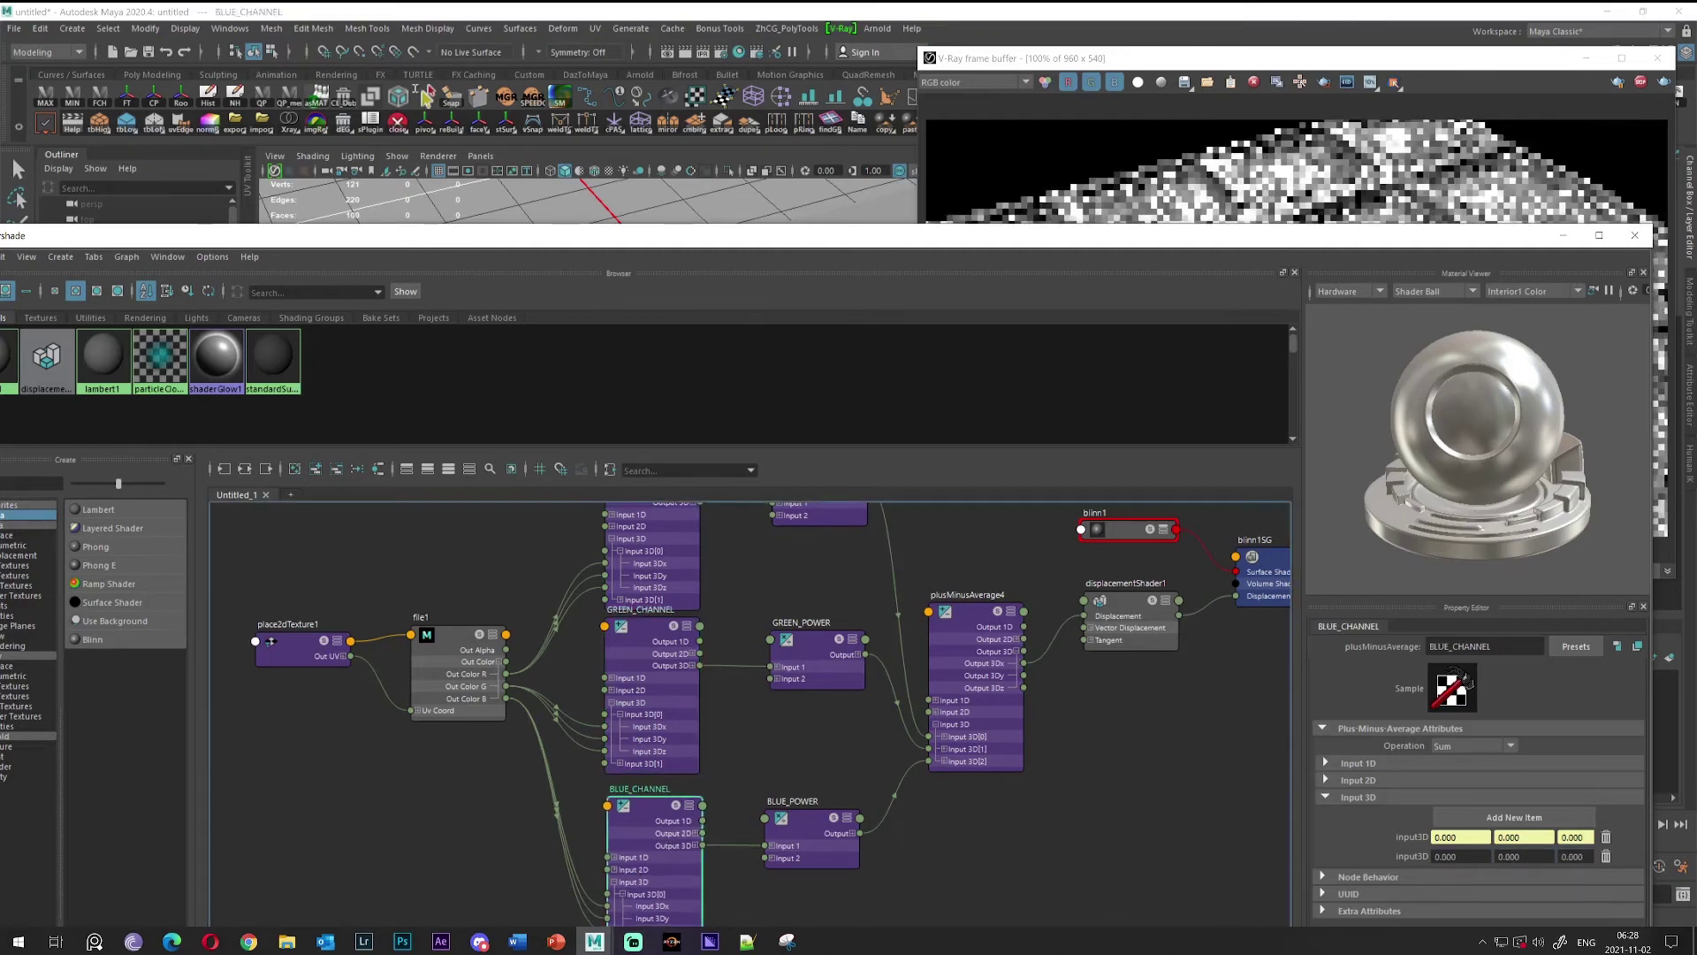
drag(1467, 855, 1419, 857)
text(-0.500)
drag(1529, 856, 1420, 858)
text(-0.500)
click(1584, 856)
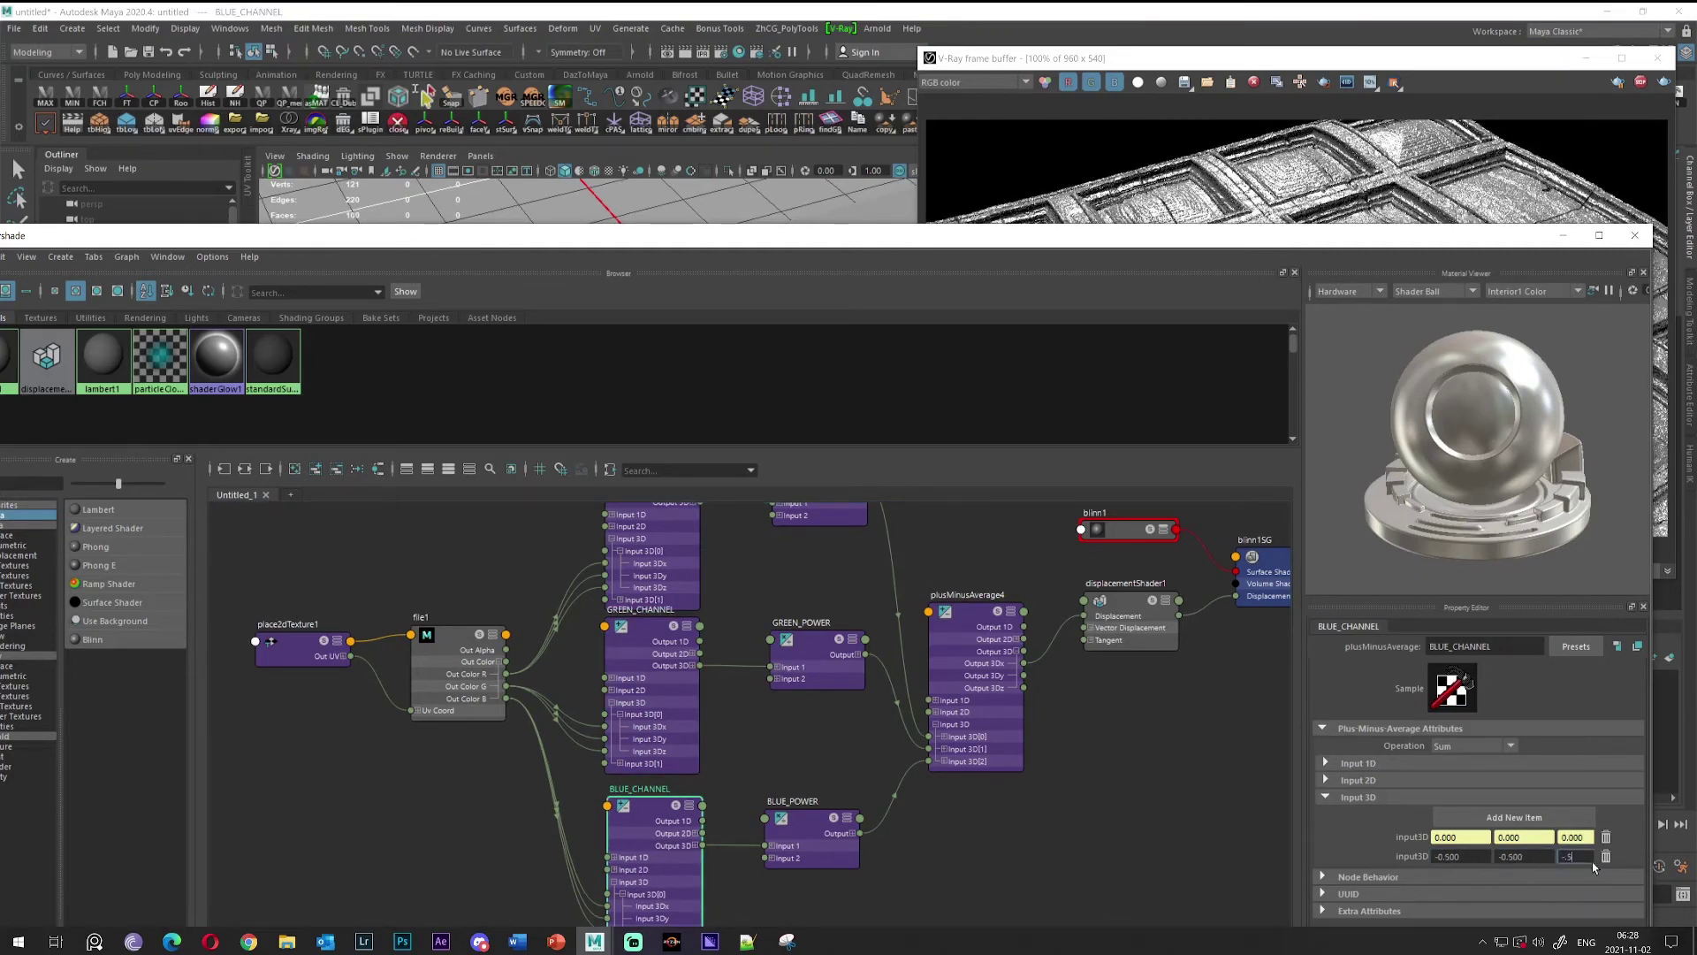
text(-.5)
key(Tab)
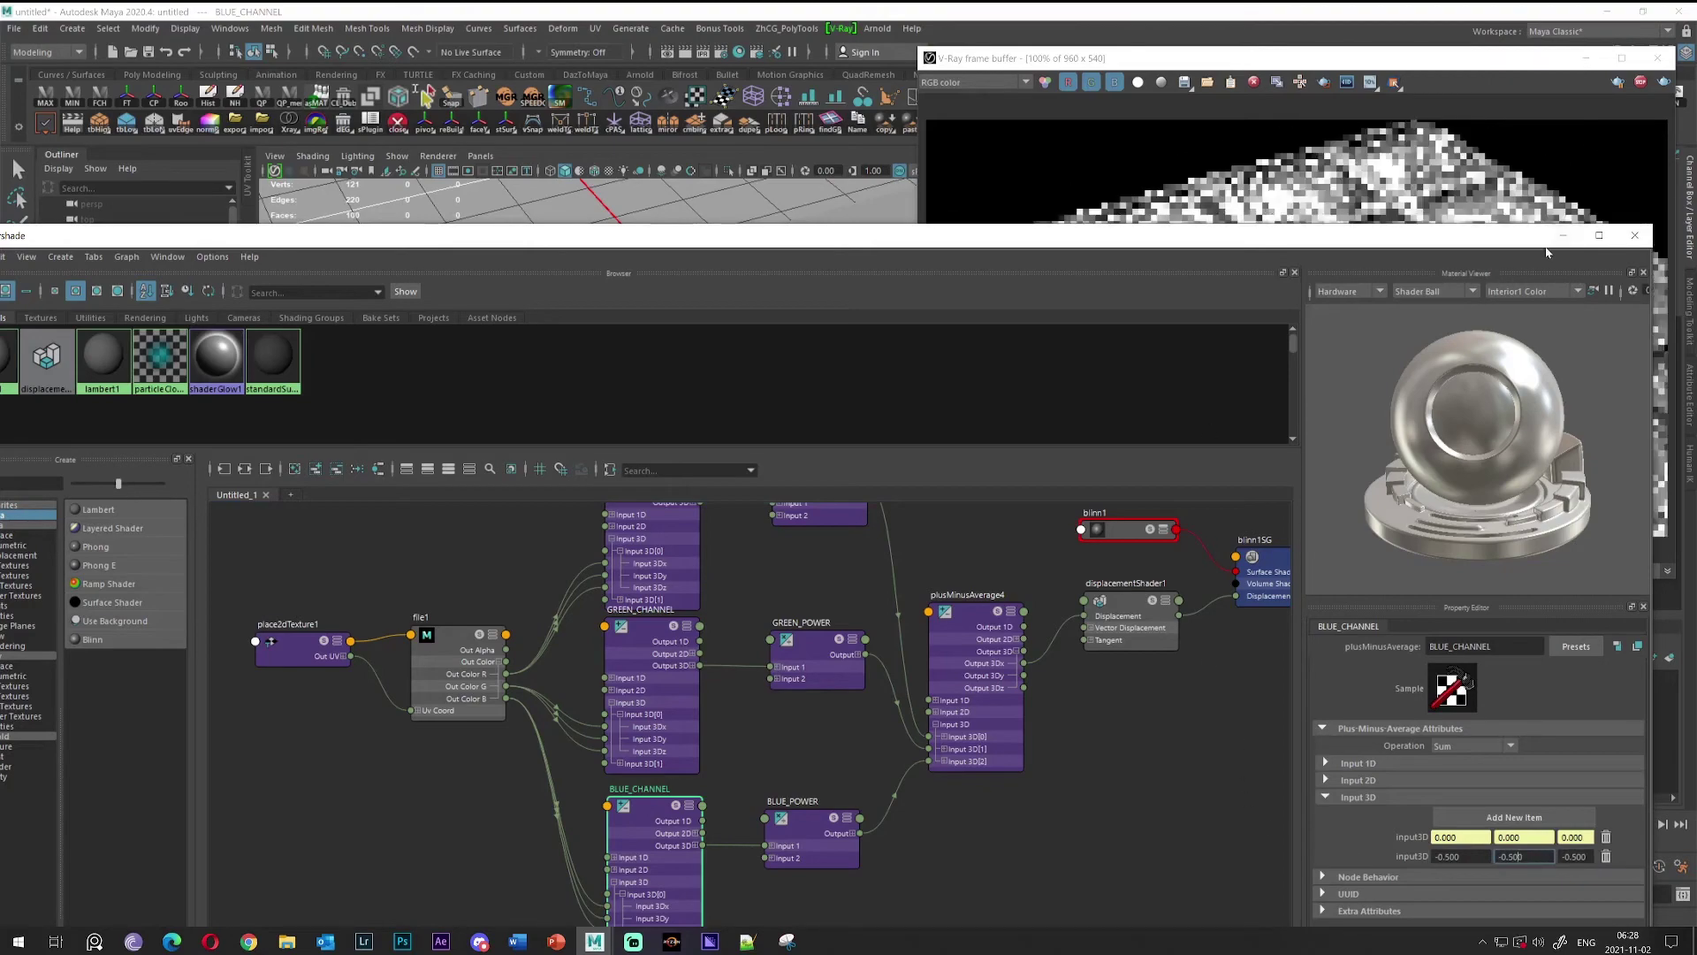
Minimize Hypershade, inspect the displaced plane in the V-Ray render from a closer angle and reopen Hypershade
click(1563, 235)
click(776, 454)
mouse_move(776, 454)
alt+mouse_down()
mouse_move(754, 442)
mouse_move(792, 451)
alt+mouse_up()
alt+middle_drag(792, 451, 760, 434)
alt+drag(760, 434, 708, 481)
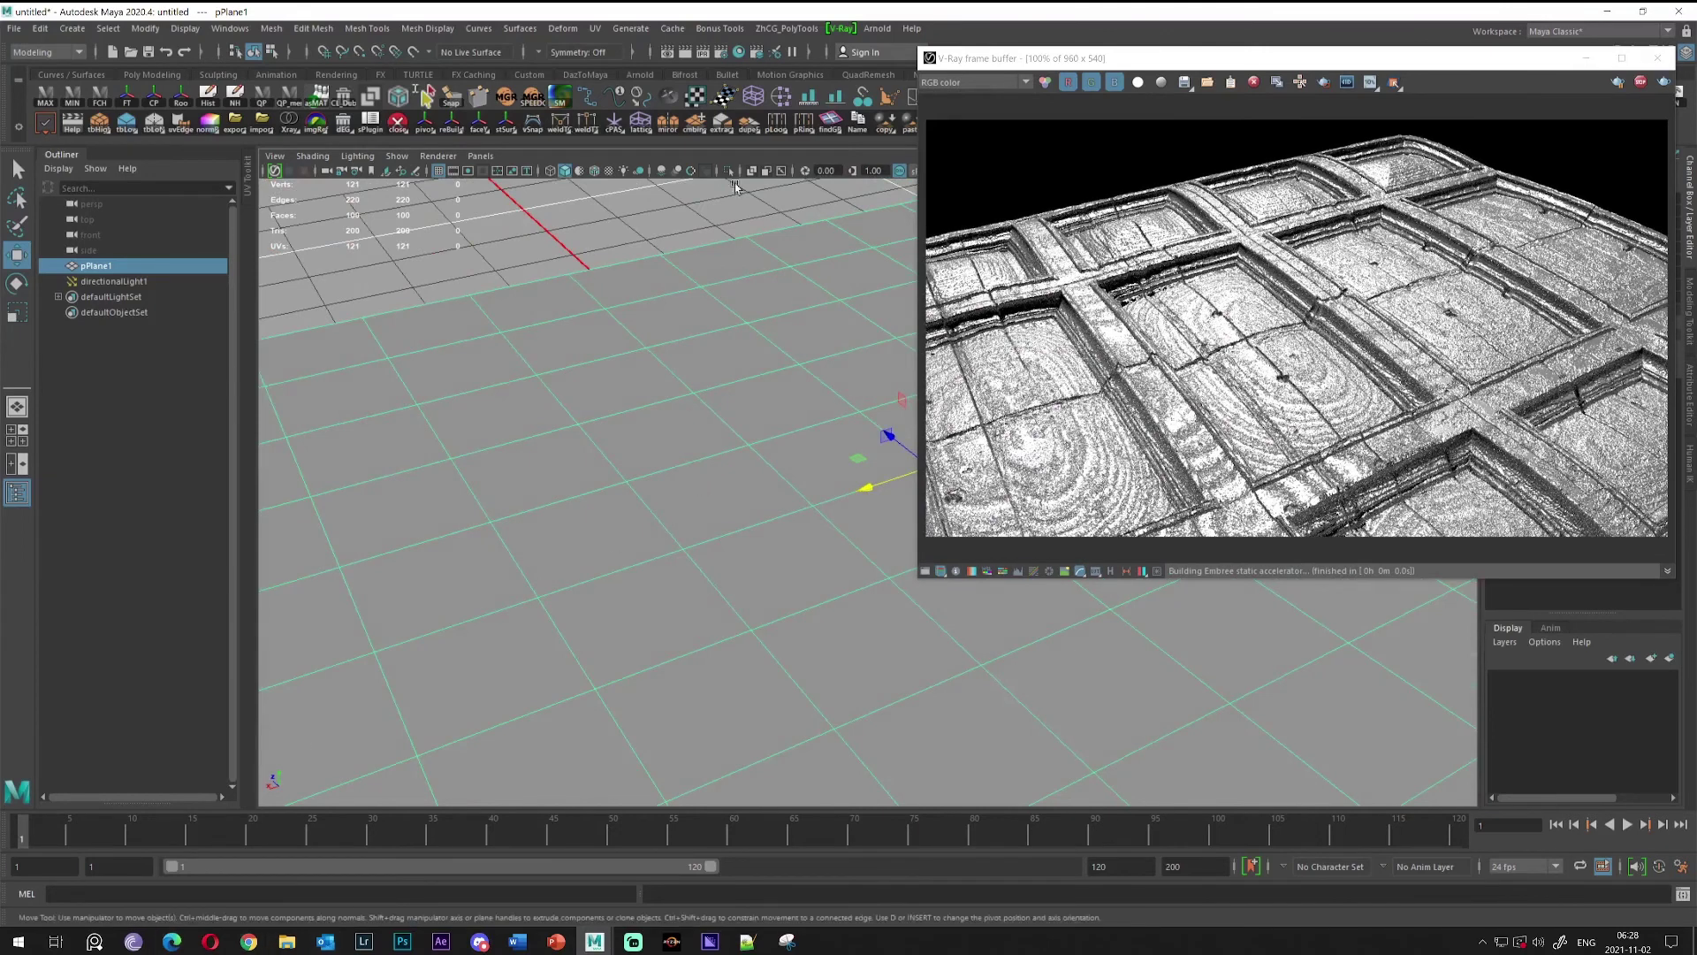
click(741, 52)
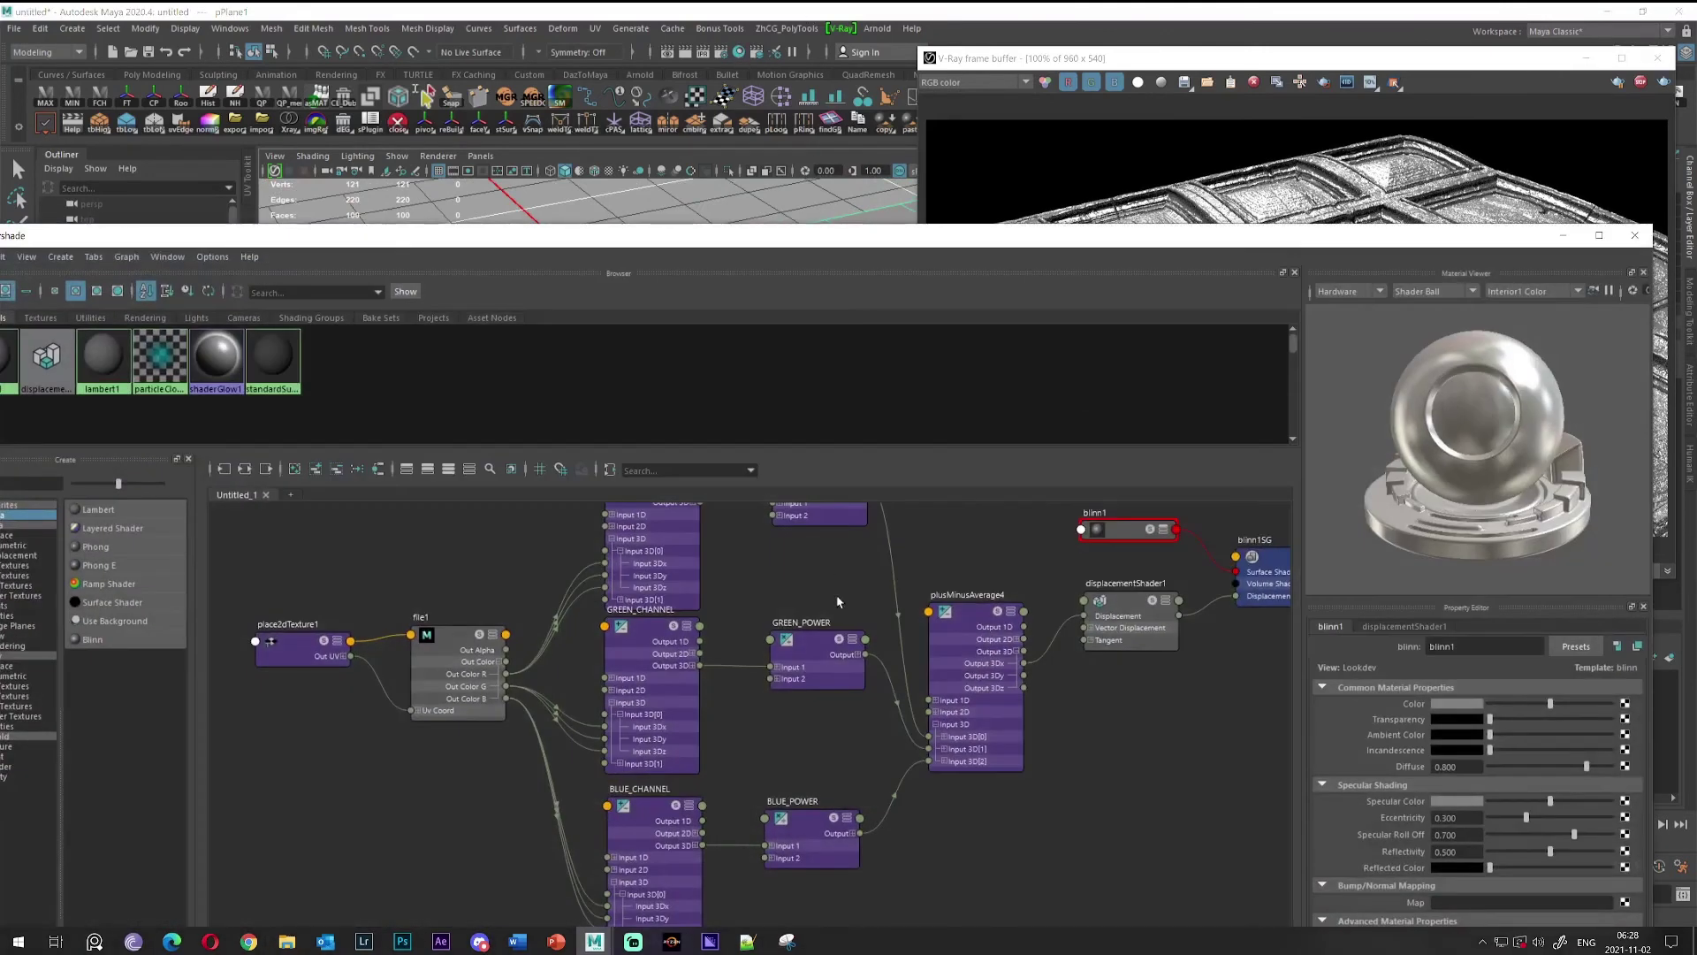
Set all three Input 2 values of RED_POWER to 0.1
click(849, 561)
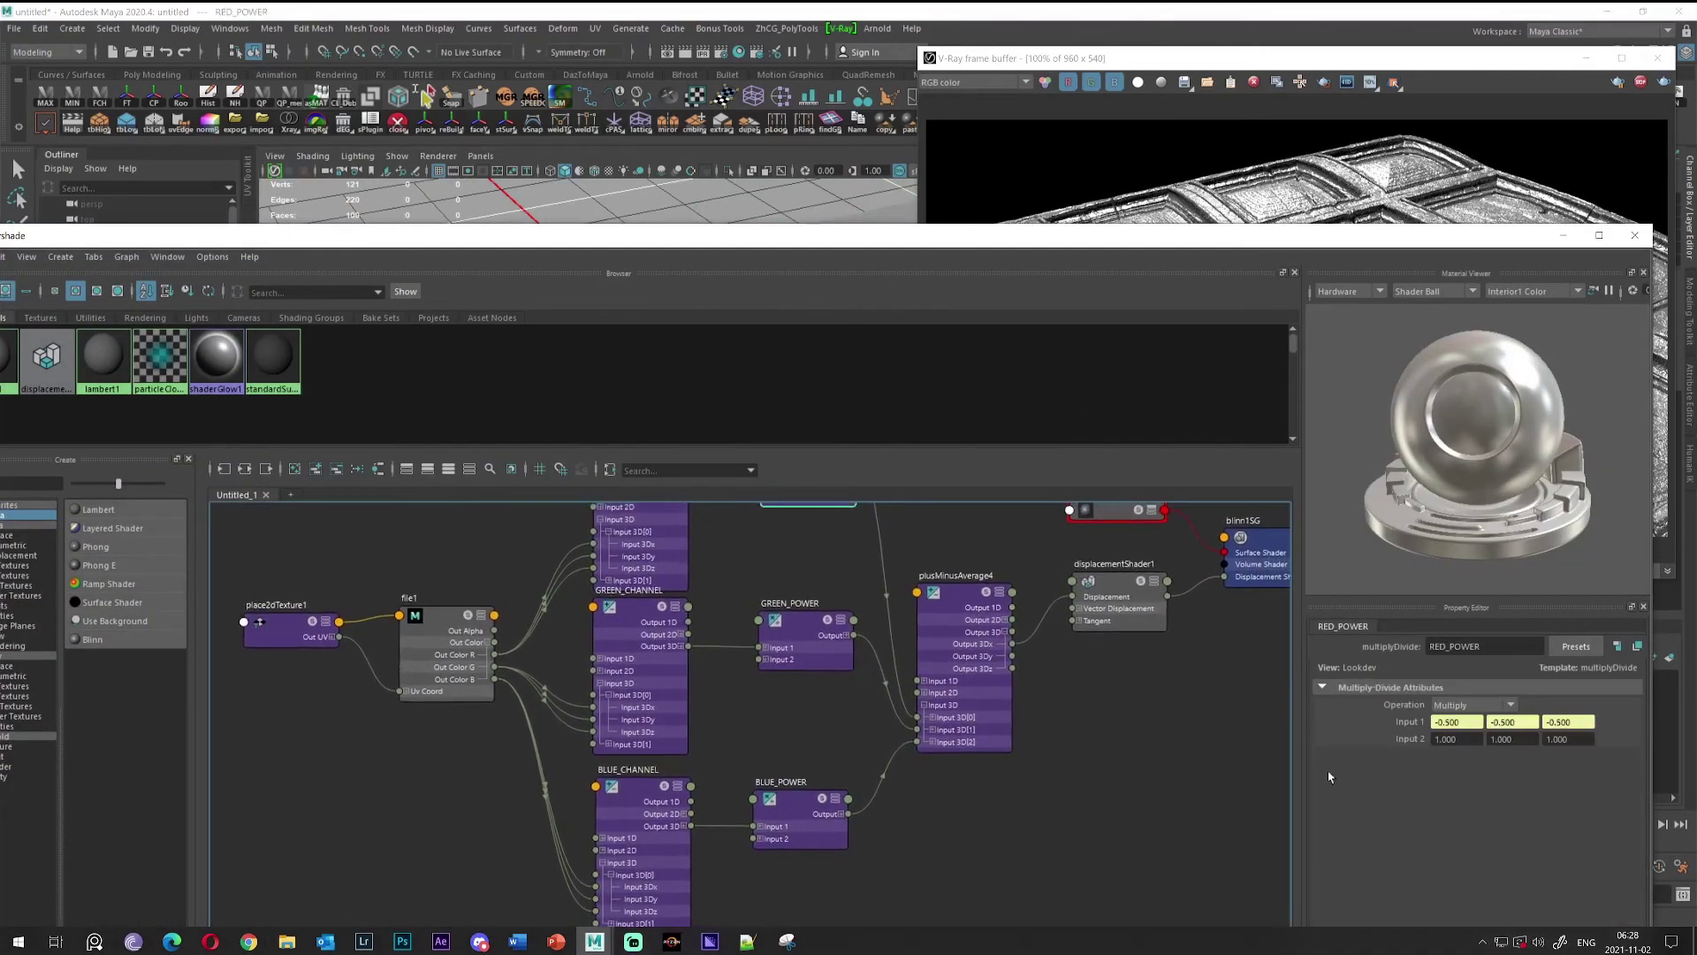
click(1432, 739)
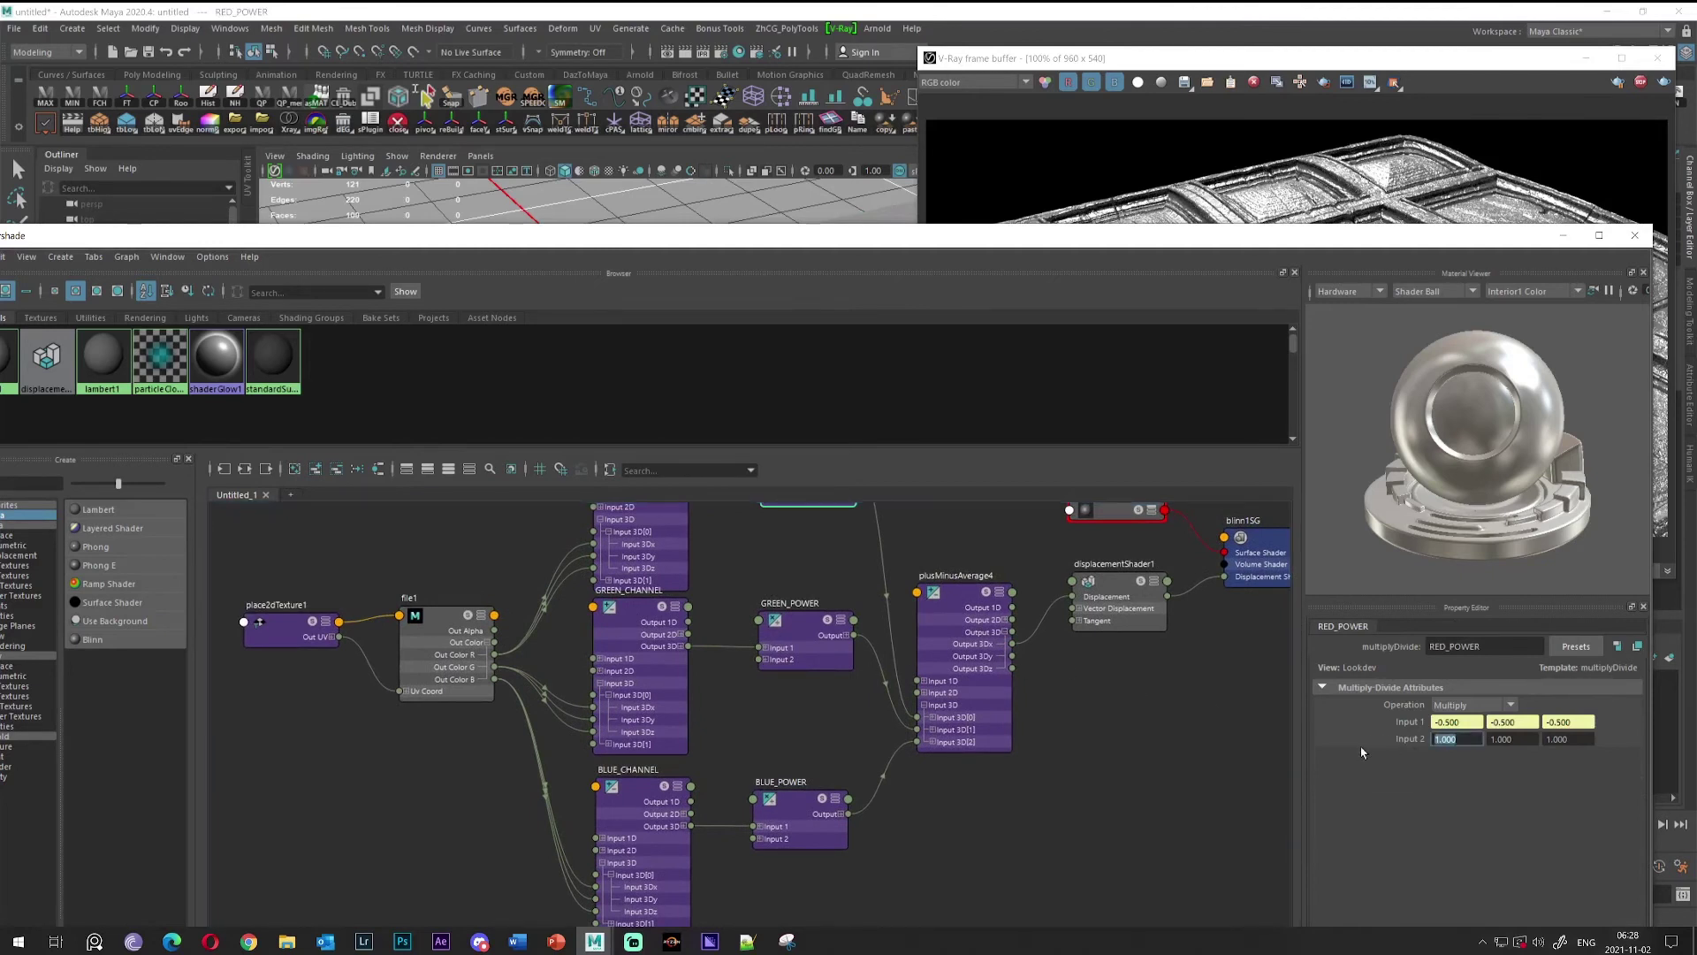
text(0.1)
key(Tab)
text(0.1)
key(Tab)
text(0.1)
key(Return)
Move the Hypershade window to uncover more of the V-Ray render and bring all three power nodes into view
click(809, 636)
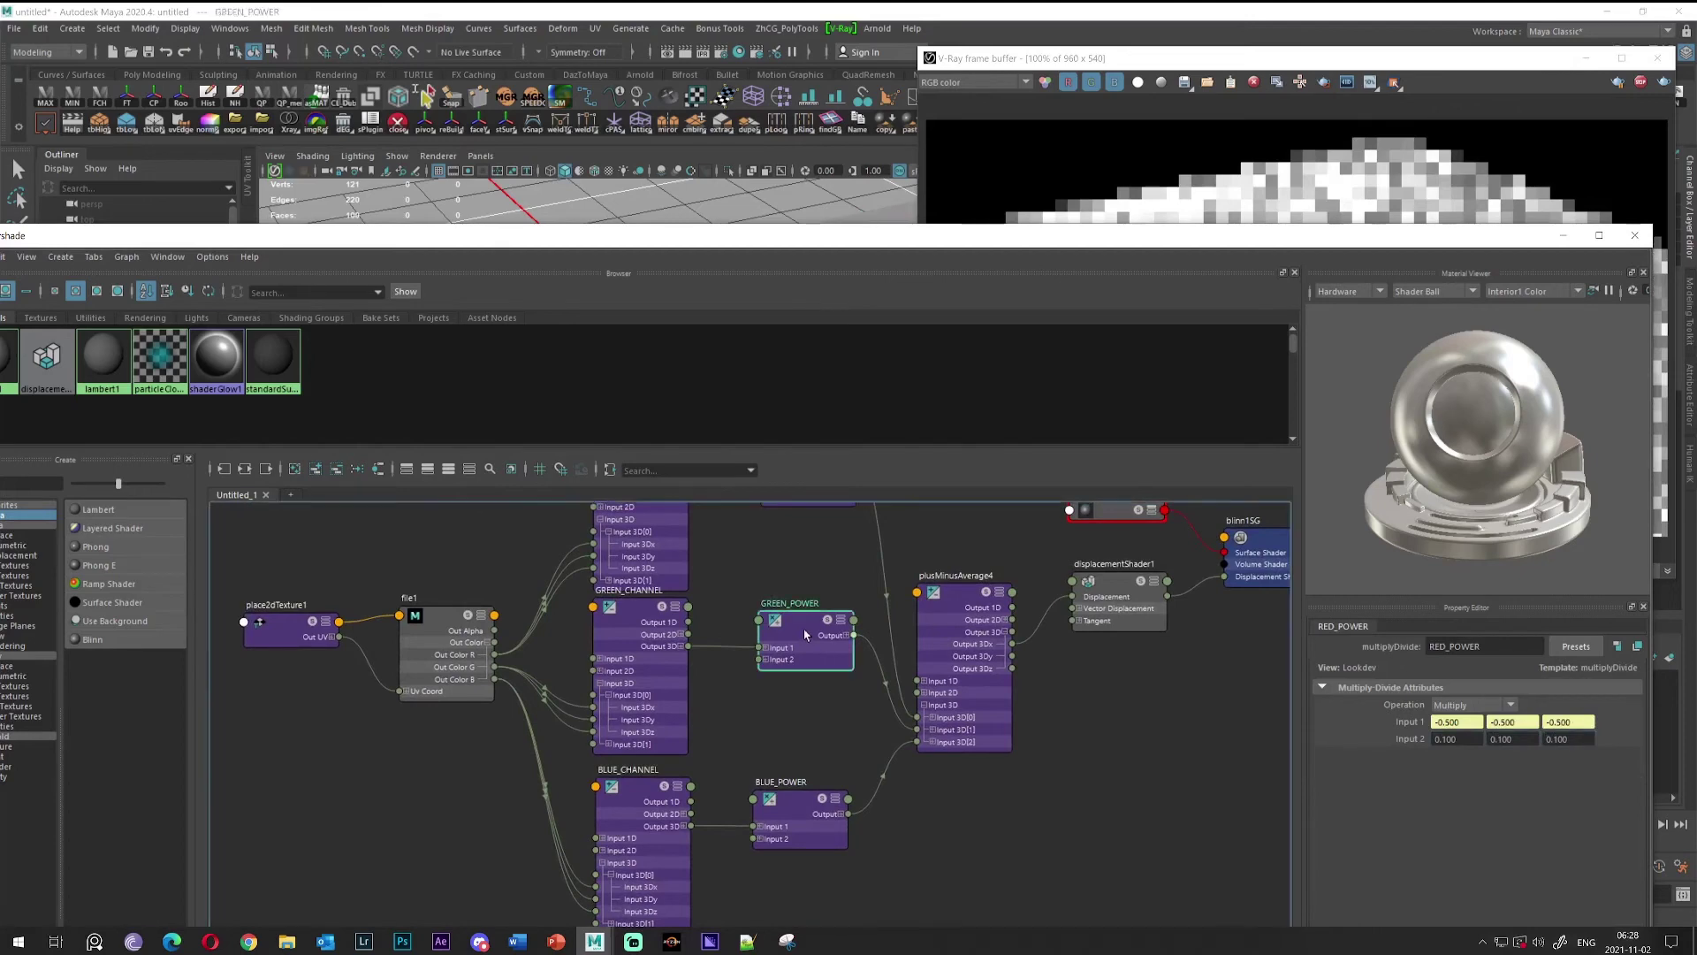
click(1444, 739)
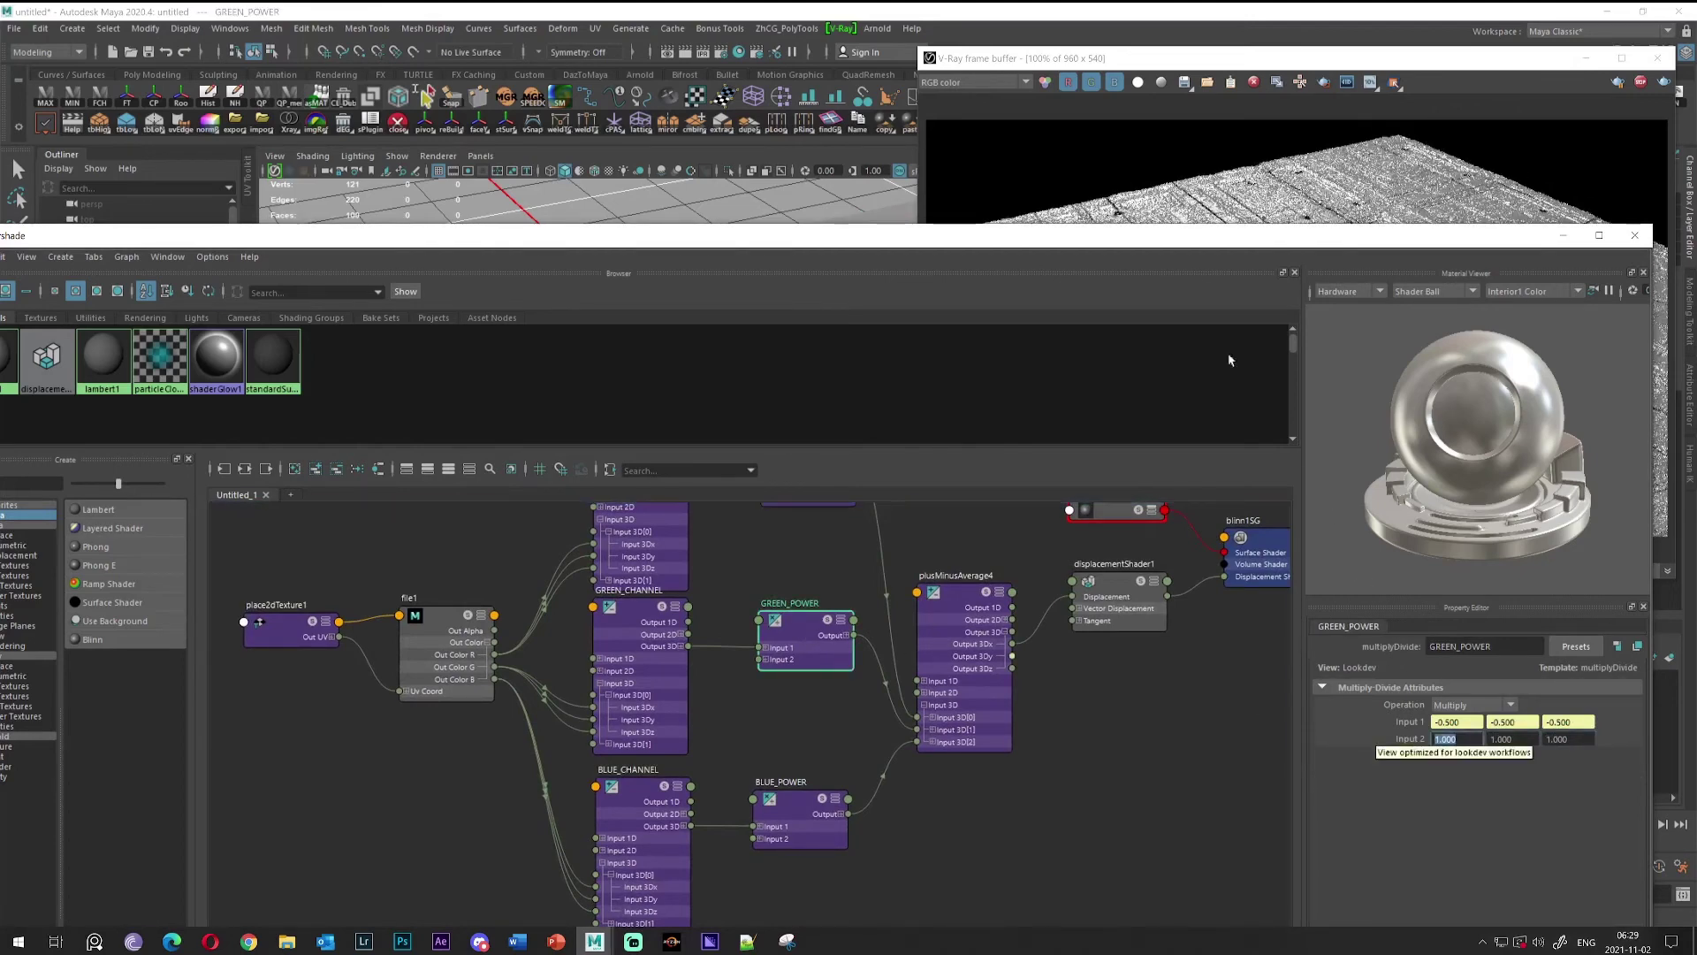
drag(1201, 240, 773, 133)
scroll(309, 553, up, 2)
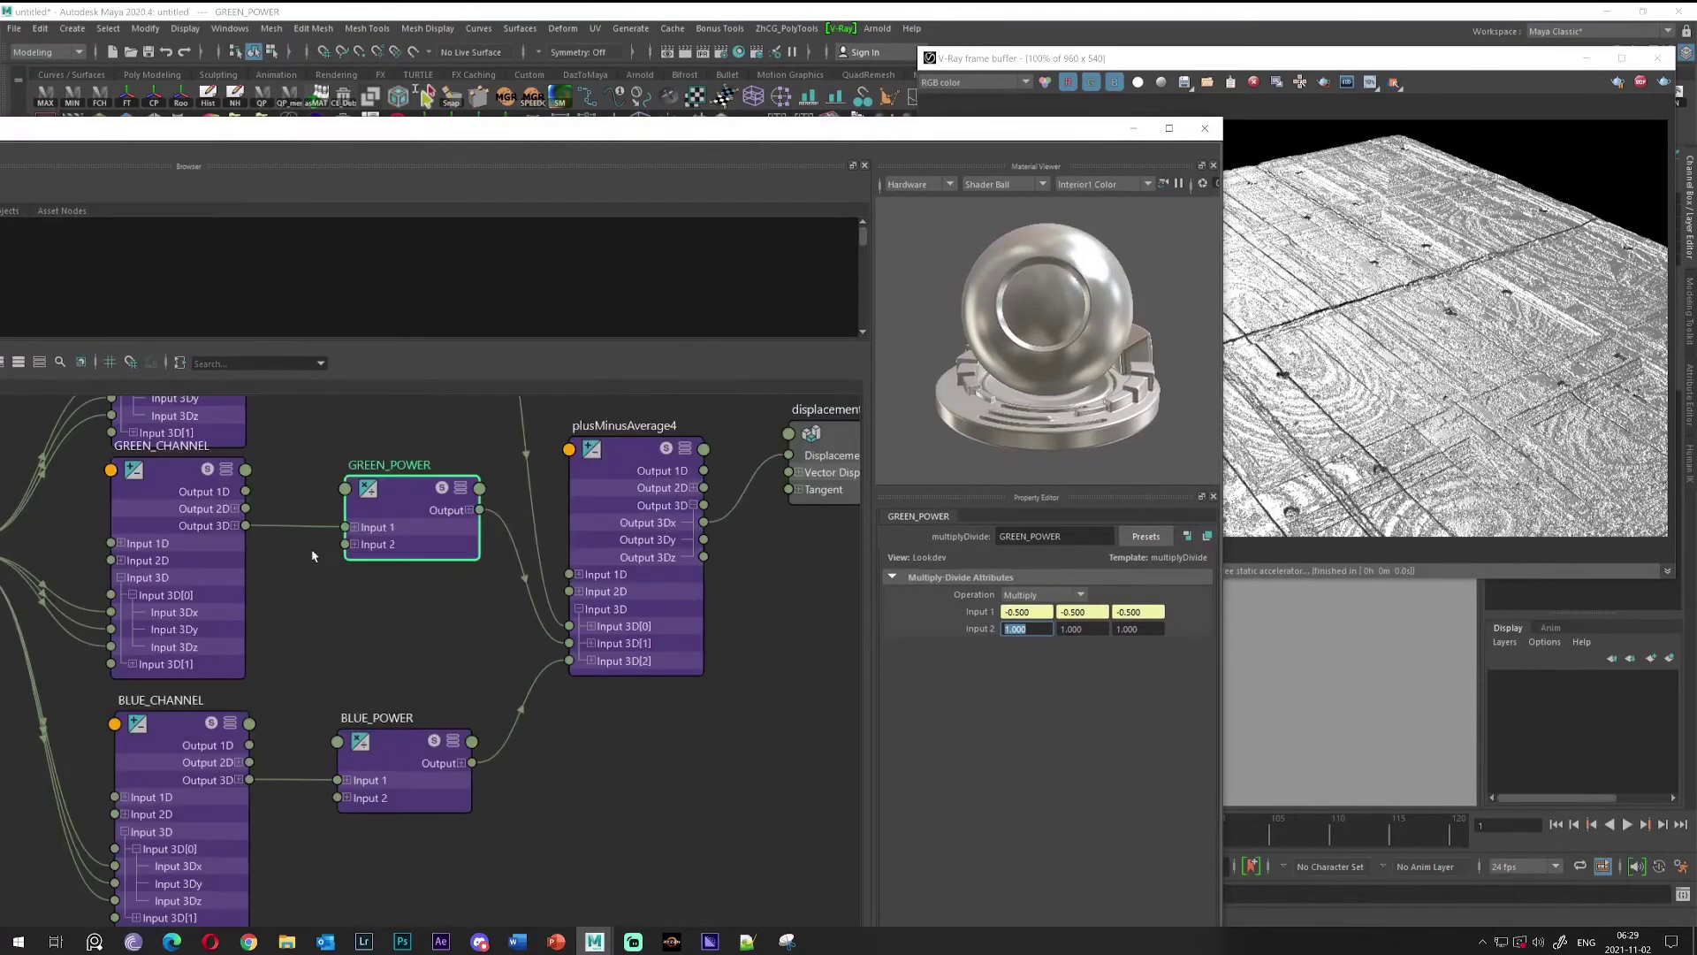
scroll(353, 530, down, 2)
alt+middle_drag(397, 510, 408, 616)
Set all three Input 2 values of RED_POWER to 0.5 and view the rendered plane from a lower angle
click(411, 460)
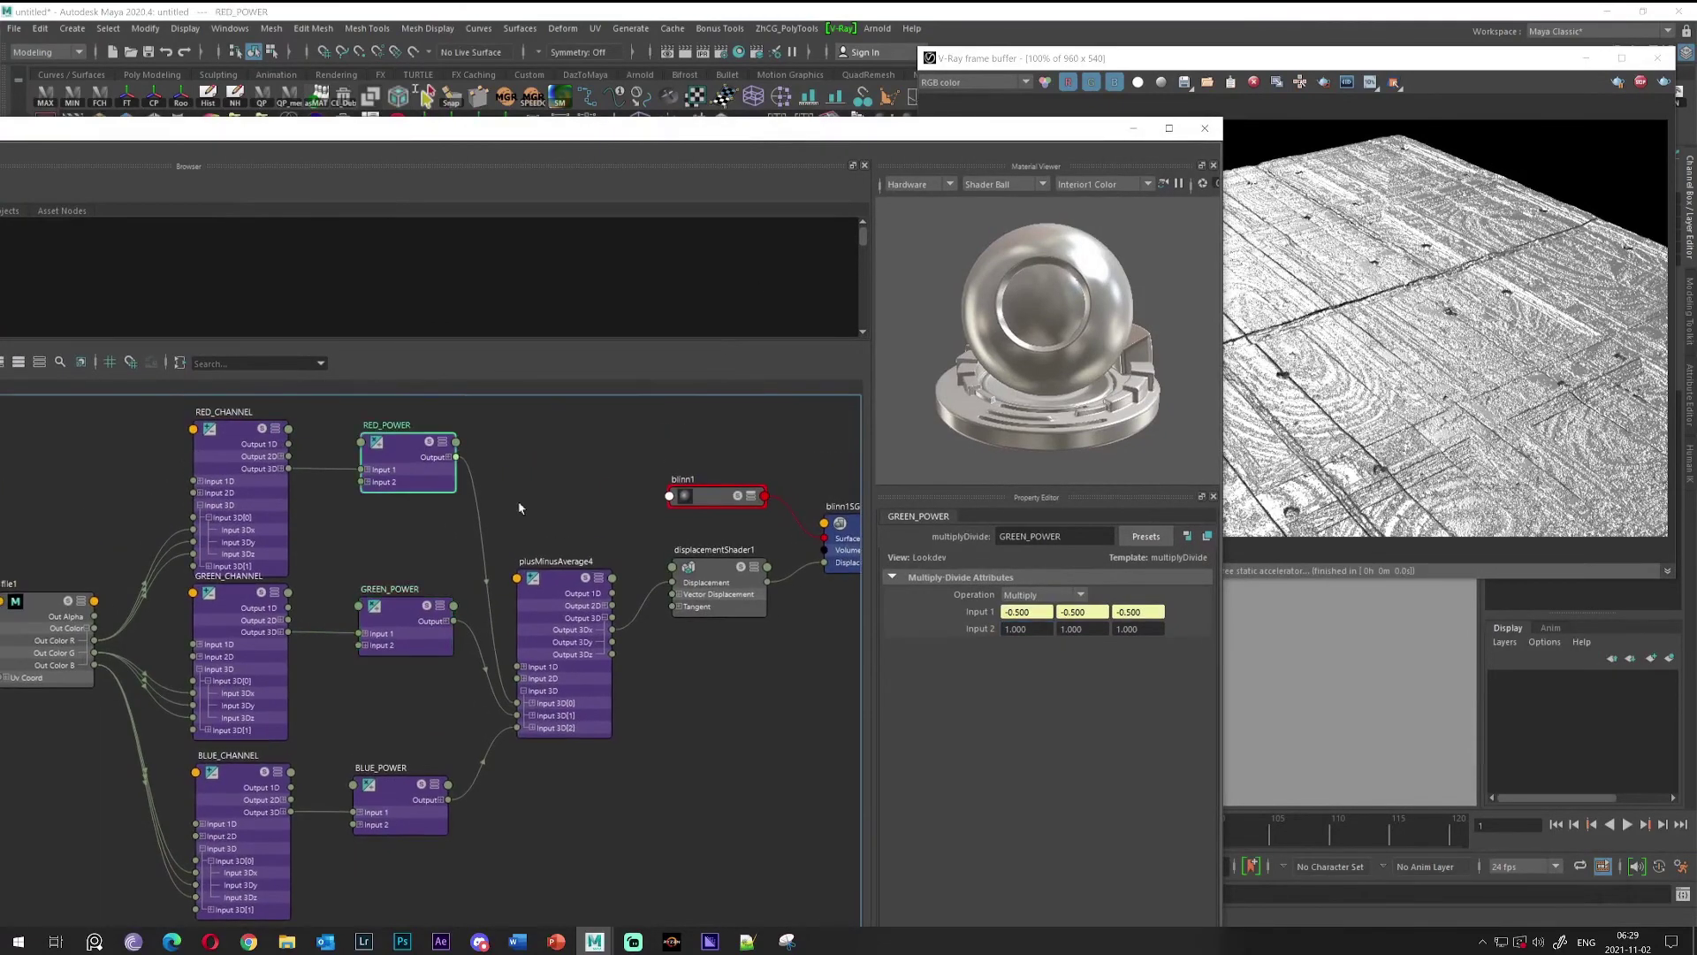
drag(1041, 629, 921, 632)
text(0.5)
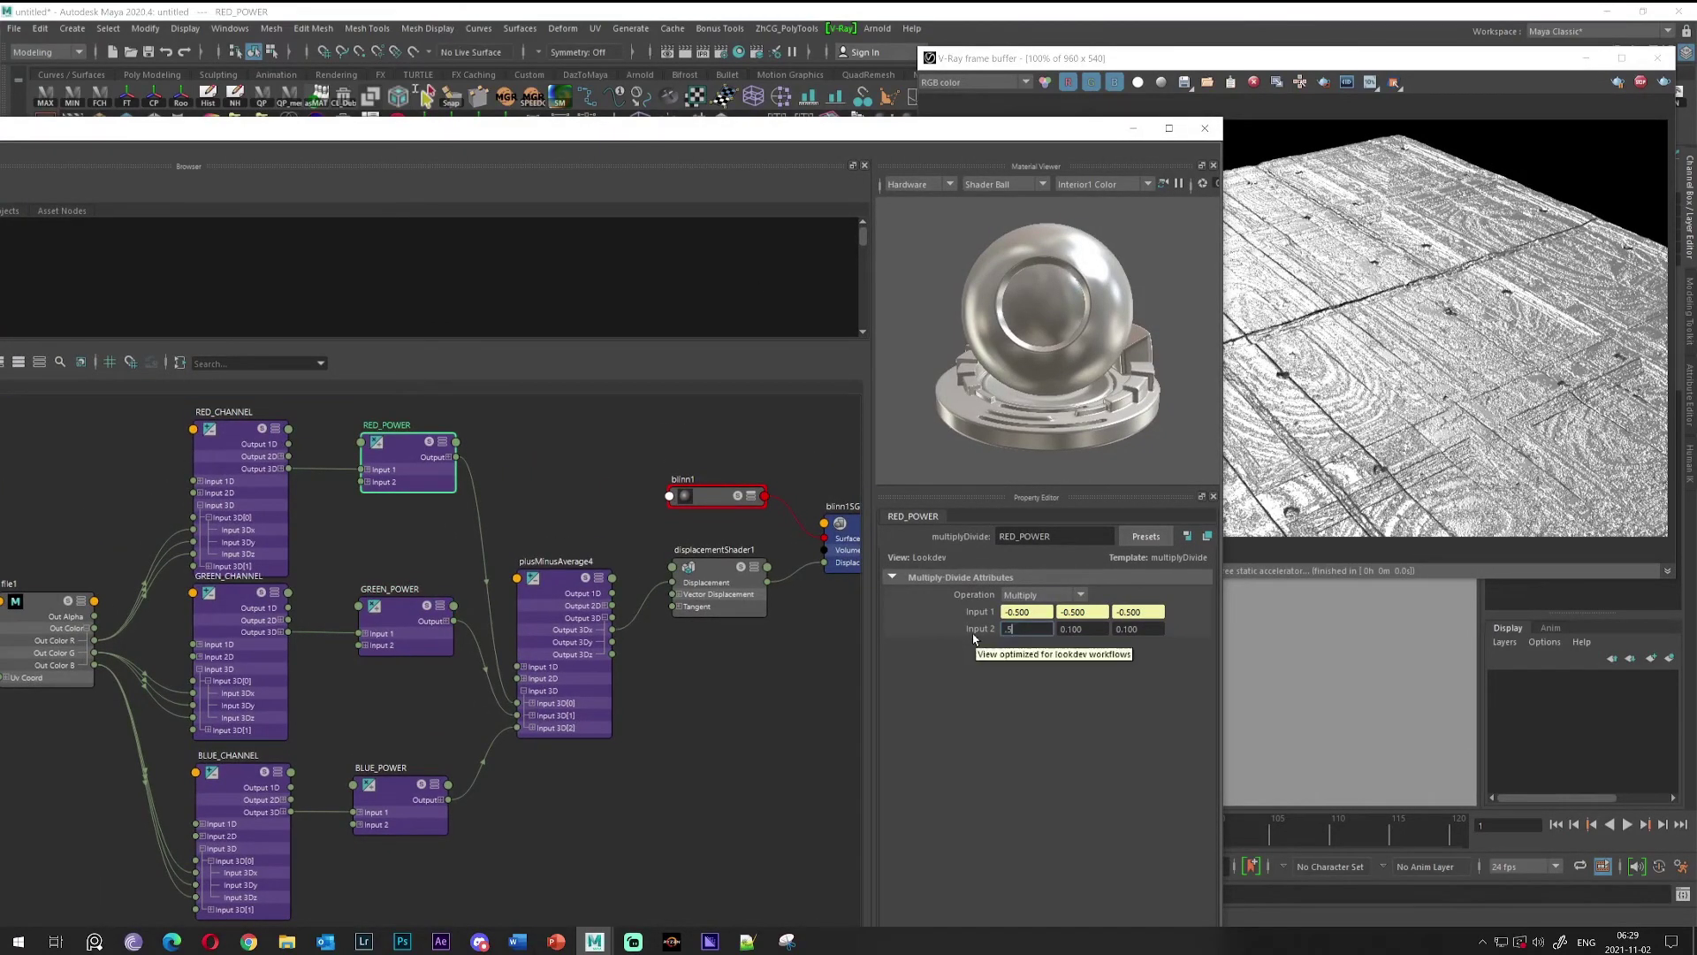
key(Tab)
text(0.5)
key(Tab)
text(0.5)
key(Return)
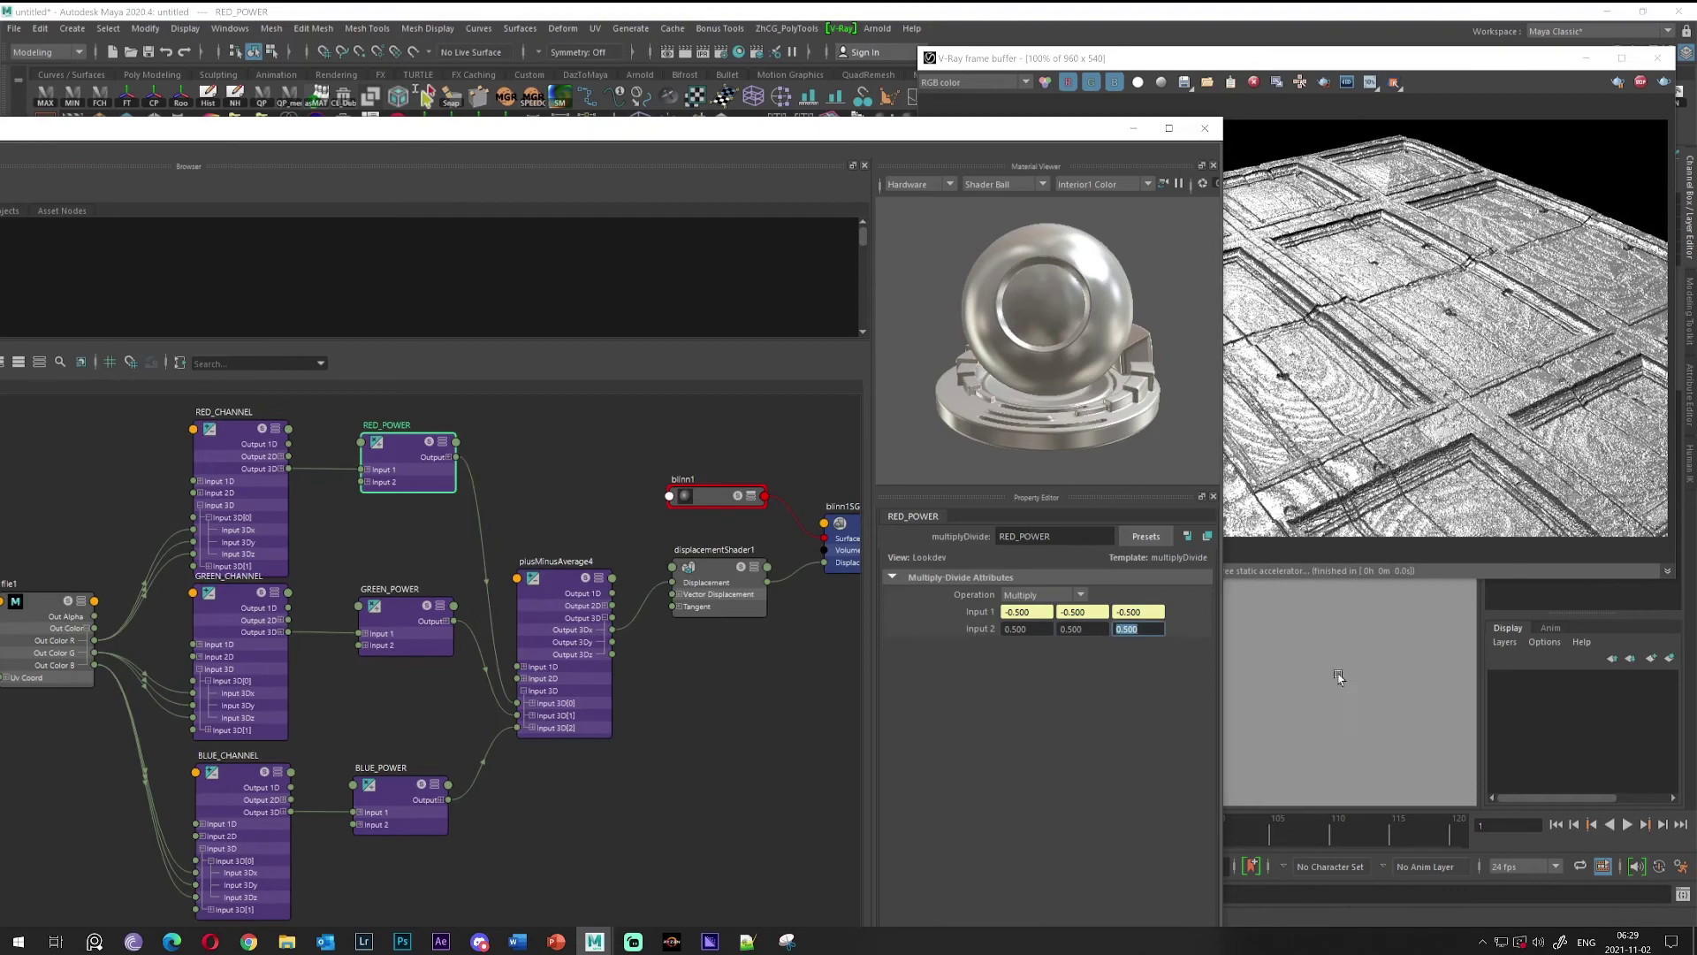
mouse_move(1338, 677)
alt+mouse_down()
mouse_move(1318, 665)
mouse_move(1378, 697)
mouse_move(1335, 687)
alt+mouse_up()
Set all three Input 2 values of GREEN_POWER to 0.5
click(399, 638)
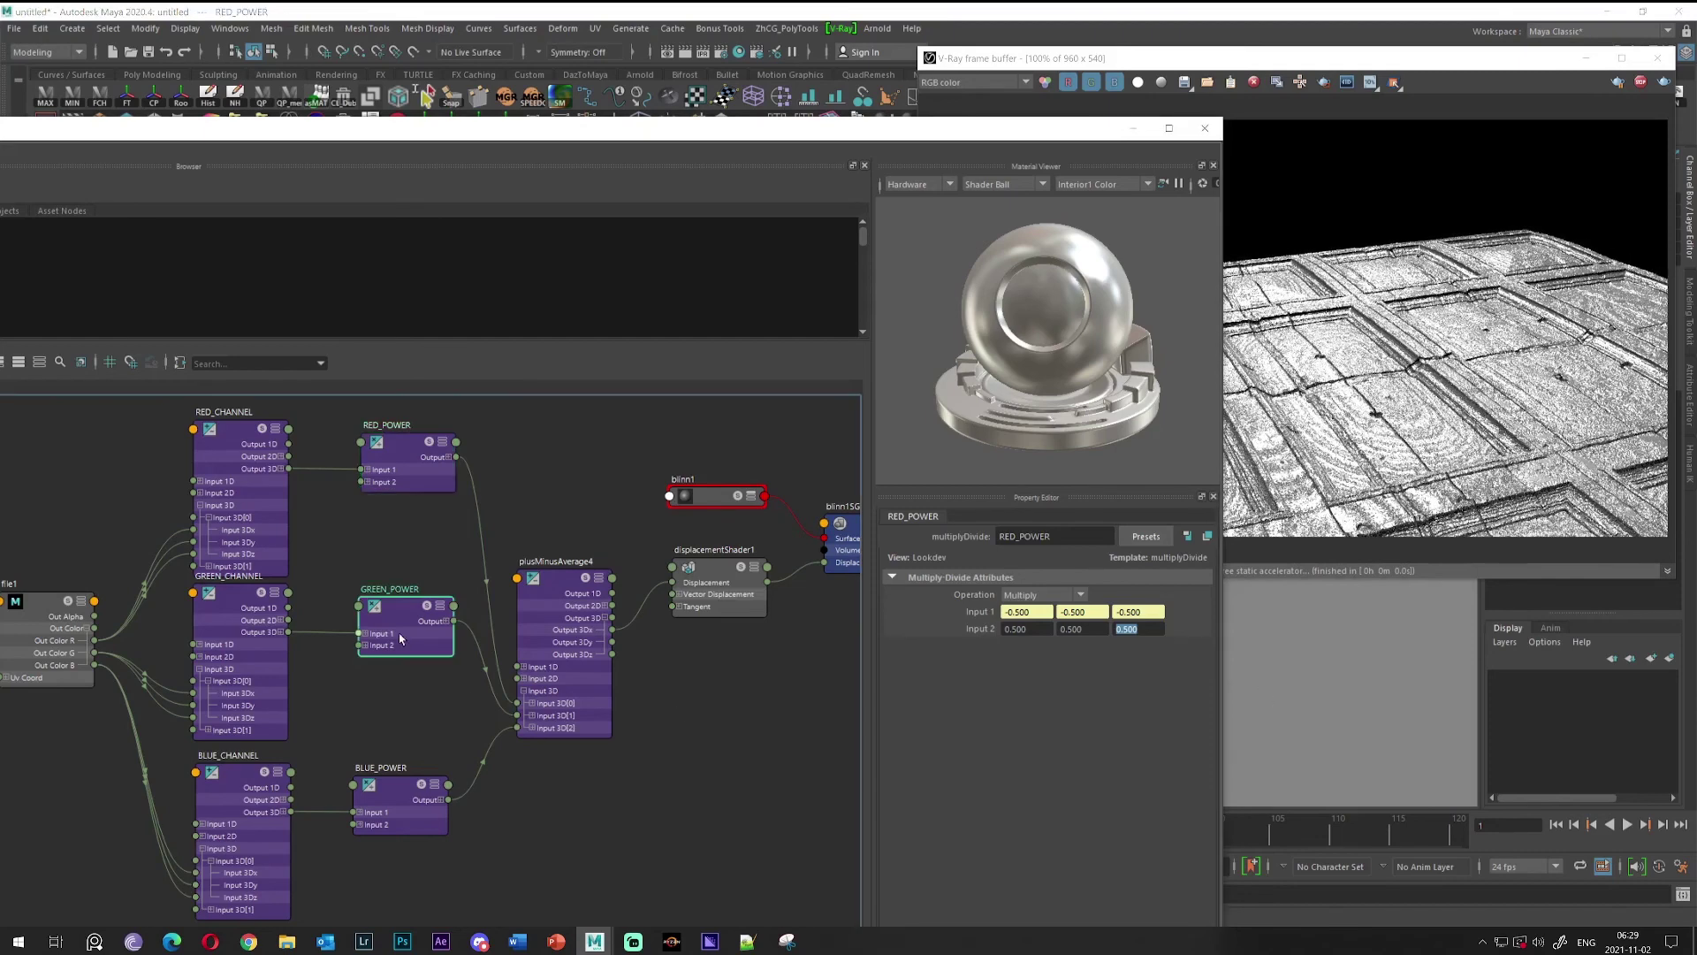
drag(1031, 629, 954, 632)
text(.5)
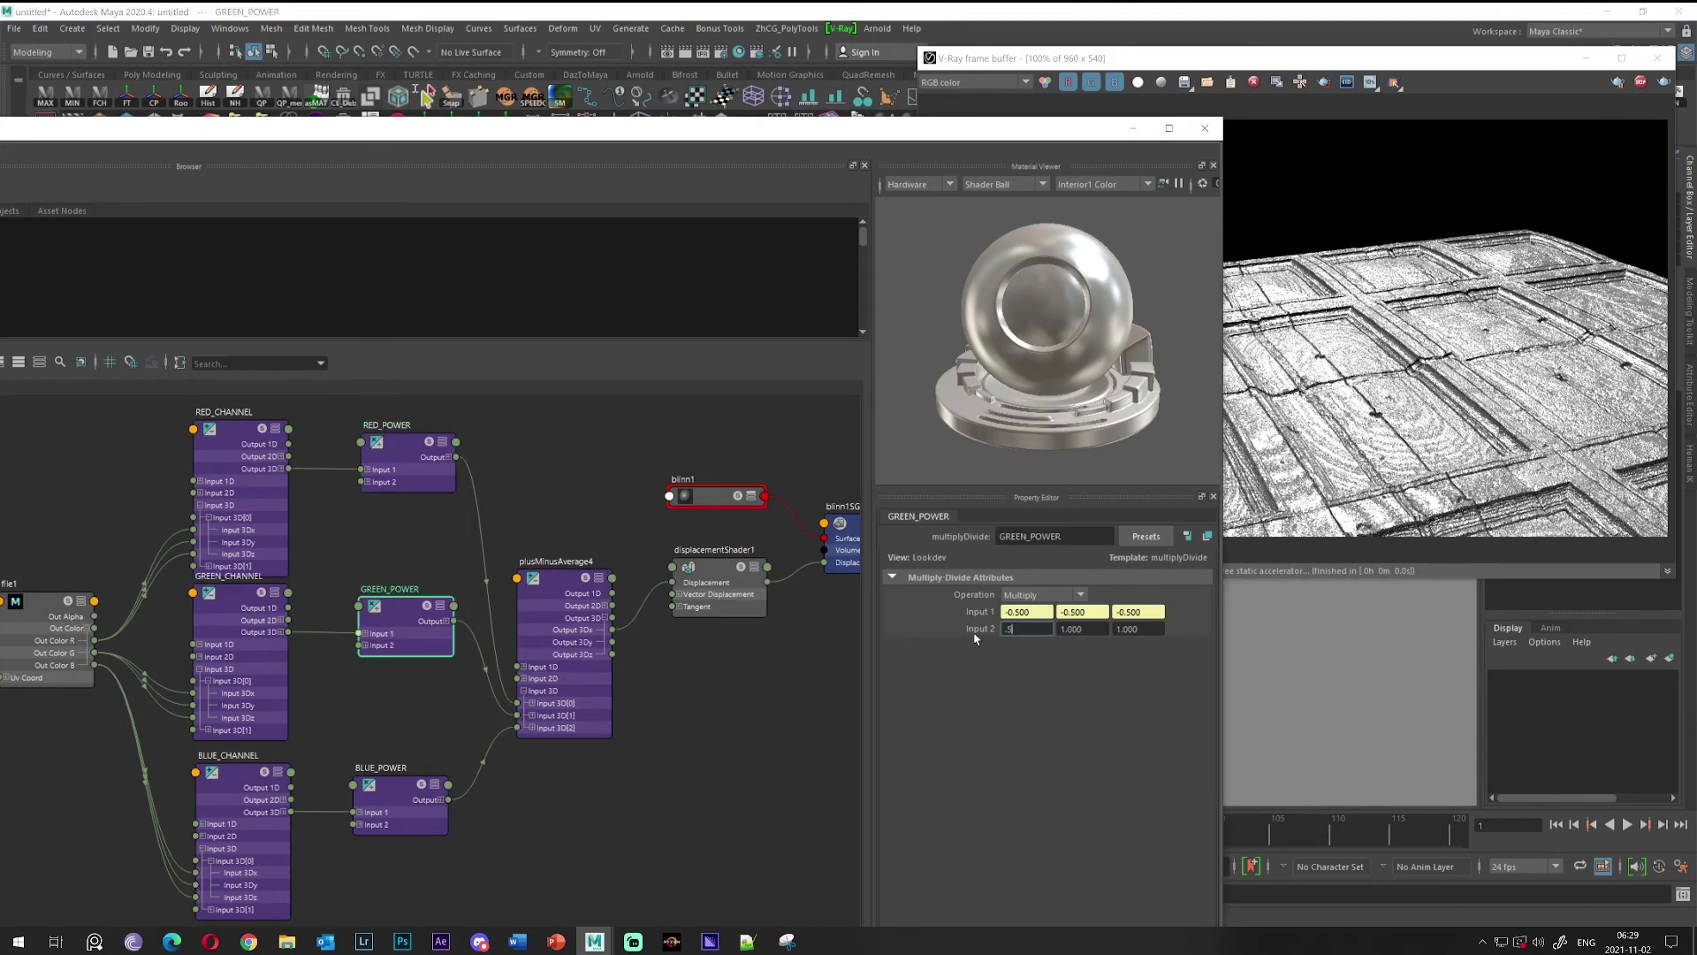
key(Tab)
text(.5)
key(Tab)
text(.5)
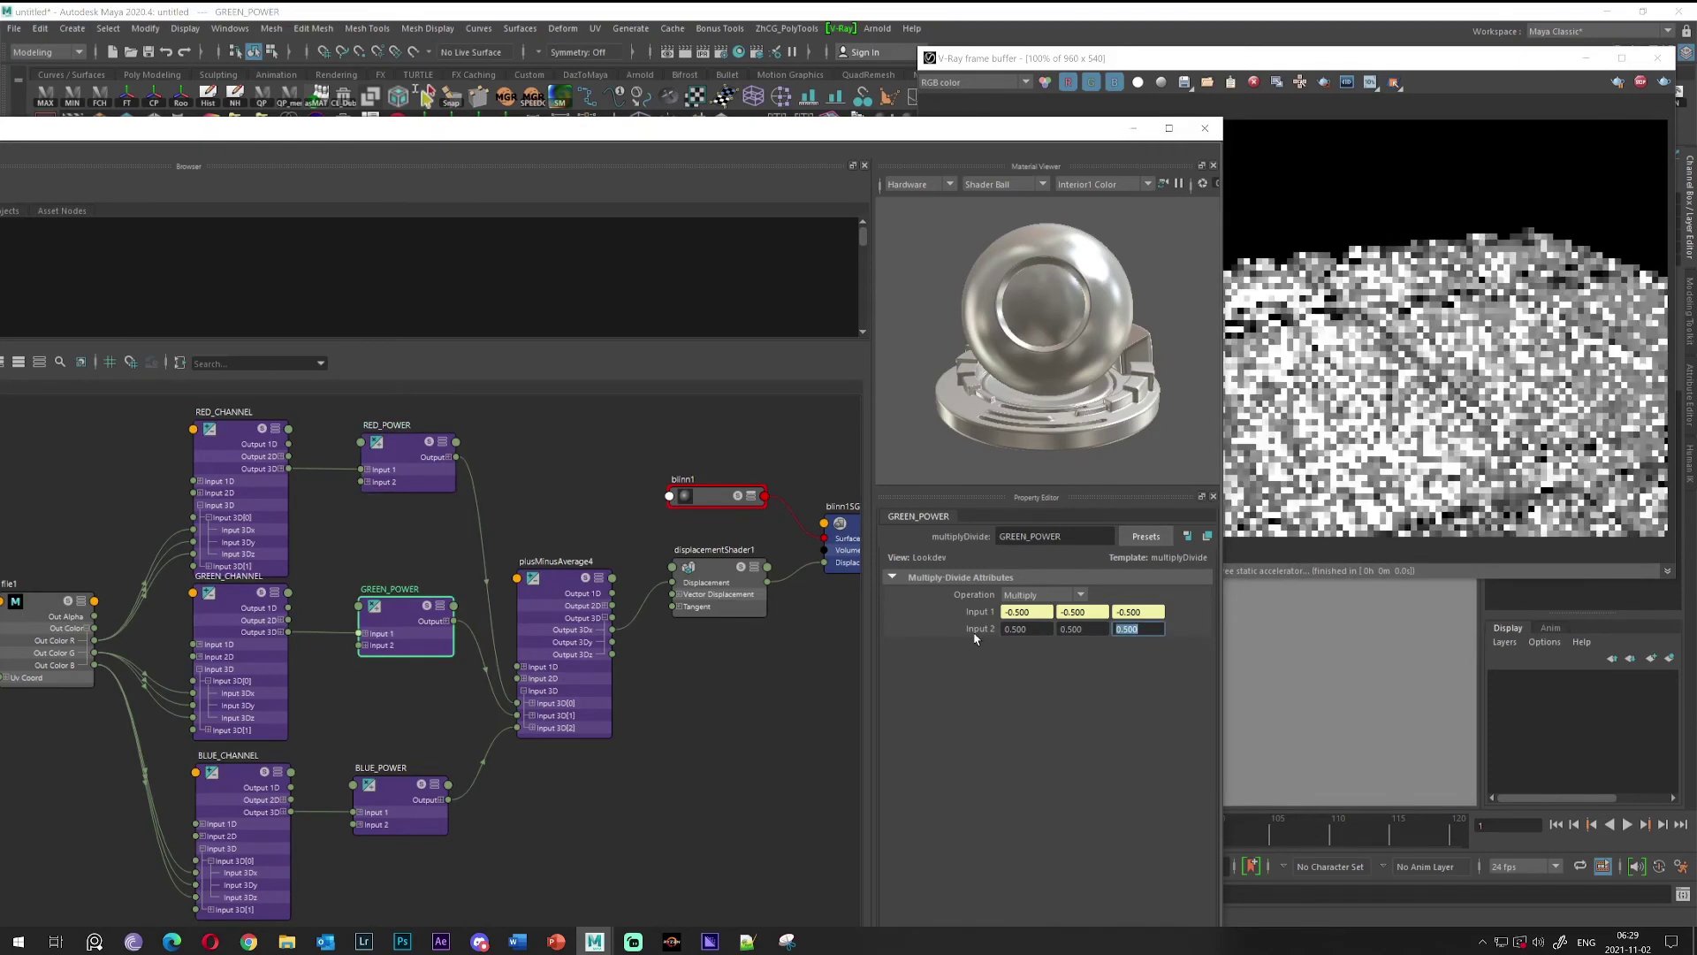
Set all three Input 2 values of BLUE_POWER to 0.5
click(379, 802)
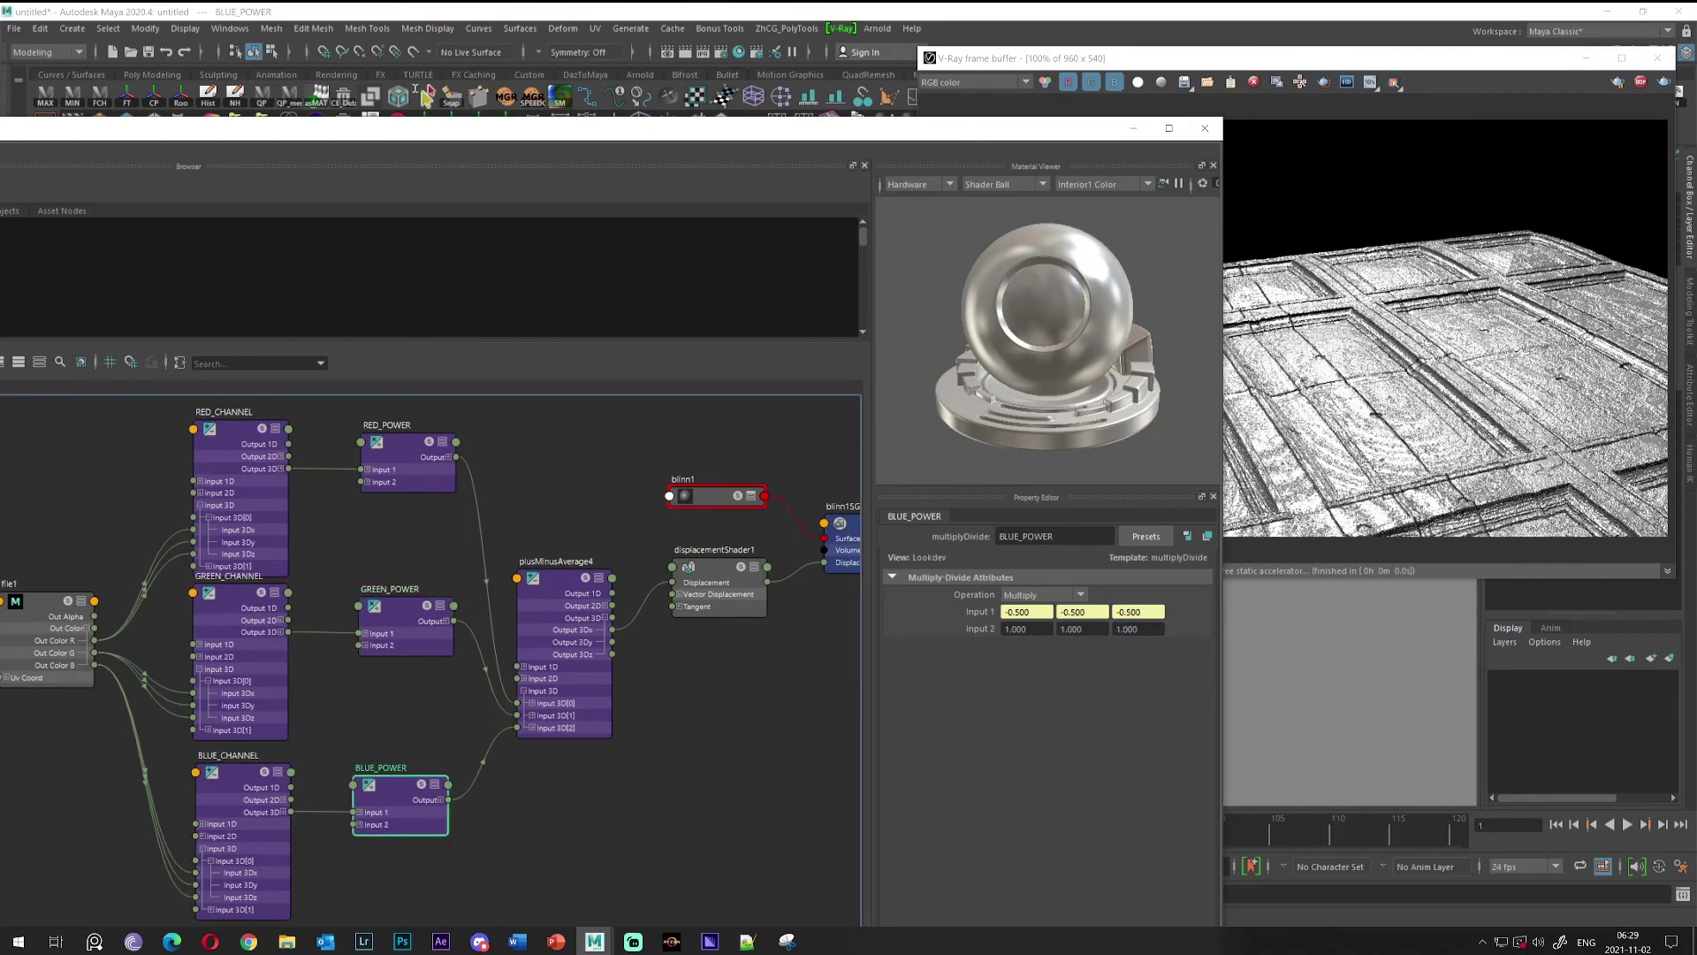
drag(1021, 629, 972, 636)
text(.5)
key(Tab)
text(.5)
key(Tab)
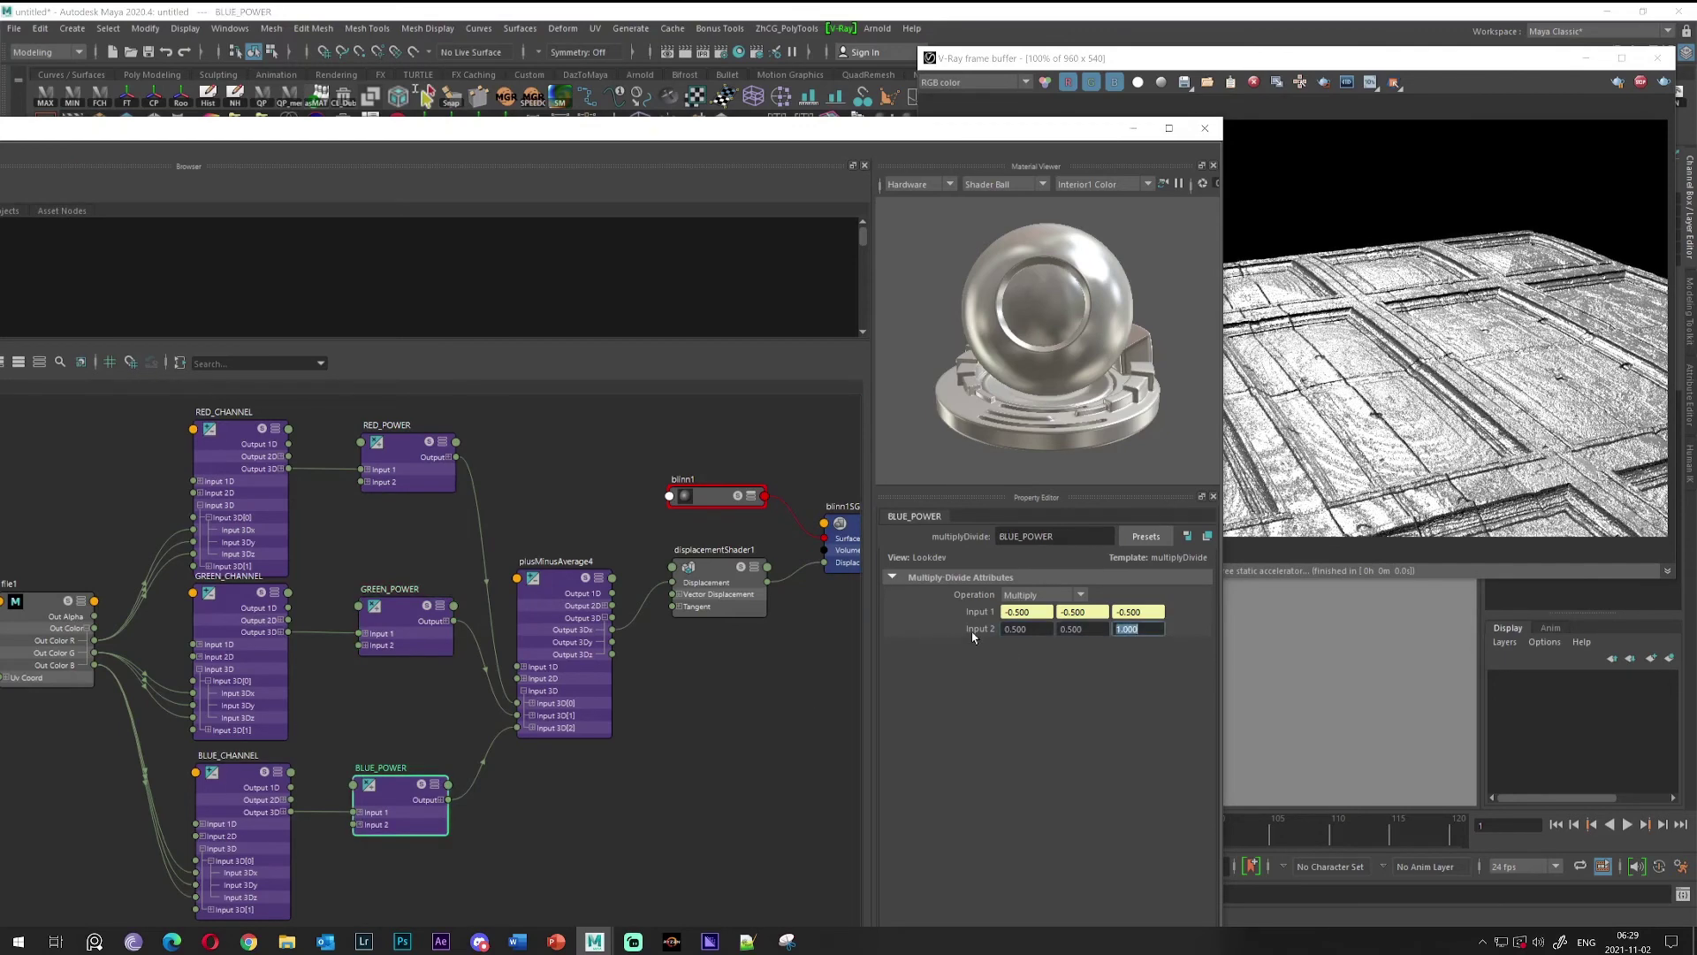
text(.5)
key(Return)
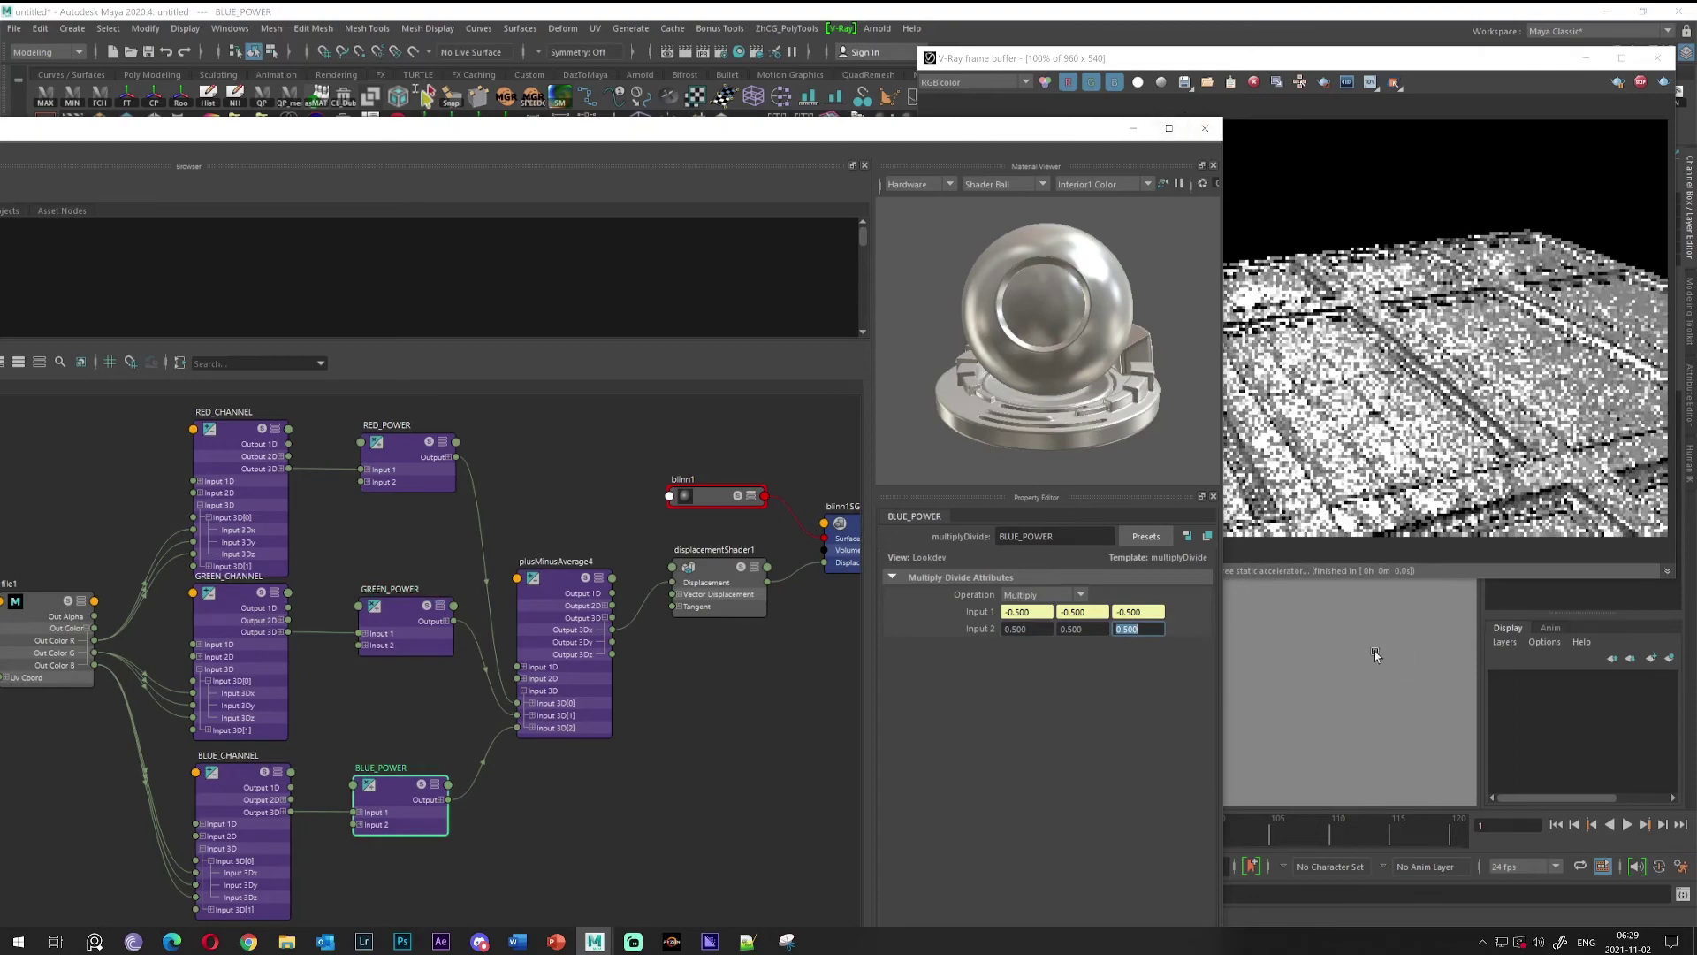
Minimize Hypershade and orbit around the plane to inspect the displaced surface in the V-Ray render
alt+drag(1375, 651, 1341, 652)
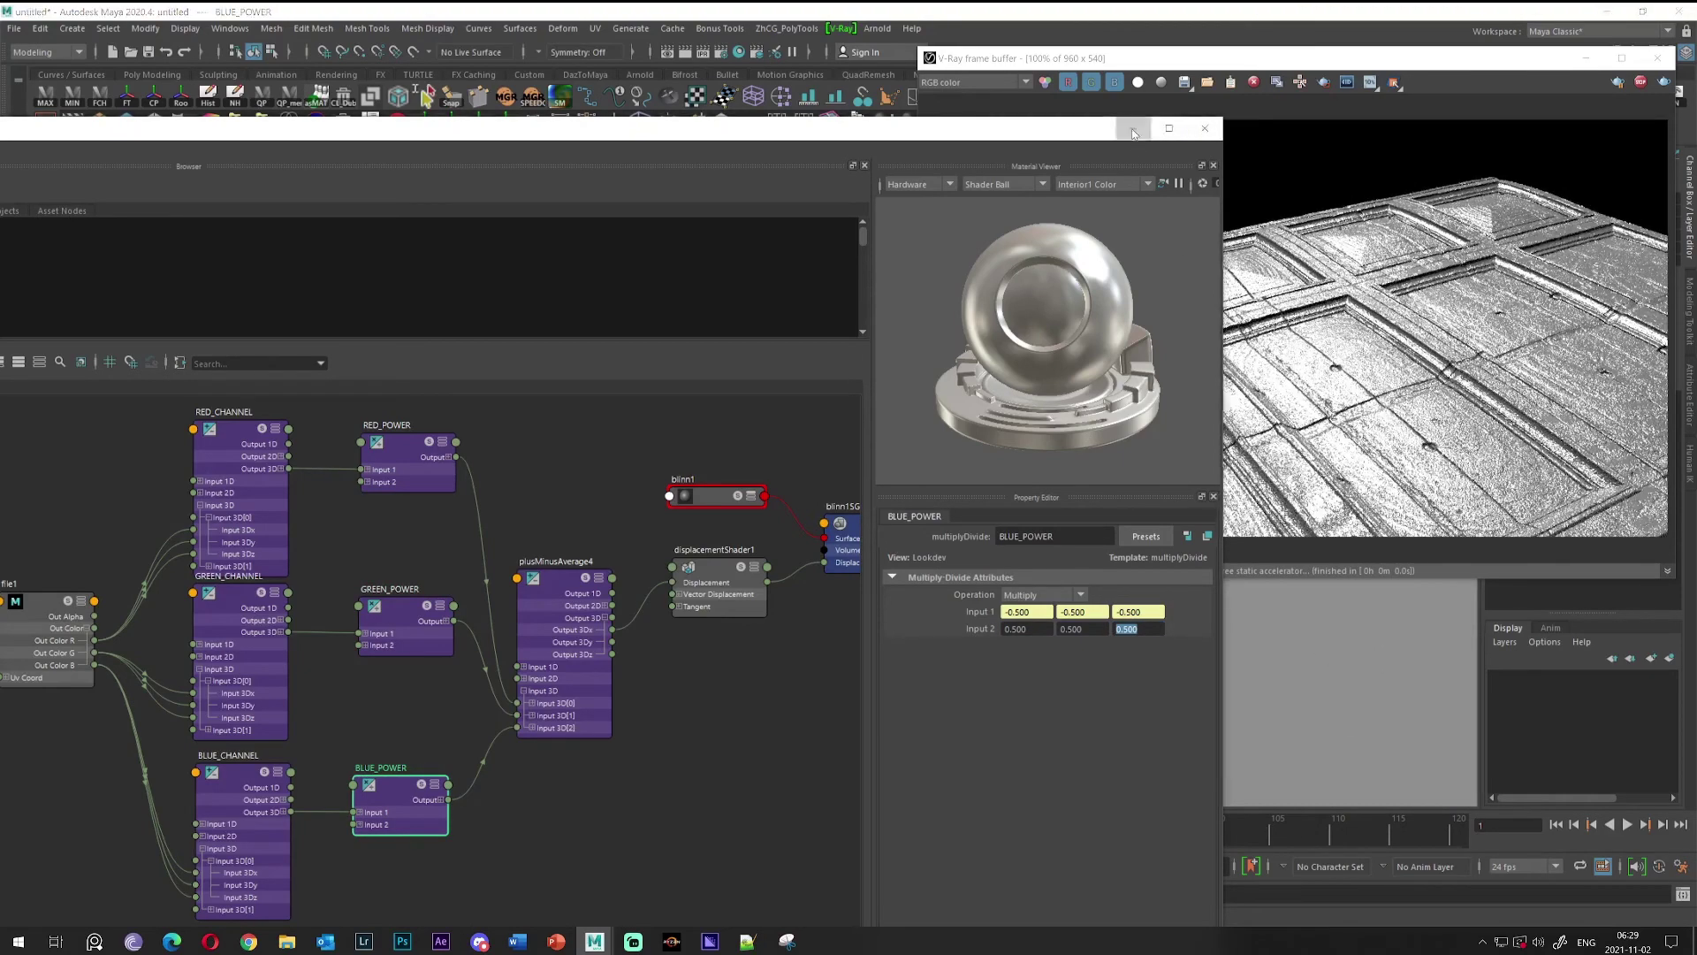
click(1134, 131)
alt+drag(1167, 614, 867, 609)
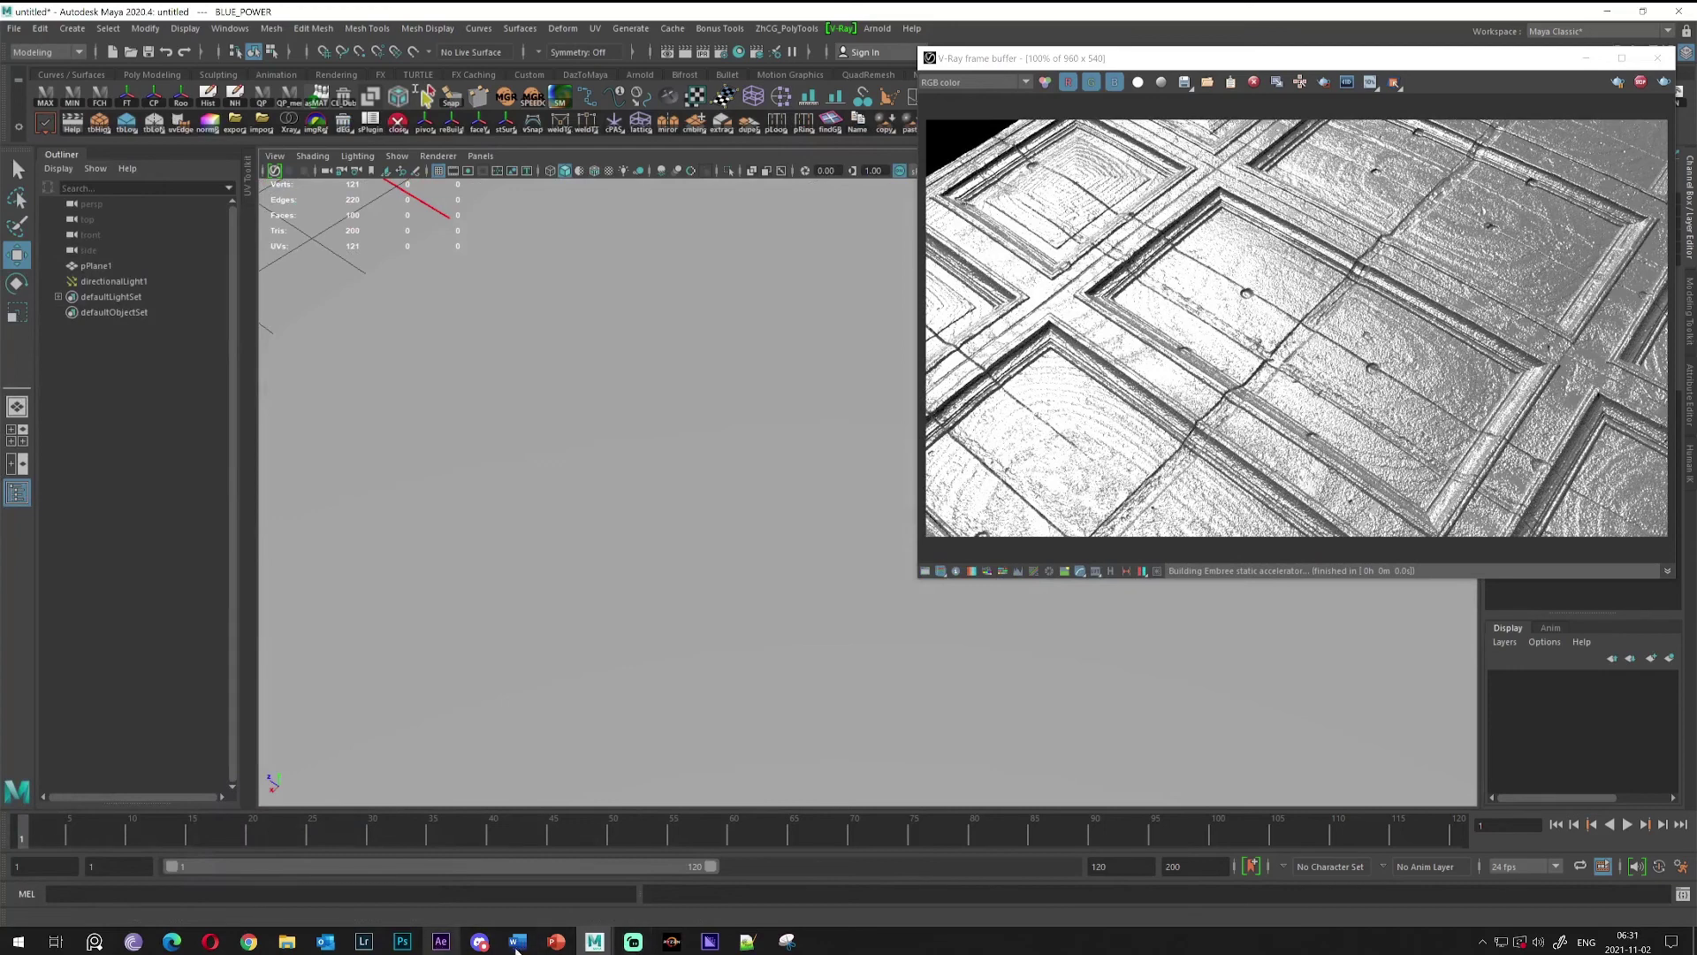
Reopen Hypershade, maximize its window and frame the complete node network
click(739, 51)
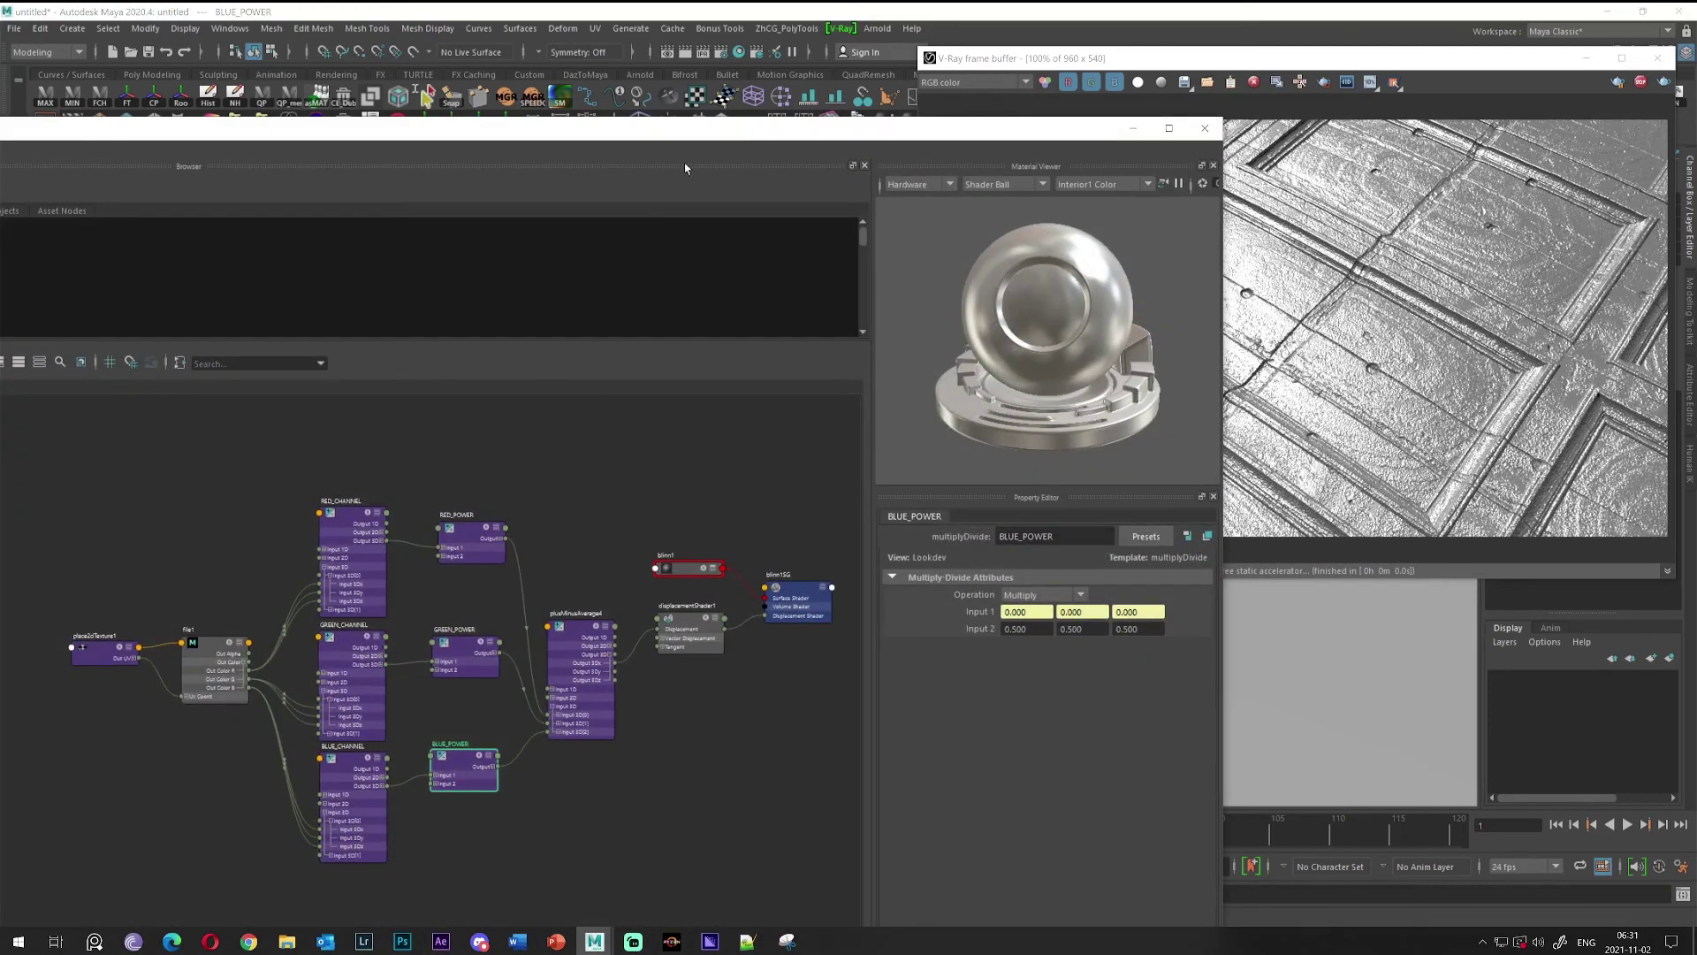
double_click(721, 133)
scroll(655, 585, up, 3)
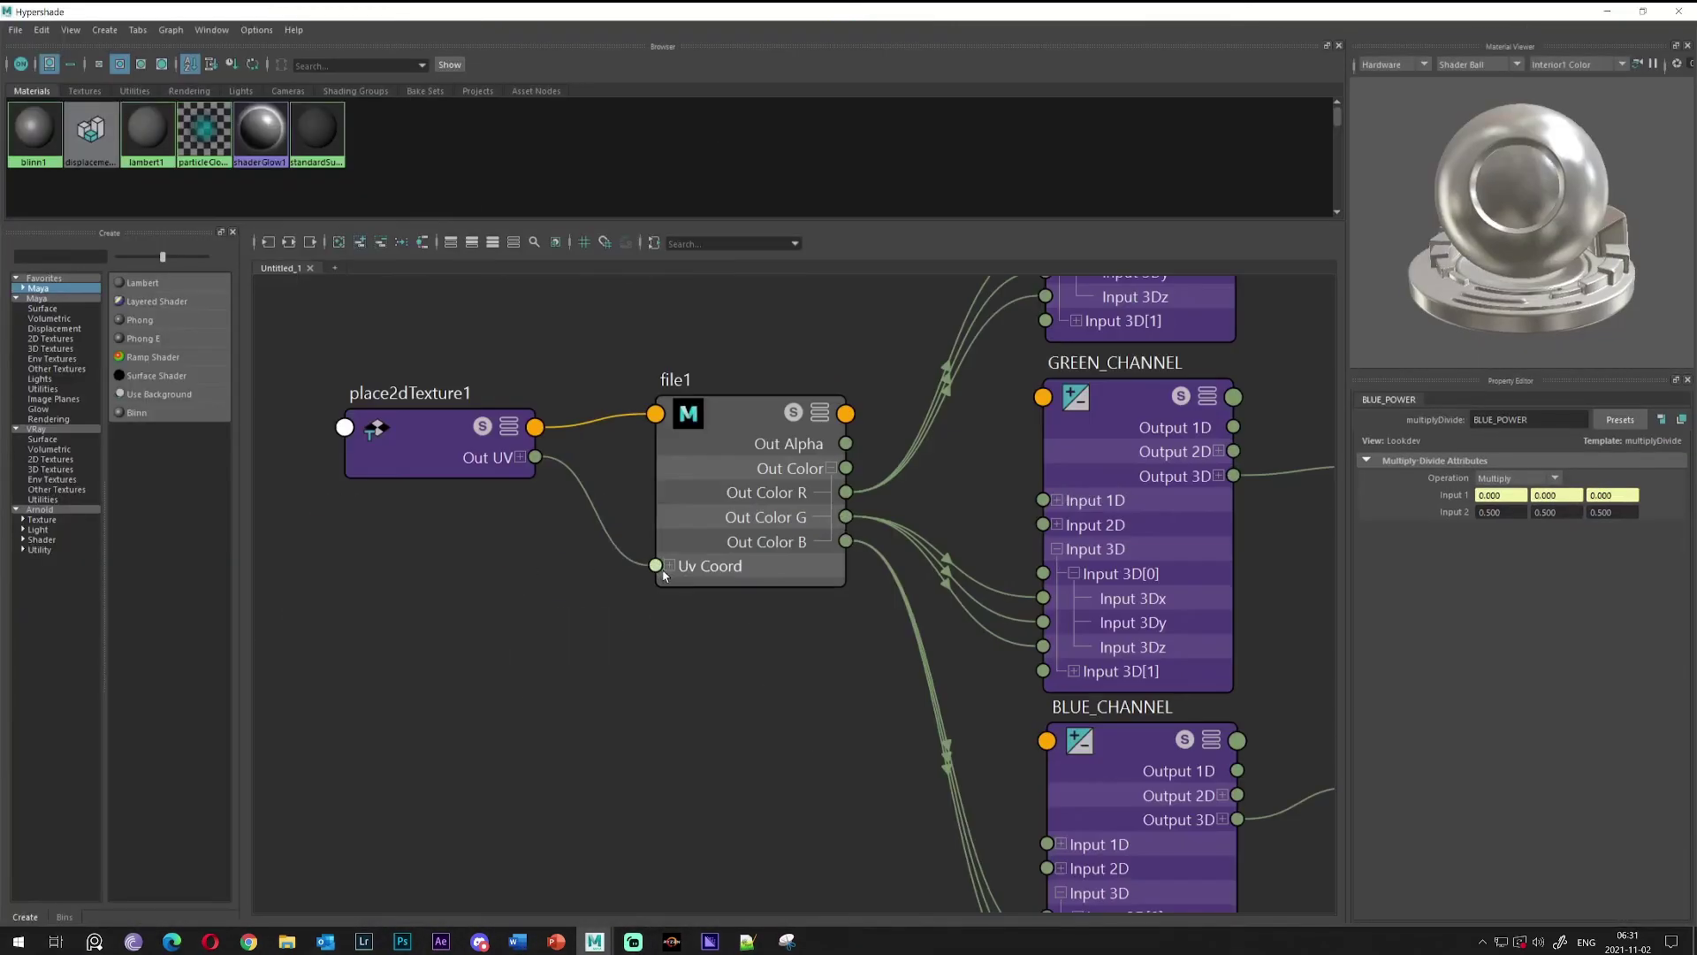
scroll(757, 636, down, 2)
alt+middle_drag(758, 639, 501, 646)
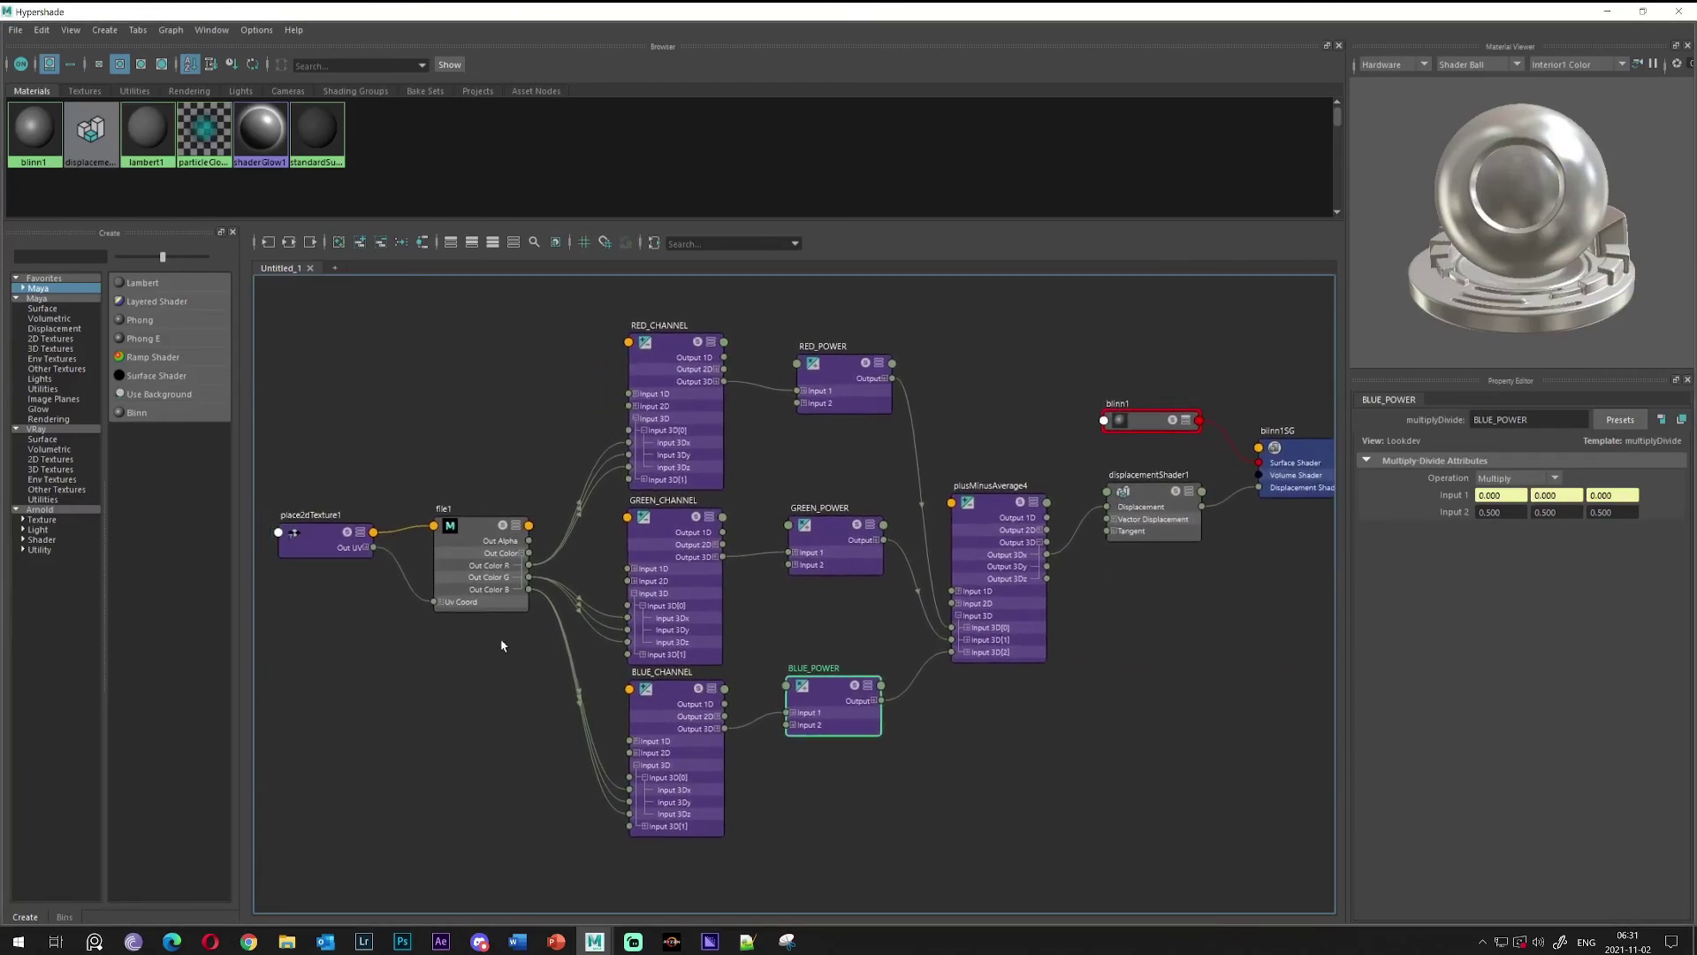
Review the image name of the file1 texture and the layout of the network, ending on the RED_CHANNEL node
click(498, 528)
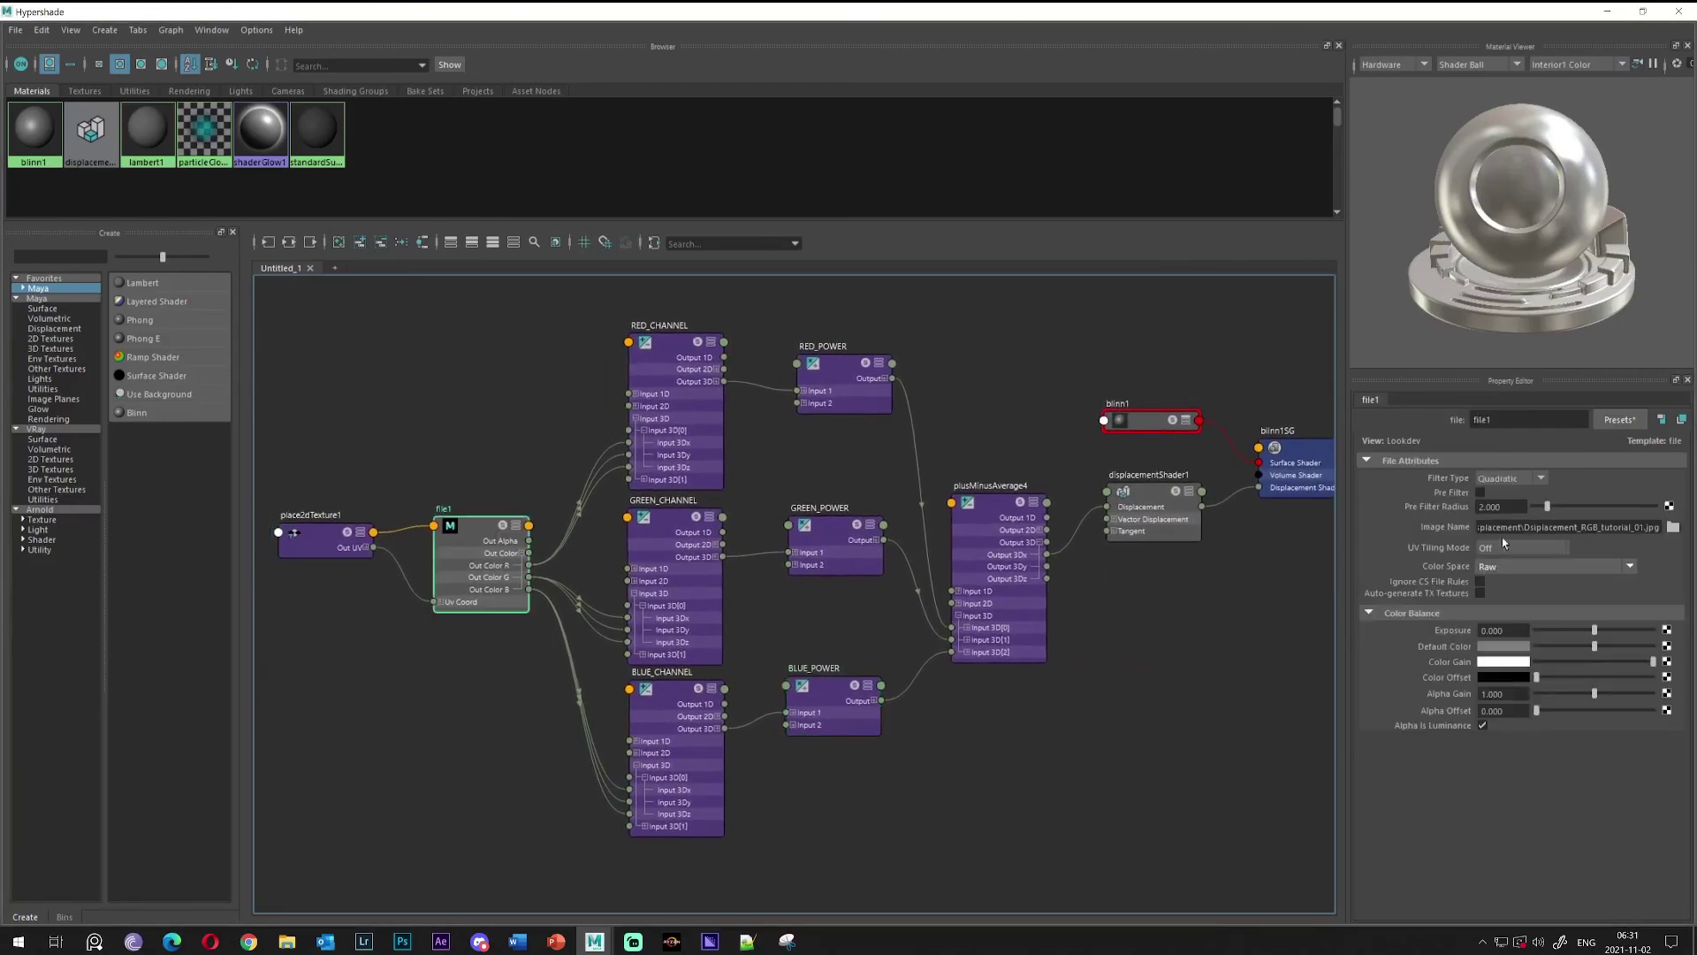
drag(1586, 527, 1600, 527)
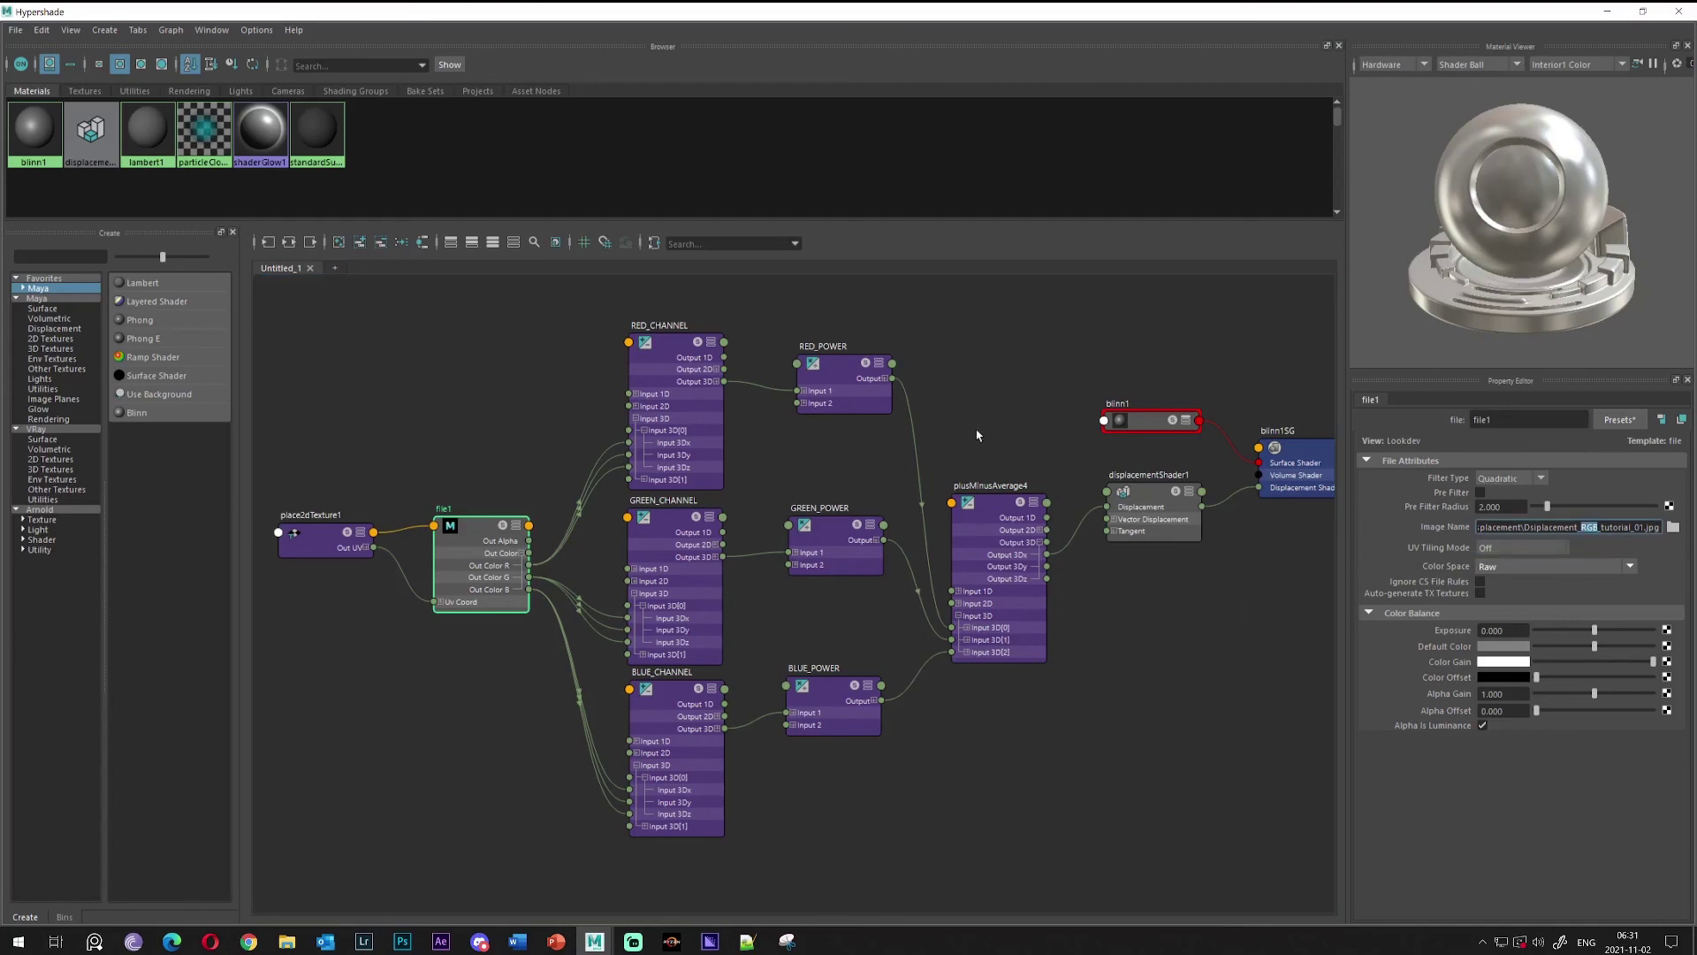
alt+middle_drag(992, 366, 966, 379)
alt+right_drag(966, 379, 971, 398)
click(971, 398)
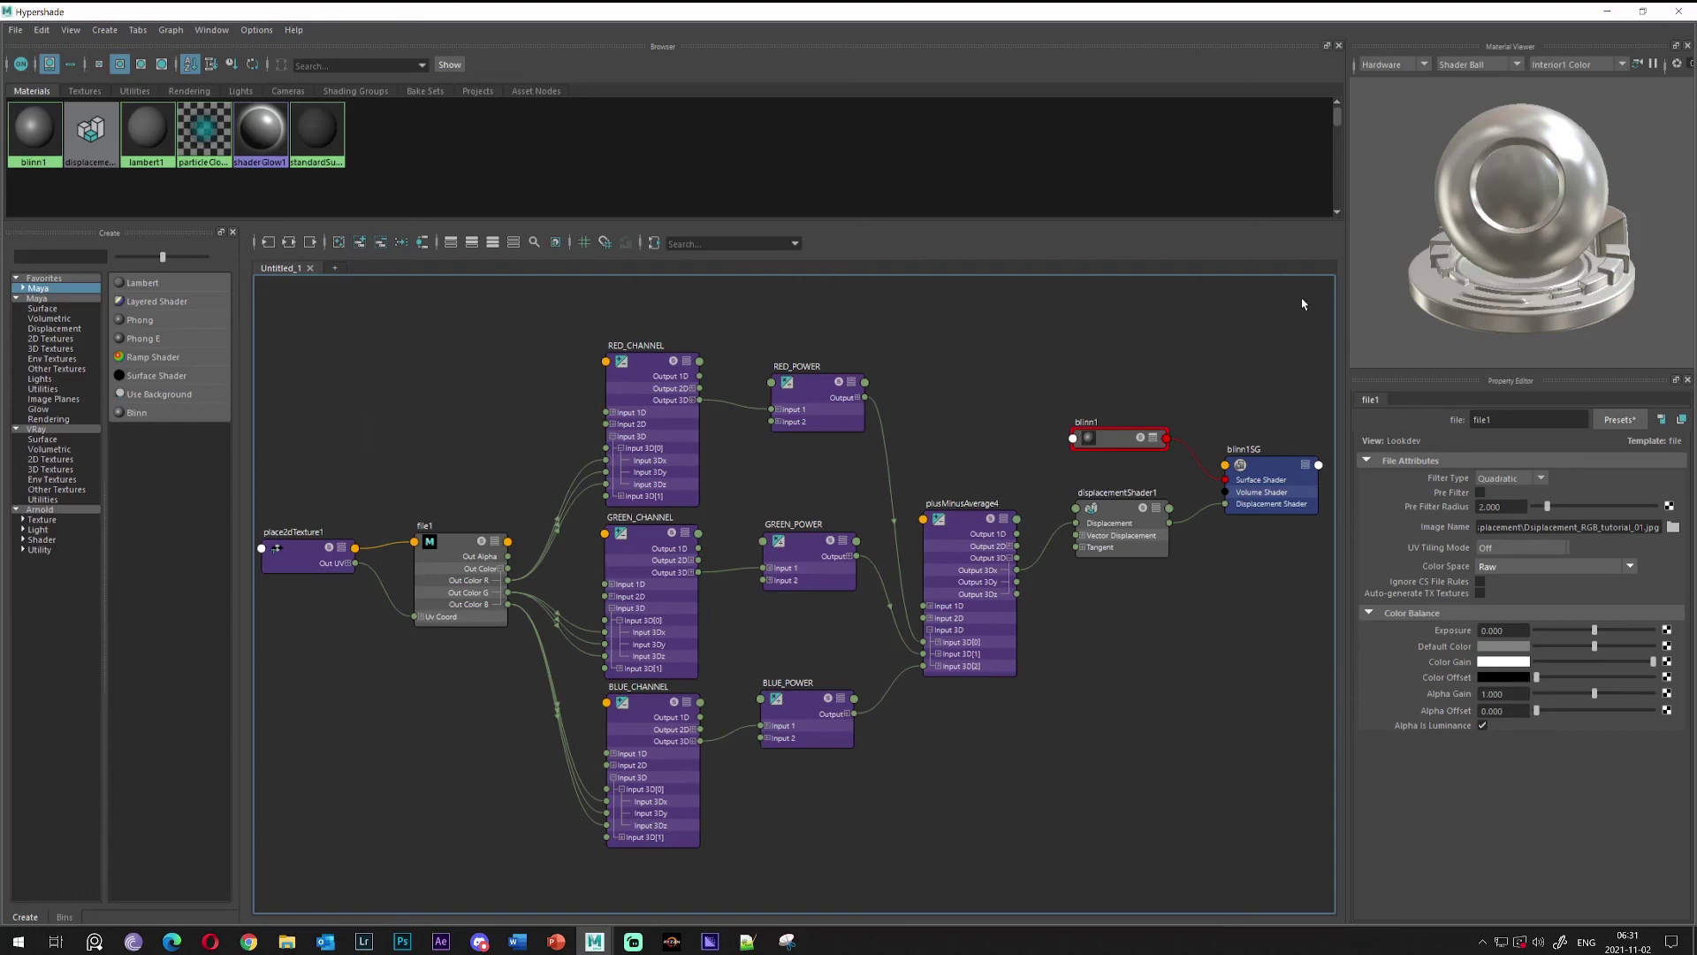
drag(1302, 304, 250, 901)
drag(540, 322, 722, 512)
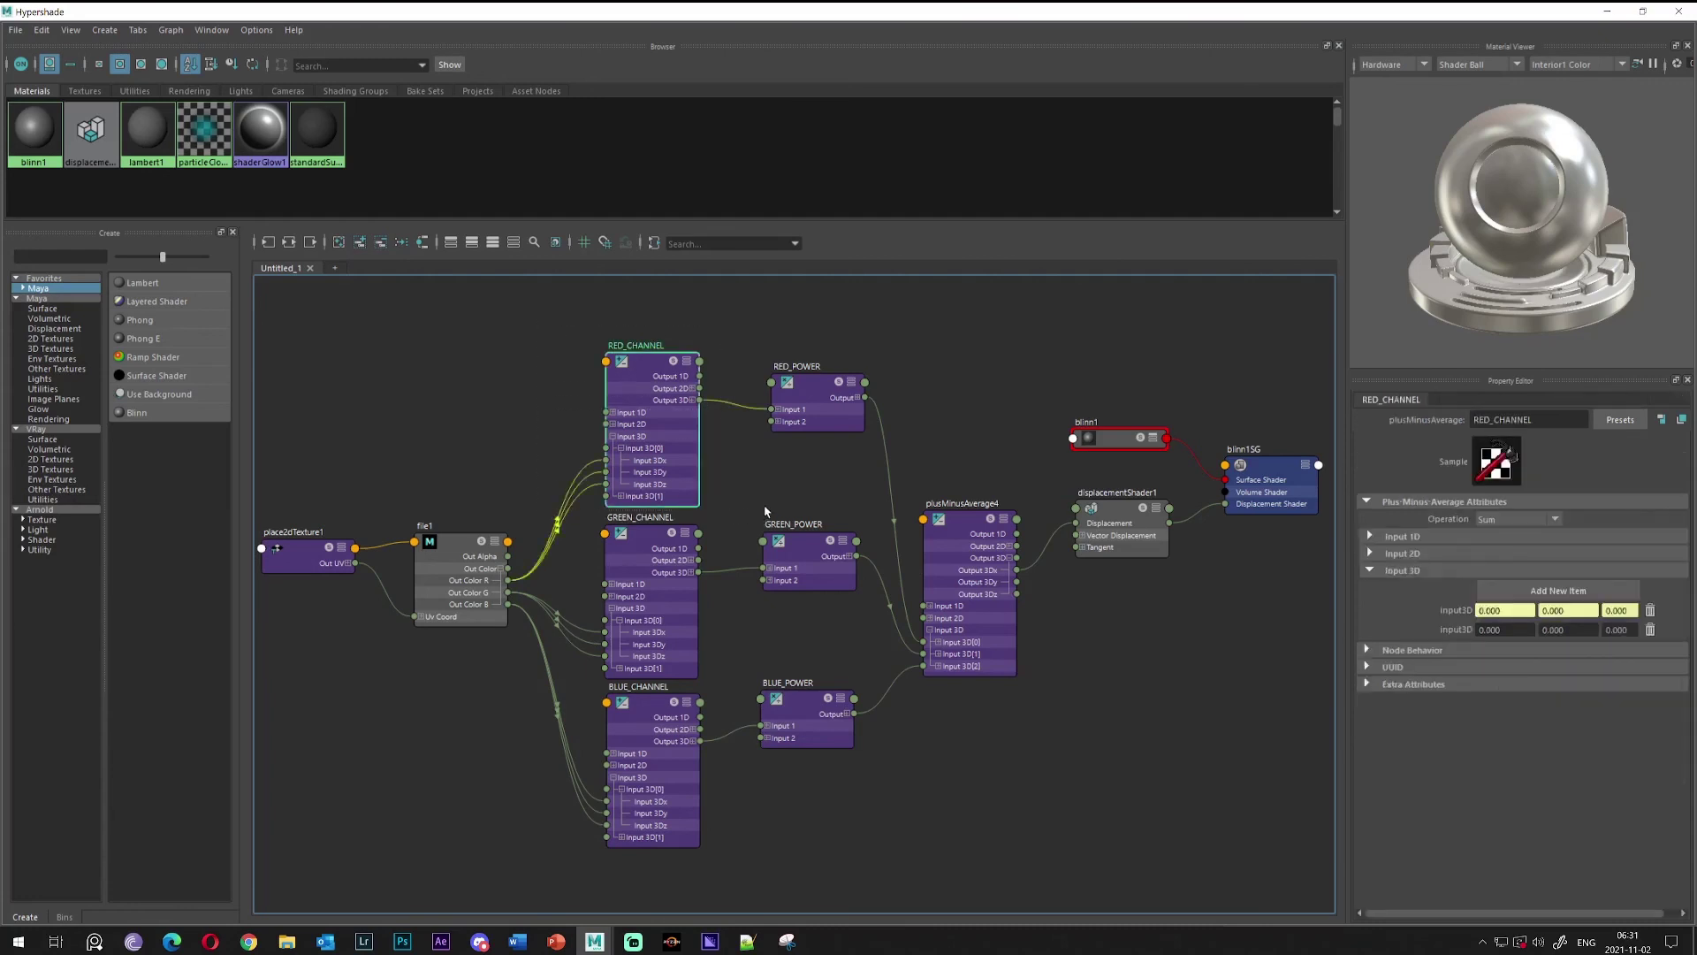